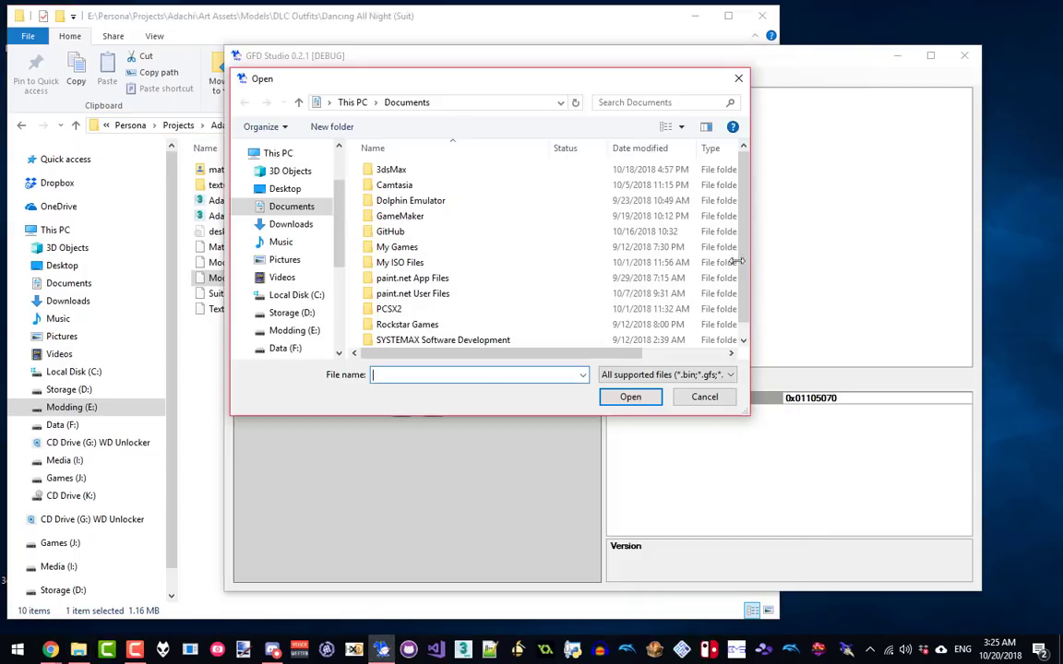
Open Model2.gfs from E:\Persona\Projects\Adachi\Art Assets\Models\DLC Outfits\Dancing All Night (Suit).
text(E:\Persona\Projects\Adachi\Art Assets\Models\DLC Outfits\Dancing All Night (Suit))
key(Return)
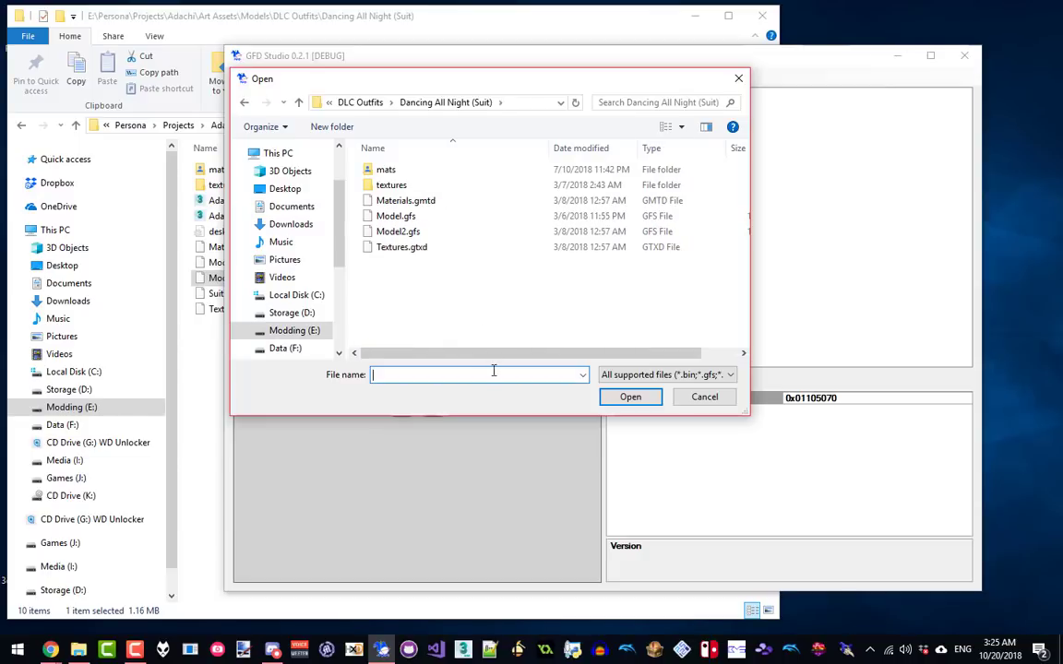
double_click(451, 236)
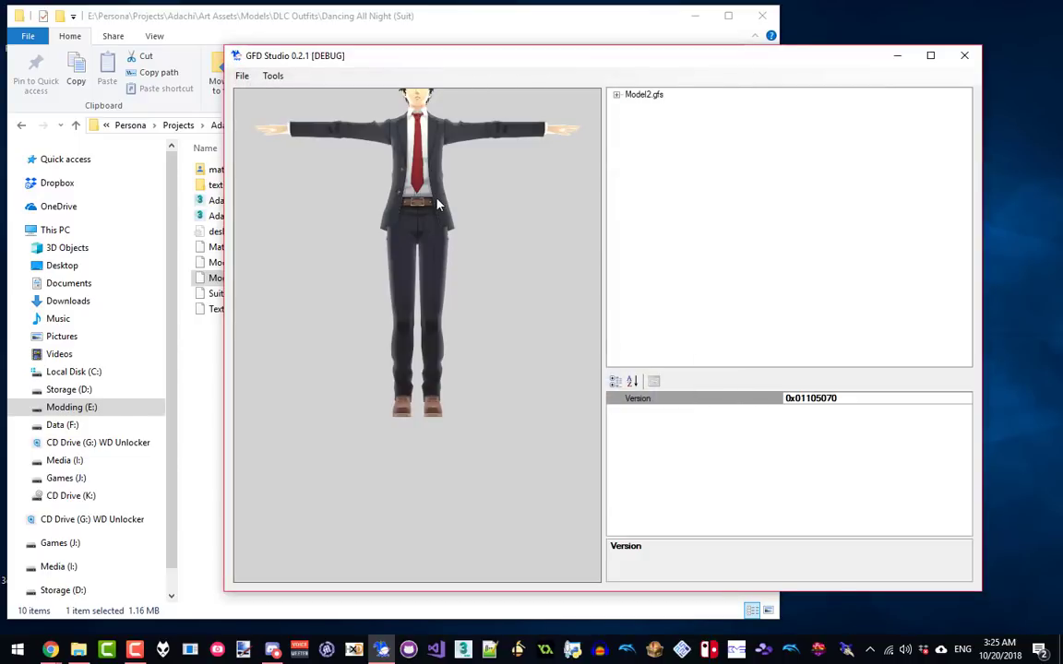
Inspect the loaded suit character model from the front and from an angle.
middle_drag(438, 205, 425, 500)
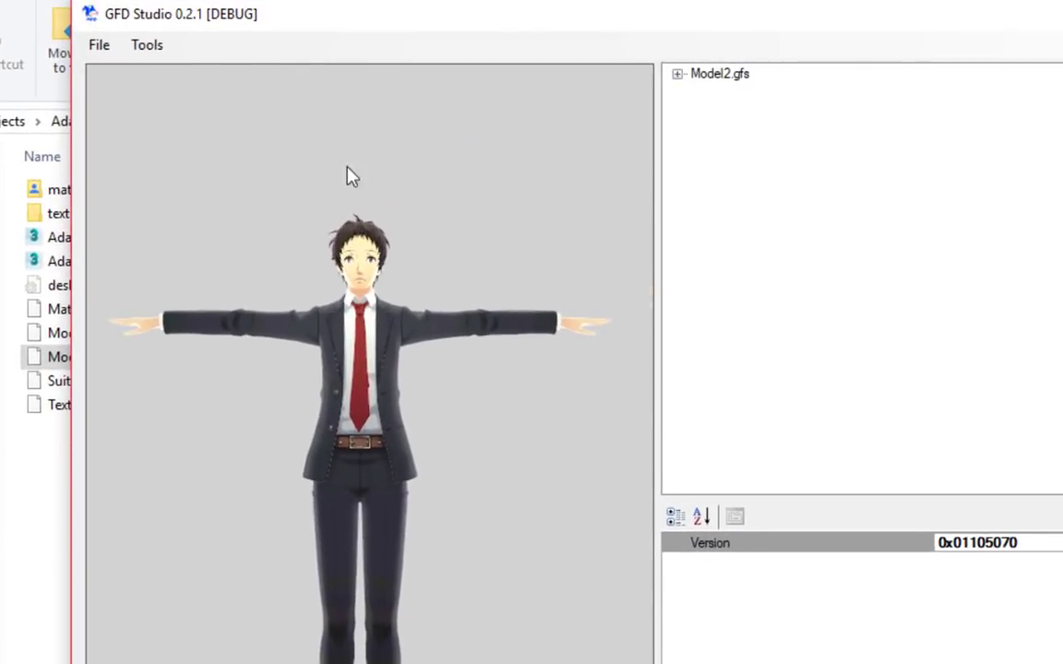
scroll(346, 167, up, 3)
middle_drag(347, 167, 399, 105)
scroll(370, 473, down, 3)
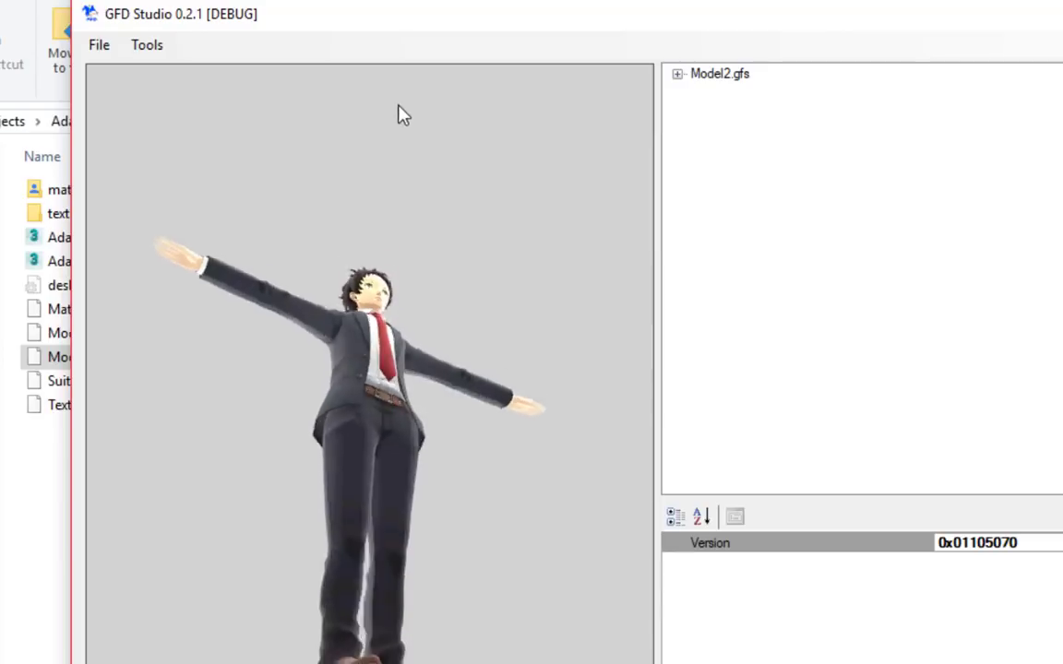
drag(402, 114, 456, 221)
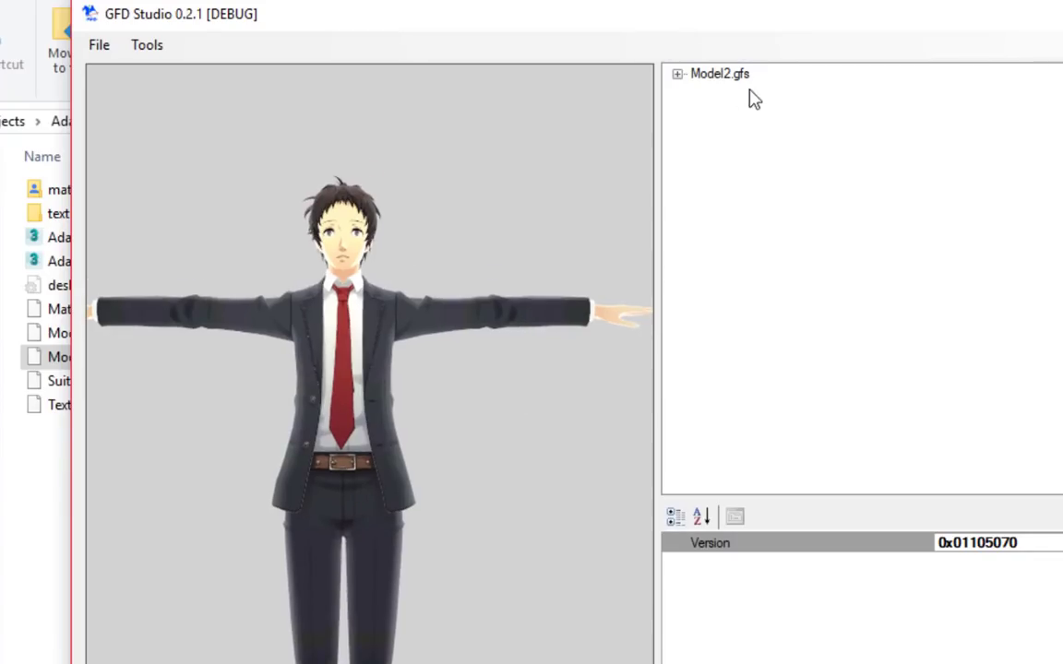
Expand the Textures of Model2.gfs and preview Hands.dds, Hair.dds and Hair_sh.dds.
click(678, 75)
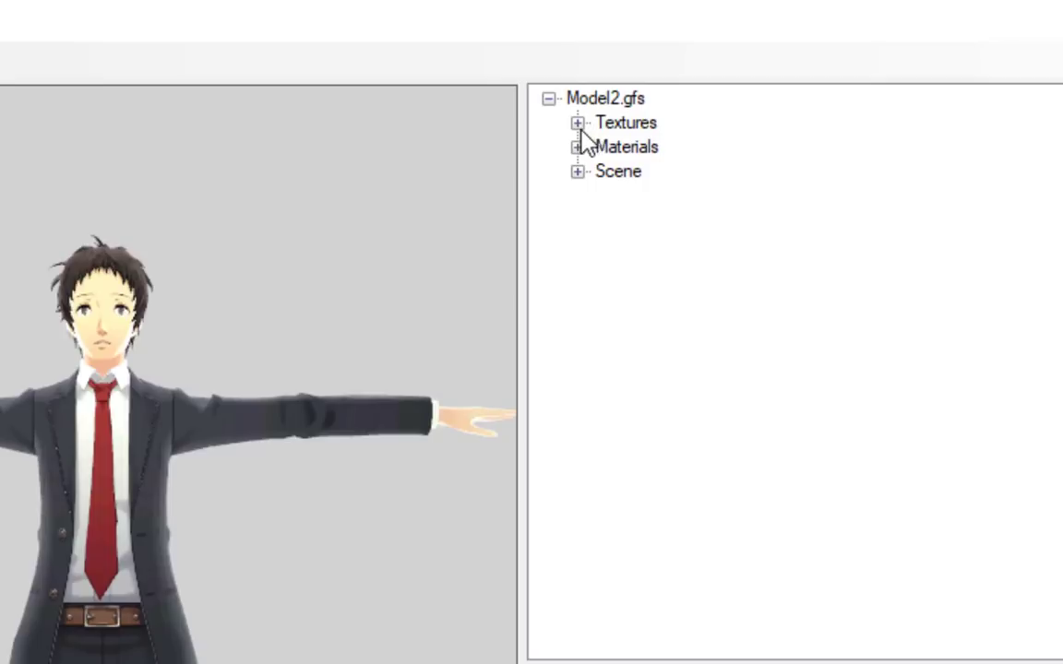
click(576, 123)
click(627, 124)
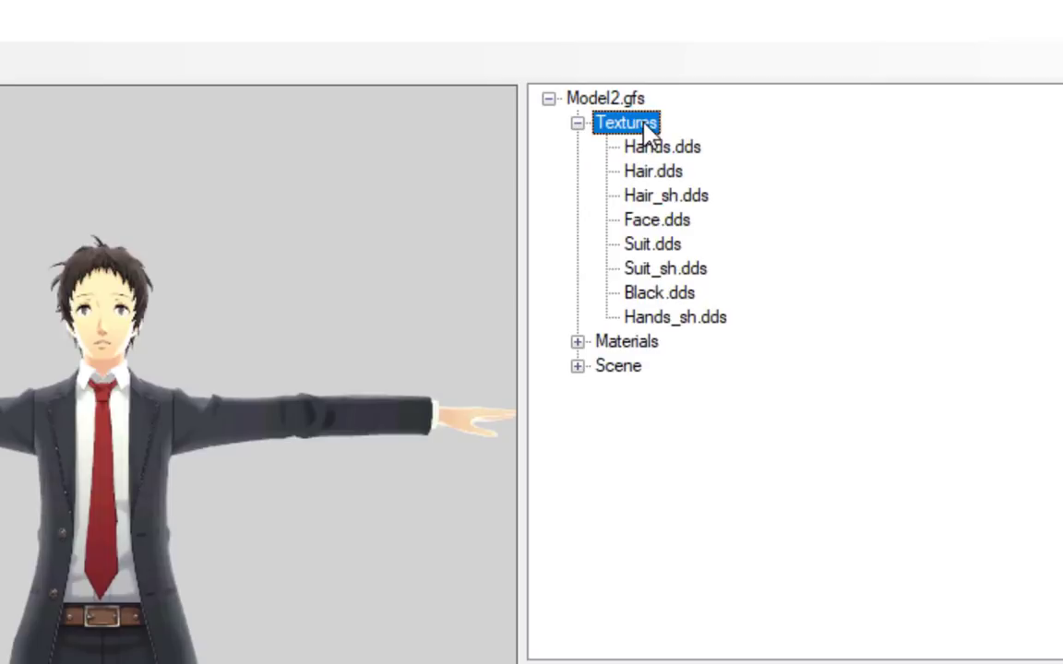
click(664, 146)
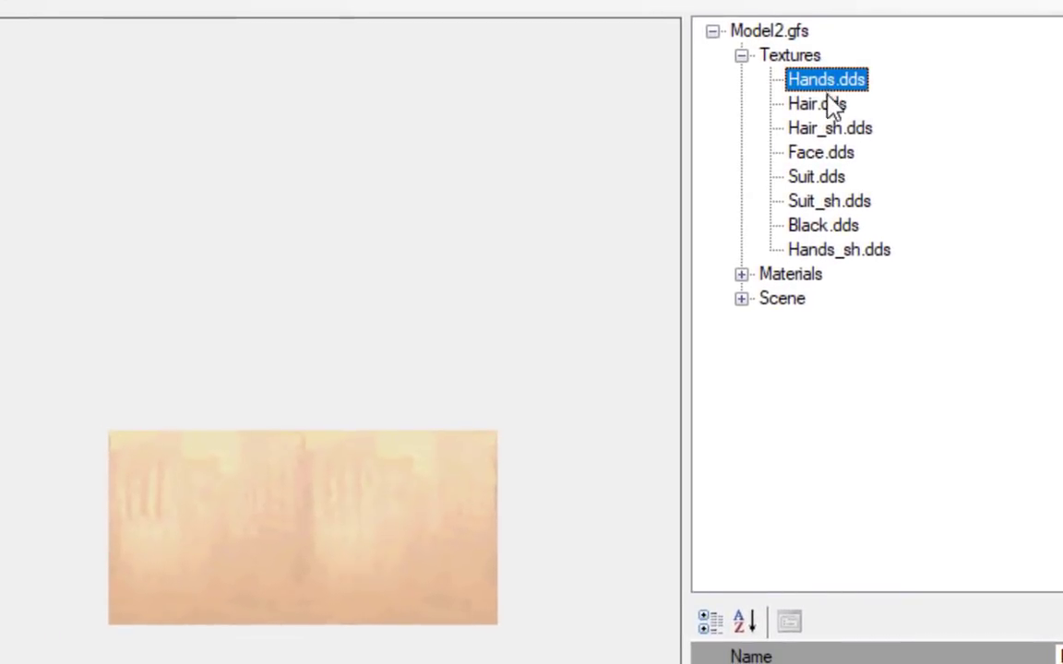
click(817, 104)
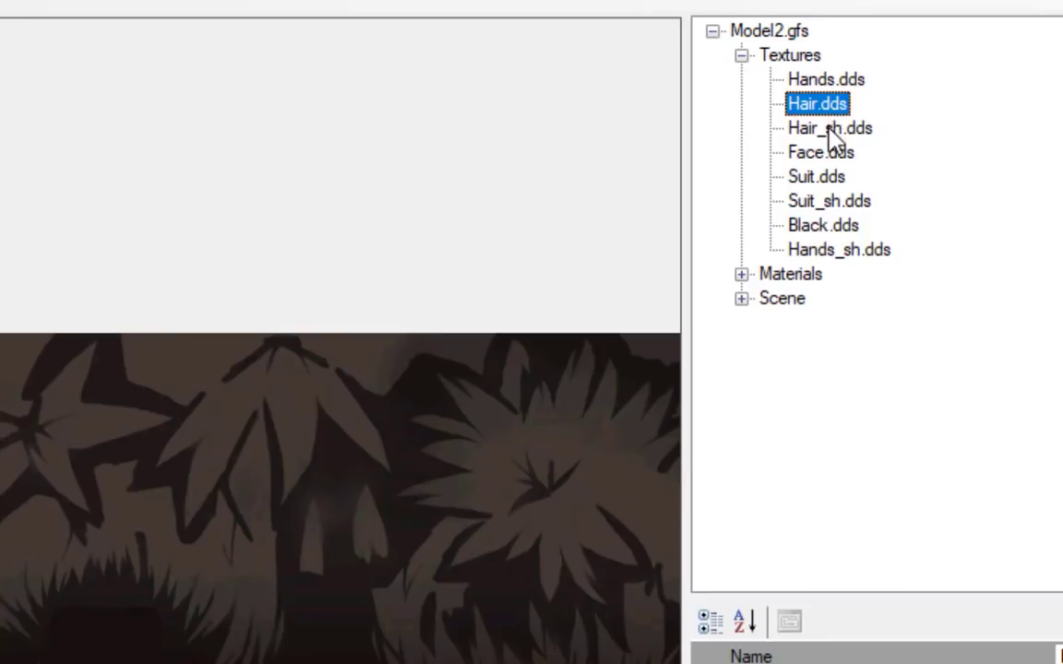
click(830, 131)
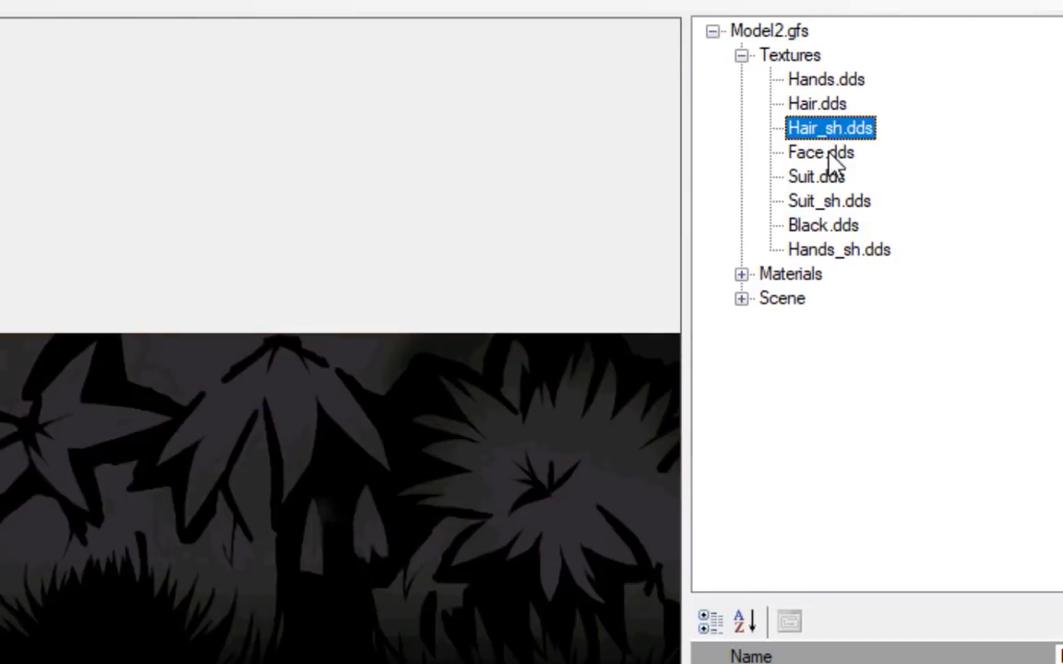
Export the Face.dds texture as Face.png into the Dancing All Night (Suit) folder.
click(826, 154)
right_click(810, 155)
click(843, 175)
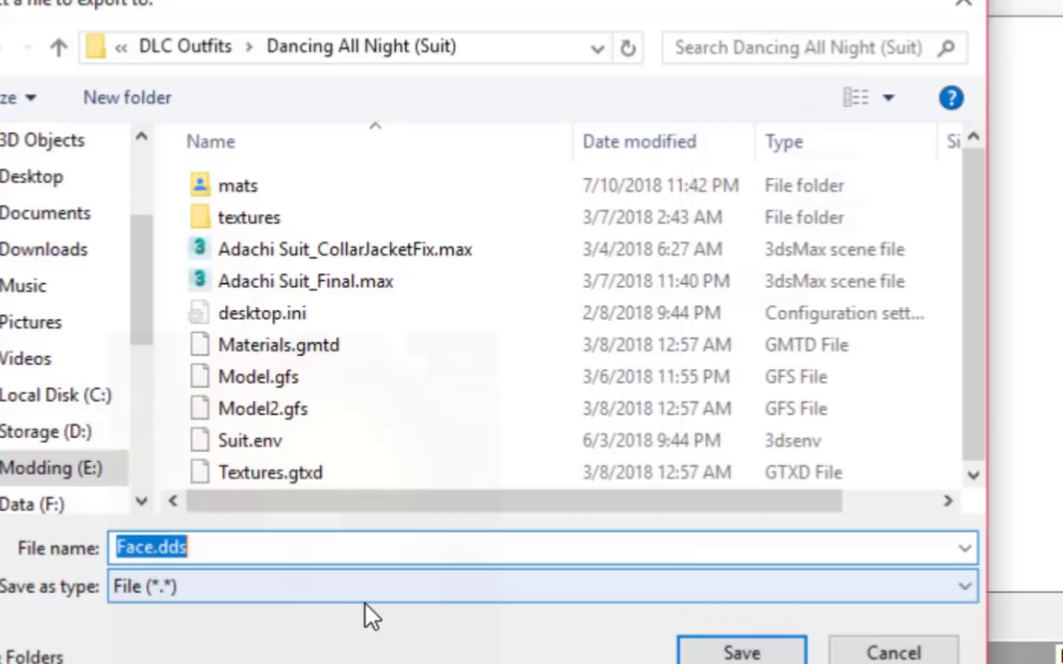
click(359, 586)
click(350, 631)
click(302, 548)
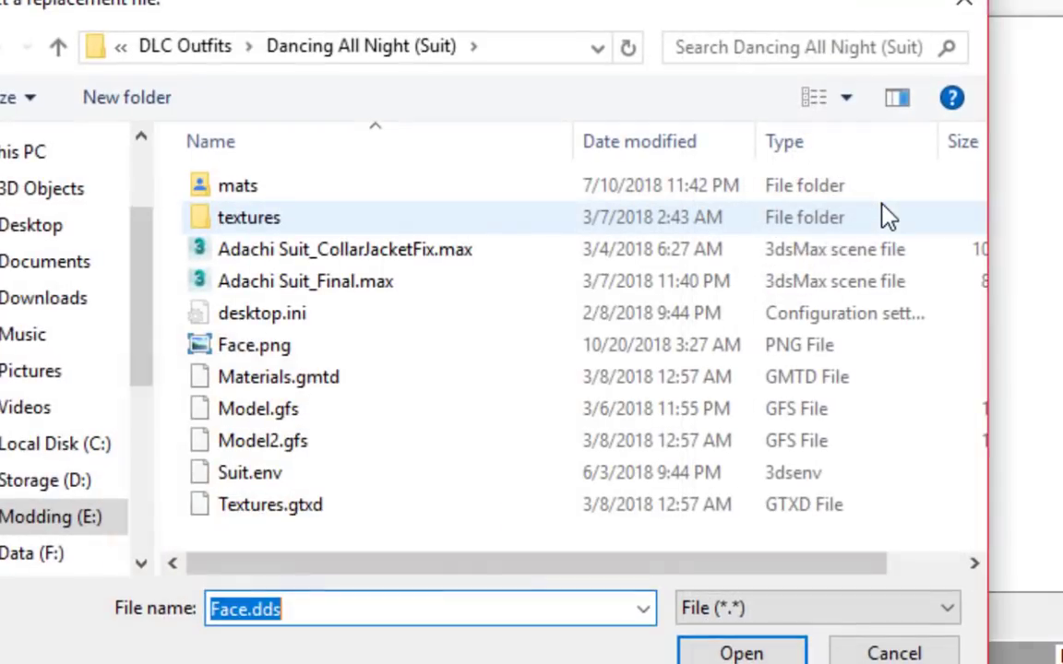
Replace the Face.dds texture with Face.png and check the face on the model.
double_click(506, 355)
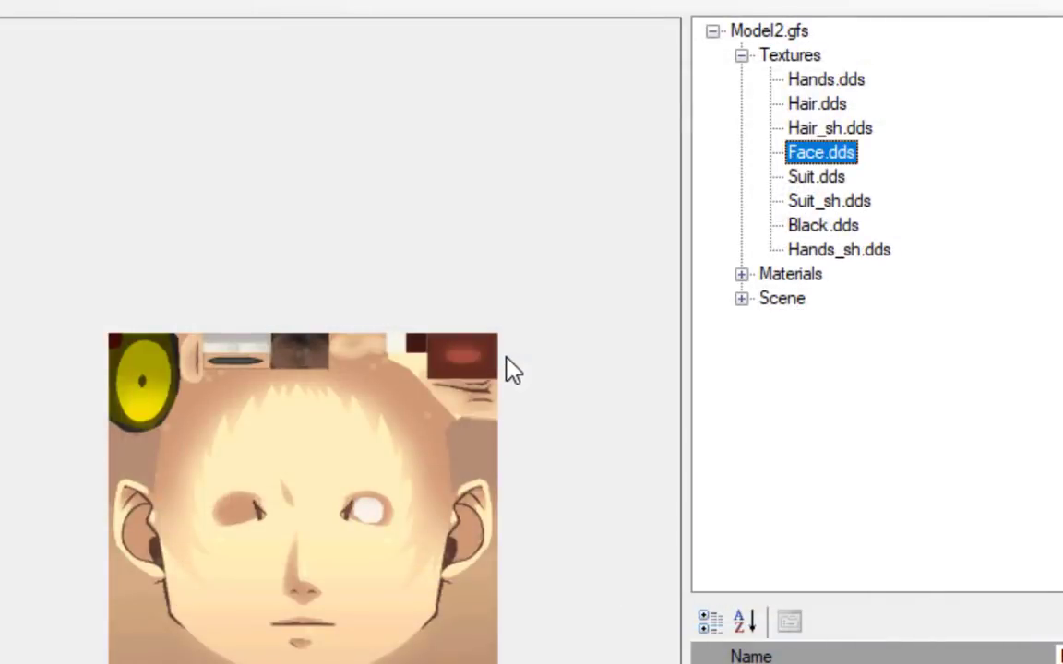
click(794, 58)
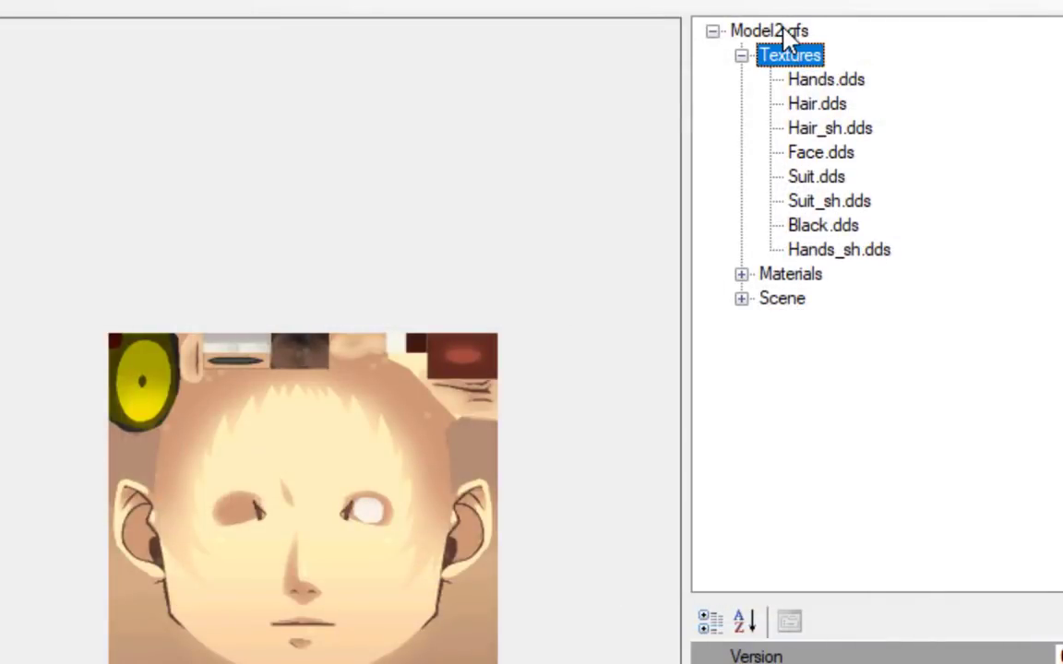
click(785, 33)
middle_drag(357, 57, 350, 296)
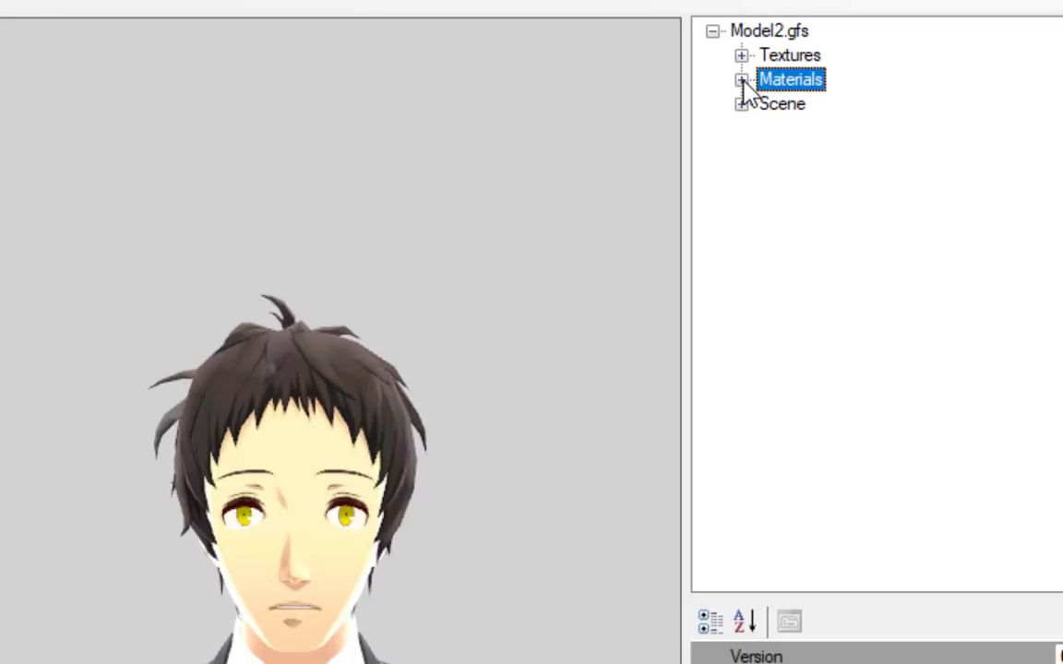
Expand the Materials and examine the properties of the individual materials from Hands through Neck.
click(742, 81)
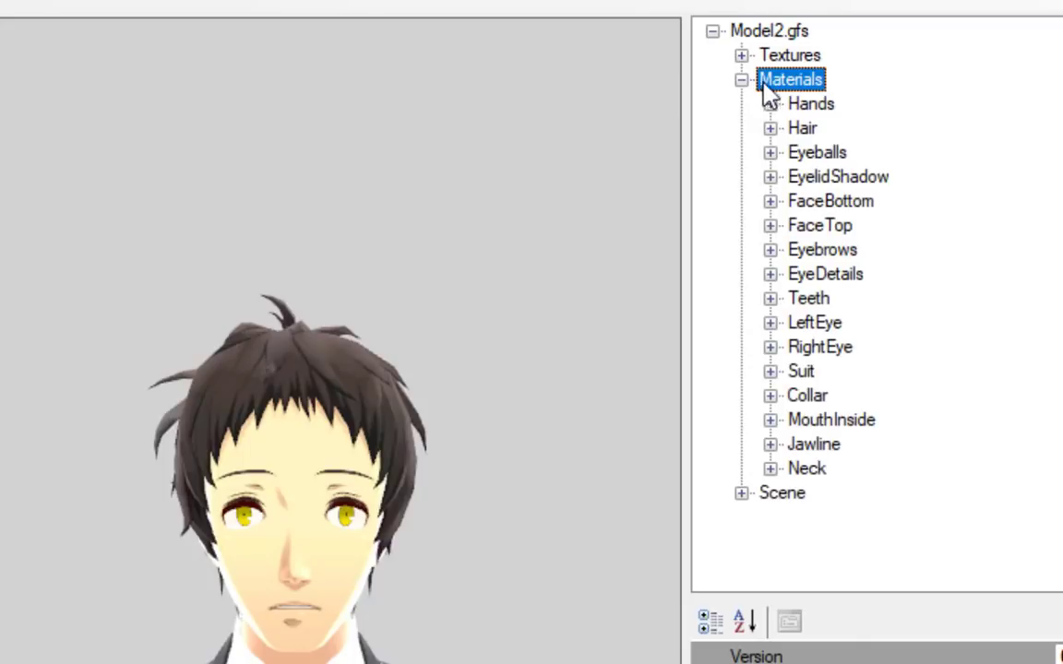
click(809, 104)
click(804, 128)
click(811, 154)
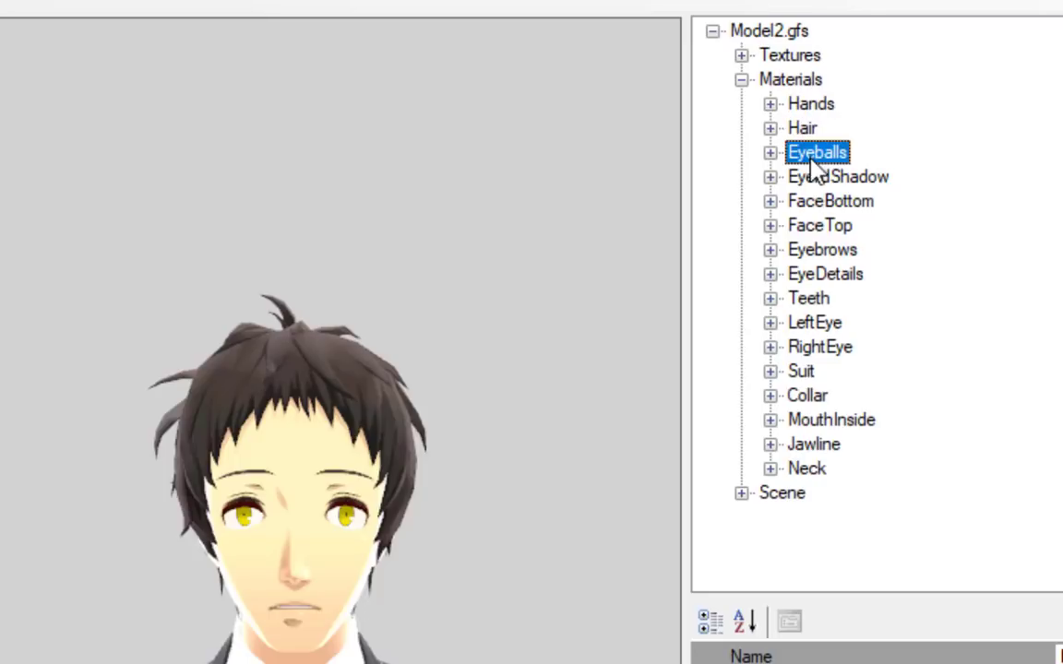
click(815, 178)
click(815, 202)
click(815, 226)
click(817, 250)
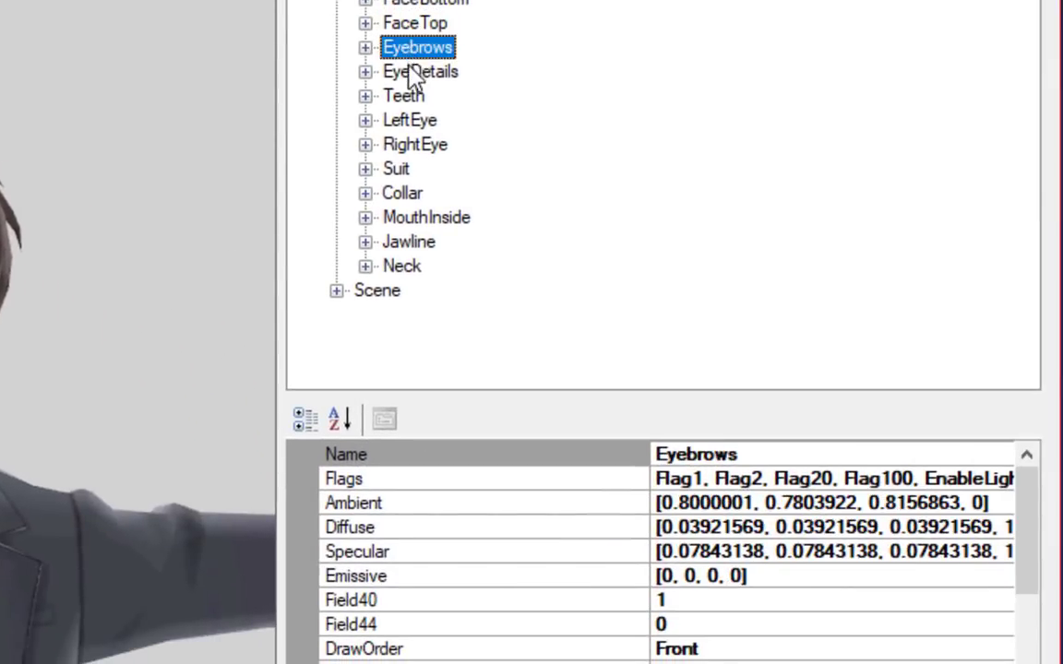
click(406, 98)
click(411, 121)
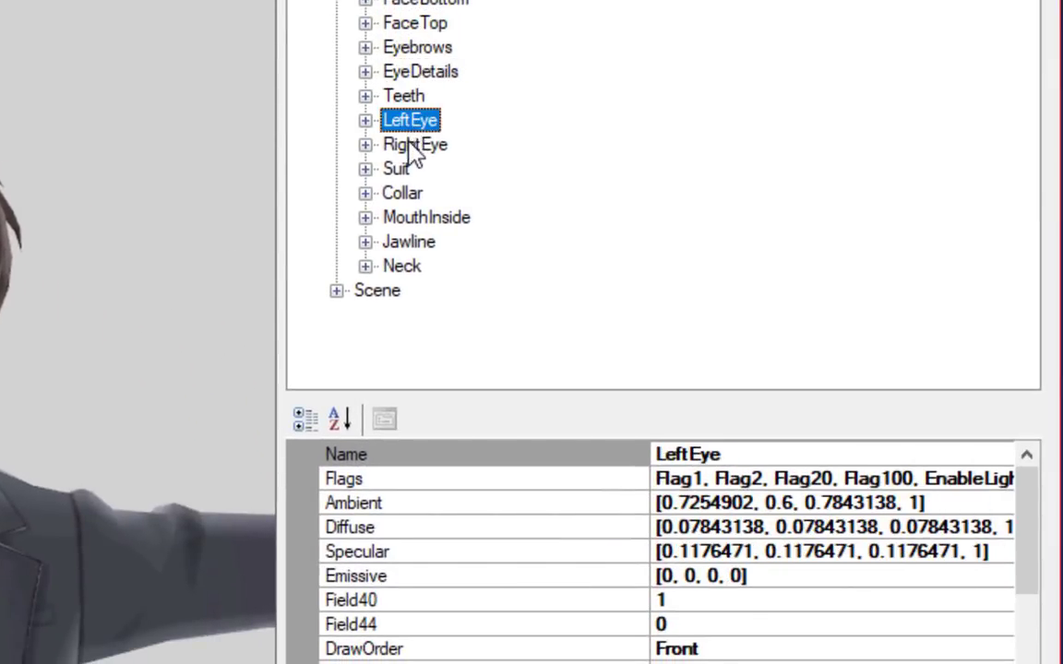
click(411, 146)
click(406, 170)
click(406, 194)
click(411, 215)
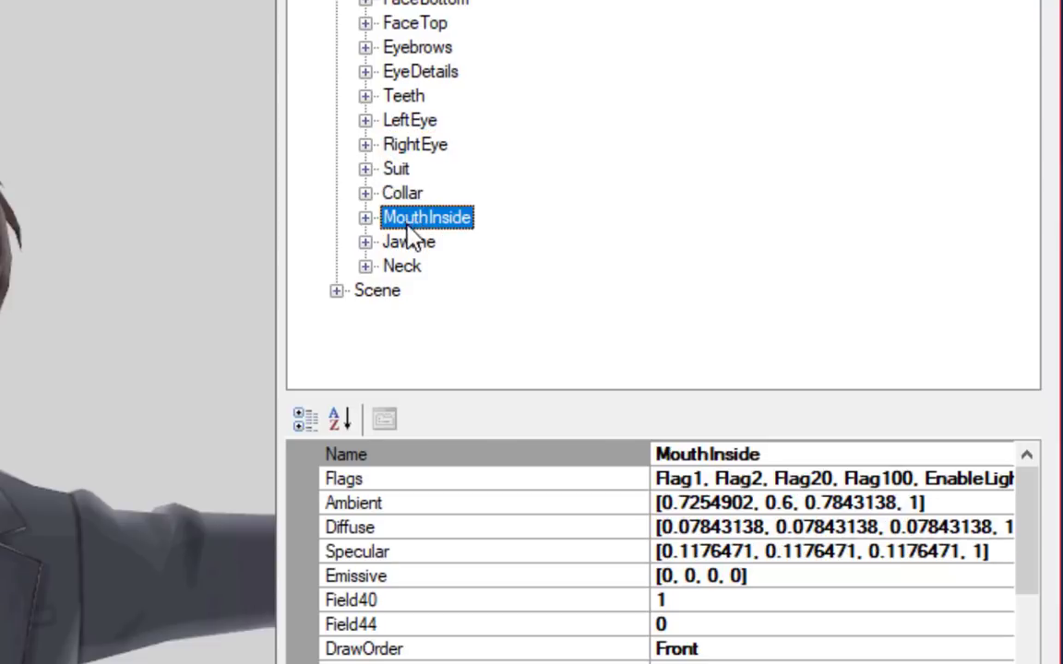
click(408, 241)
click(411, 268)
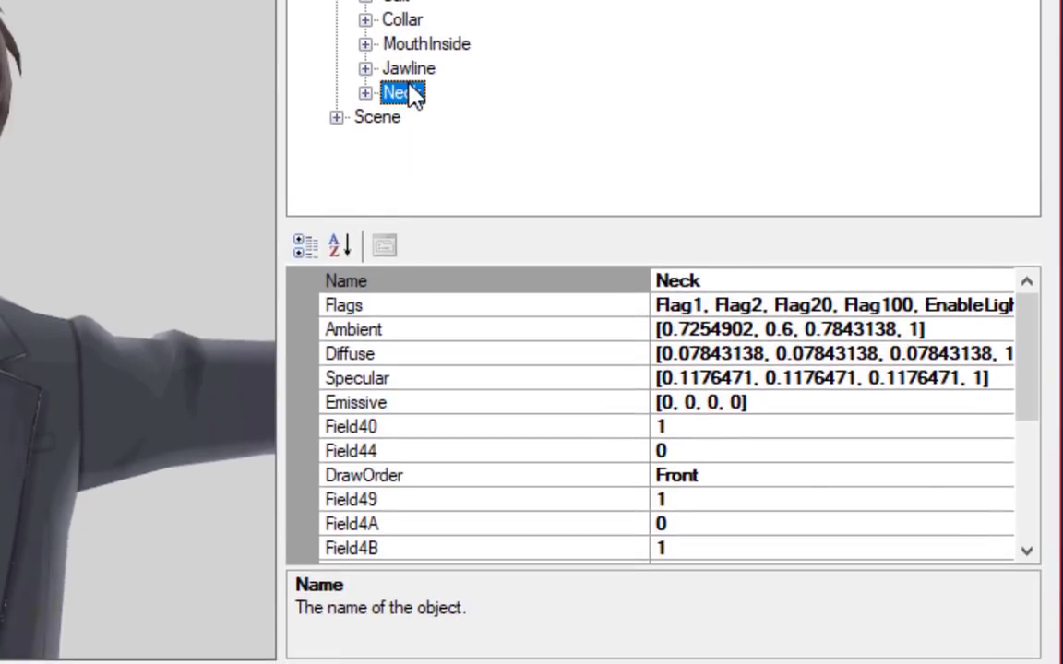
drag(1037, 356, 1045, 496)
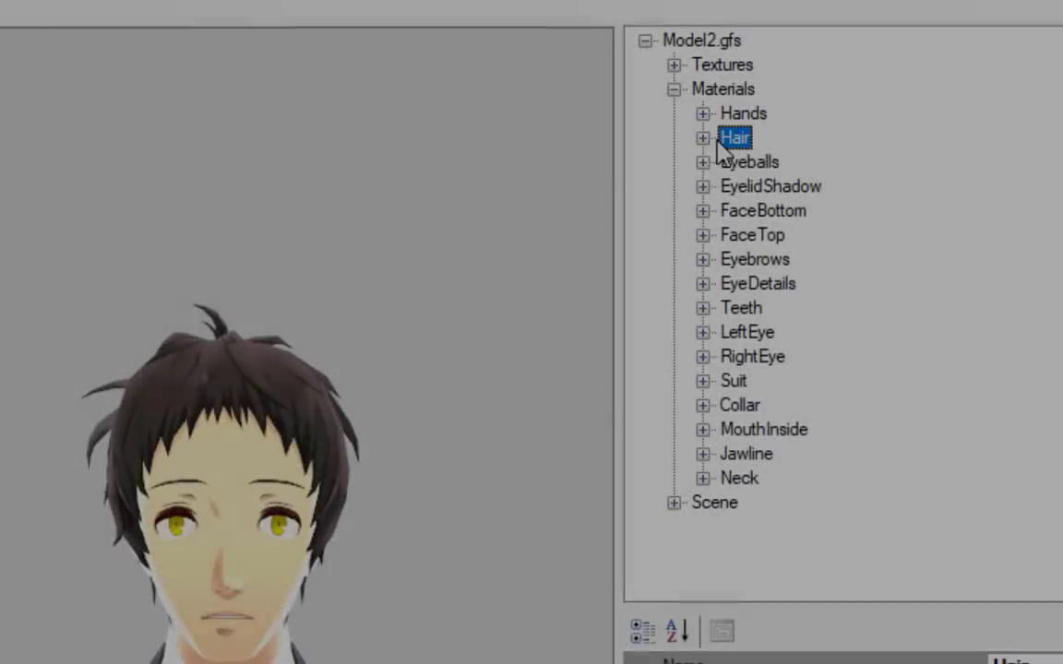
Expand the Hair material's texture maps and examine which textures its Diffuse, Specular and Shadow Maps reference.
double_click(711, 139)
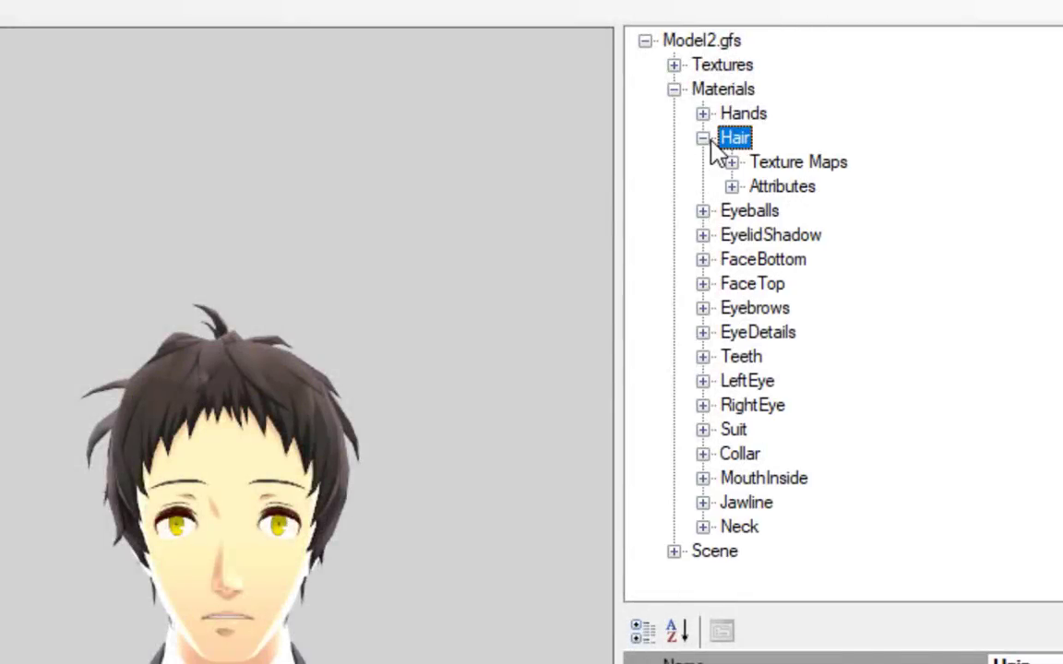
click(791, 188)
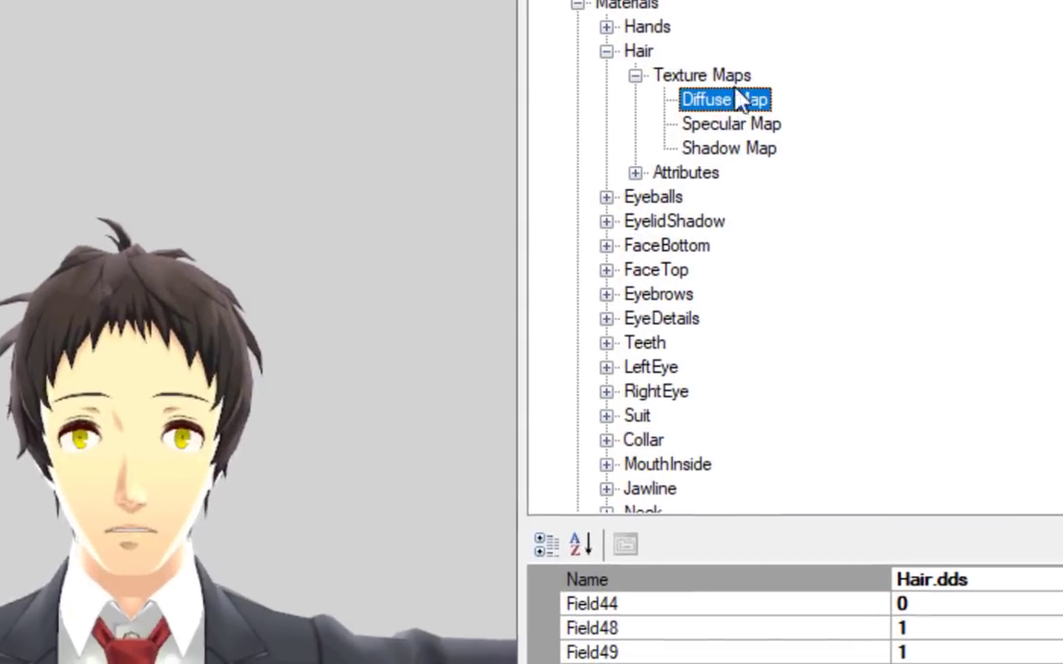
click(738, 129)
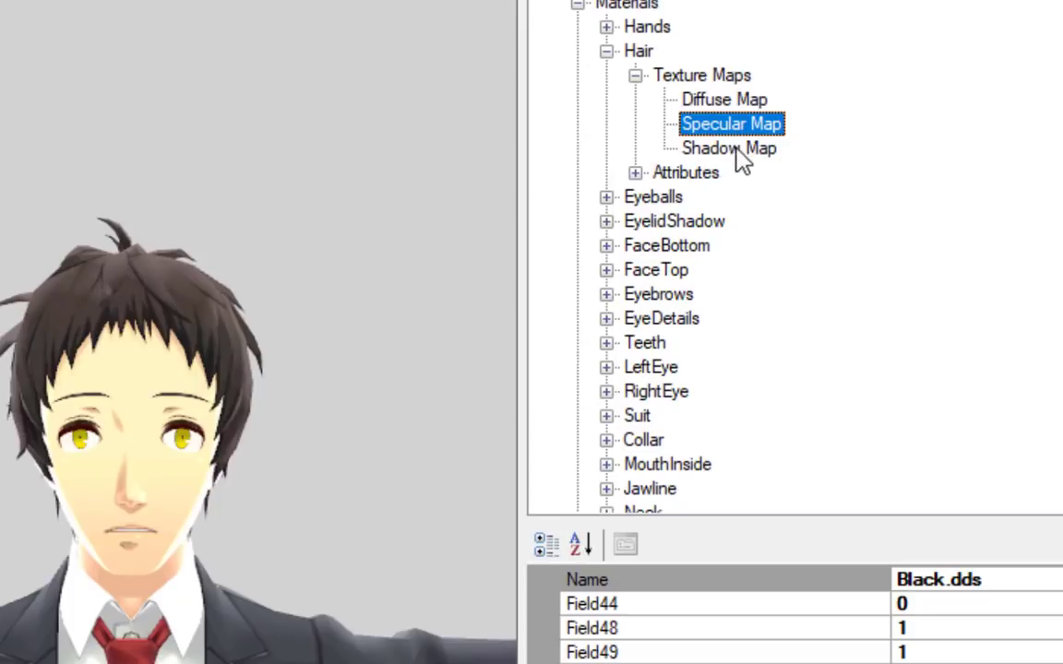
click(744, 154)
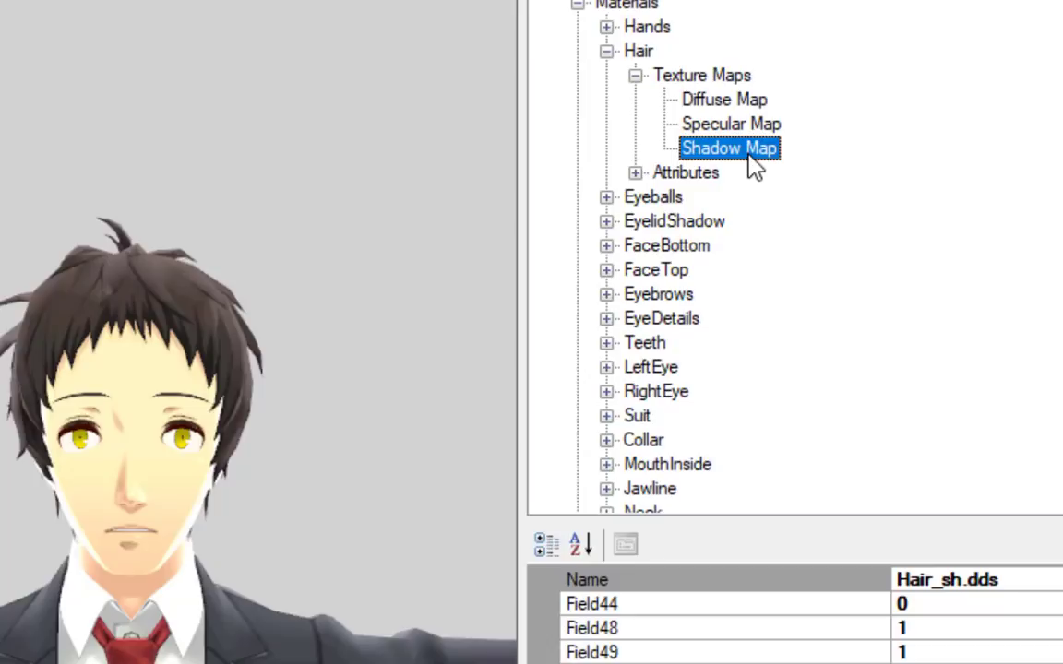
Set the Hair material's Diffuse Map name to Hands.dds and check the hair on the model.
click(737, 105)
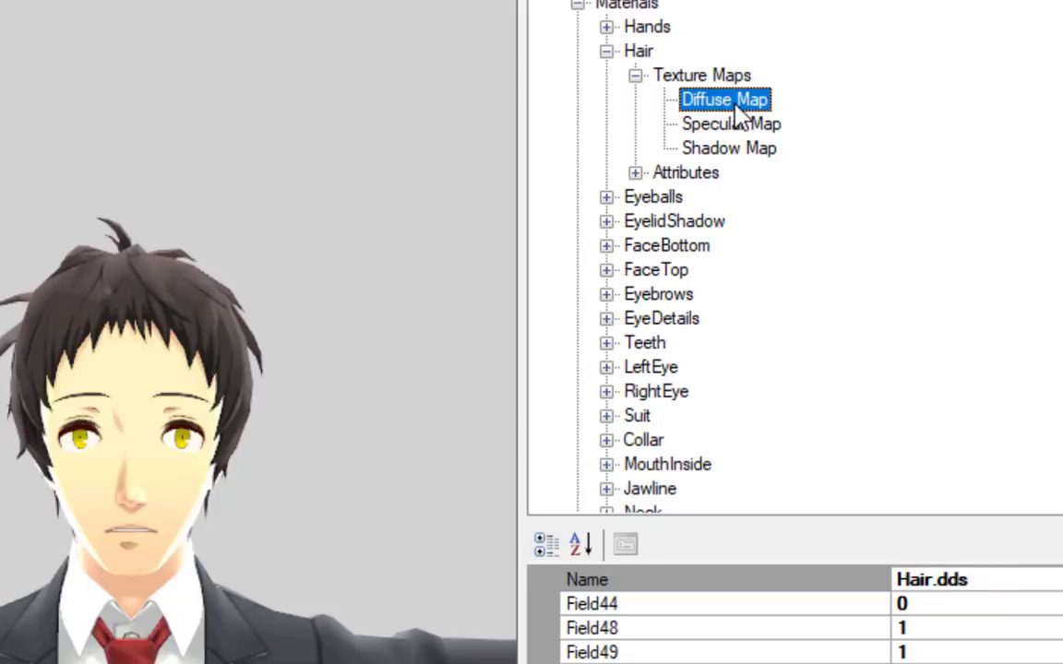
click(936, 579)
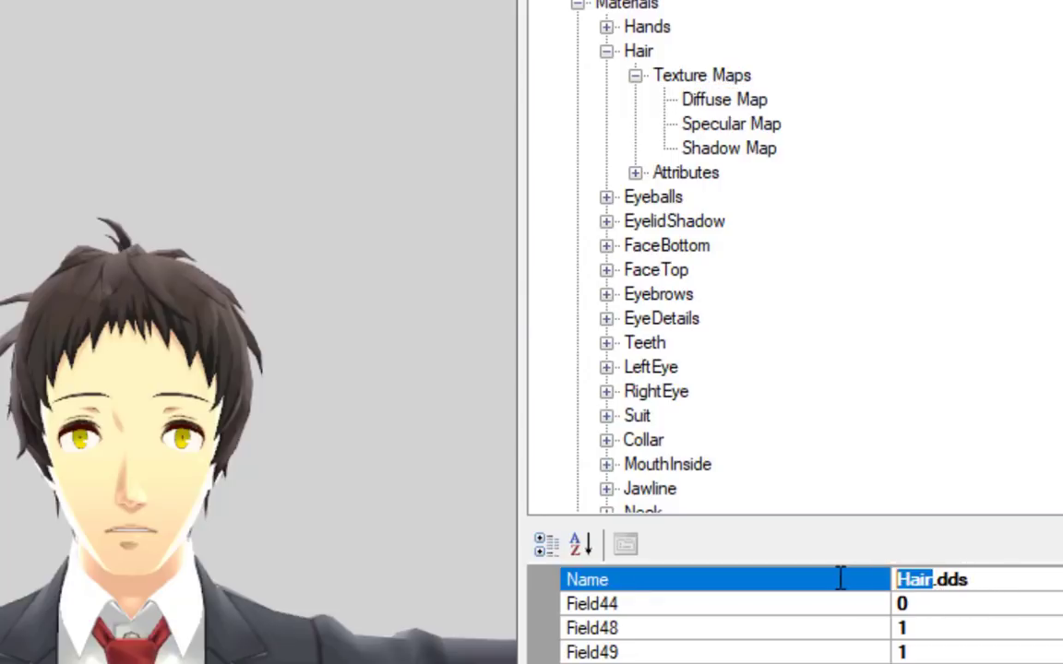
text(nds)
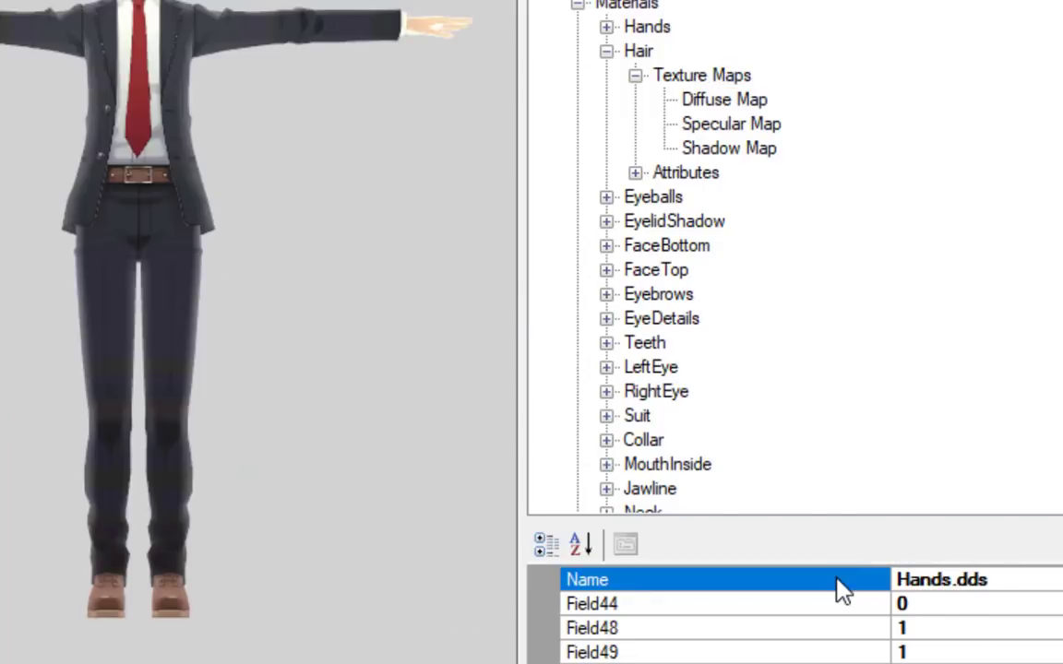
middle_drag(158, 386, 174, 612)
scroll(161, 398, up, 3)
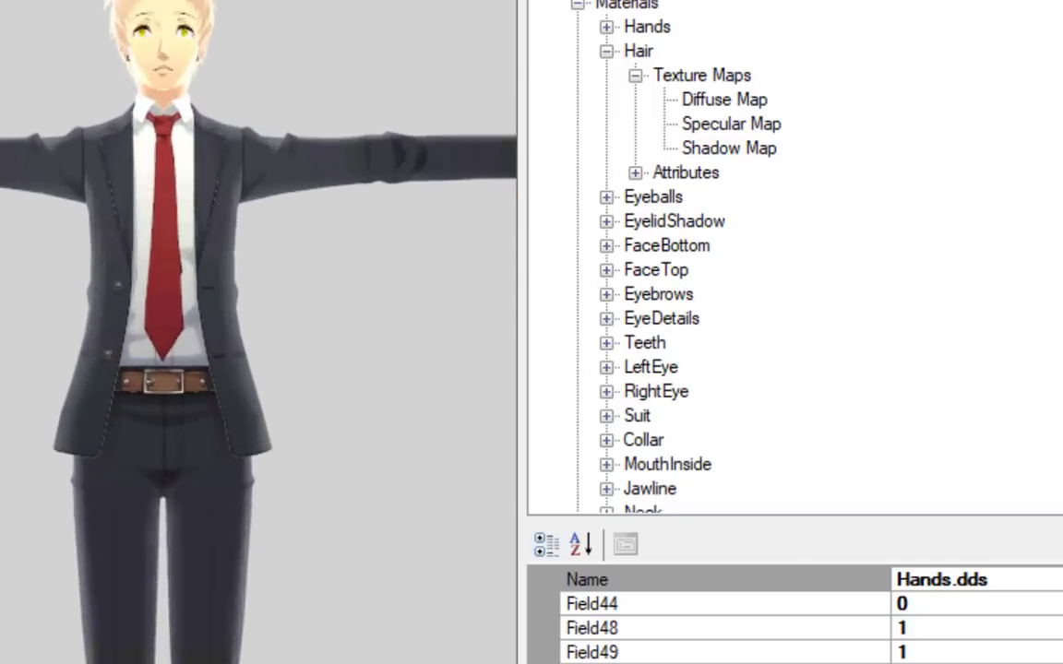
middle_drag(175, 125, 159, 217)
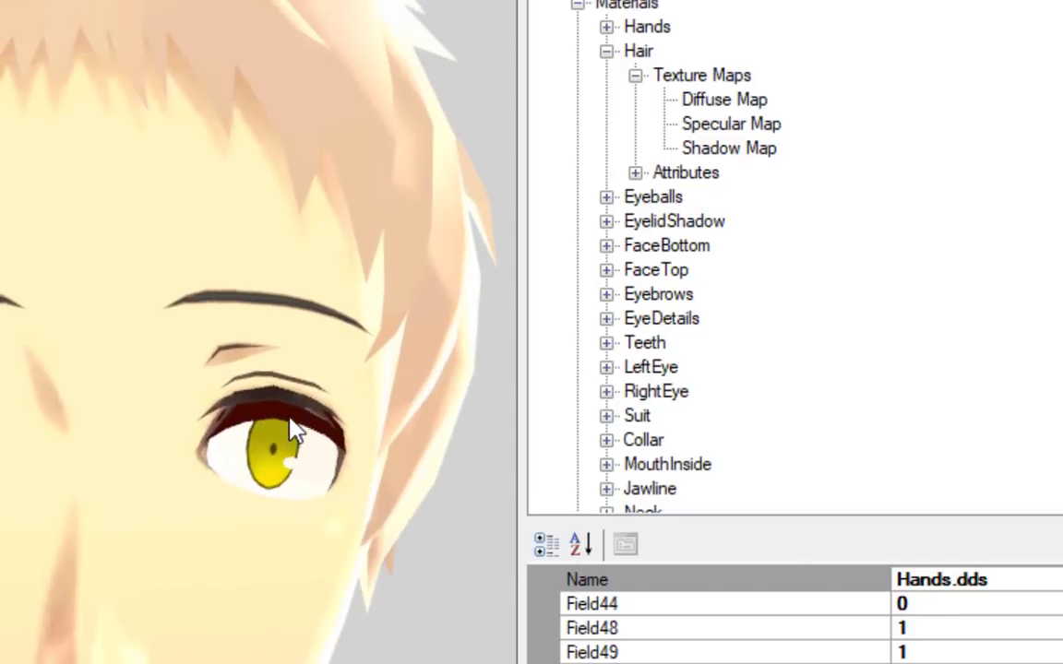
Rename the Face.dds texture as AdachiFace.dds.
click(671, 152)
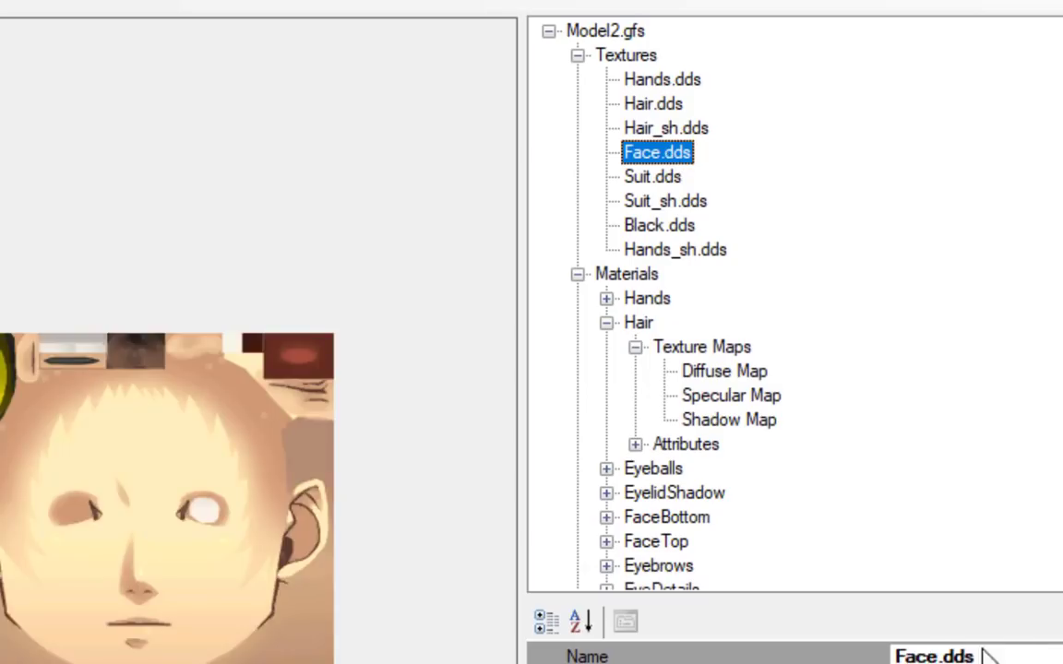
click(943, 656)
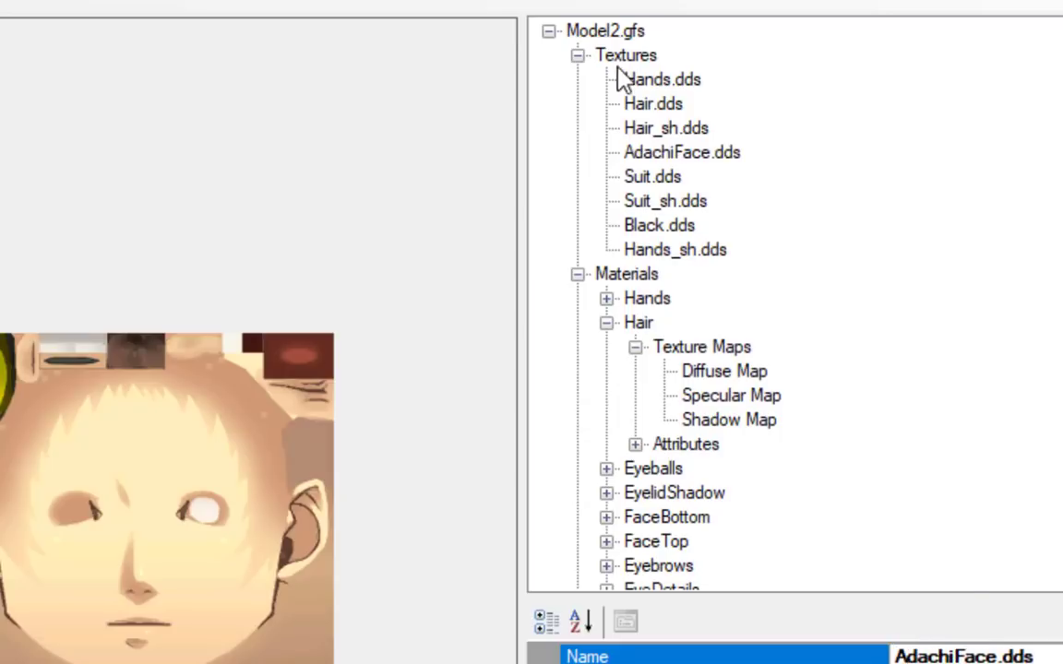
Examine the model's face and eyes up close to see how the texture rename affects them.
click(611, 34)
scroll(284, 443, up, 1)
middle_drag(284, 443, 282, 663)
scroll(150, 142, up, 6)
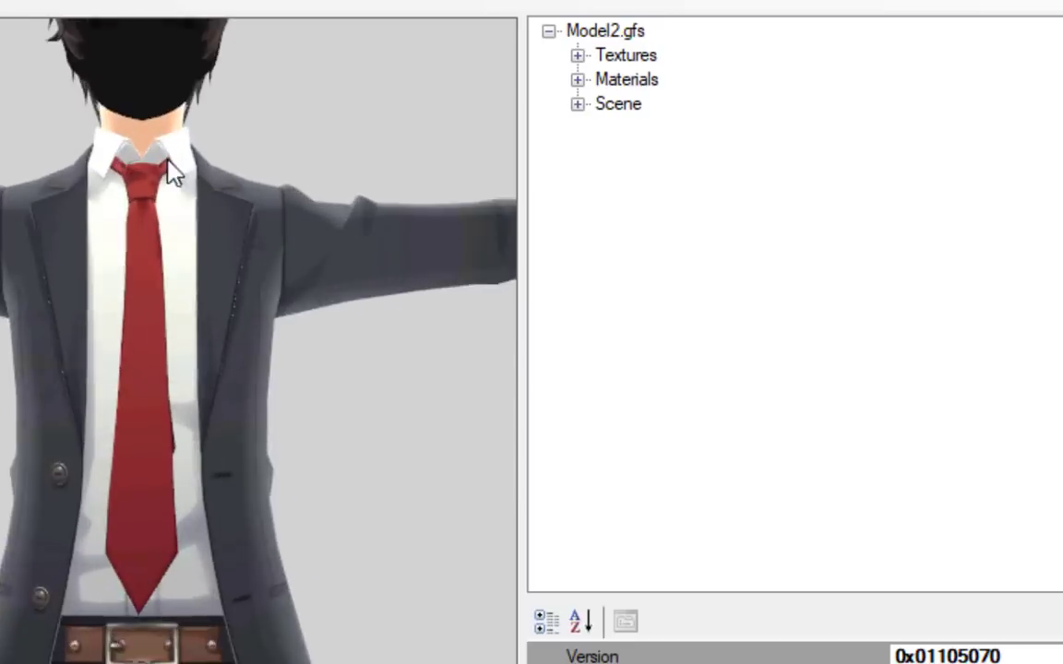
middle_drag(167, 161, 186, 373)
middle_drag(292, 100, 253, 352)
scroll(254, 351, up, 6)
middle_drag(213, 410, 293, 306)
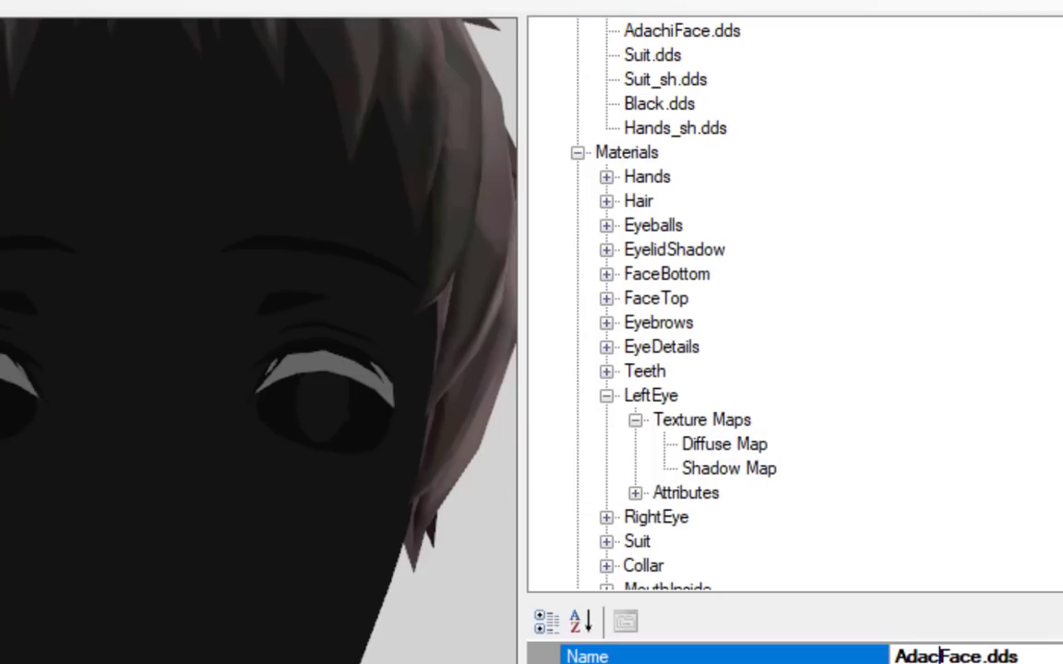
Set the LeftEye material's texture map name to AdachiFace.dds and check the eye on the model up close.
text(hiFace.dds)
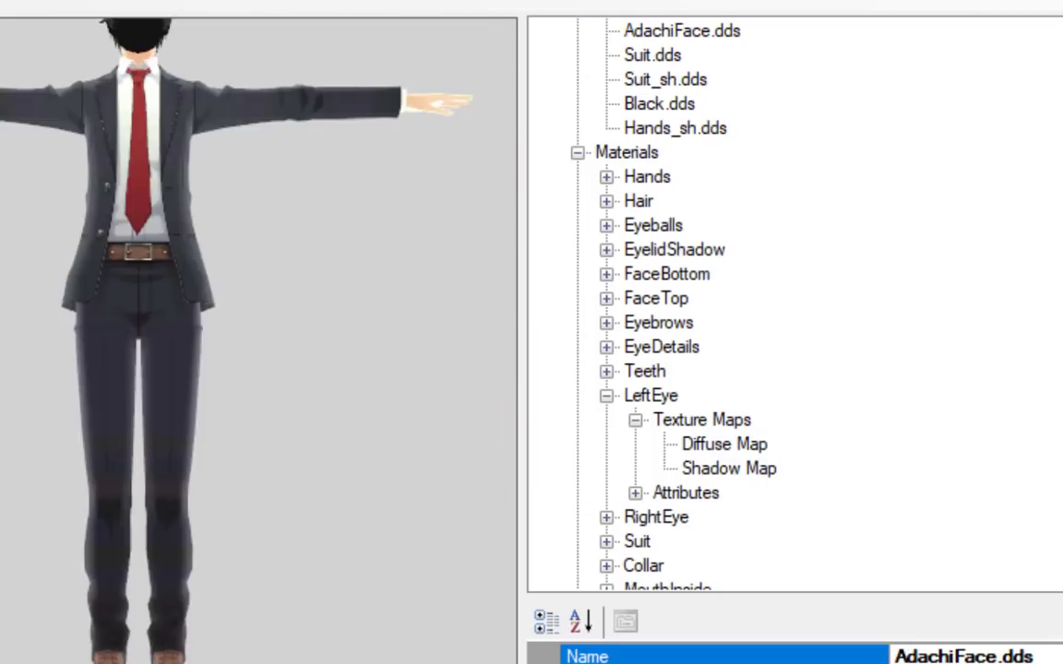
middle_drag(222, 155, 241, 394)
scroll(212, 356, up, 5)
middle_drag(207, 124, 241, 438)
scroll(218, 201, up, 3)
scroll(240, 508, up, 3)
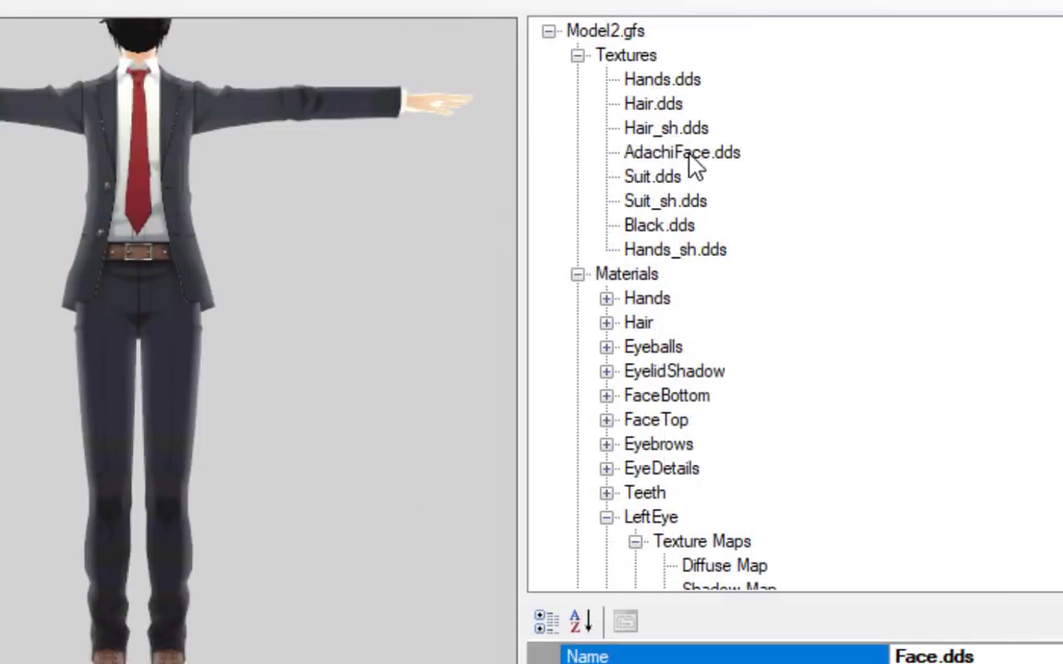
Rename the AdachiFace.dds texture as Face.dds and check the face on the Model2.gfs model.
click(689, 155)
click(964, 655)
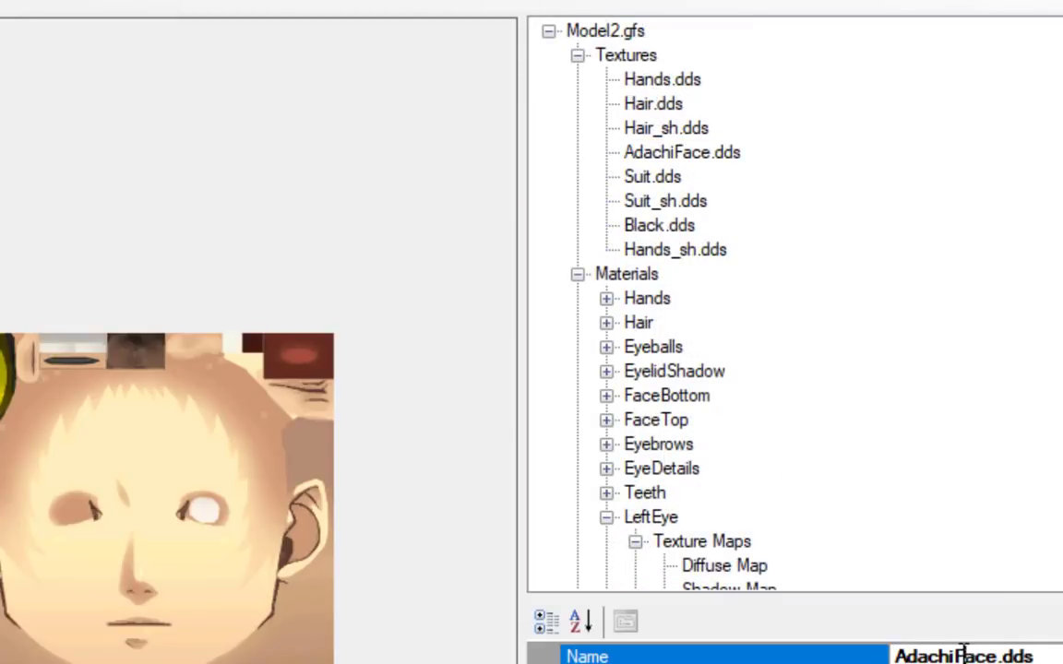
key(BackSpace)
key(BackSpace)
key(BackSpace)
key(BackSpace)
key(BackSpace)
key(BackSpace)
key(Return)
click(605, 30)
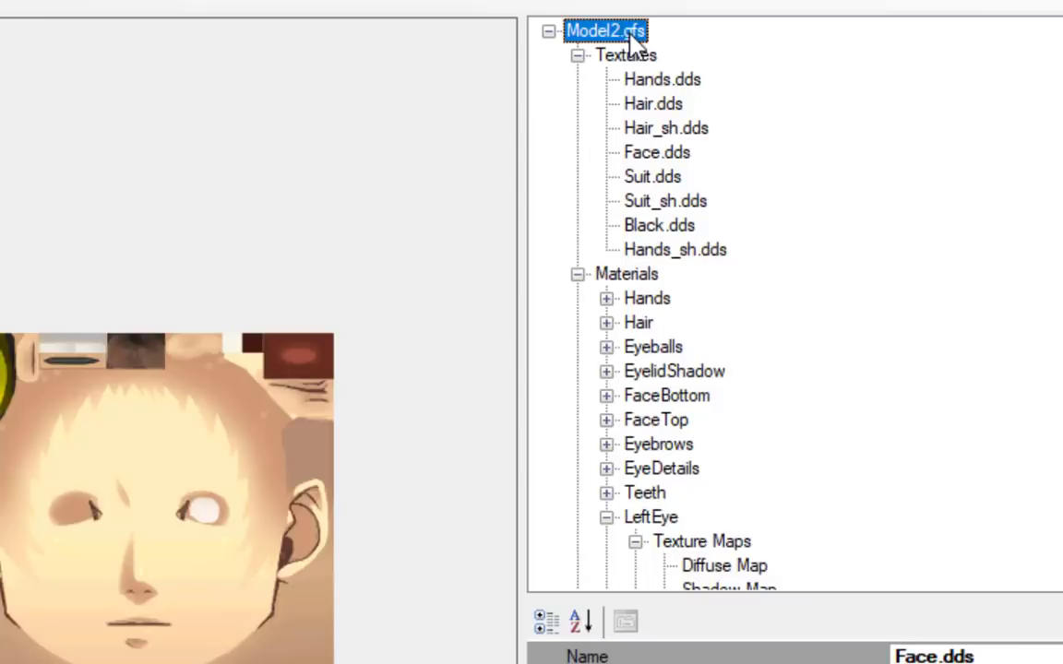
scroll(258, 358, up, 4)
middle_drag(258, 273, 270, 638)
scroll(238, 508, up, 2)
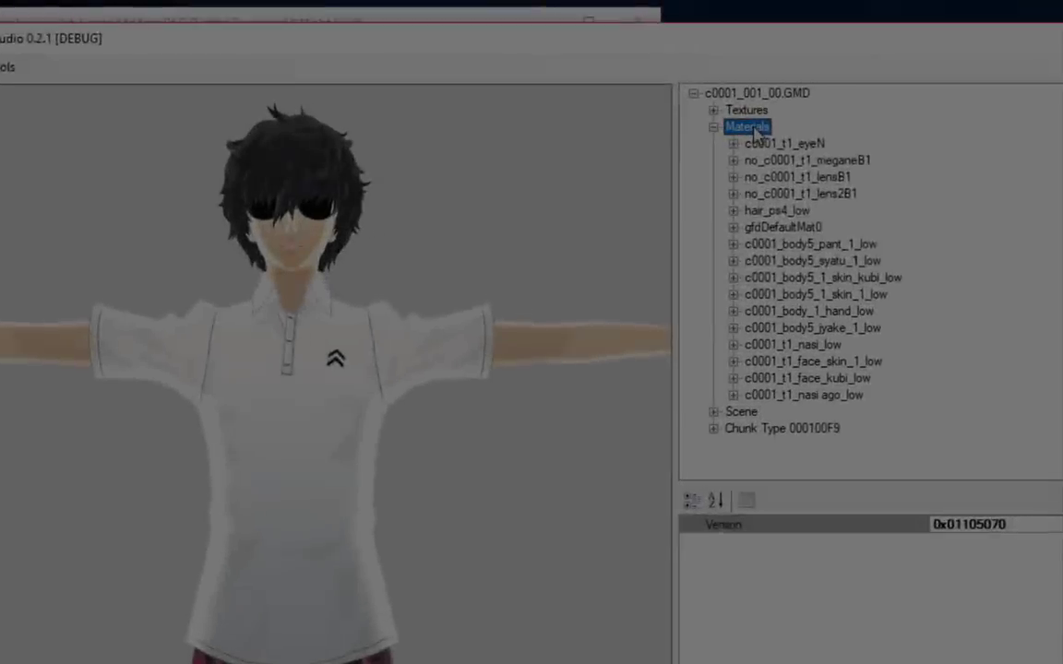
Export all materials of c0001_001_00.GMD into the mats folder of character 0001.
right_click(703, 147)
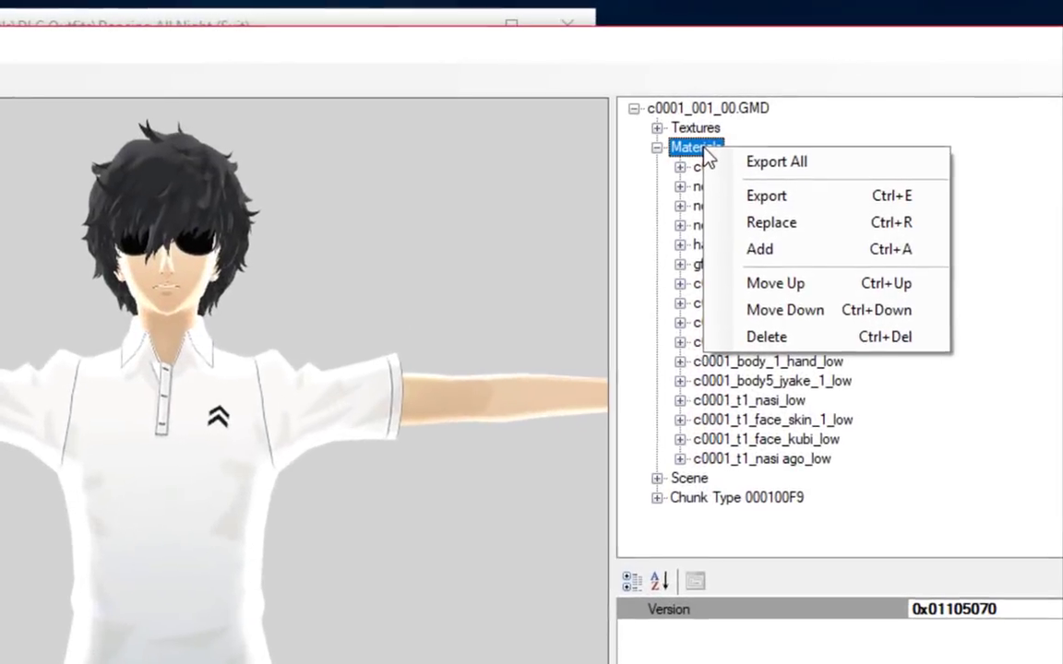
click(749, 163)
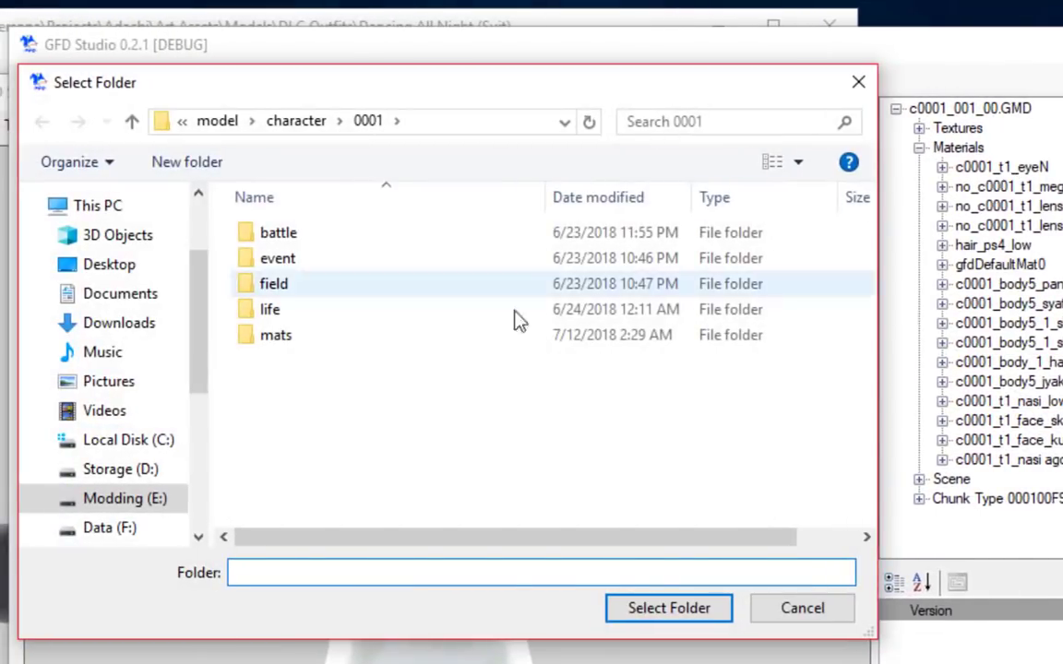
click(362, 341)
double_click(361, 341)
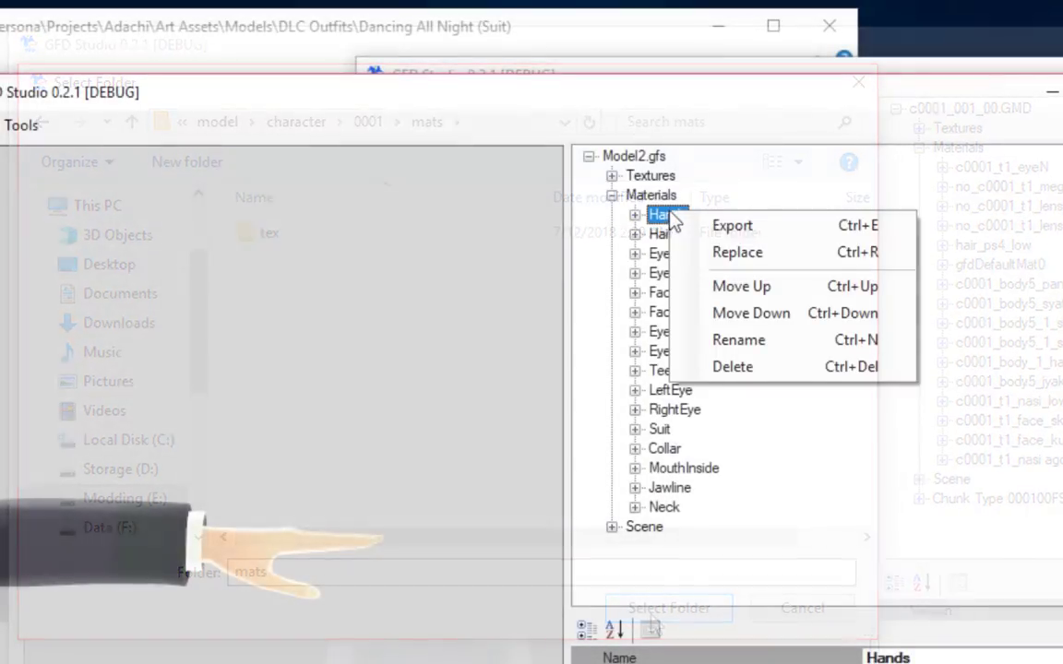
Replace the Hands material of Model2.gfs with c0001_body_1_hand_low.gmt and set its Diffuse Map name to Hands.dds.
click(705, 252)
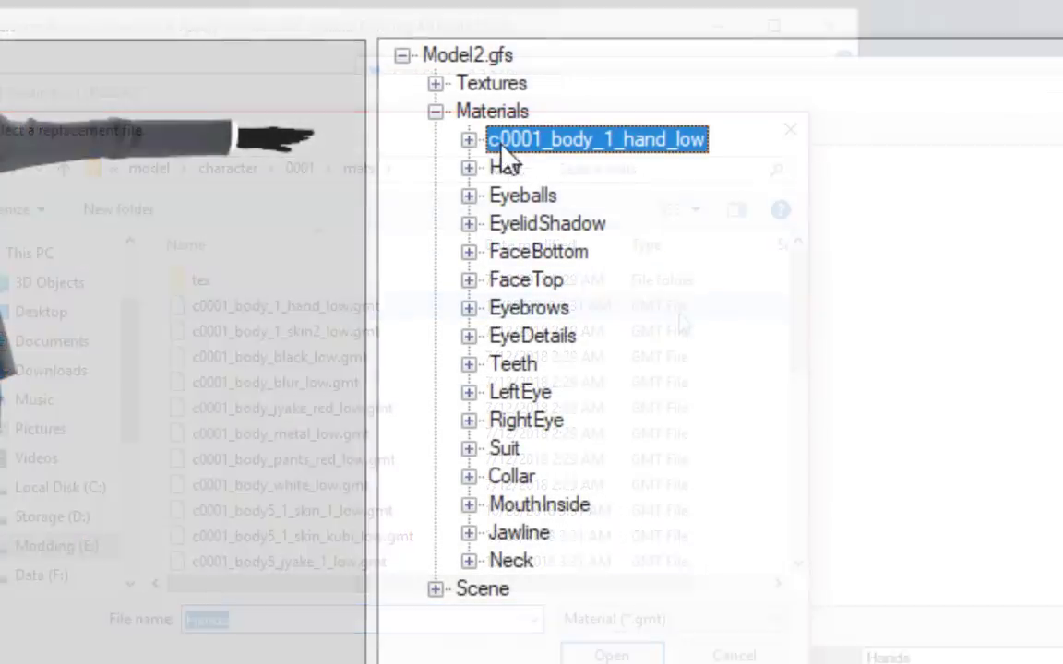
key(Right)
click(501, 167)
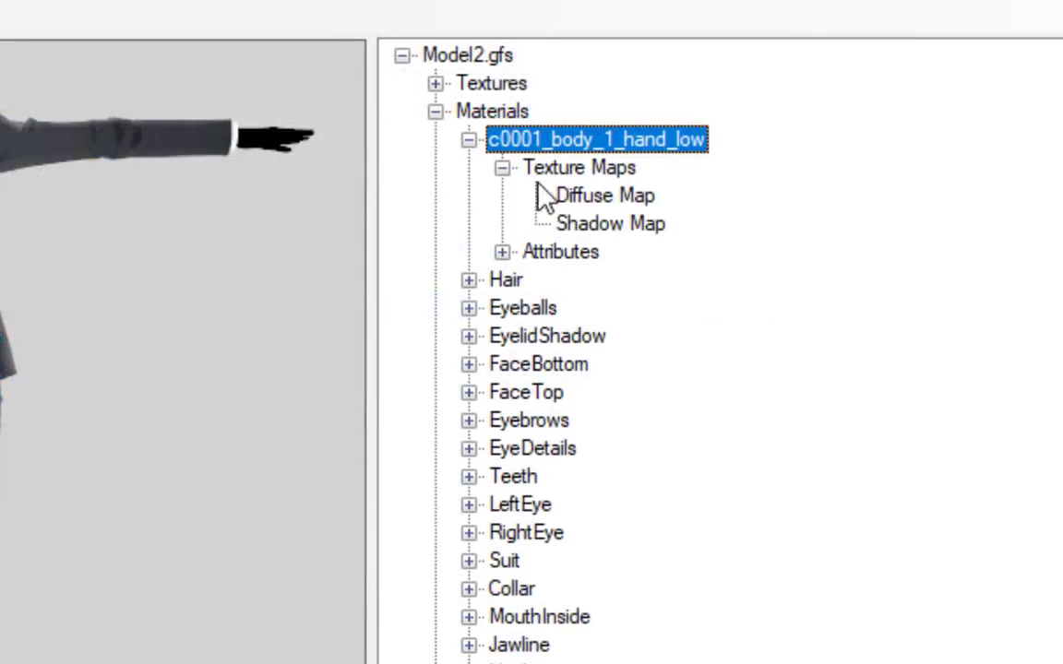
click(574, 196)
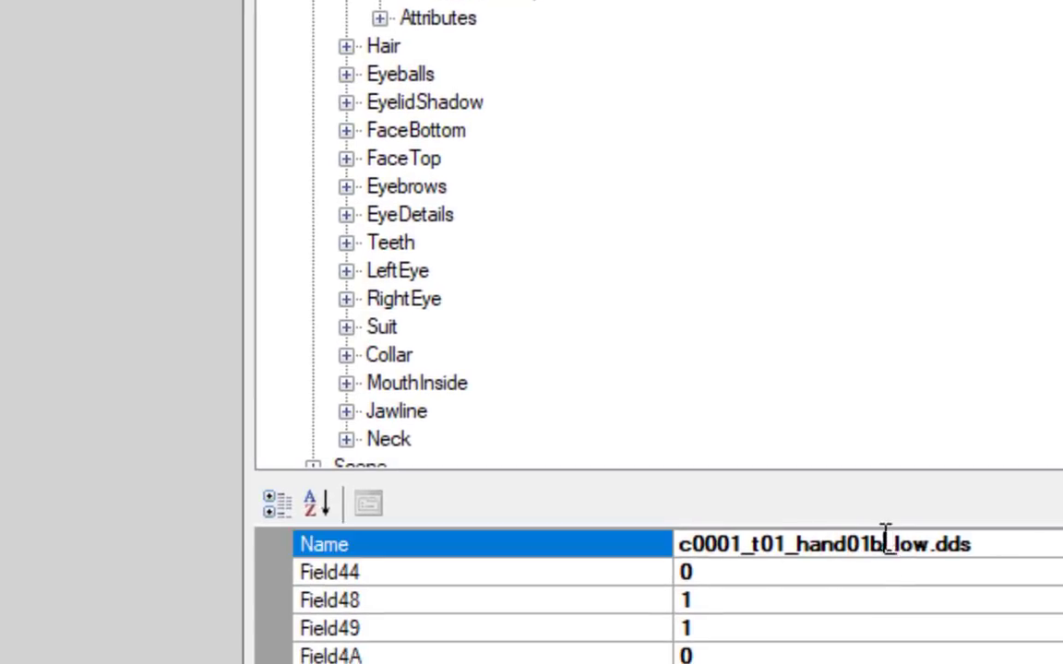
key(shift+Home)
text(H)
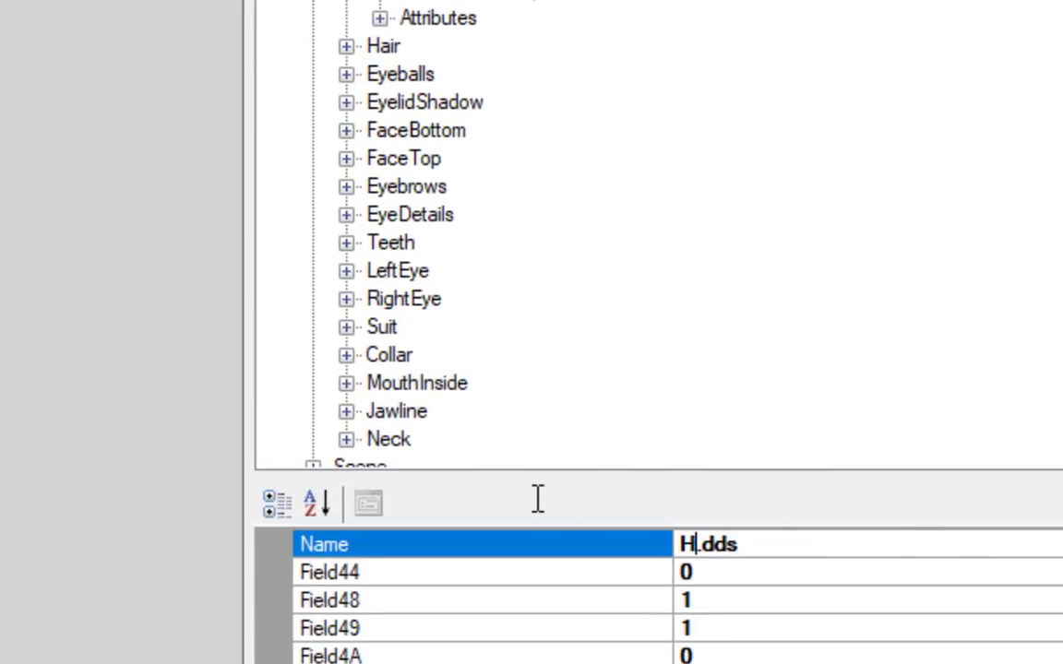
click(415, 74)
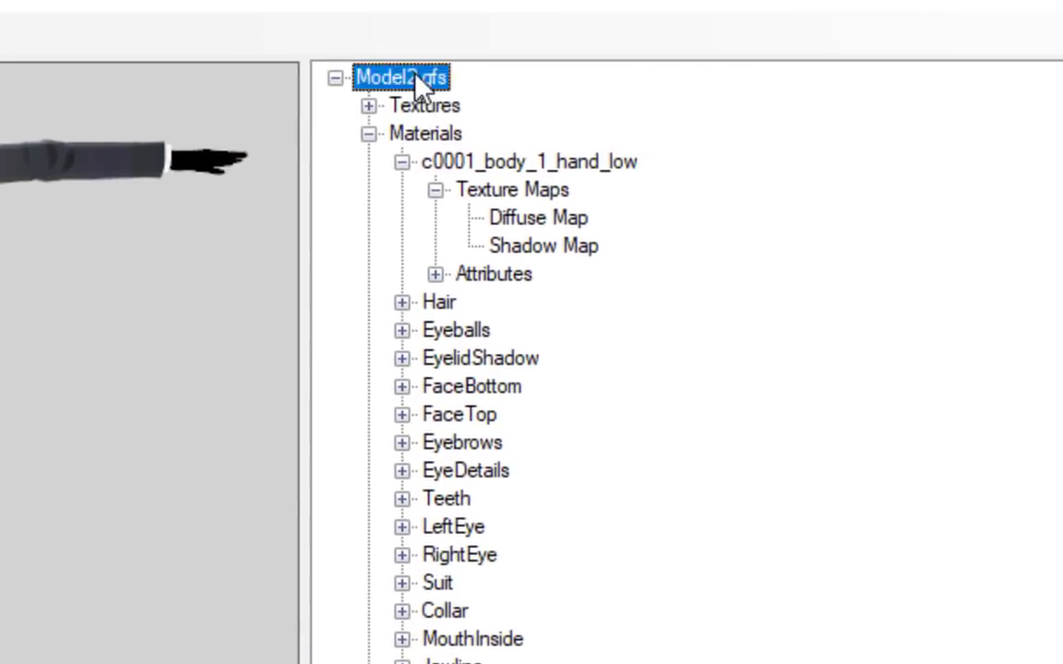
Rename the c0001_body_1_hand_low material as Hands and check the hand on the model.
click(374, 135)
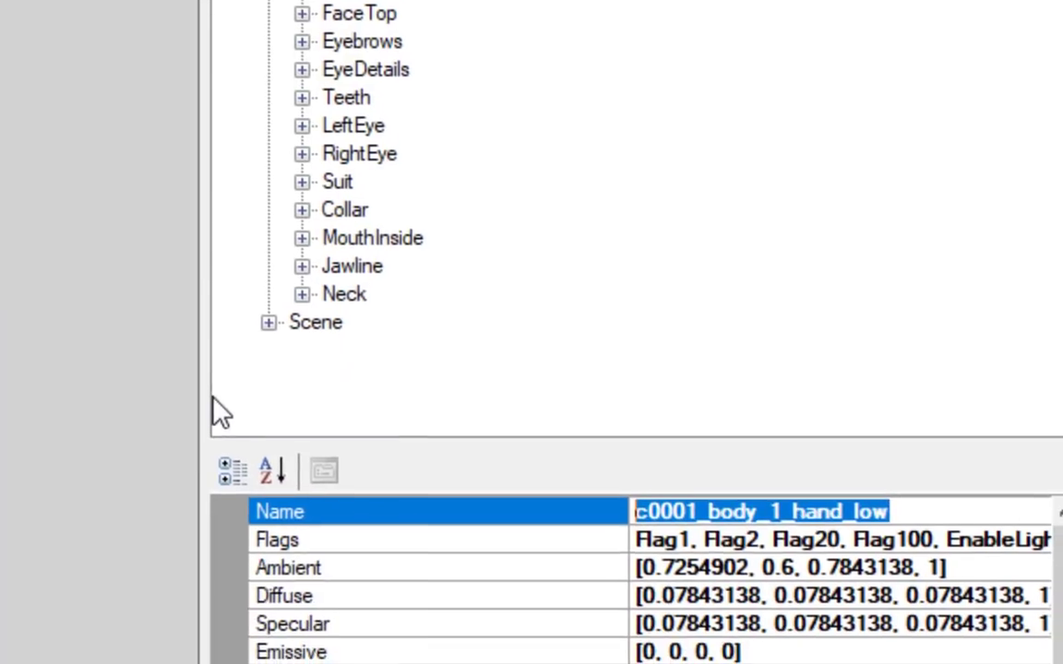
text(Hands)
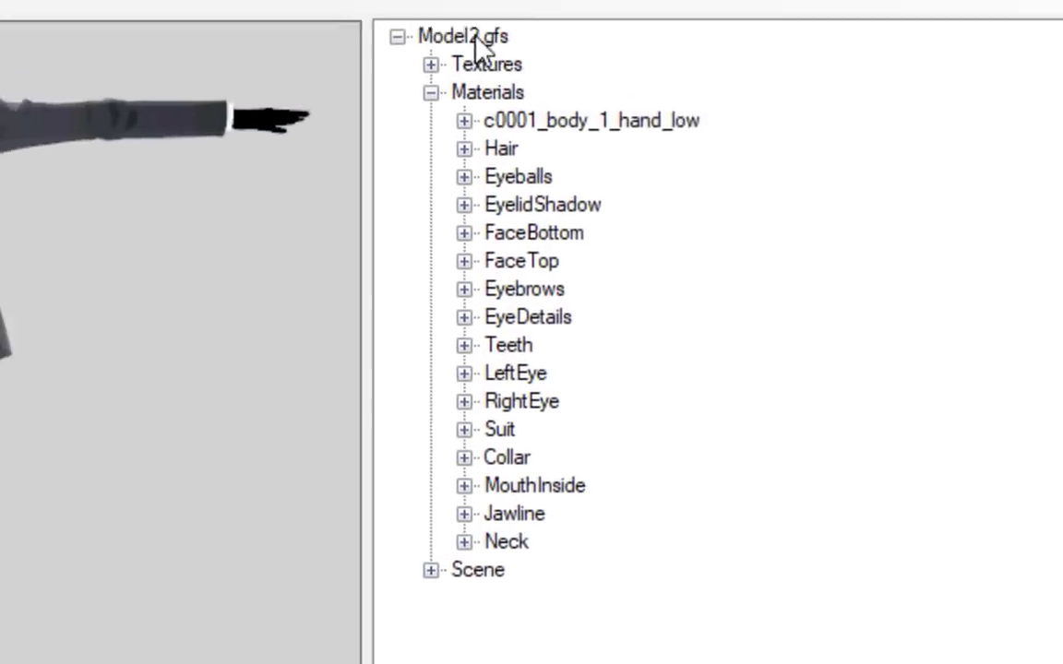
click(480, 35)
drag(273, 159, 369, 250)
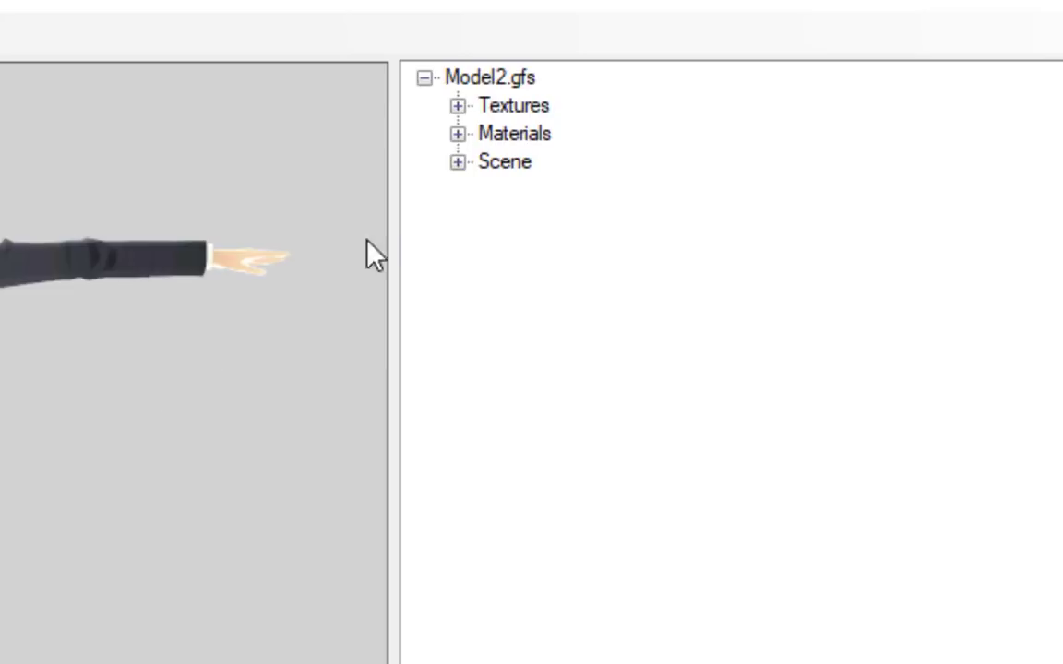
Set the Hands material's Shadow Map name to Hands_sh.dds.
click(457, 133)
click(491, 161)
click(523, 189)
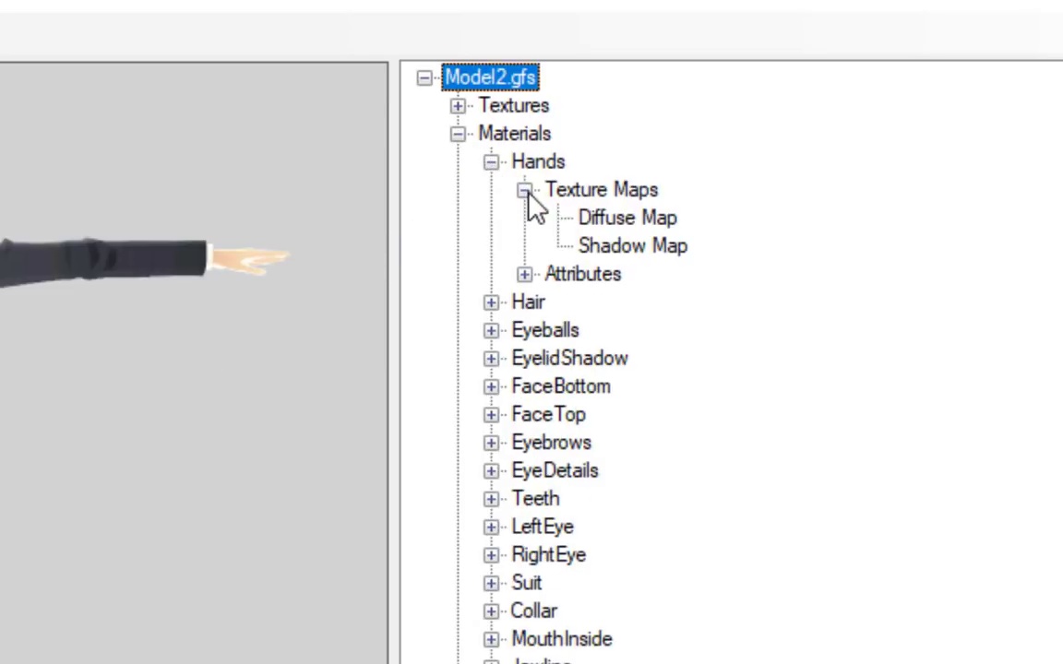
click(607, 246)
click(921, 512)
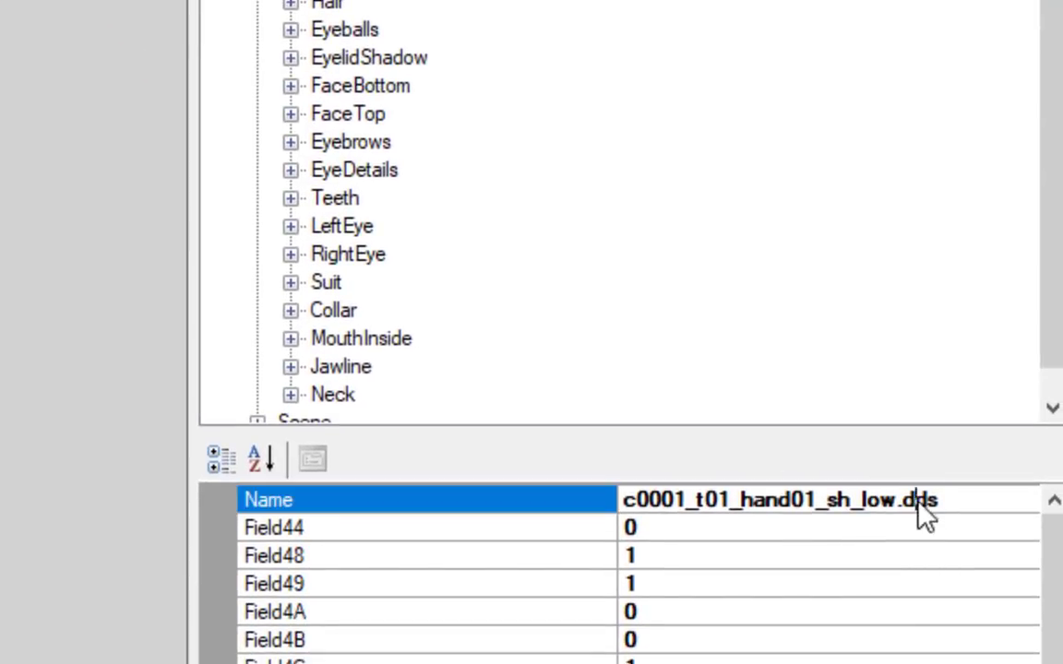
drag(901, 499, 443, 398)
text(Hand)
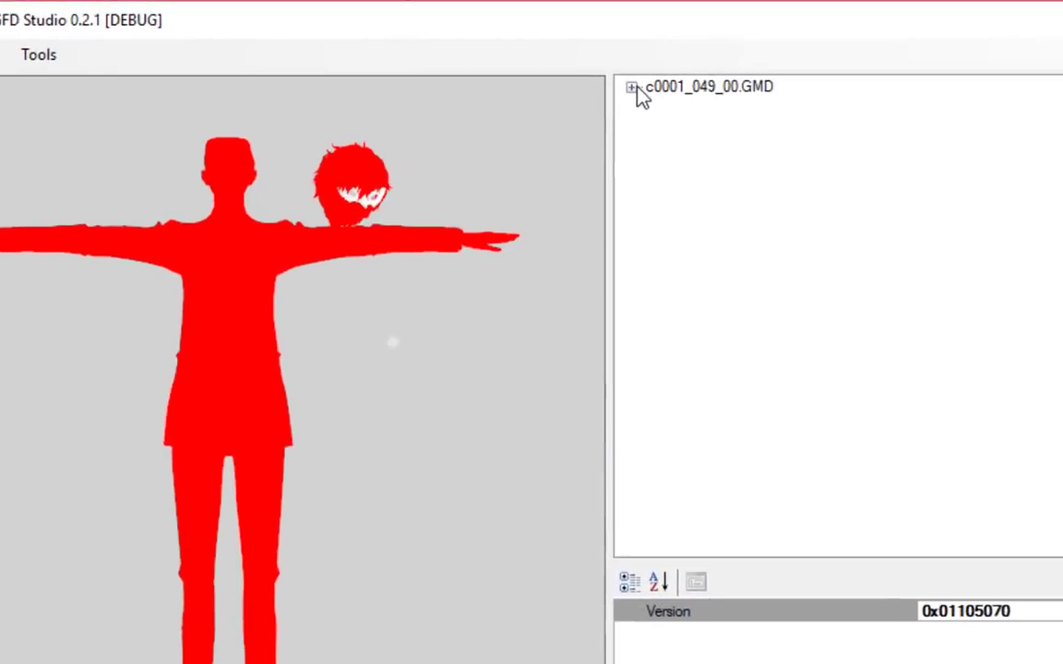
Expand c0001_049_00.GMD down to its list of individual animations.
click(632, 89)
click(682, 191)
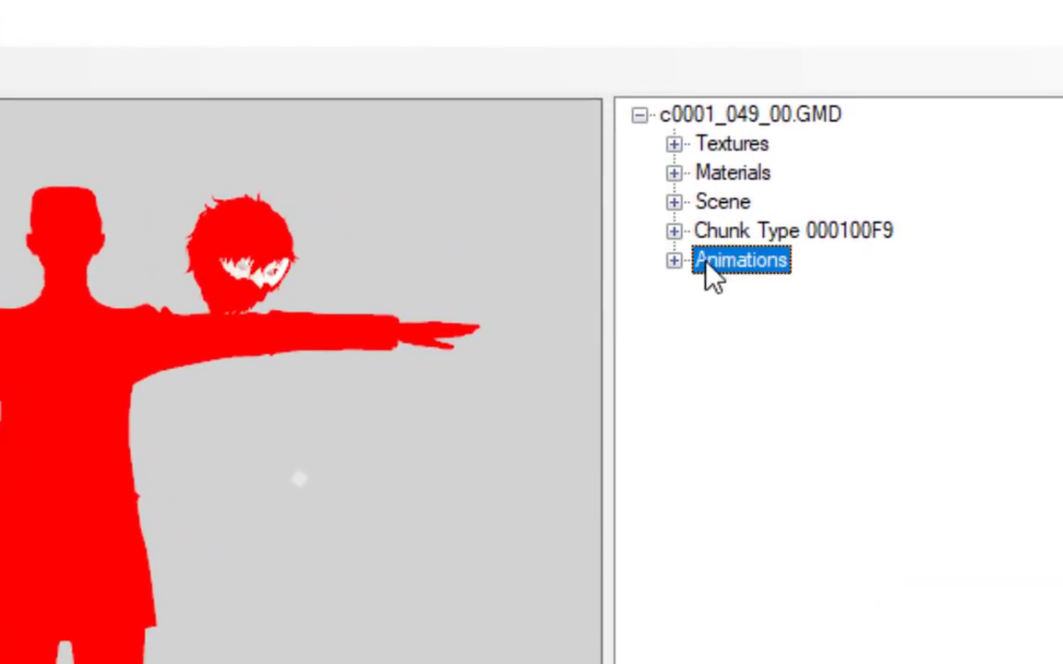
click(675, 260)
click(709, 290)
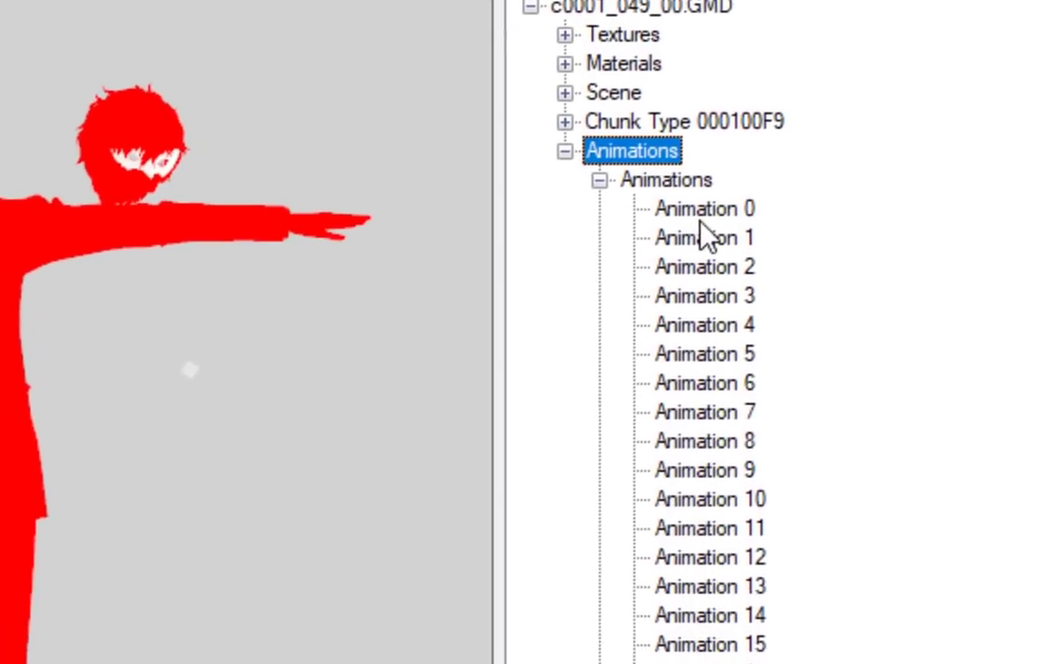
Try reordering Animation 0 by moving it down in the animation list.
right_click(715, 211)
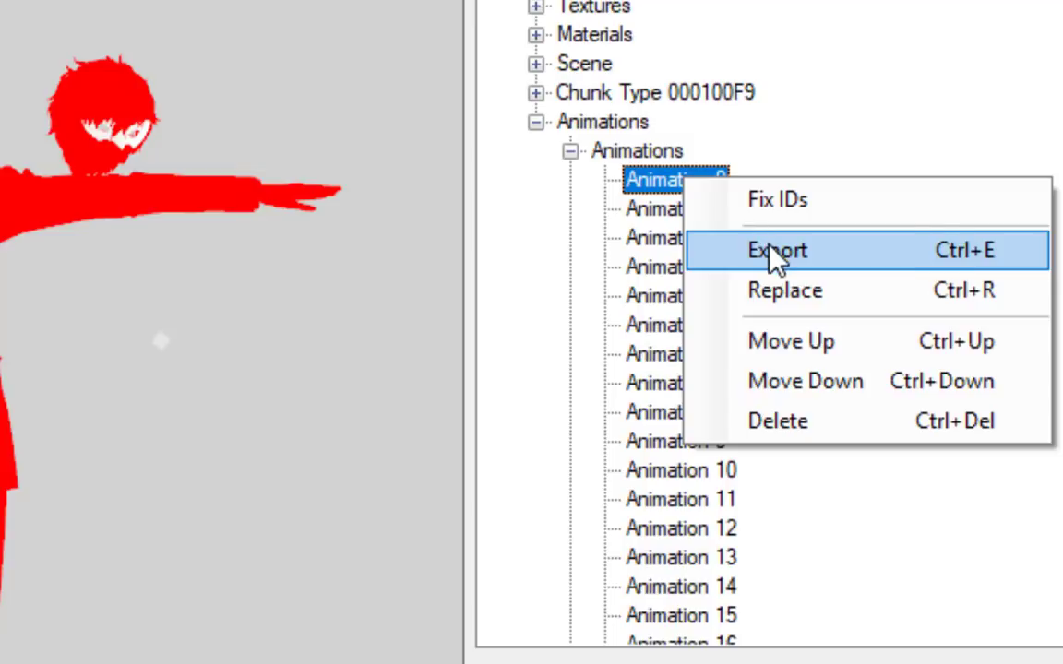
click(835, 383)
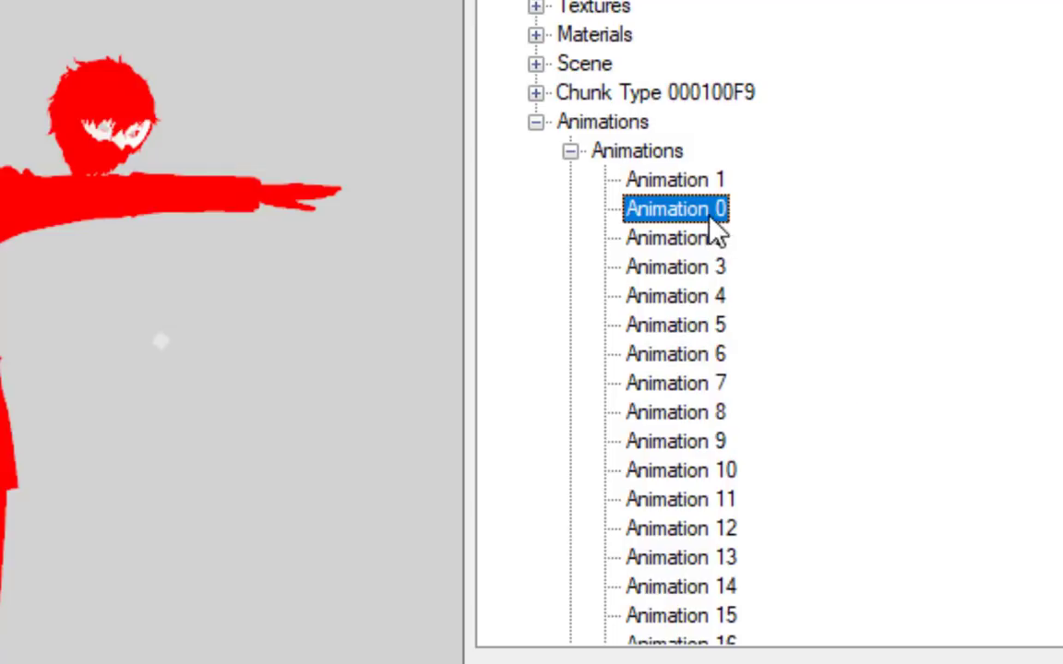
right_click(715, 213)
click(816, 417)
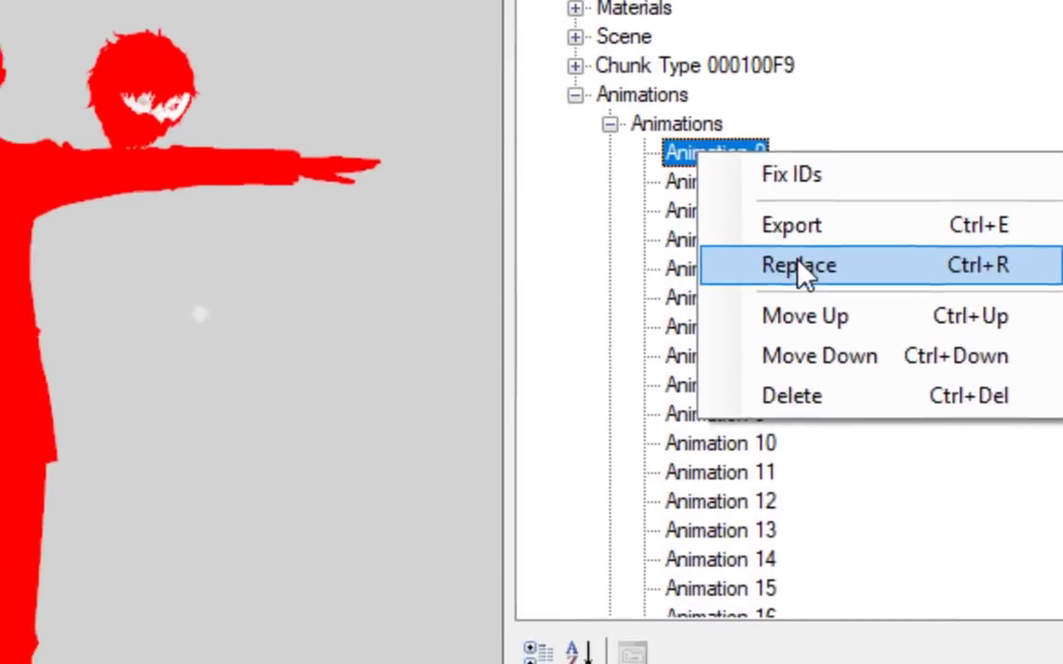
Open the replacement file selection for Animation 0 and set the file type to Animation.
click(799, 271)
click(810, 518)
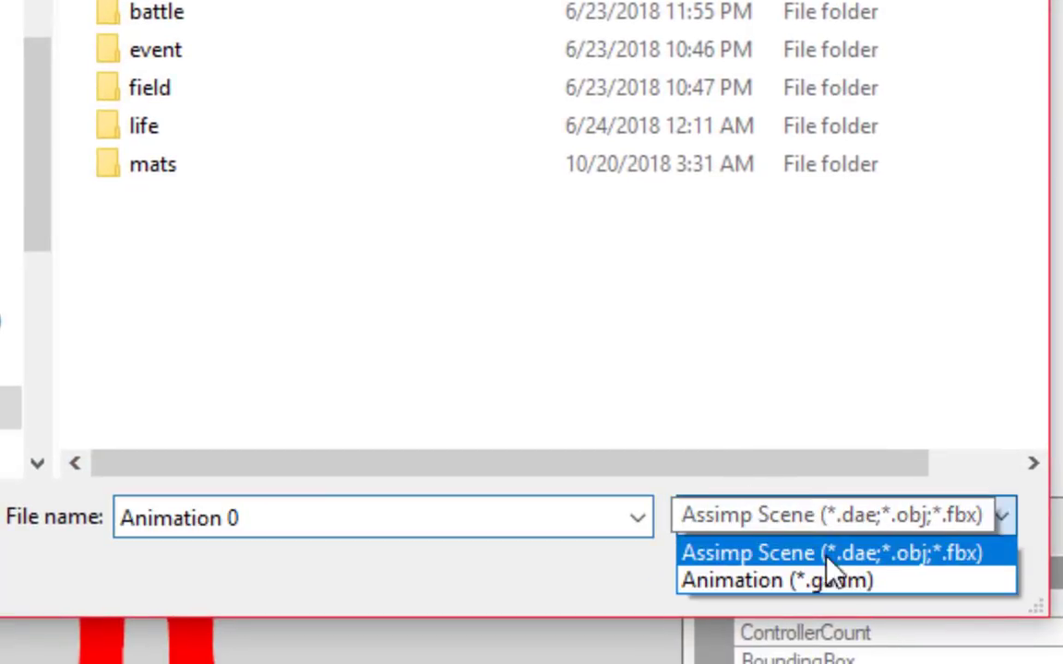
click(876, 581)
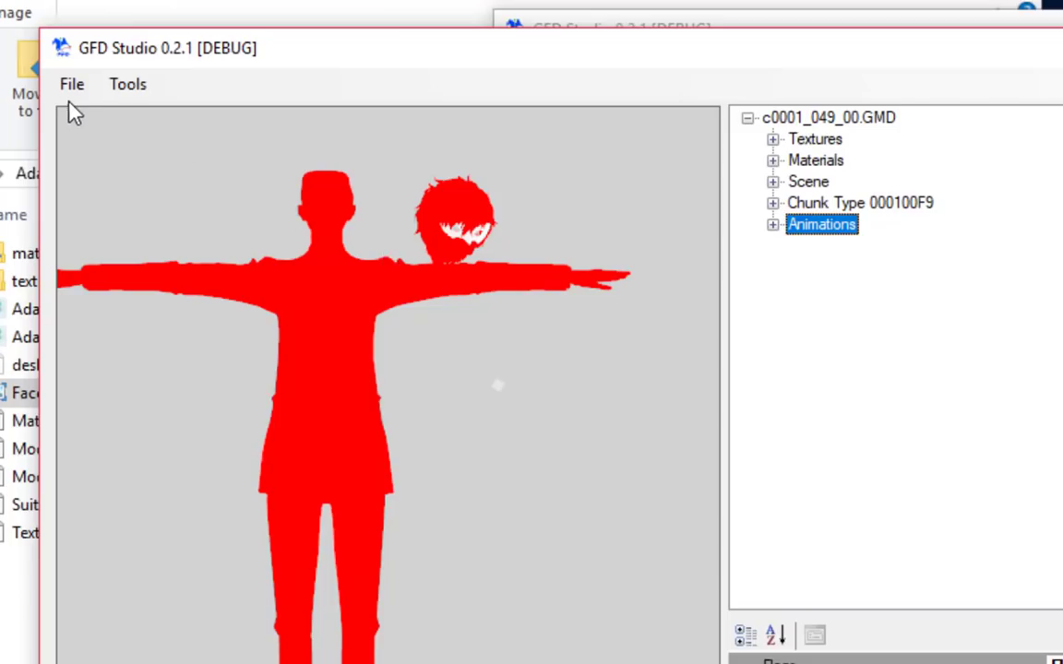
Start a new model from rise.FBX on the Games (J:) drive and bring up its model converter options.
click(67, 88)
mouse_move(97, 112)
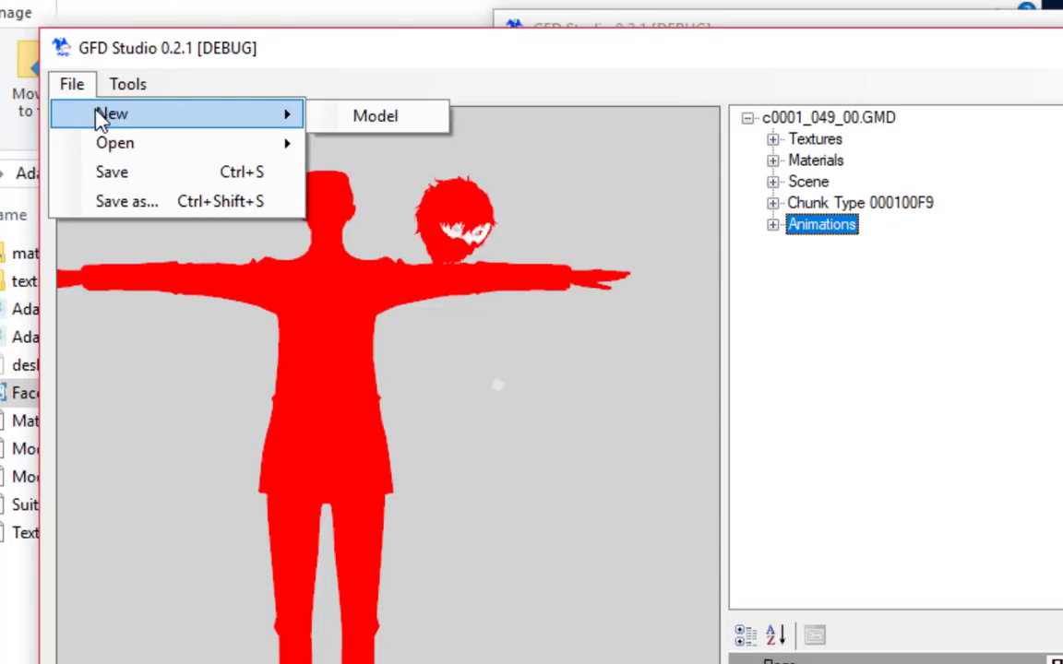
click(387, 118)
click(342, 557)
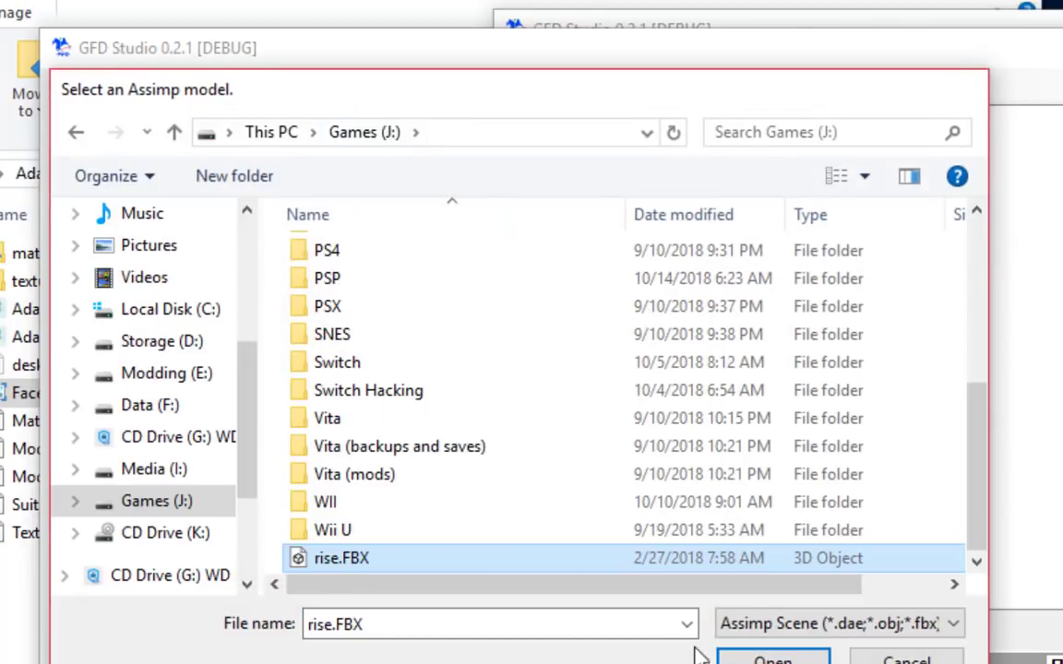
click(738, 657)
drag(55, 106, 569, 319)
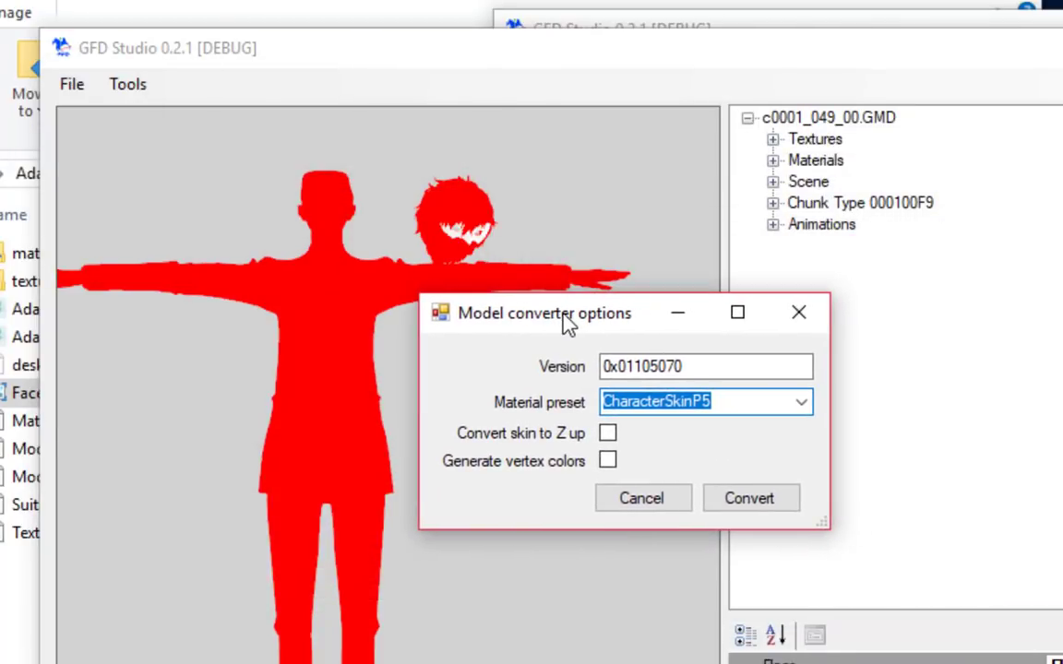
Examine the Version value and the available material presets in the model converter options.
click(712, 370)
drag(698, 367, 511, 360)
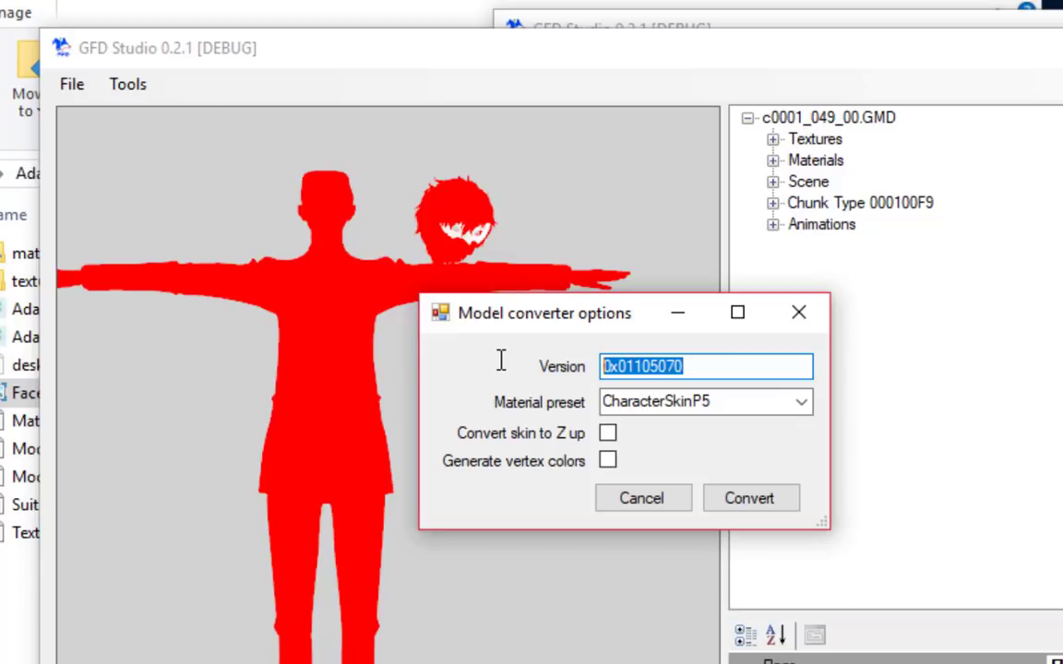
click(724, 382)
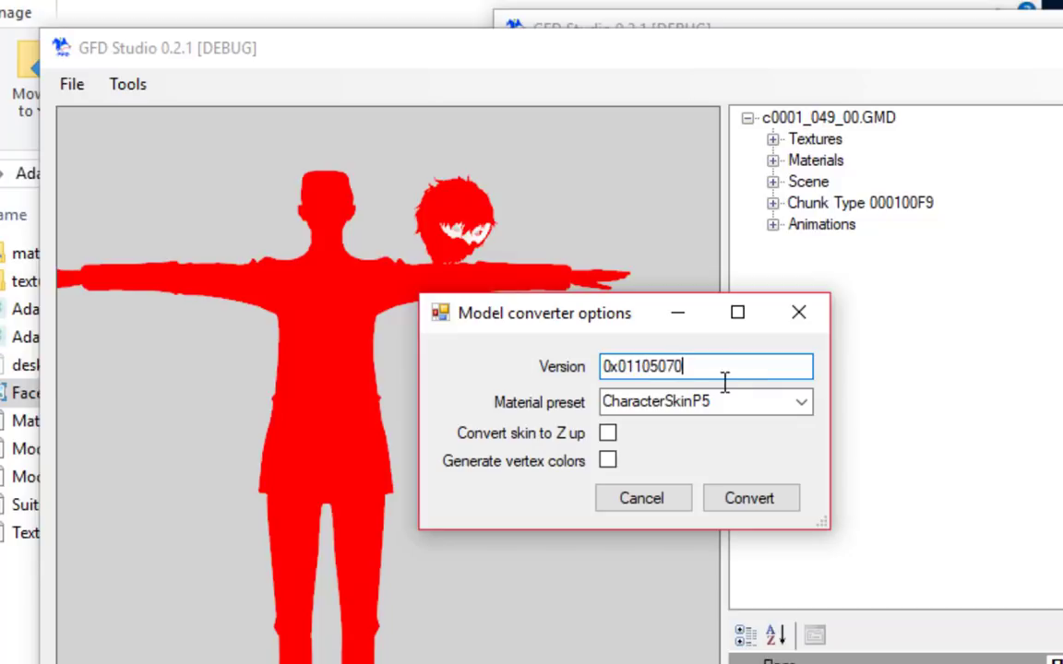
drag(604, 324, 499, 312)
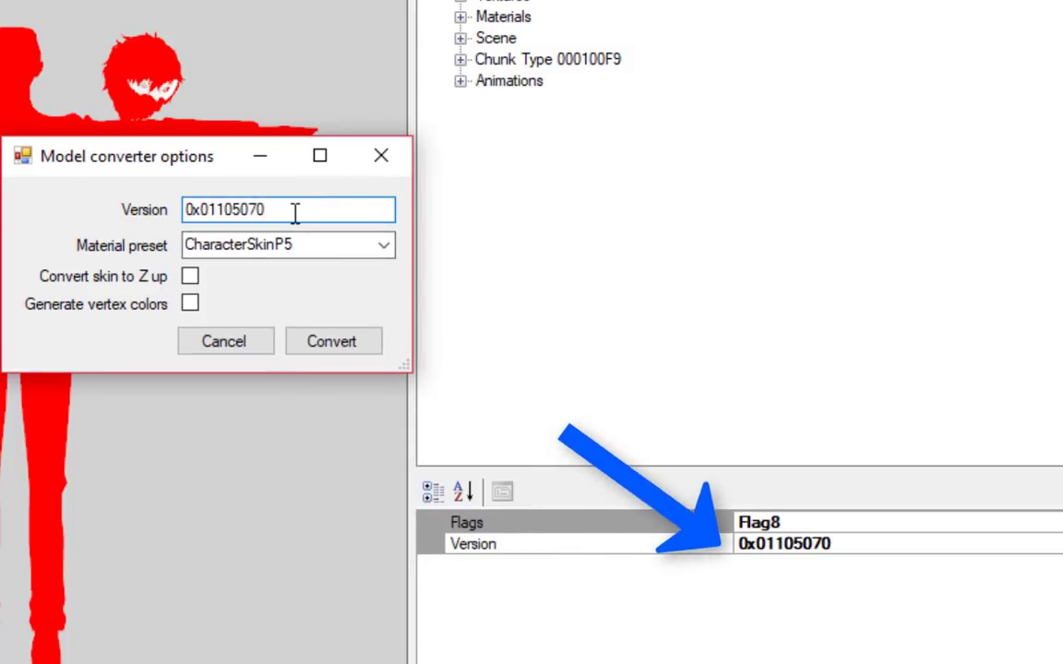
mouse_move(216, 213)
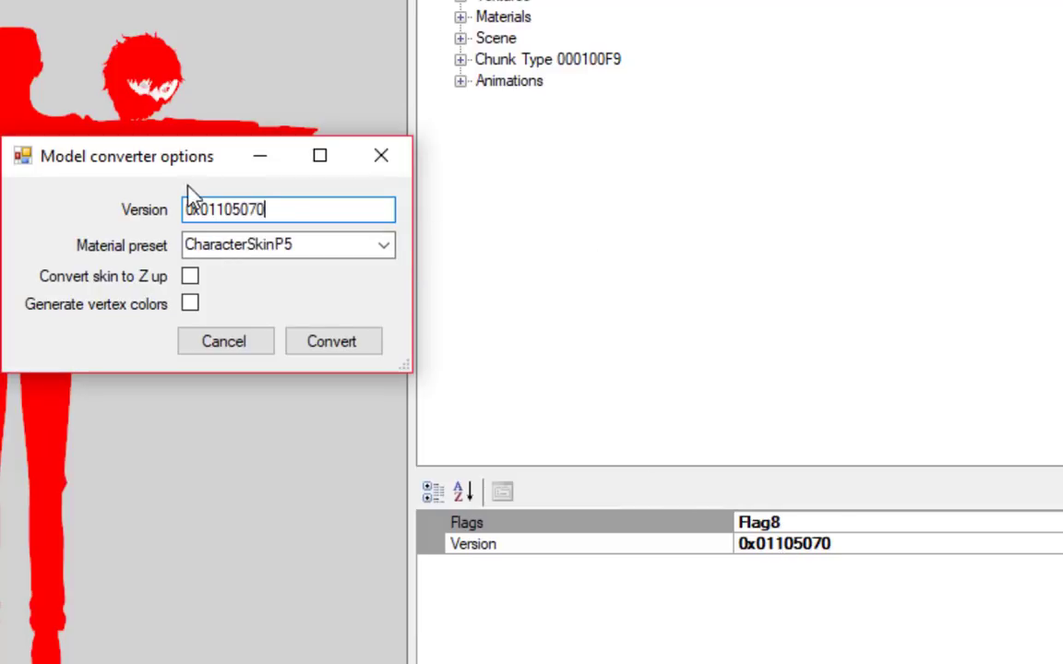
click(386, 246)
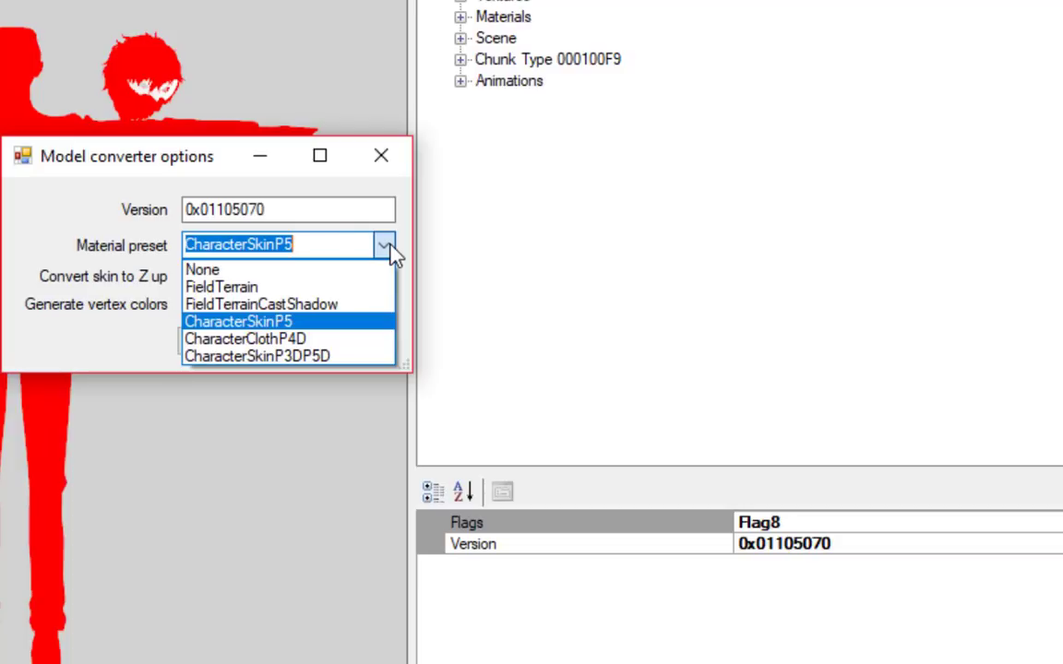
click(392, 251)
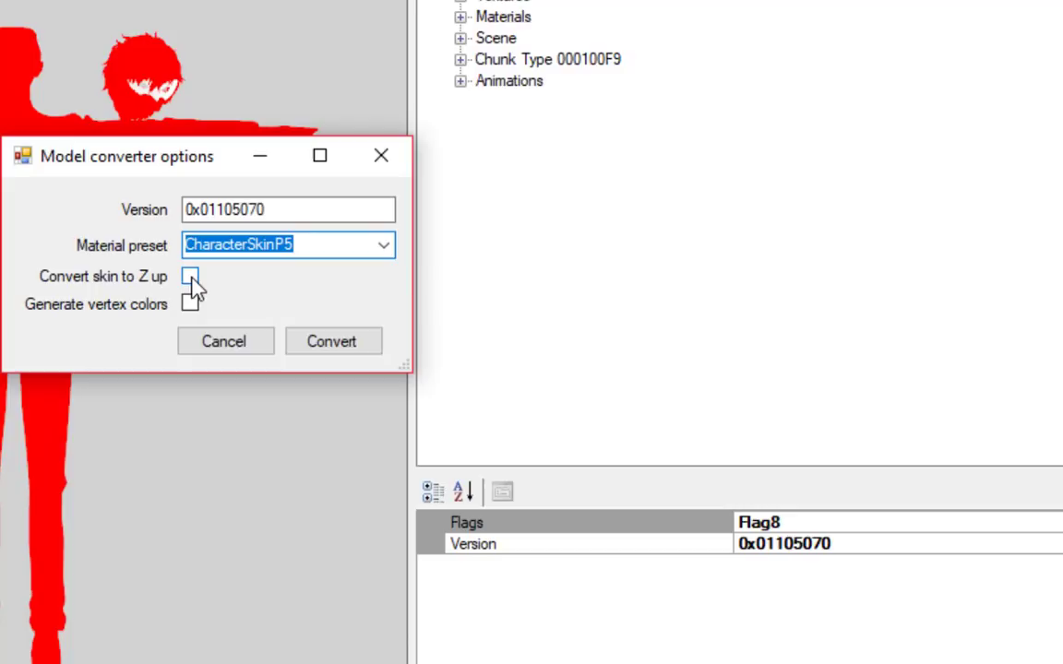
Turn on Generate vertex colors and convert the FBX model with the CharacterSkinP5 material preset.
mouse_move(194, 289)
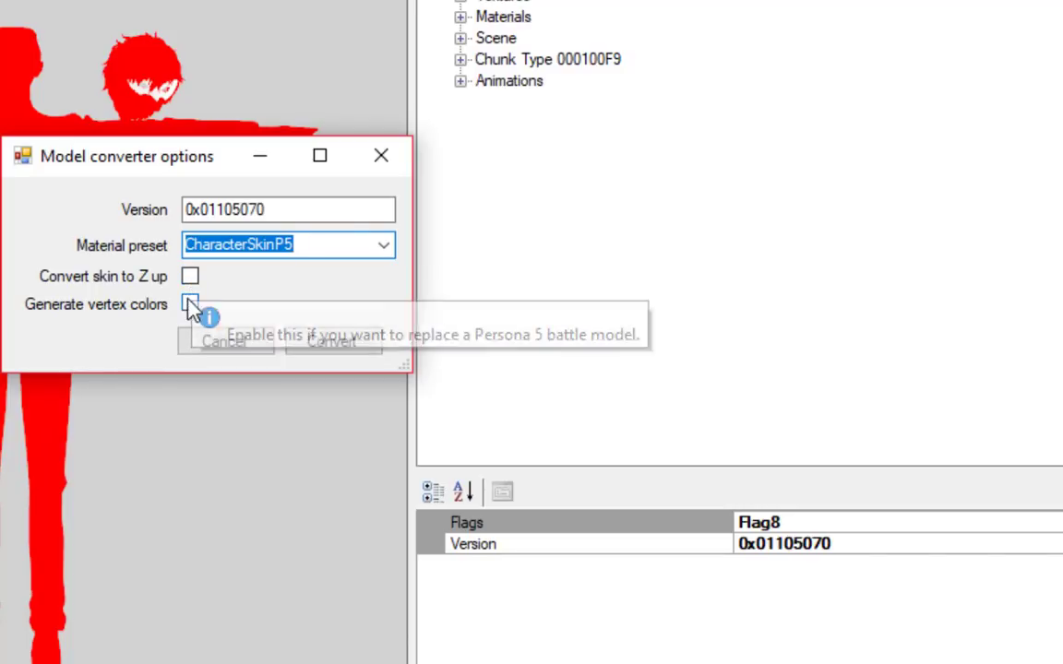
mouse_move(190, 309)
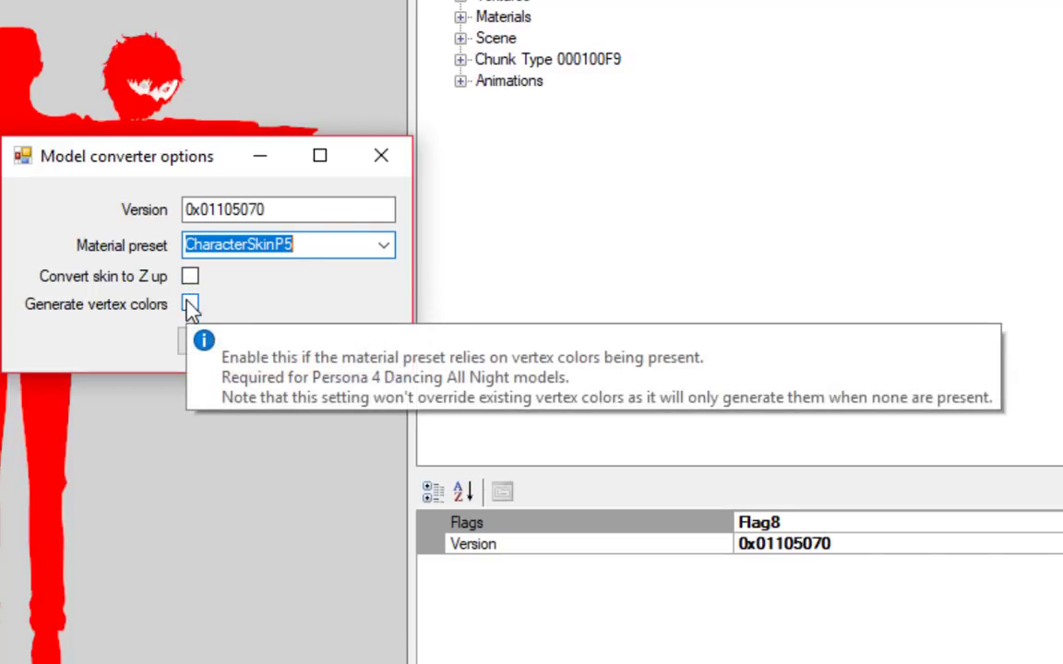
click(190, 307)
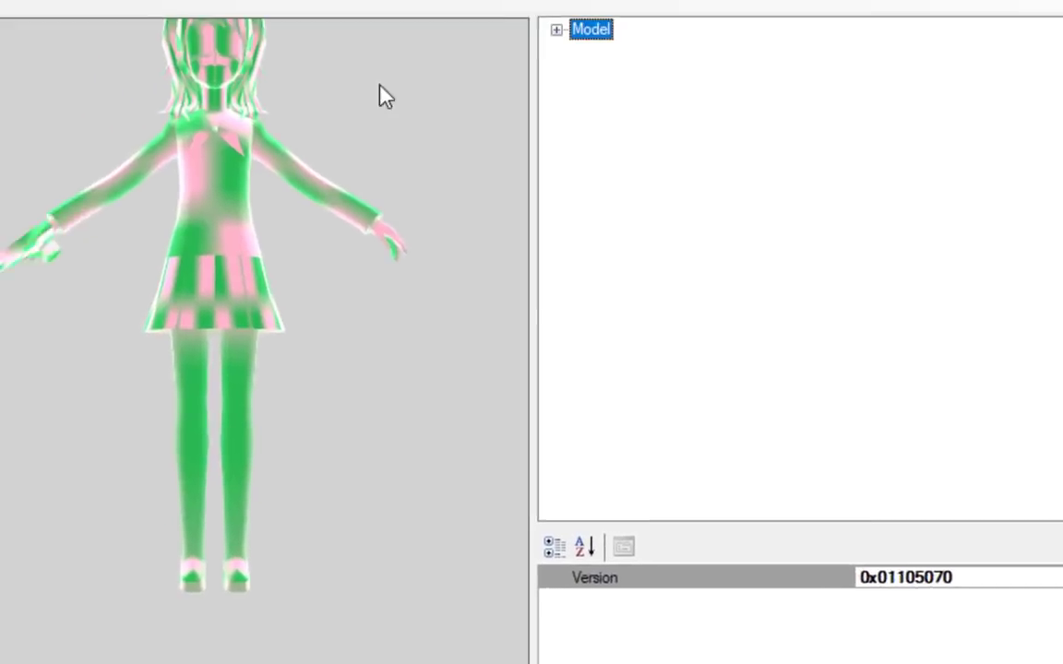
middle_drag(474, 378, 473, 522)
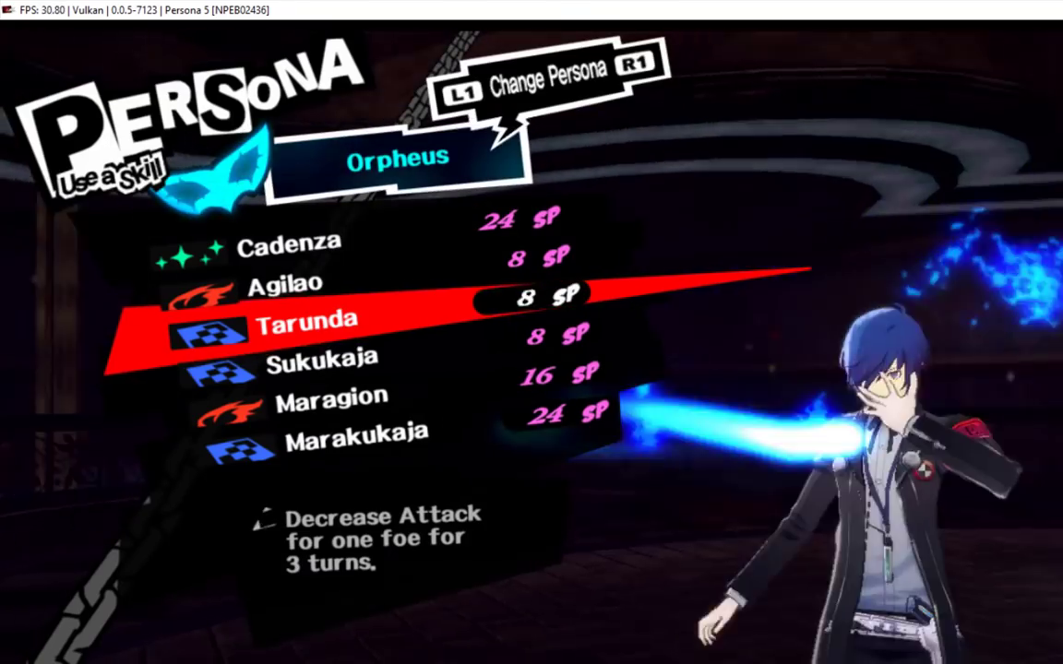
key(Up)
key(Up)
key(x)
key(x)
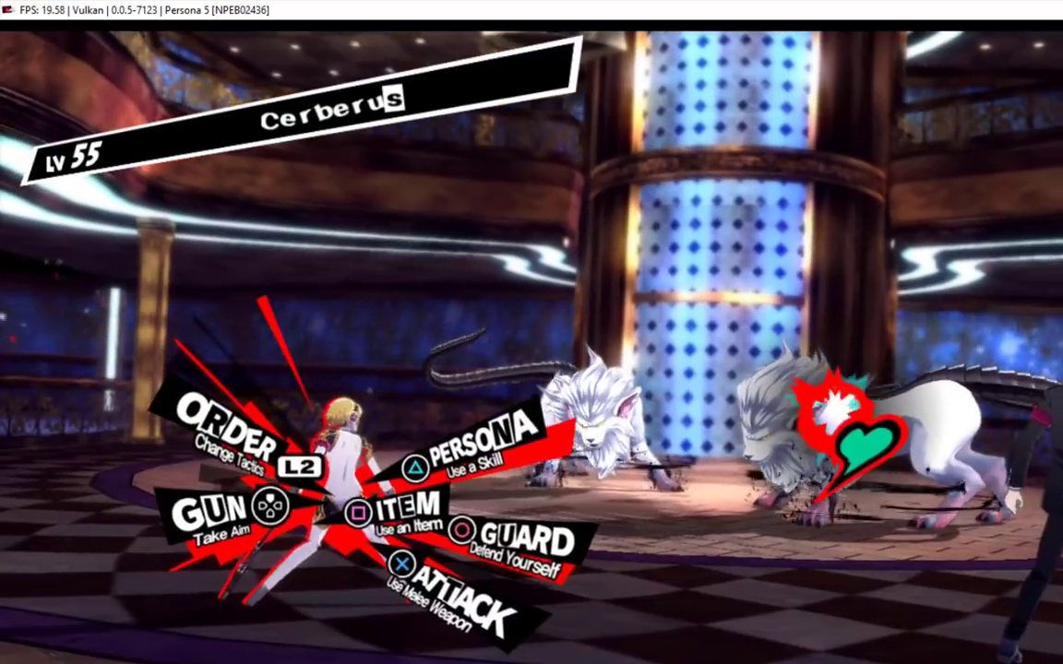
key(v)
key(x)
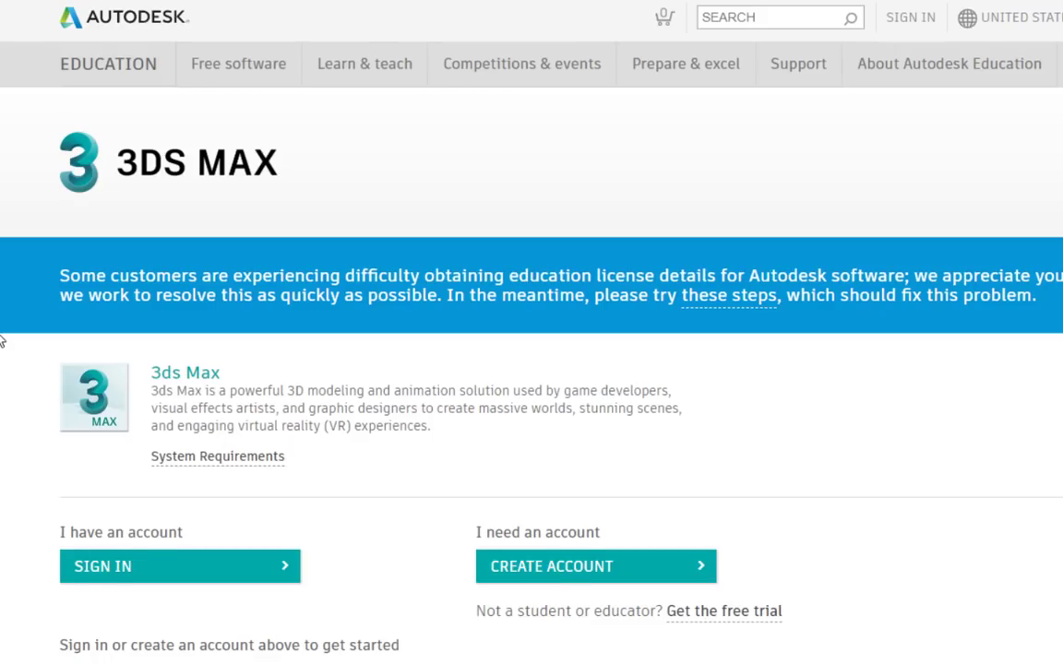
Look over the Autodesk Education page for 3ds Max and the Brawl rigging tutorial video in the browser.
scroll(1, 341, down, 3)
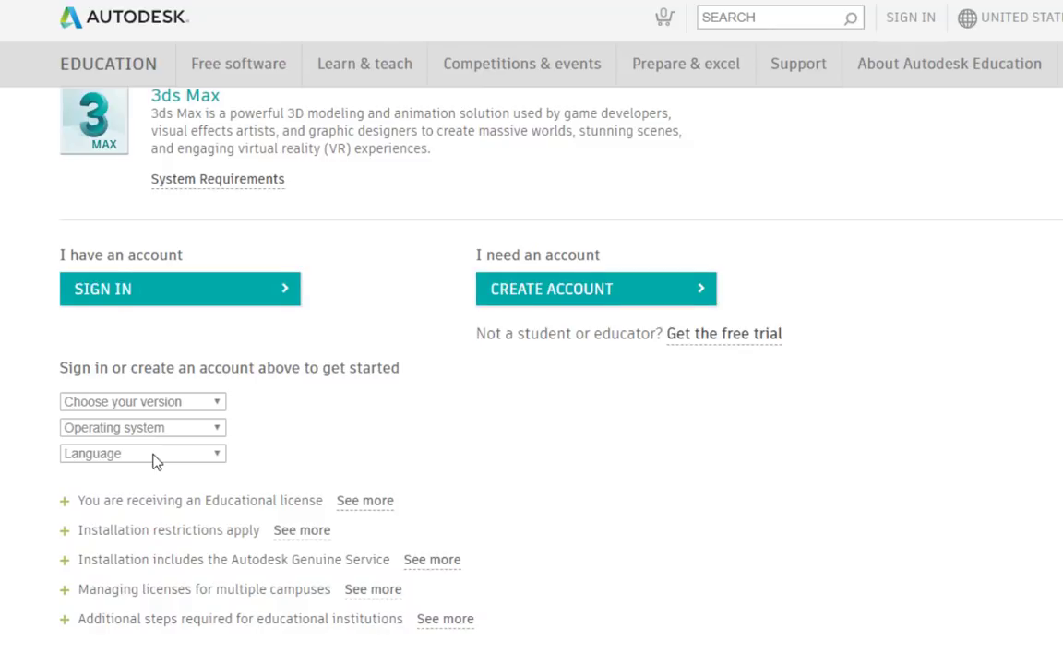
scroll(155, 461, down, 1)
scroll(154, 458, up, 2)
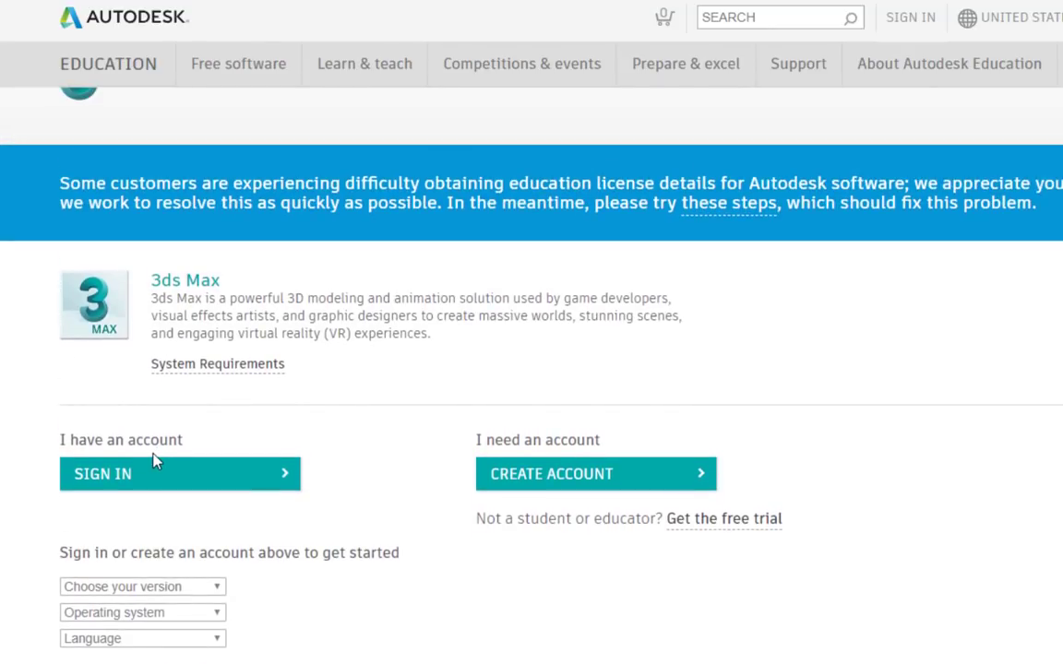
scroll(154, 459, up, 1)
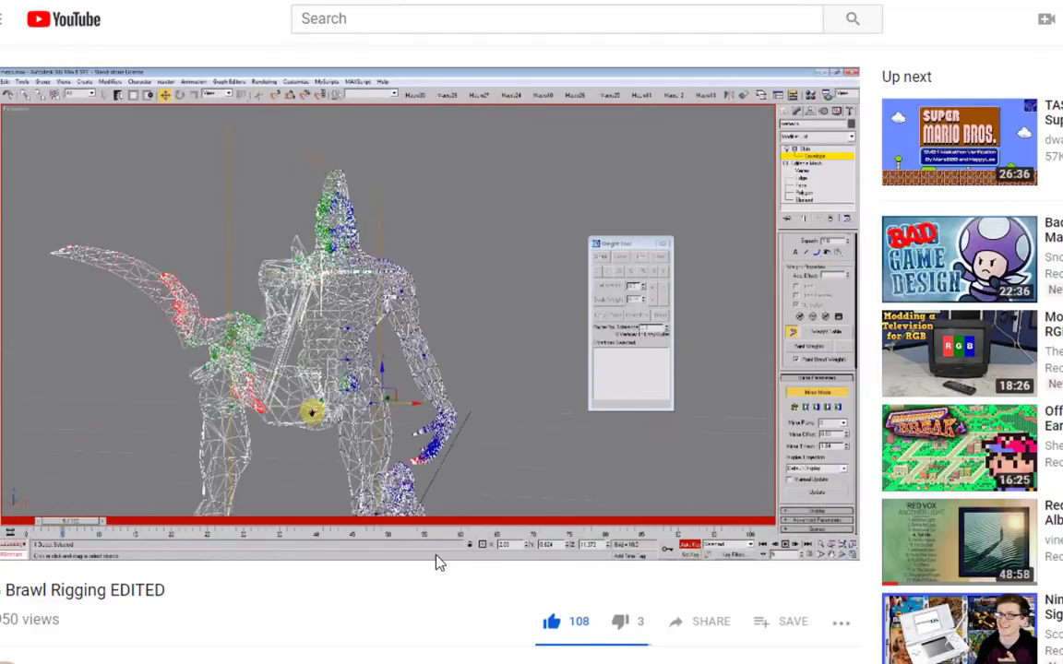
click(374, 382)
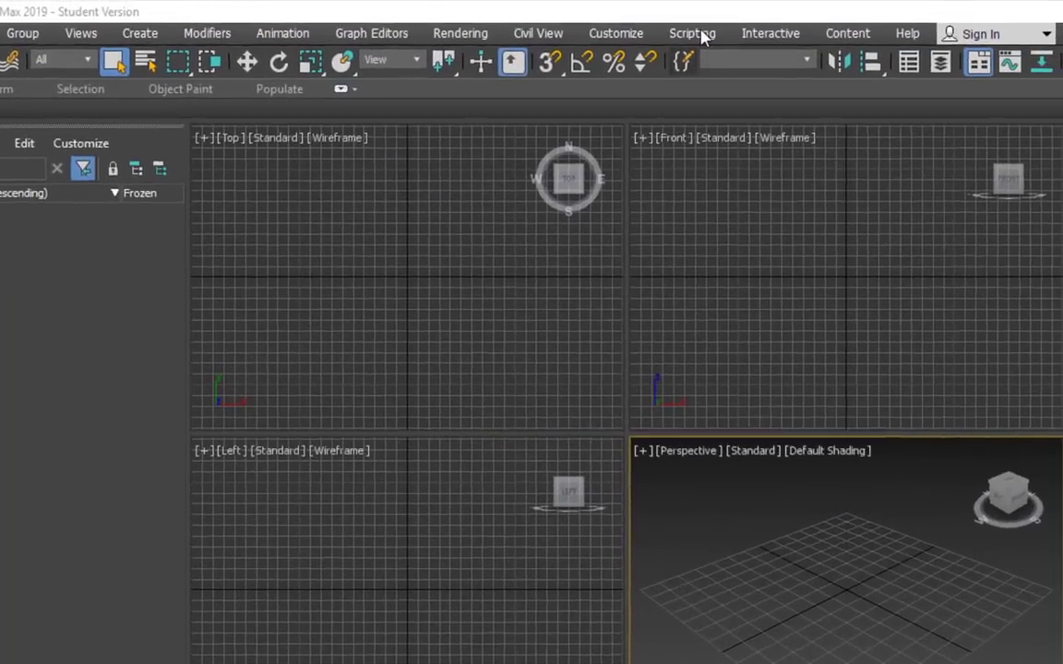
In 3ds Max, run the script p5_gmd_gfs_gap_v0_15.ms to bring up the GMD/GFS/GAP importer.
click(724, 30)
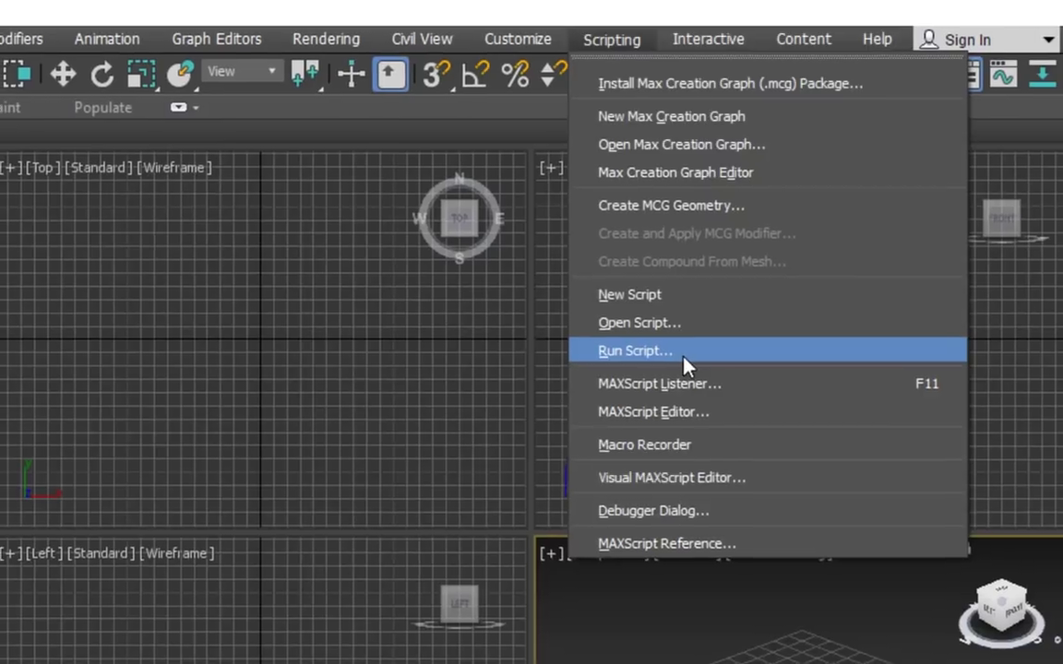
click(684, 363)
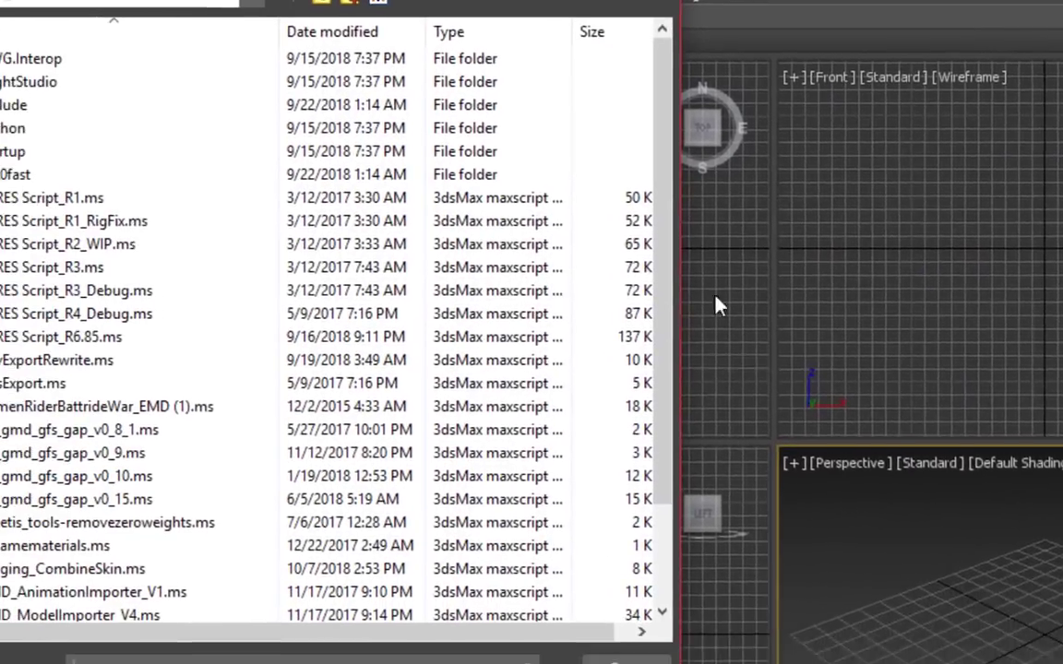
scroll(231, 180, down, 2)
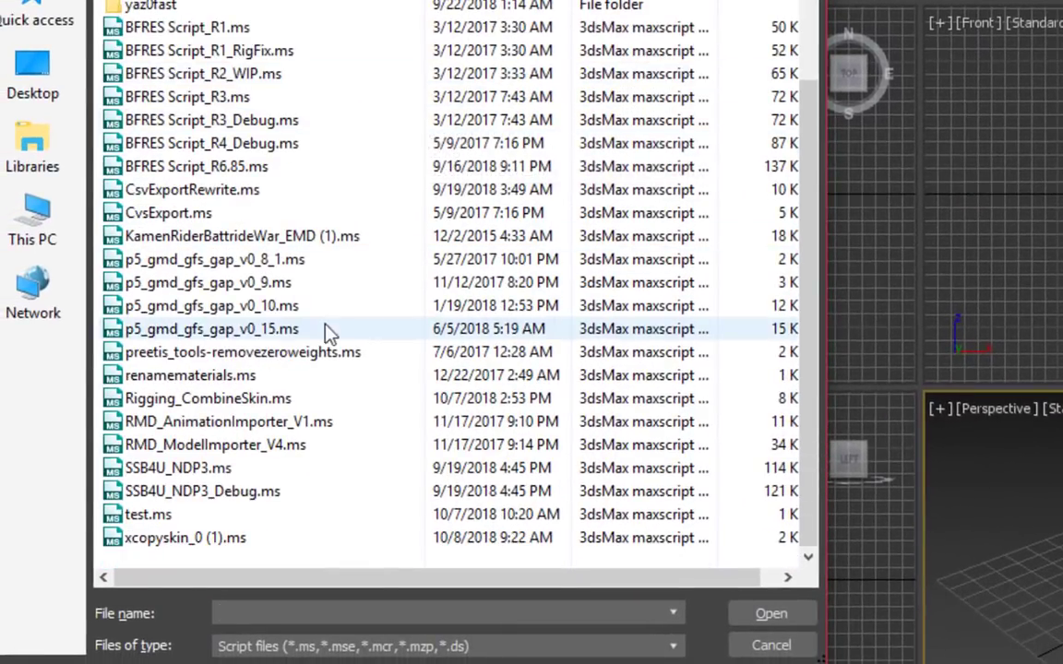
click(286, 330)
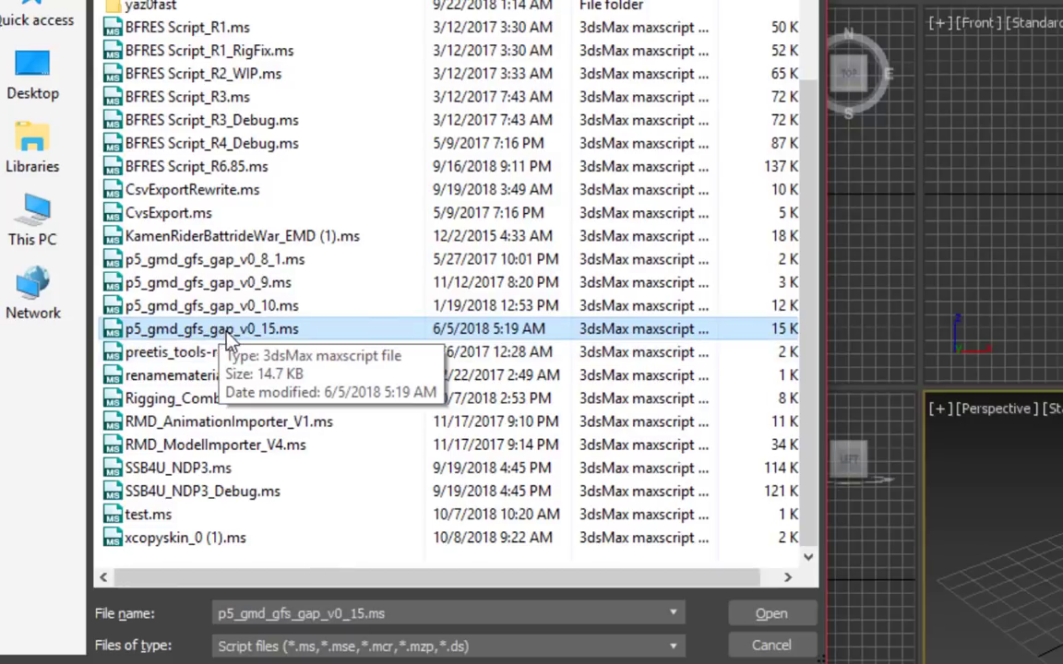
scroll(304, 340, up, 2)
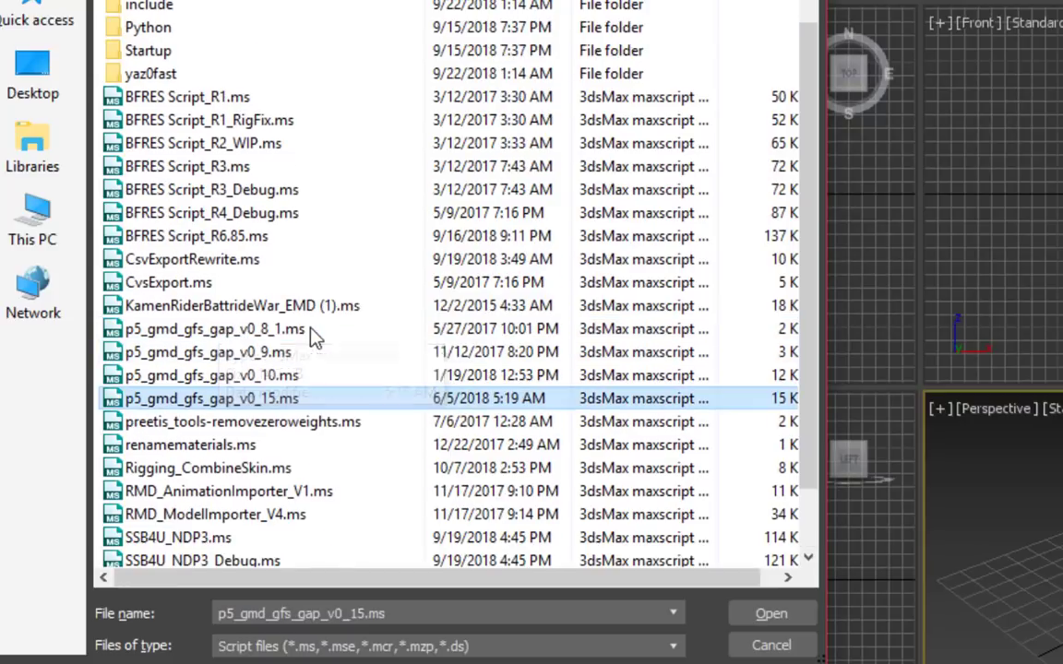
click(152, 55)
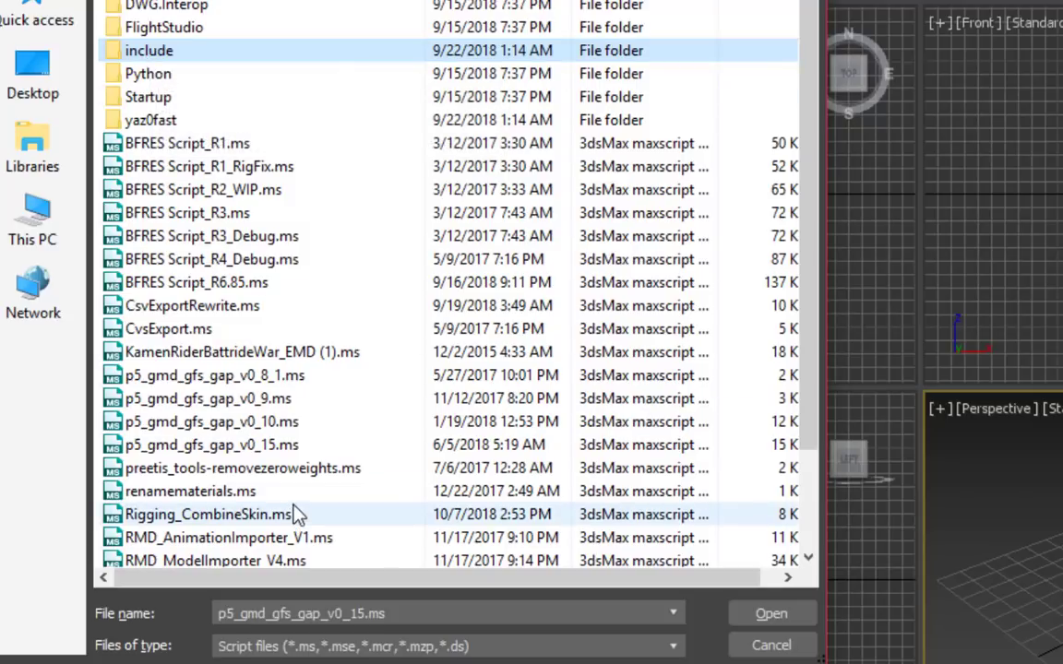
double_click(295, 447)
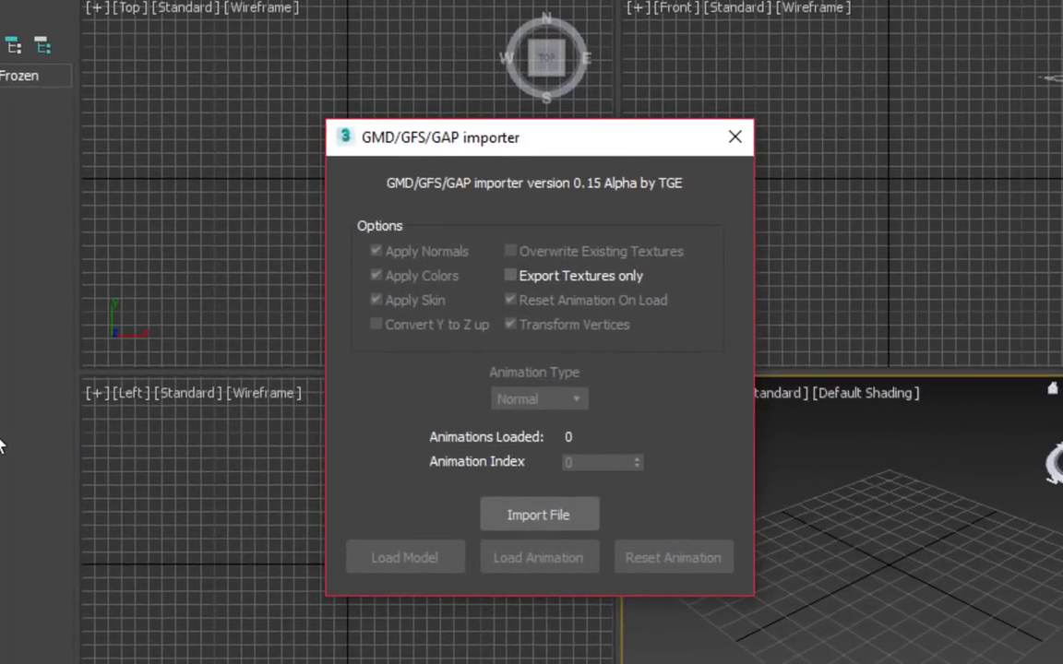
Start a file import in the GMD/GFS/GAP importer and browse from folder 0008 to the 0007 character folder.
click(551, 513)
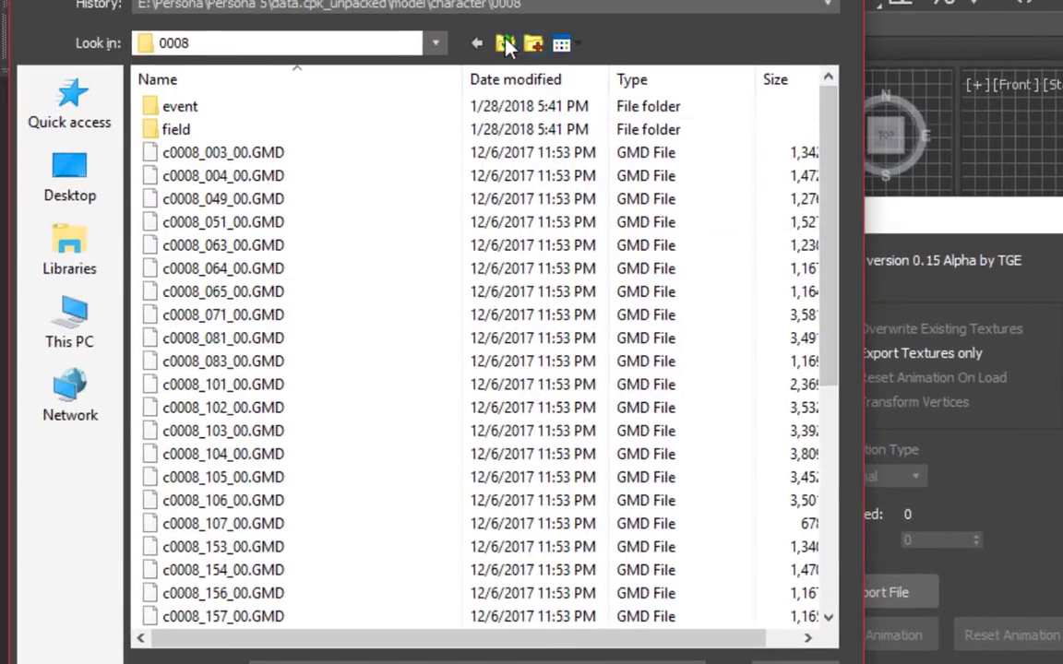
click(506, 46)
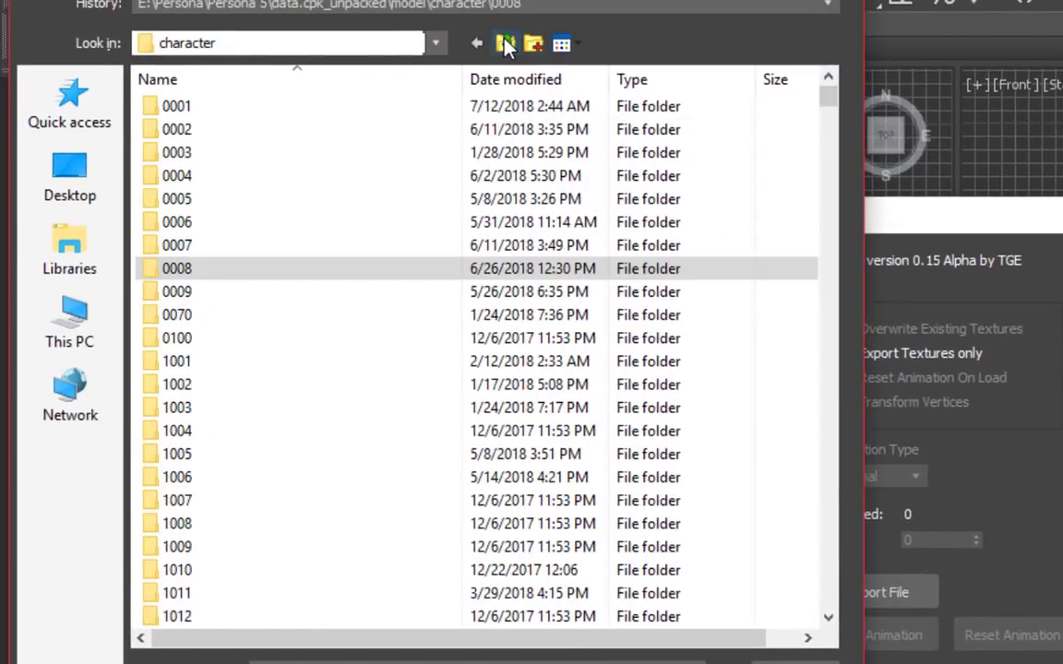
double_click(413, 277)
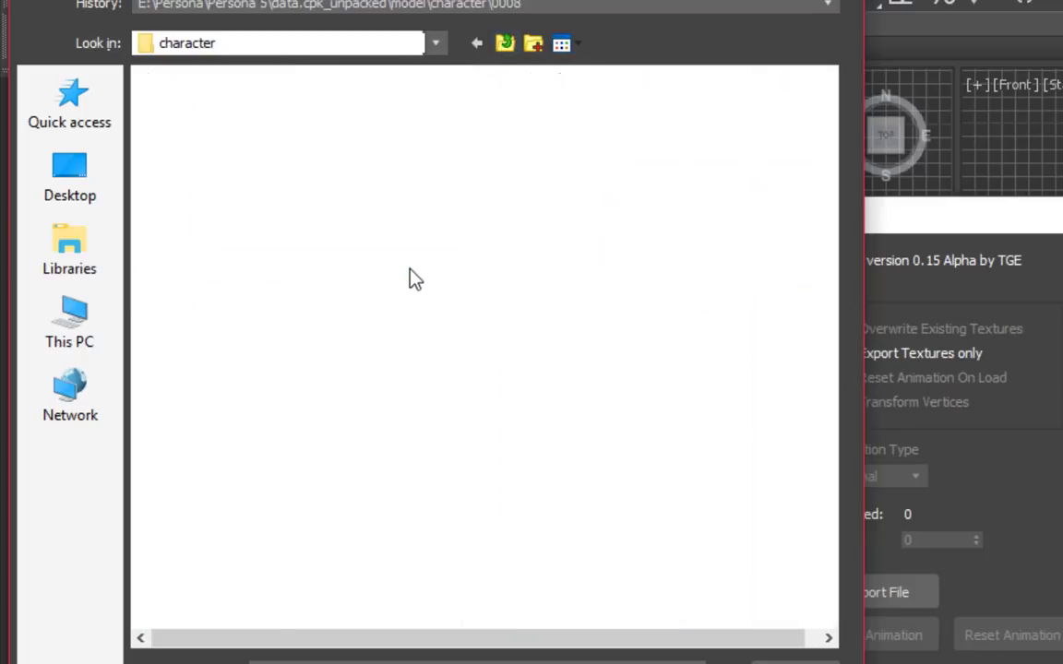
click(360, 241)
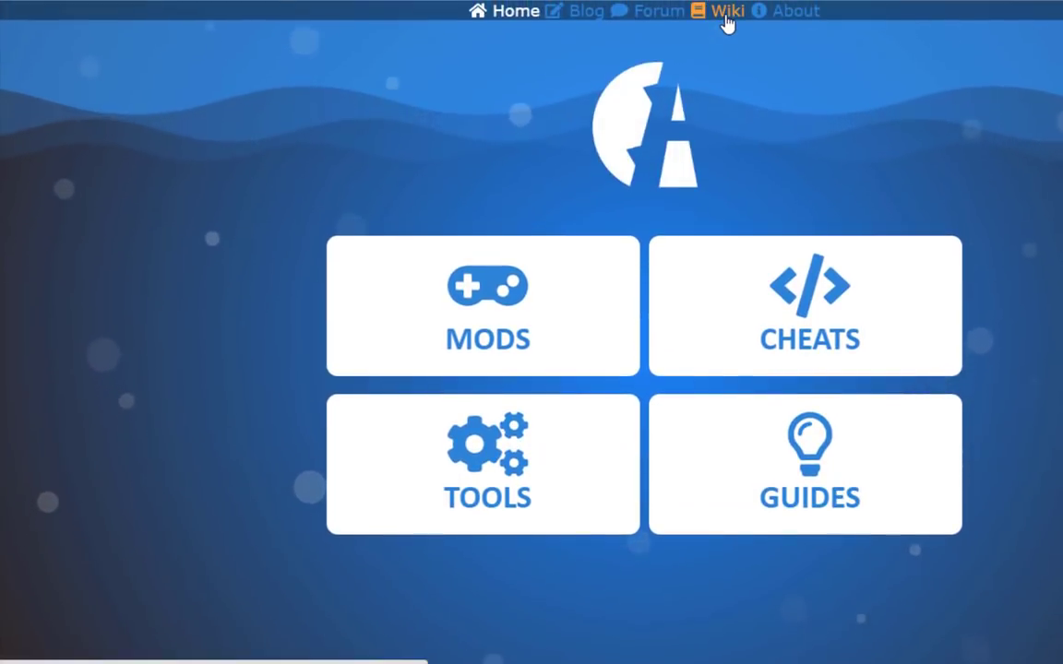
In the browser, look up the costume filenames for character 0007 through the Persona 5 Model\character list on the Amicitia Wiki.
click(727, 13)
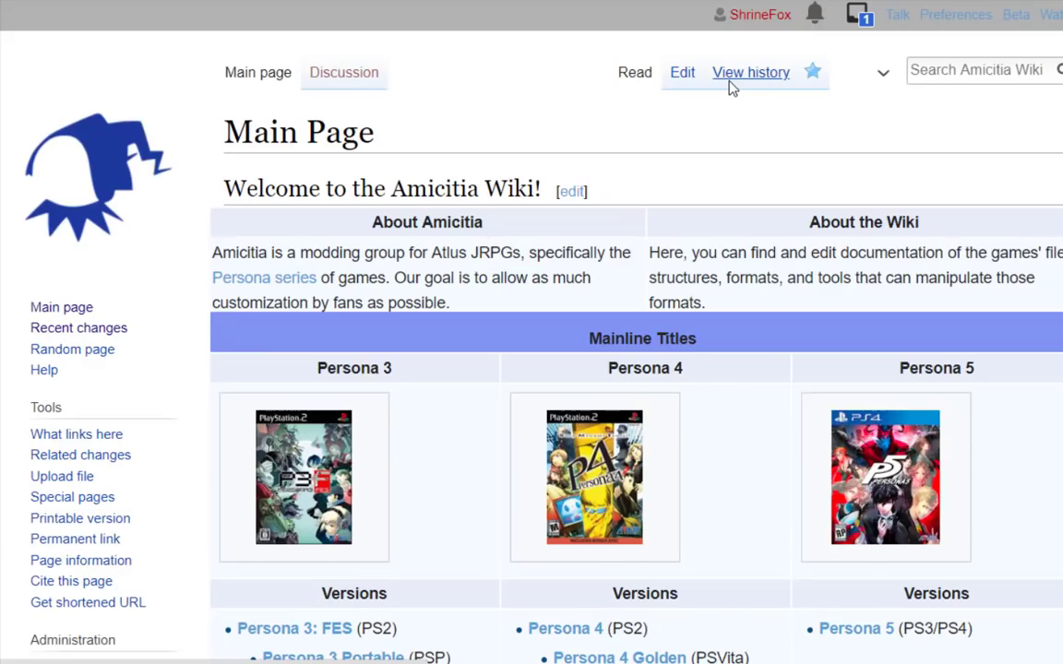
scroll(738, 101, down, 3)
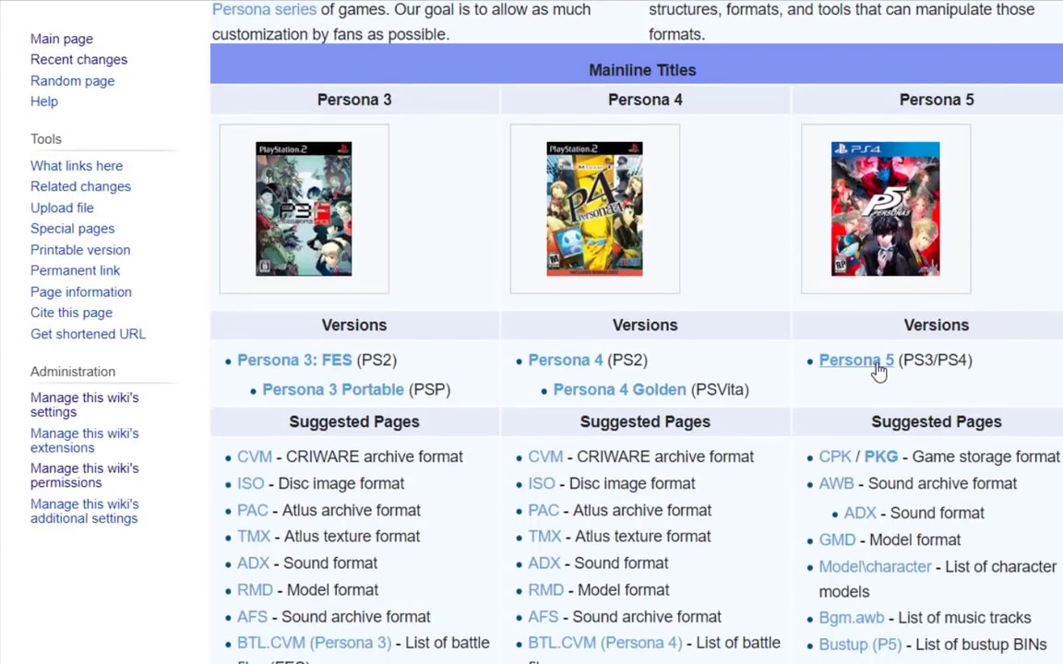
click(858, 360)
scroll(636, 310, down, 5)
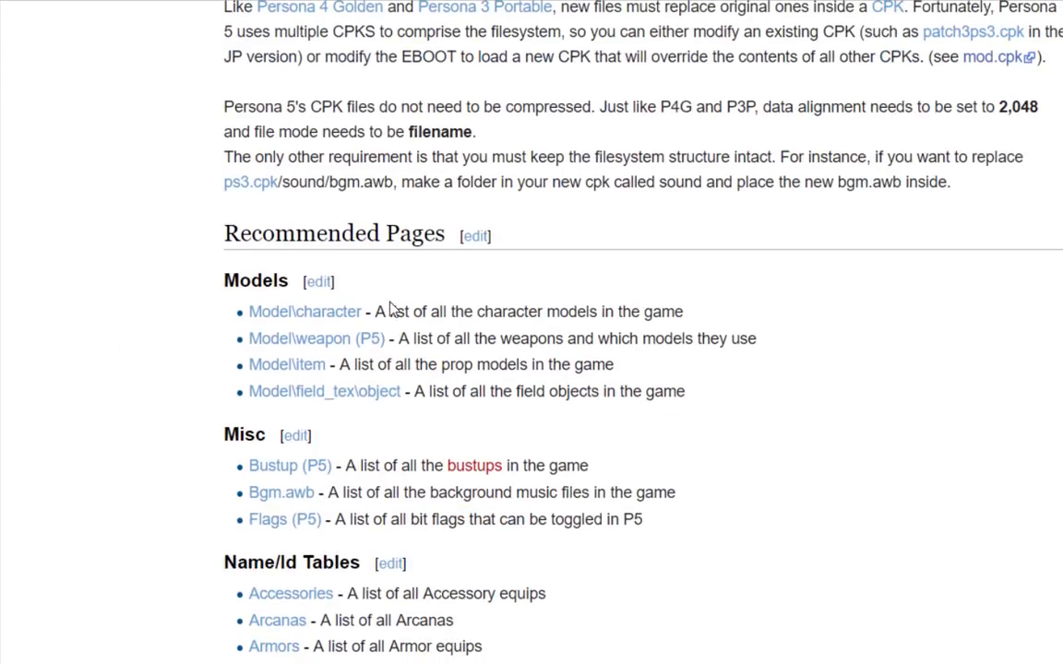
click(348, 314)
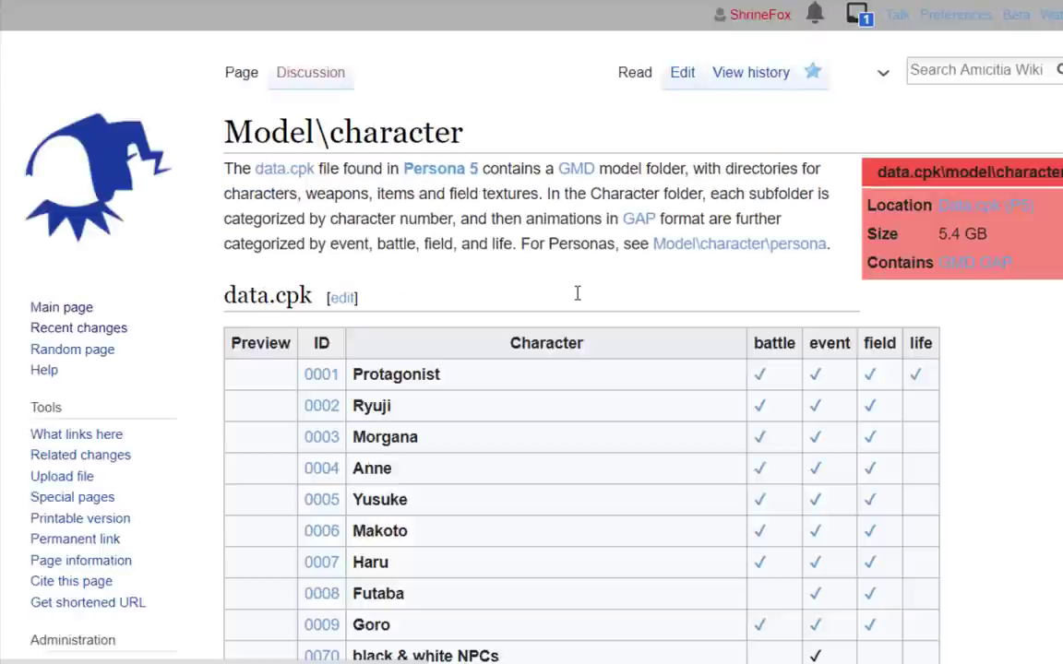
scroll(577, 296, down, 2)
click(248, 384)
scroll(439, 399, down, 3)
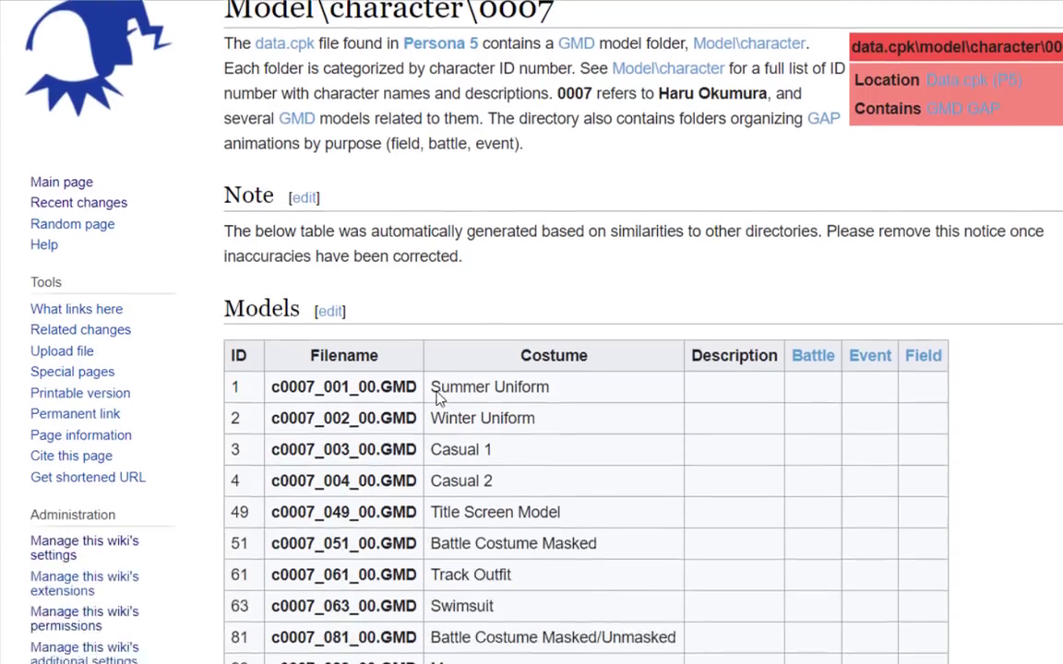
drag(427, 403, 261, 403)
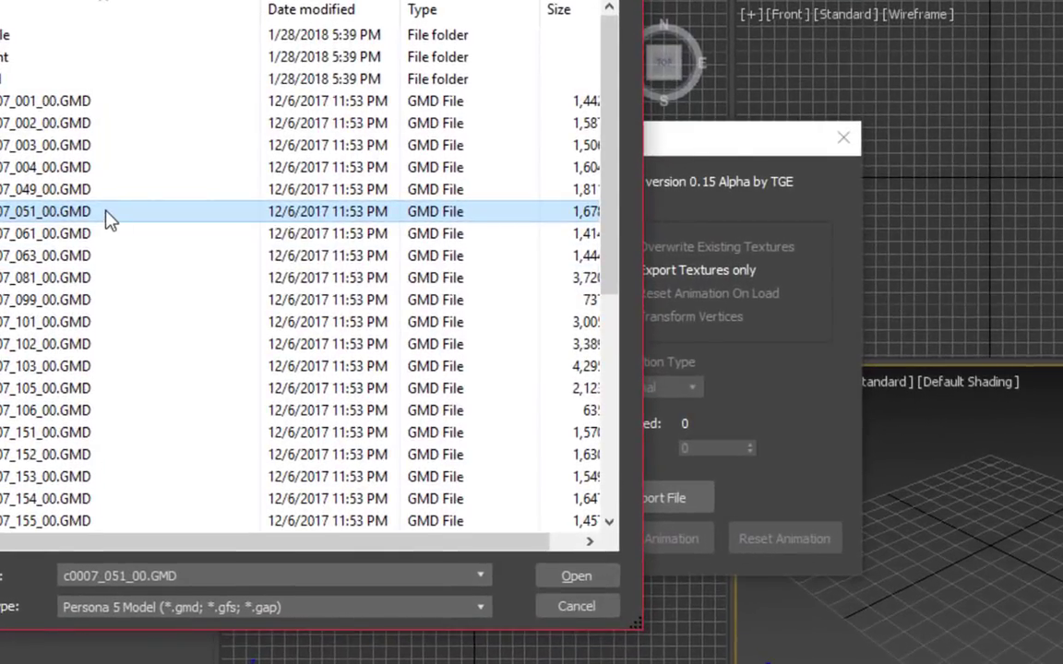
In 3ds Max, import c0007_051_00.GMD into the scene and maximize the Perspective viewport.
double_click(105, 212)
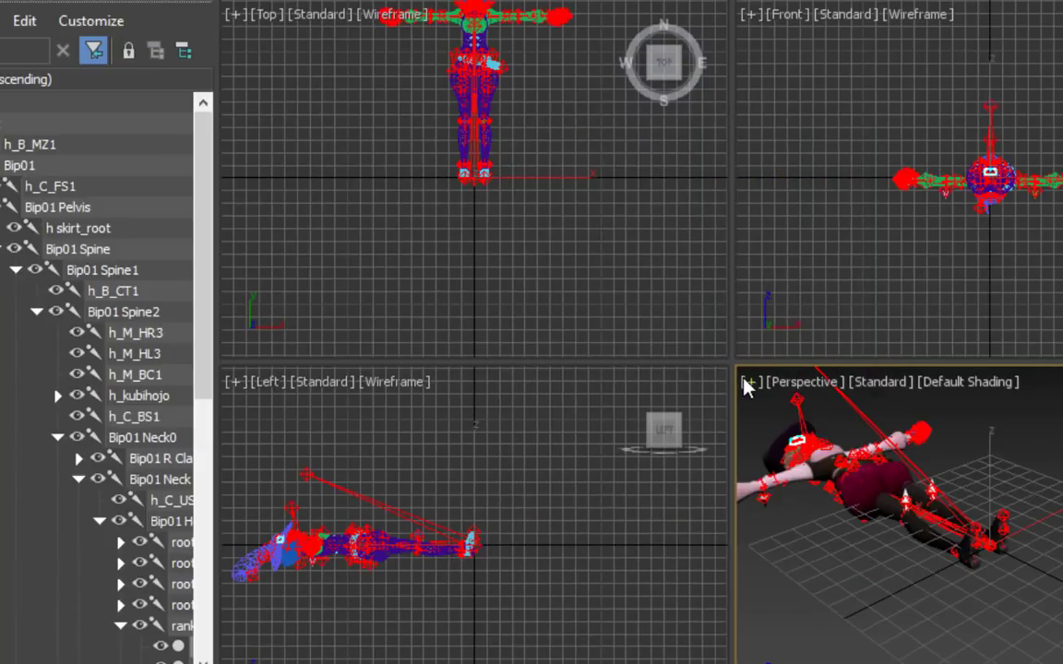
click(749, 381)
click(778, 405)
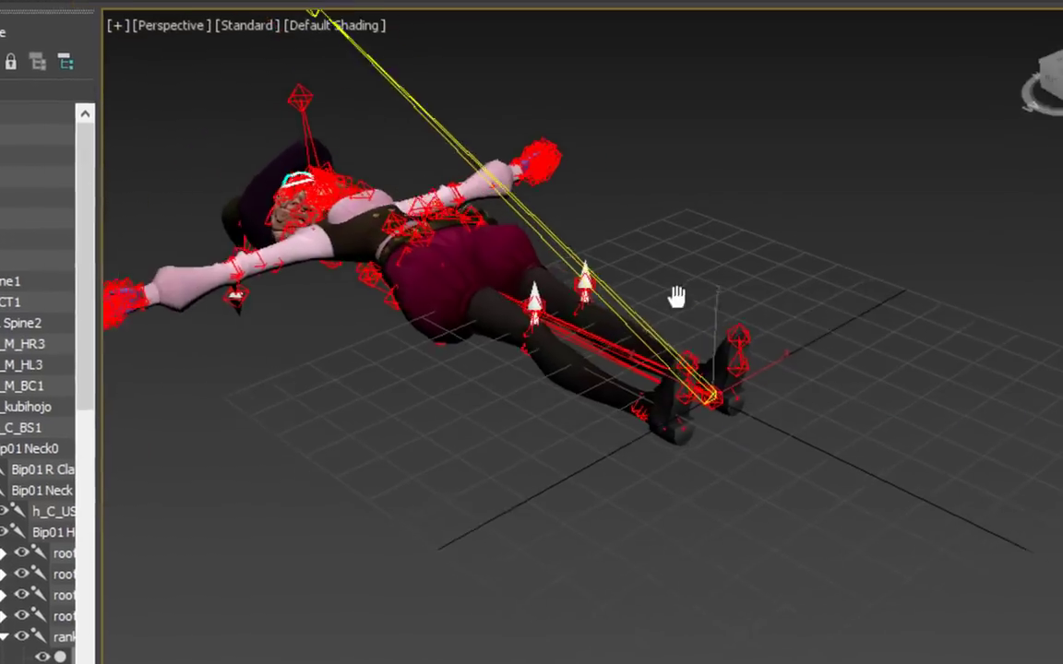
Orient the Perspective viewport to the Top view and set that current view as Front.
click(954, 99)
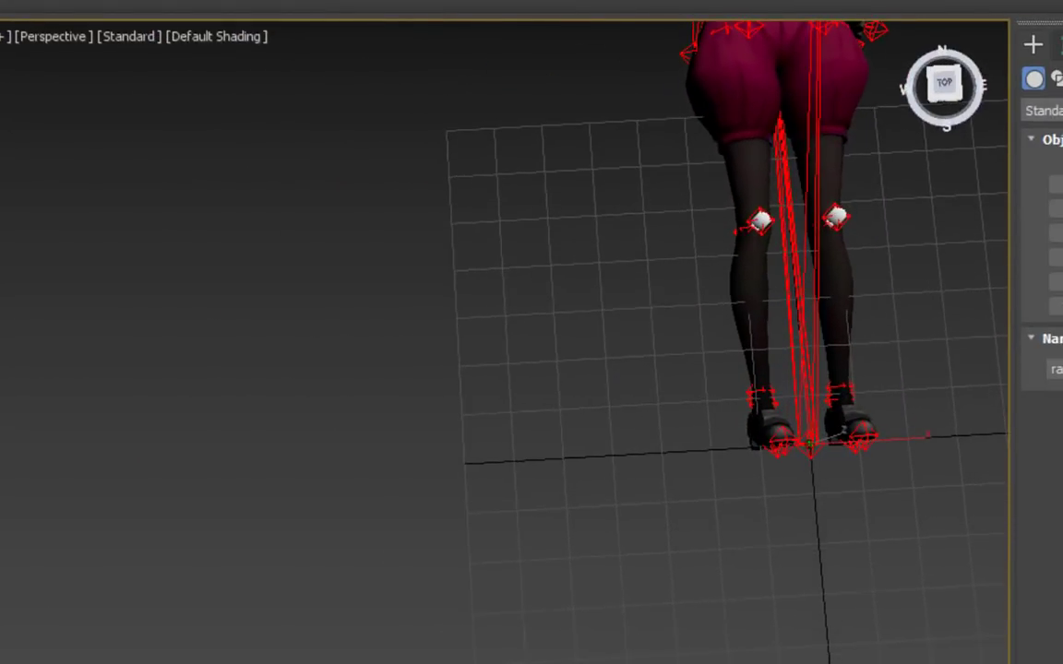
click(944, 88)
middle_drag(657, 179, 469, 563)
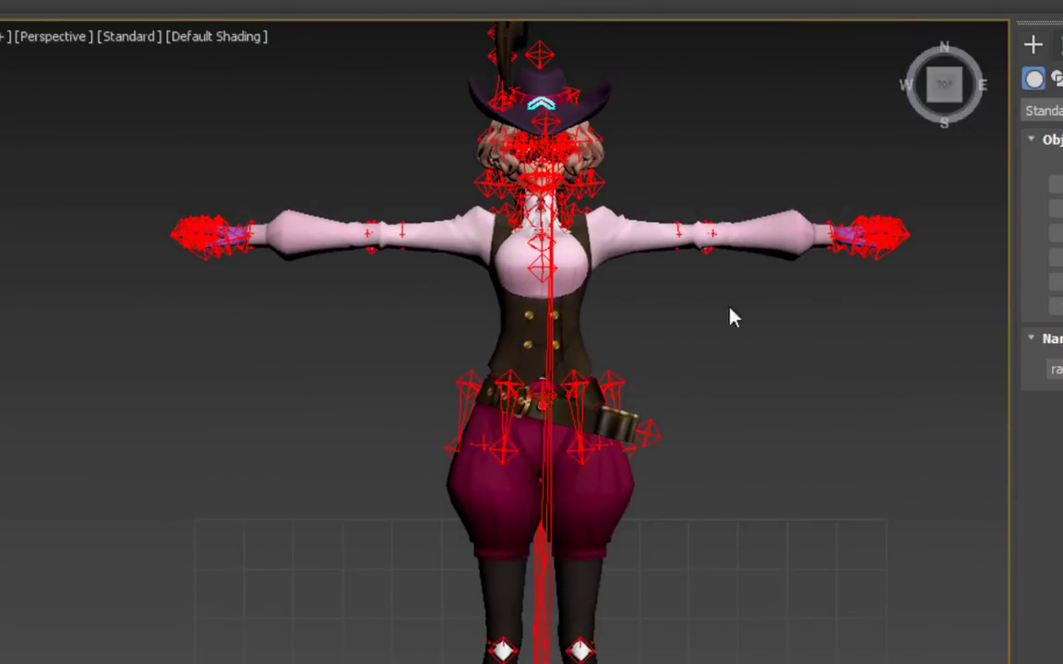
right_click(947, 95)
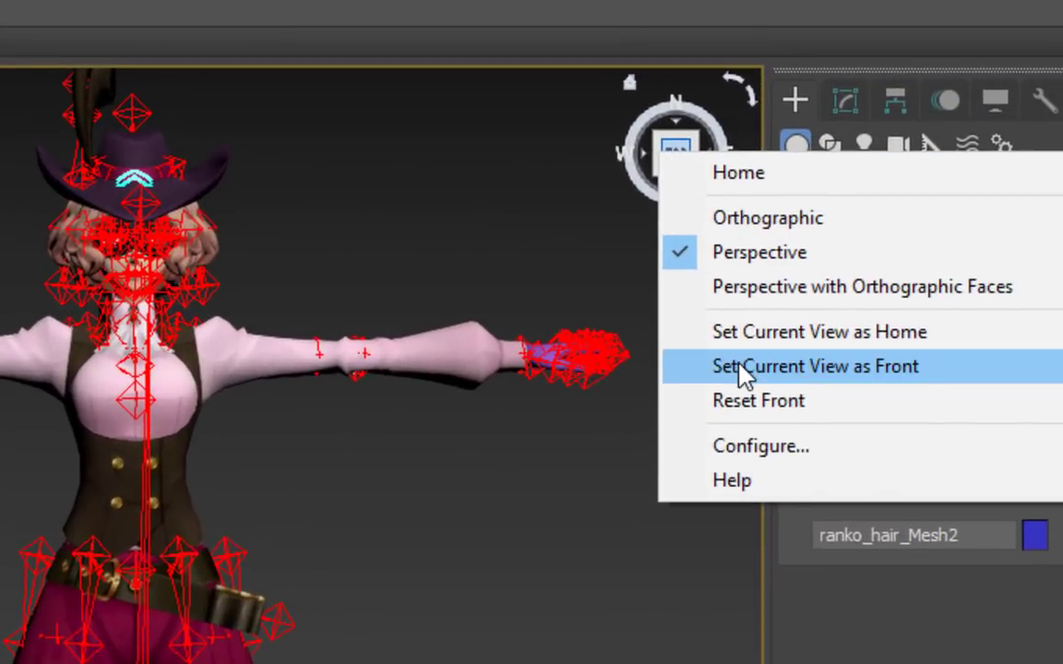
click(964, 261)
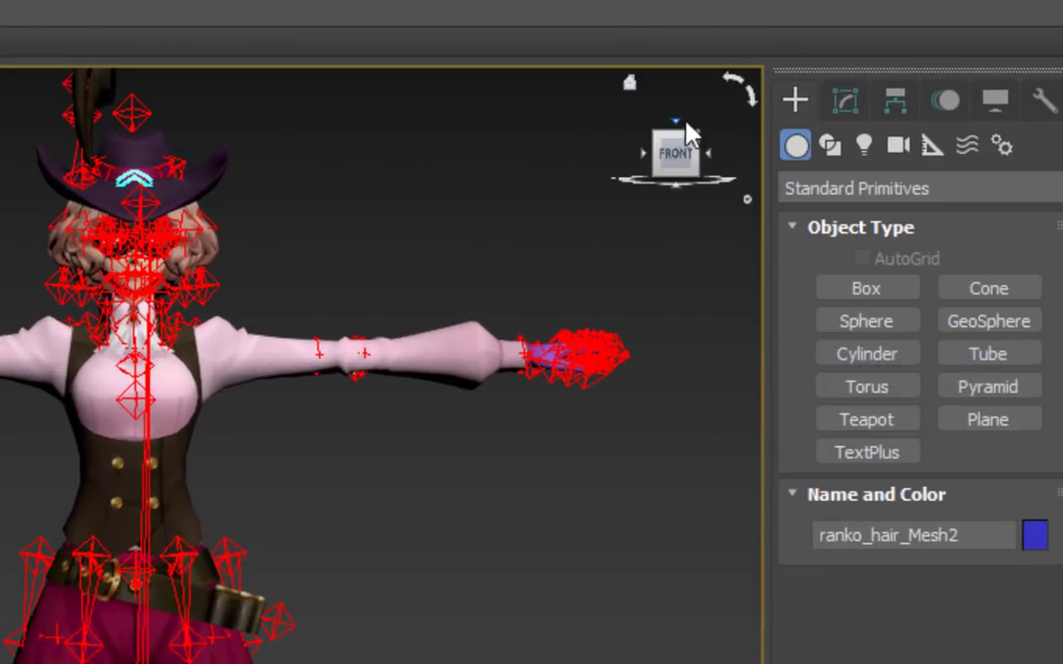
drag(675, 153, 166, 153)
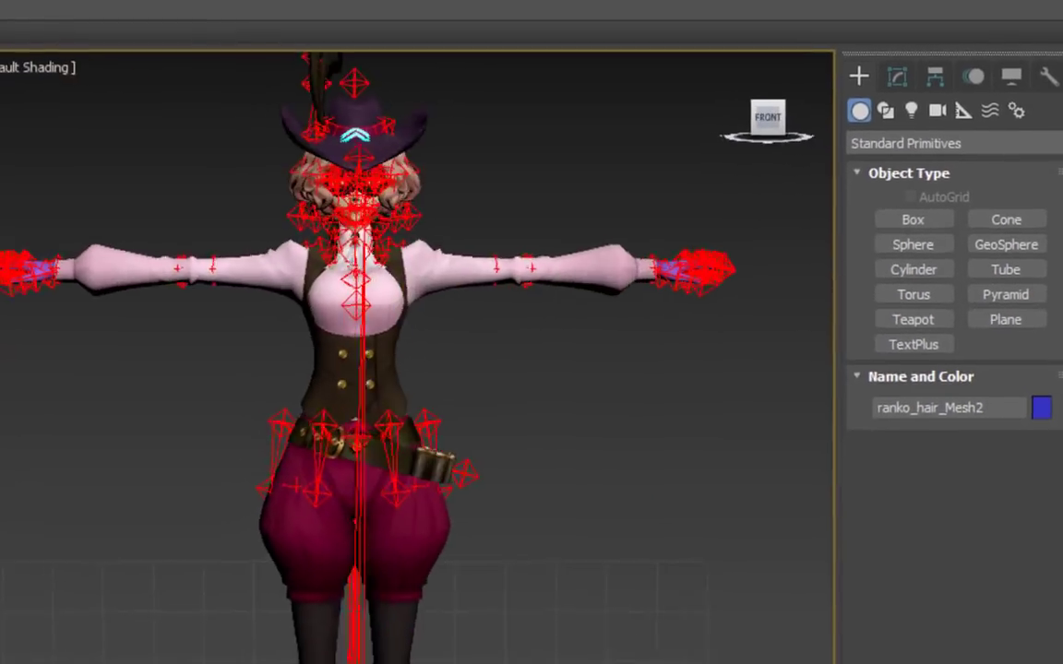
drag(767, 118, 733, 119)
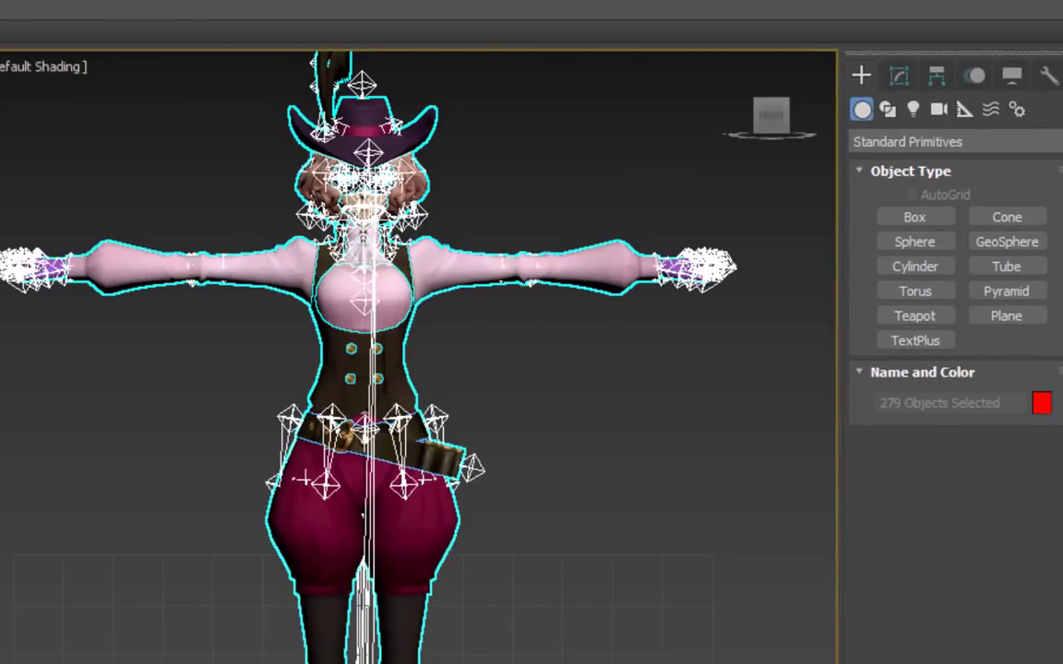
Clear the selection, sort the scene objects by layer, and create a new layer named Haru.
key(ctrl+d)
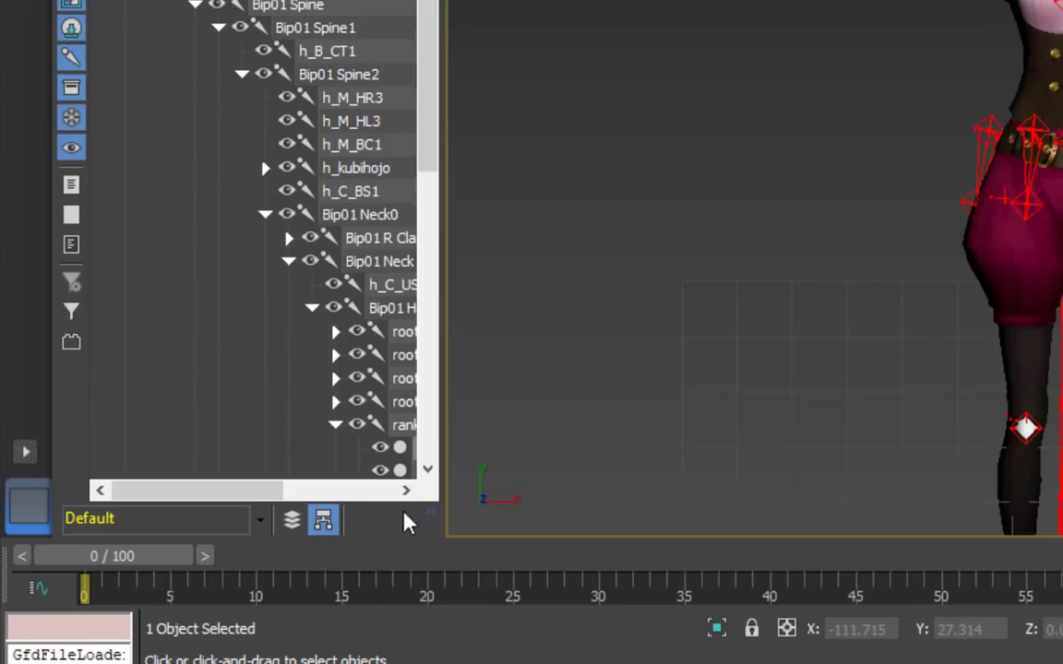
click(298, 523)
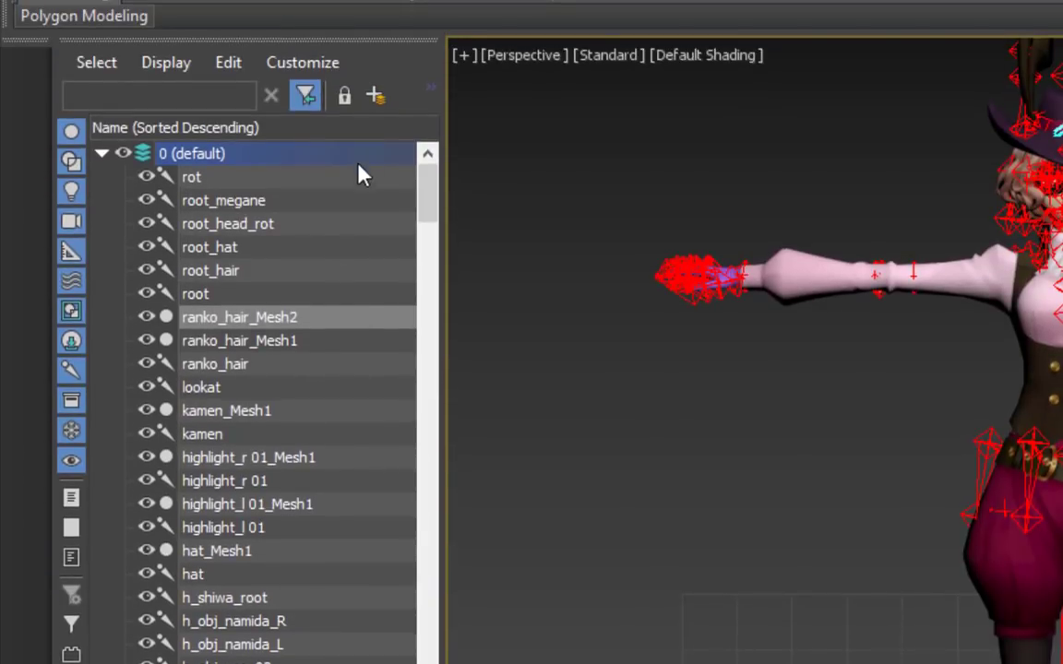
click(379, 111)
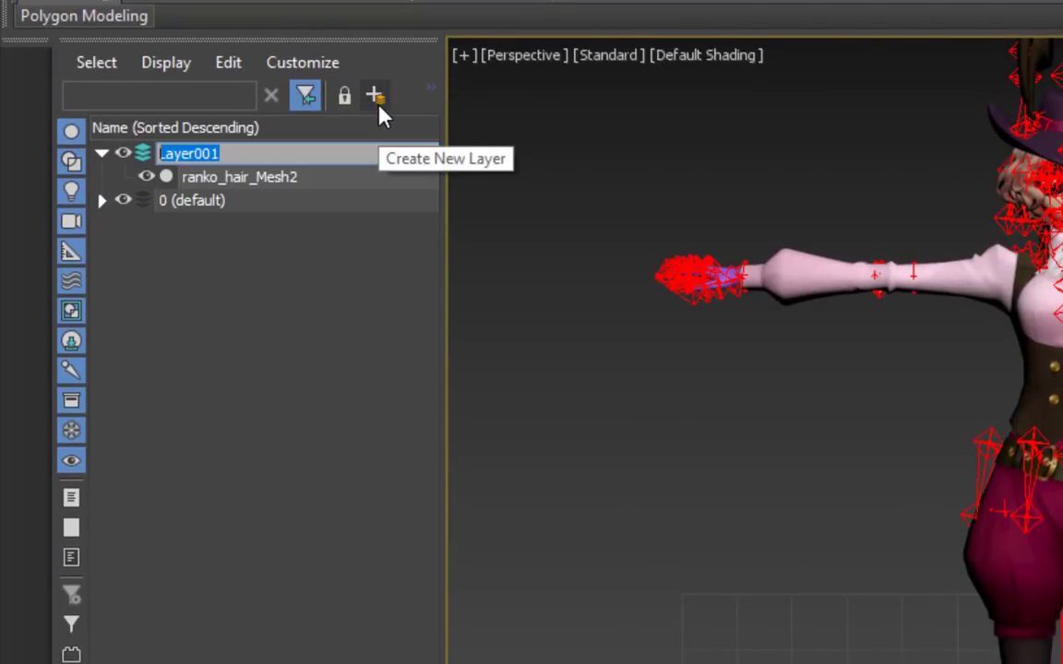
text(Haru)
key(Return)
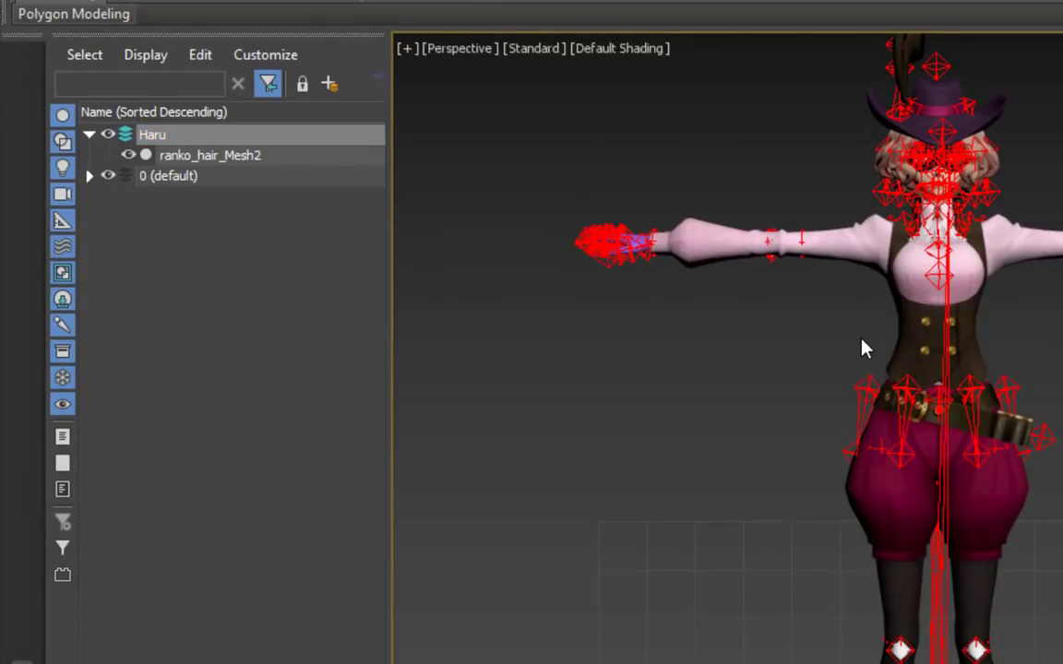
Move all of the imported model's objects into the Haru layer and collapse the layer's contents.
key(ctrl+a)
right_click(235, 263)
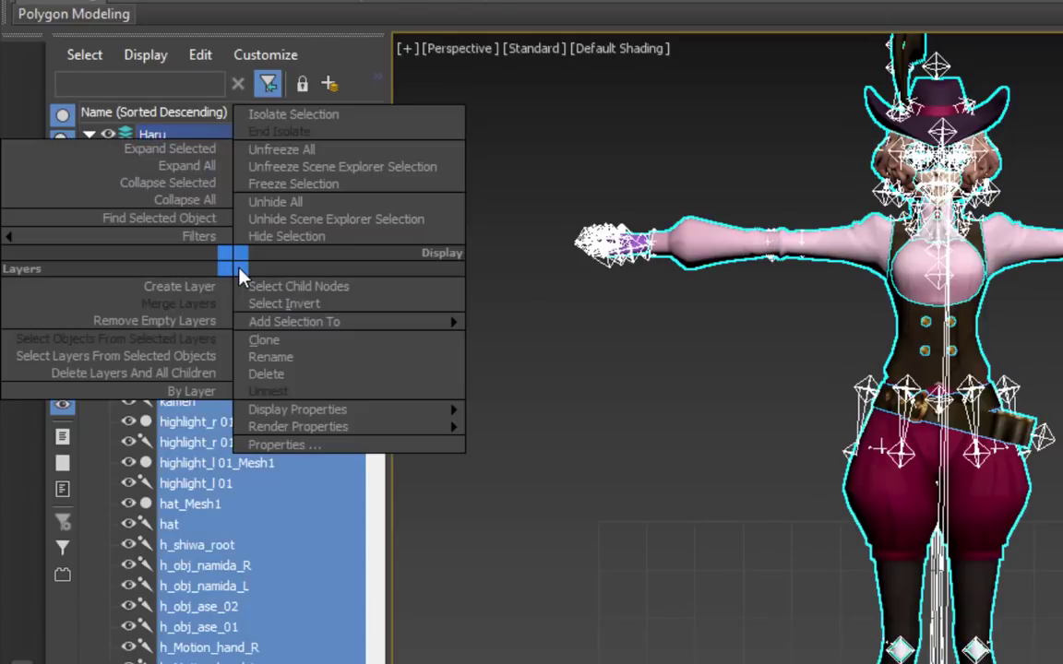
mouse_move(286, 321)
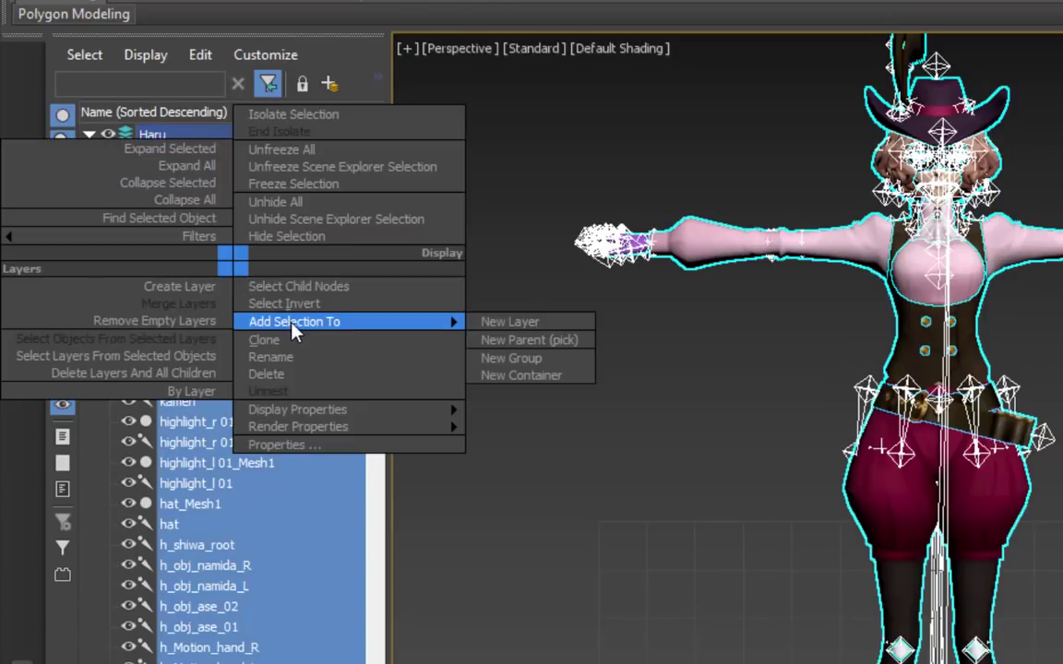
click(544, 340)
click(181, 141)
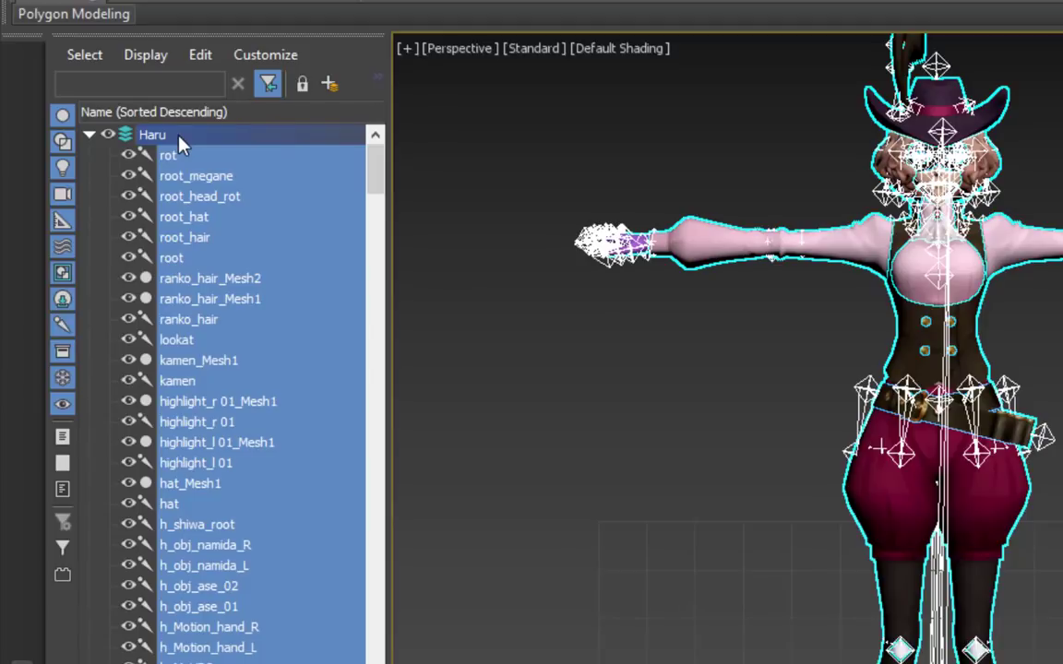
click(89, 135)
click(137, 189)
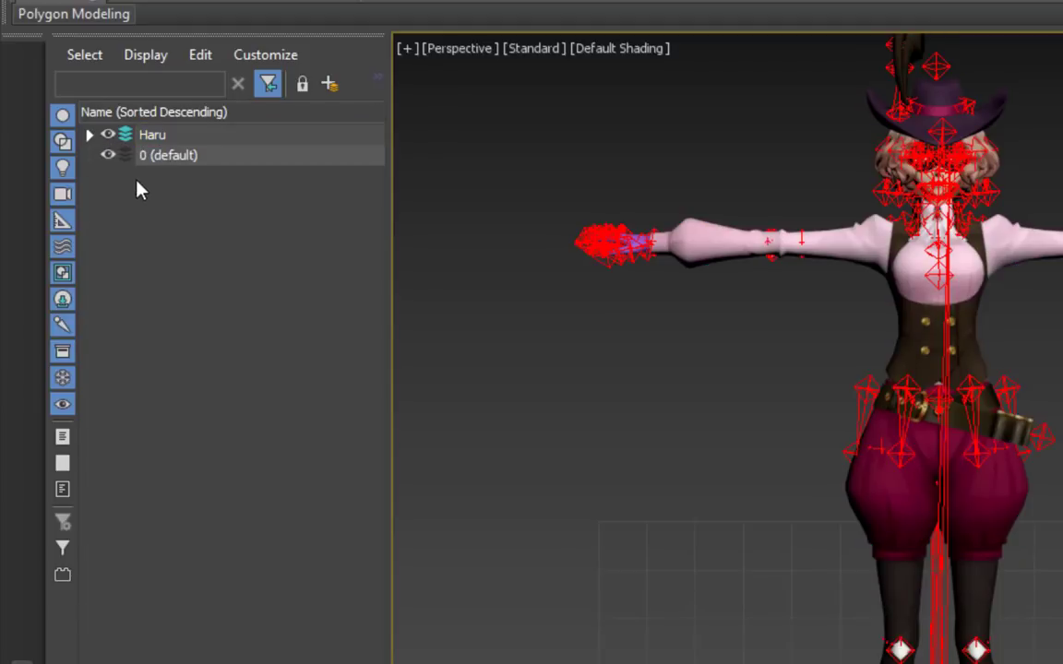
click(90, 136)
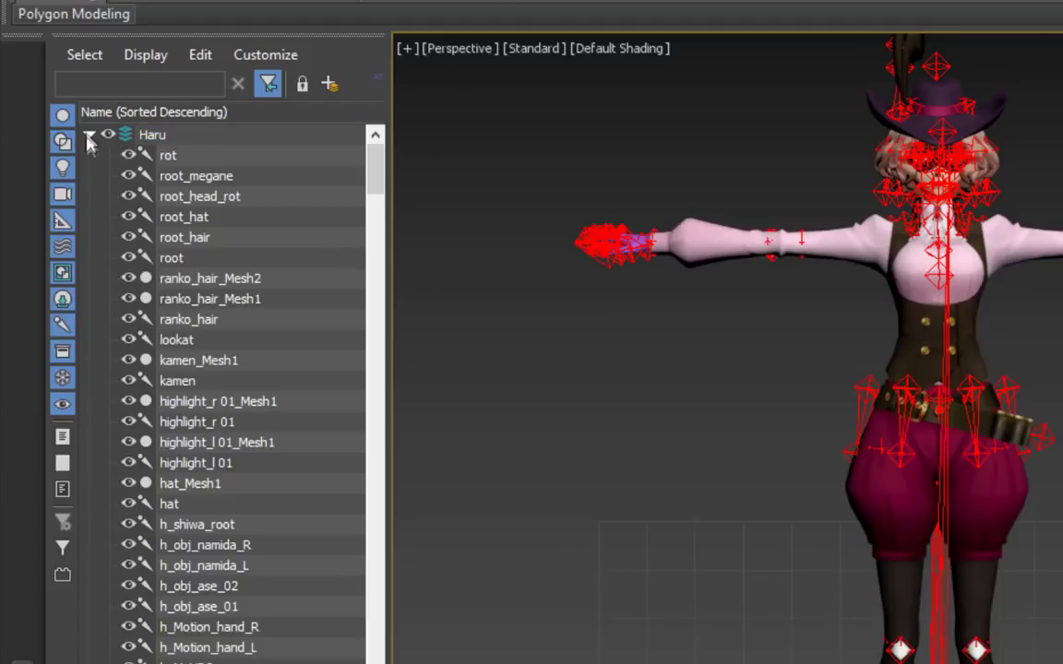
click(89, 136)
Add a layer named Aigis and run p5_gmd_gfs_gap_v0_15.ms to import the Aigis model into it.
click(145, 157)
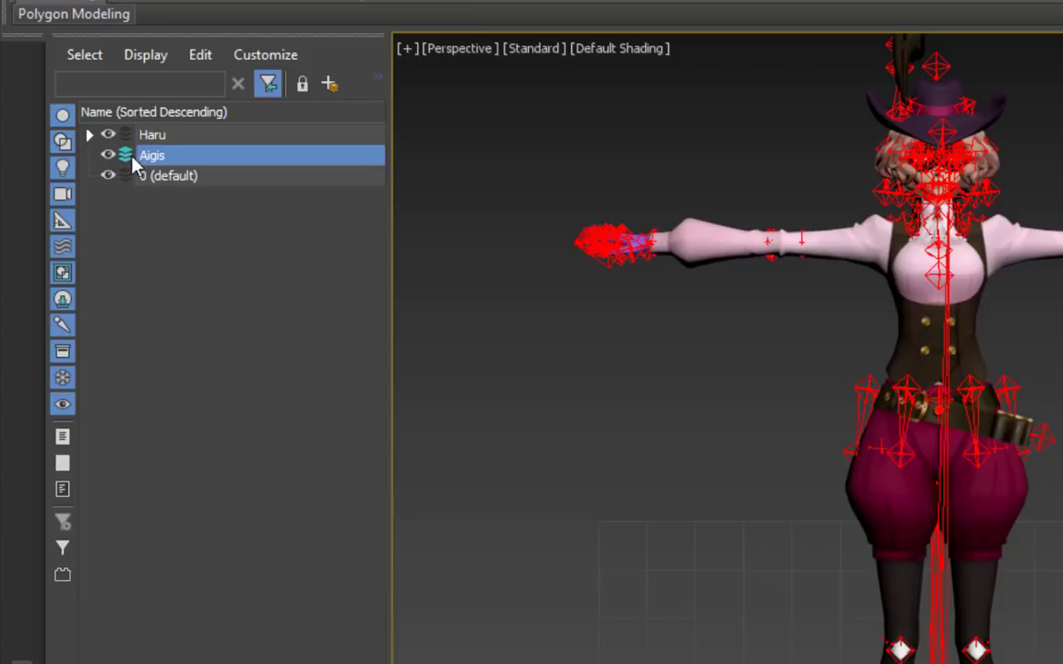
click(960, 1)
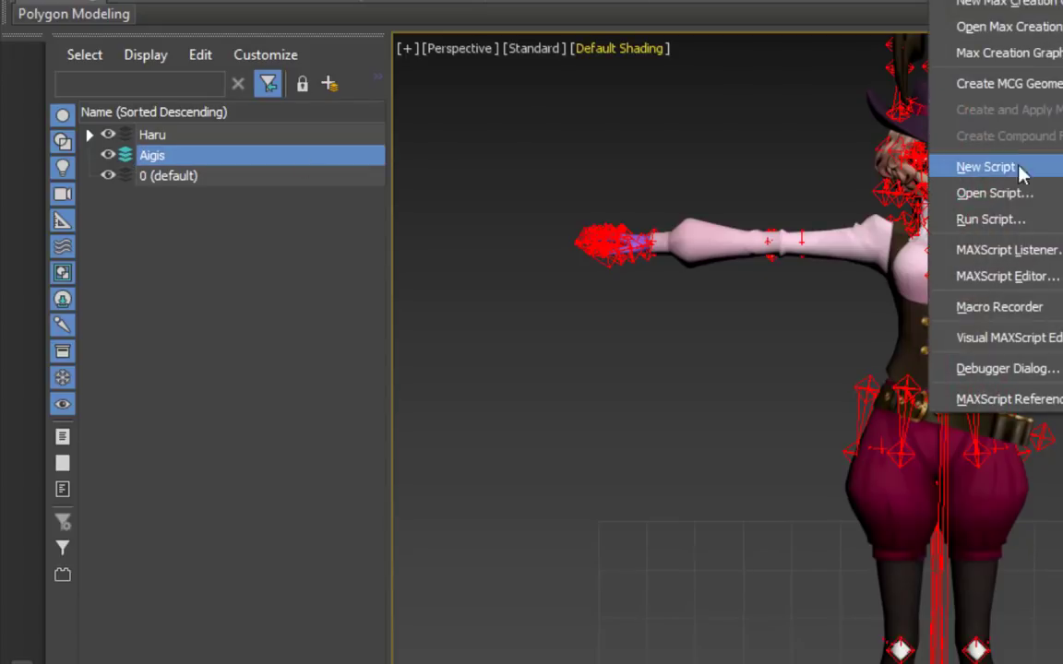
click(1025, 224)
scroll(555, 349, down, 2)
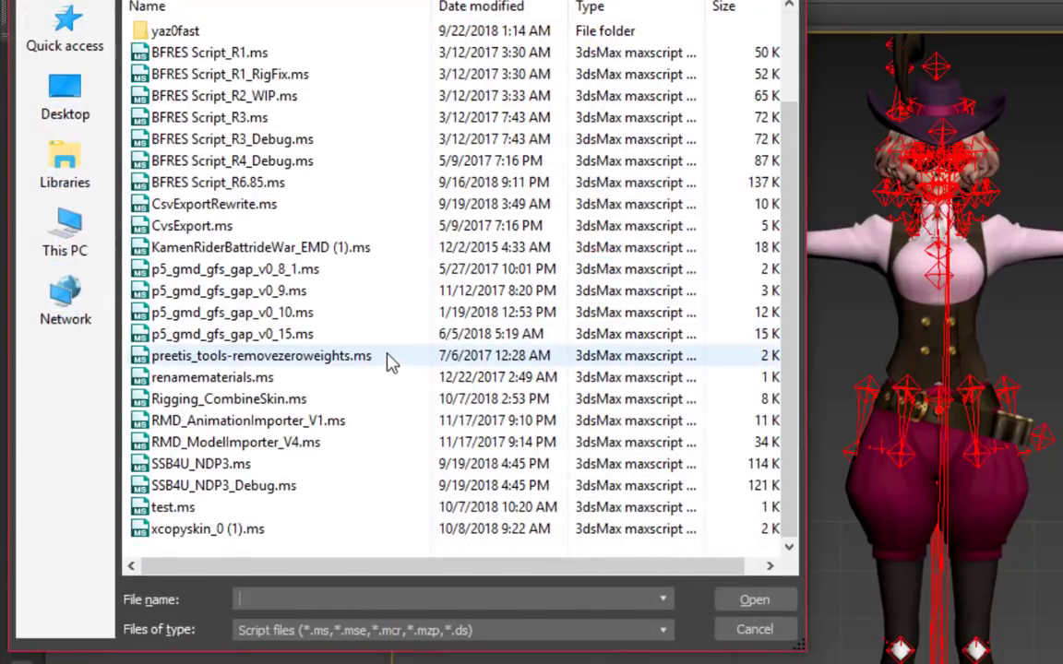
double_click(372, 340)
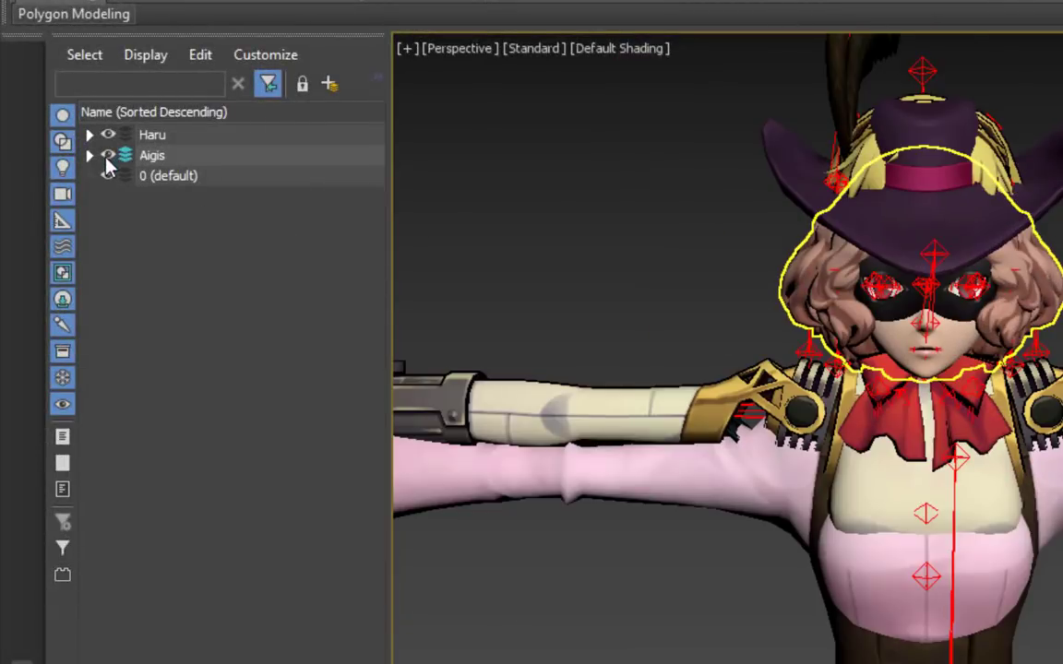
Toggle the visibility of the Aigis and Haru layers to compare the models, leaving only Haru hidden.
click(107, 157)
click(107, 156)
click(108, 136)
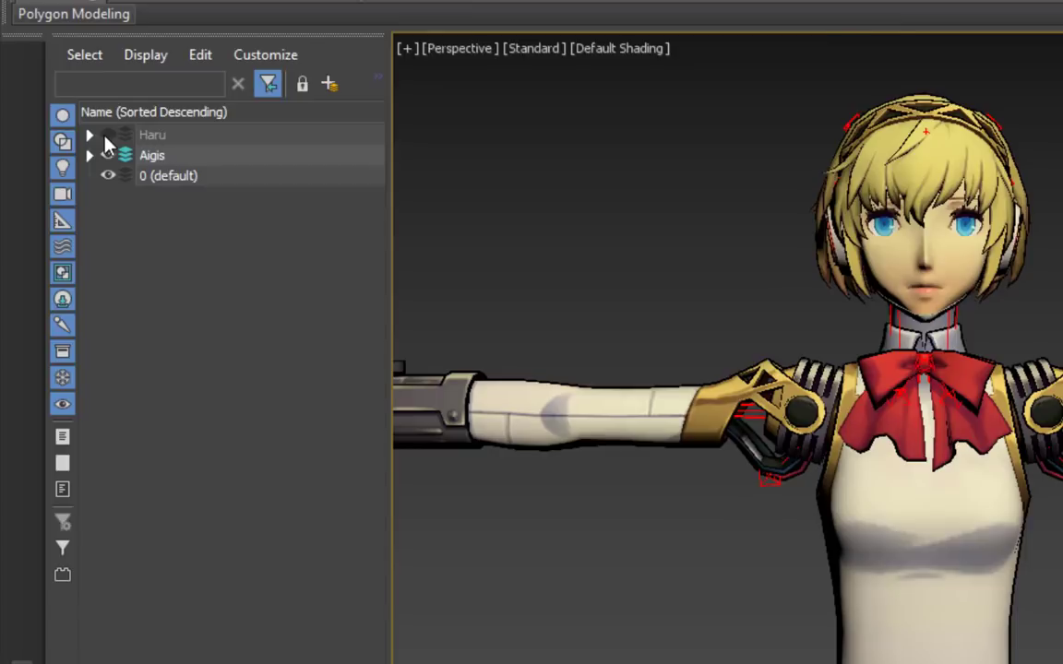
click(108, 135)
click(107, 156)
click(107, 156)
click(107, 136)
scroll(646, 212, down, 3)
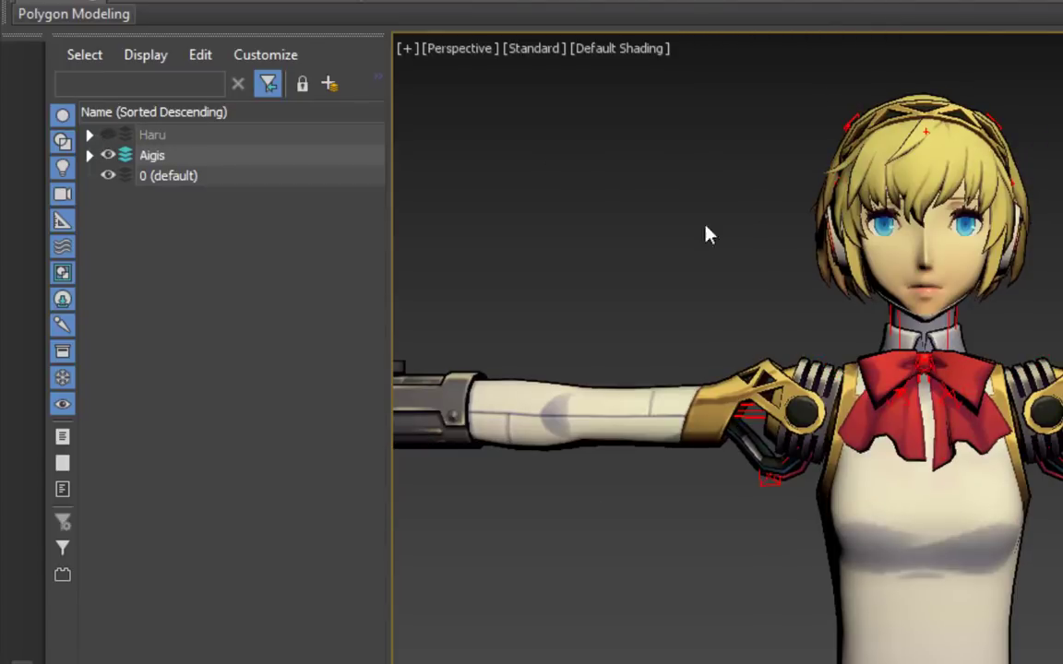
Delete the black mesh that covers the mouth and lower face of the Aigis model.
right_click(708, 244)
scroll(698, 289, down, 5)
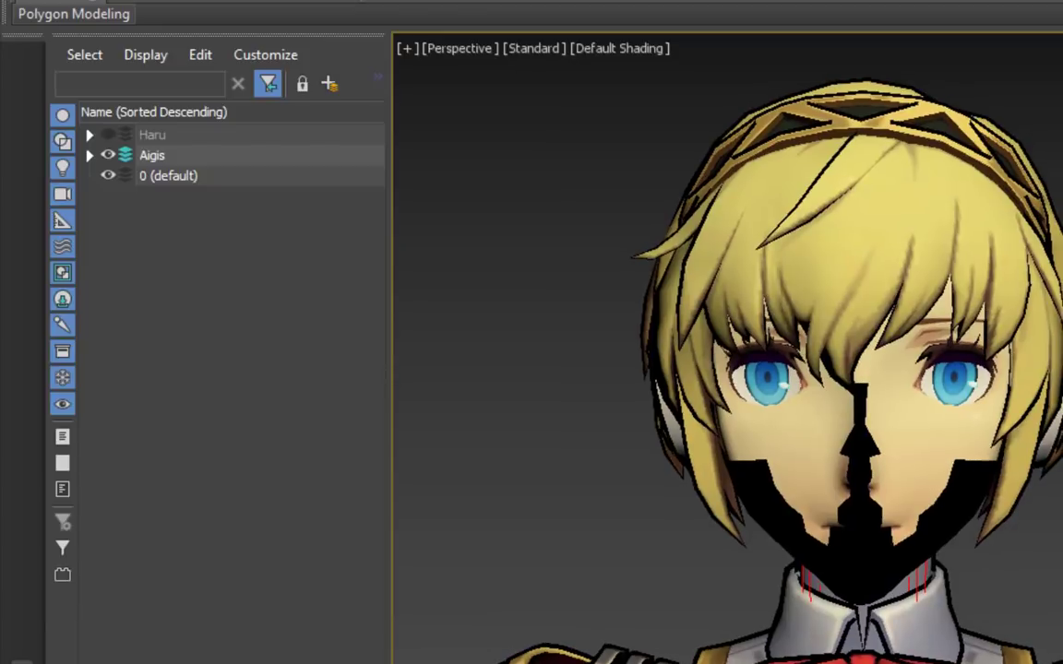
click(887, 523)
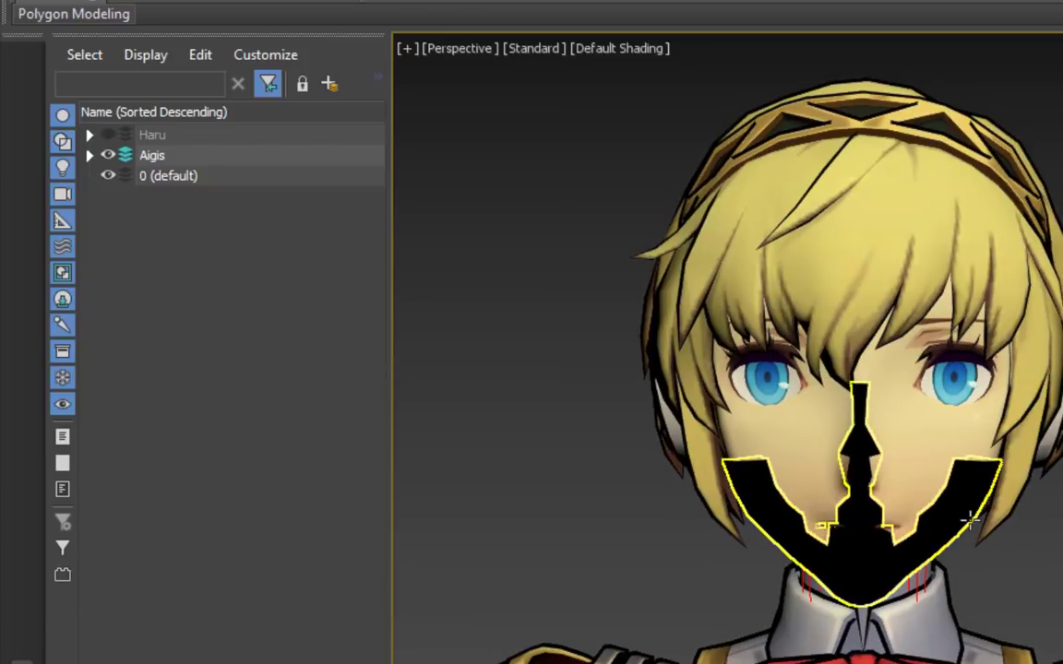
click(971, 520)
click(968, 519)
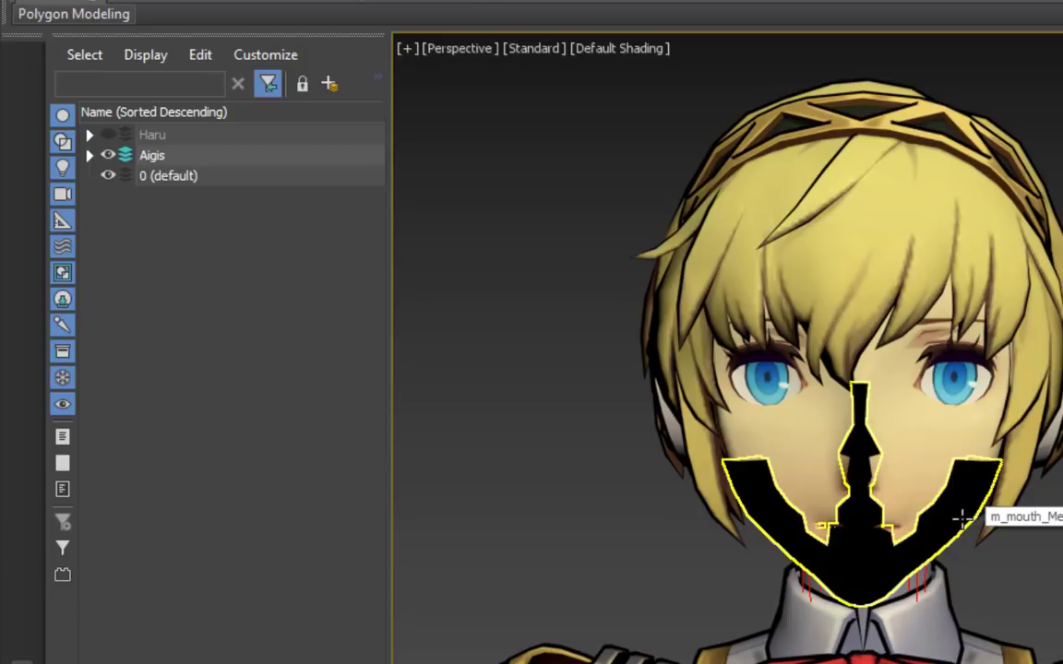
click(962, 519)
key(Delete)
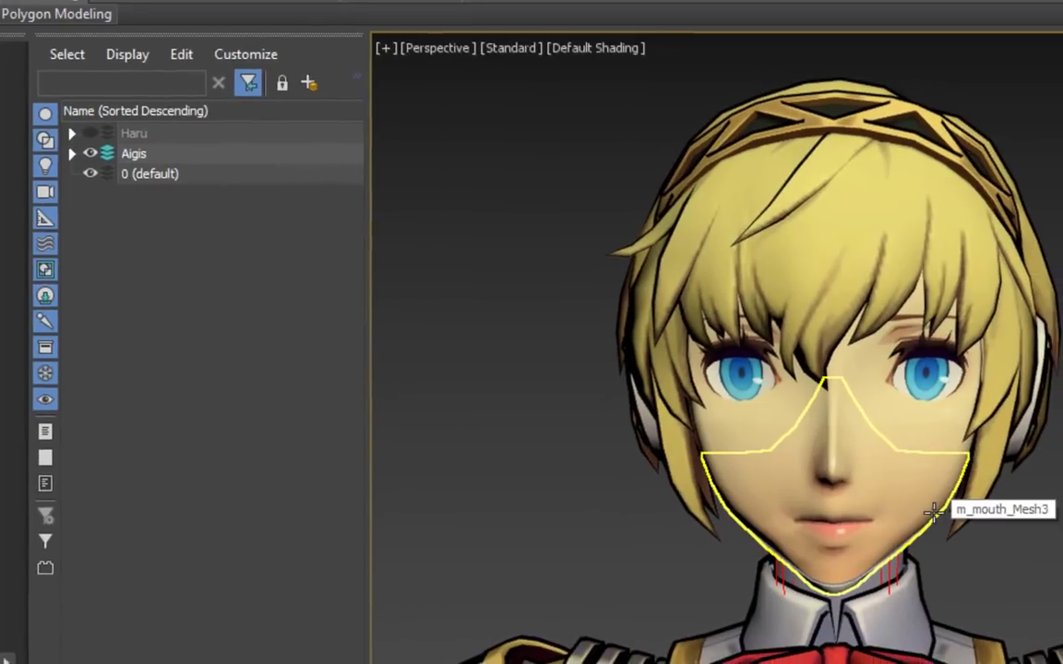
Frame the Haru model in the Perspective viewport and deselect its meshes.
scroll(936, 247, up, 5)
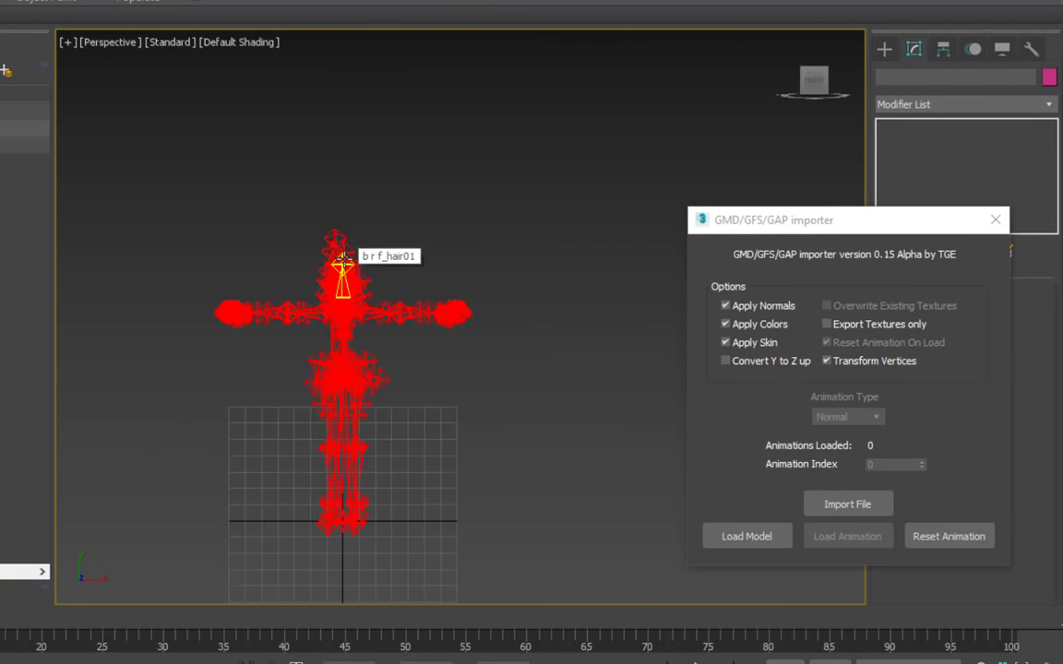
middle_drag(344, 268, 358, 192)
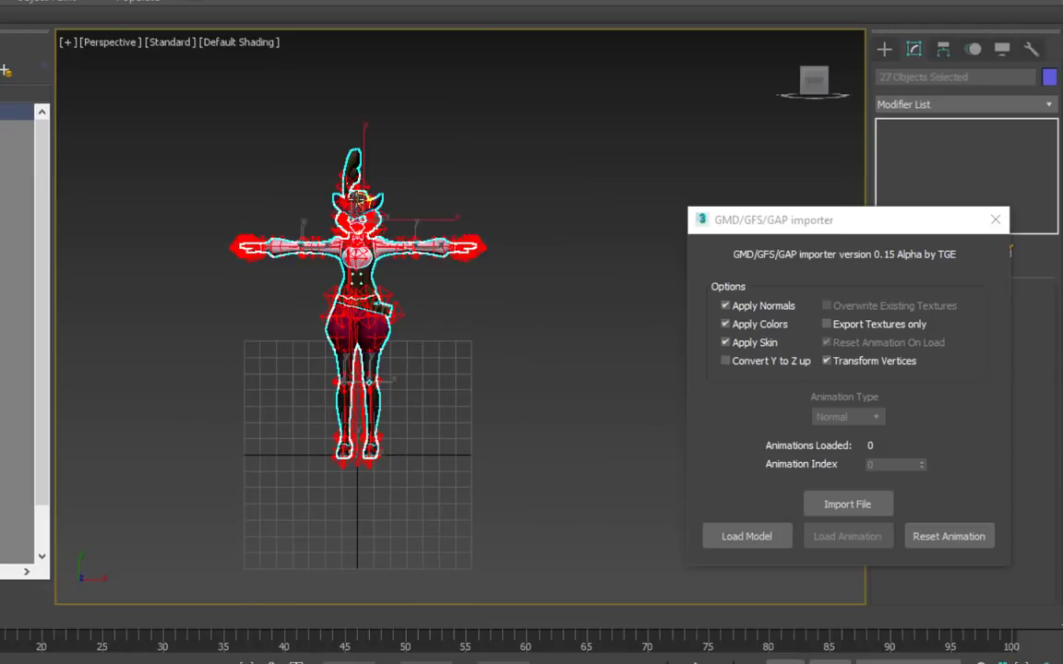
scroll(318, 201, up, 5)
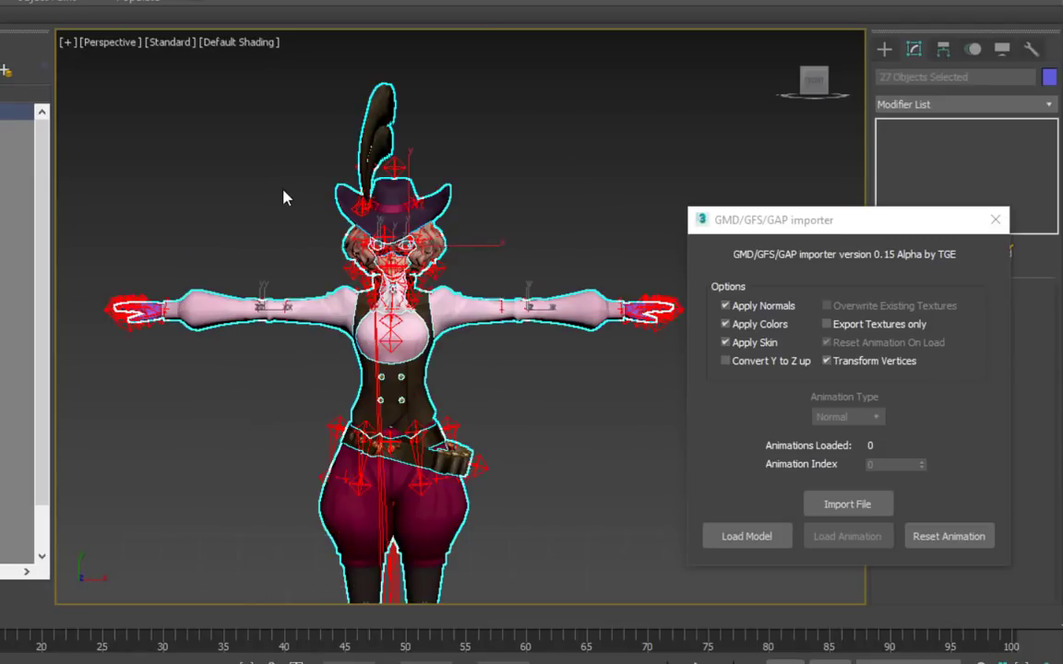
click(273, 199)
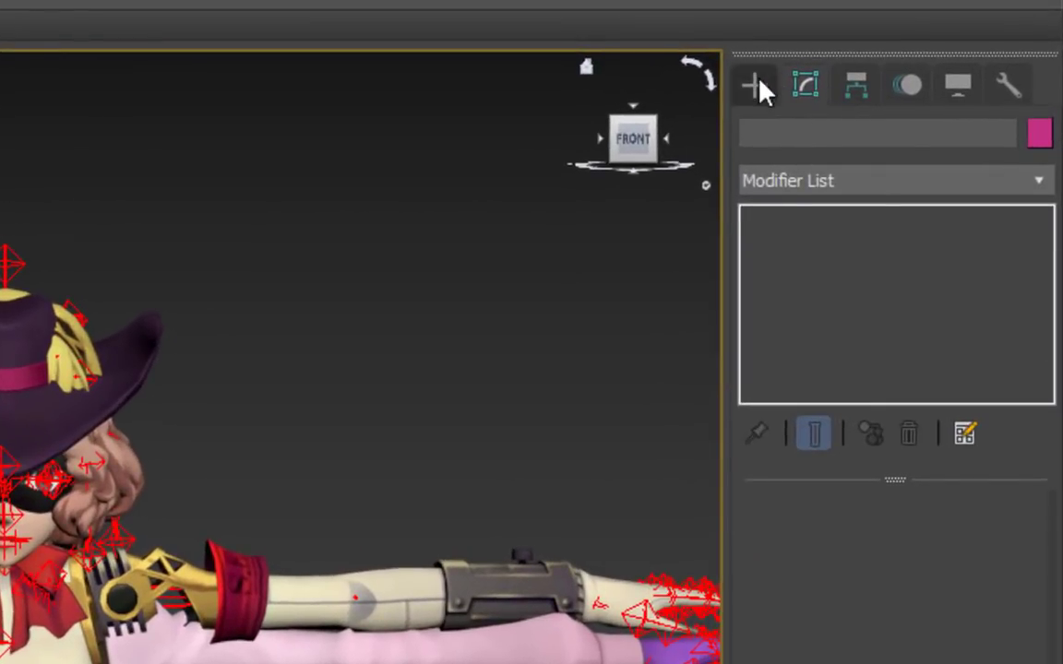
Select the Aigis hair mesh m_hair_Mesh1 and enter the Vertex level of its Editable Mesh.
click(757, 84)
click(807, 84)
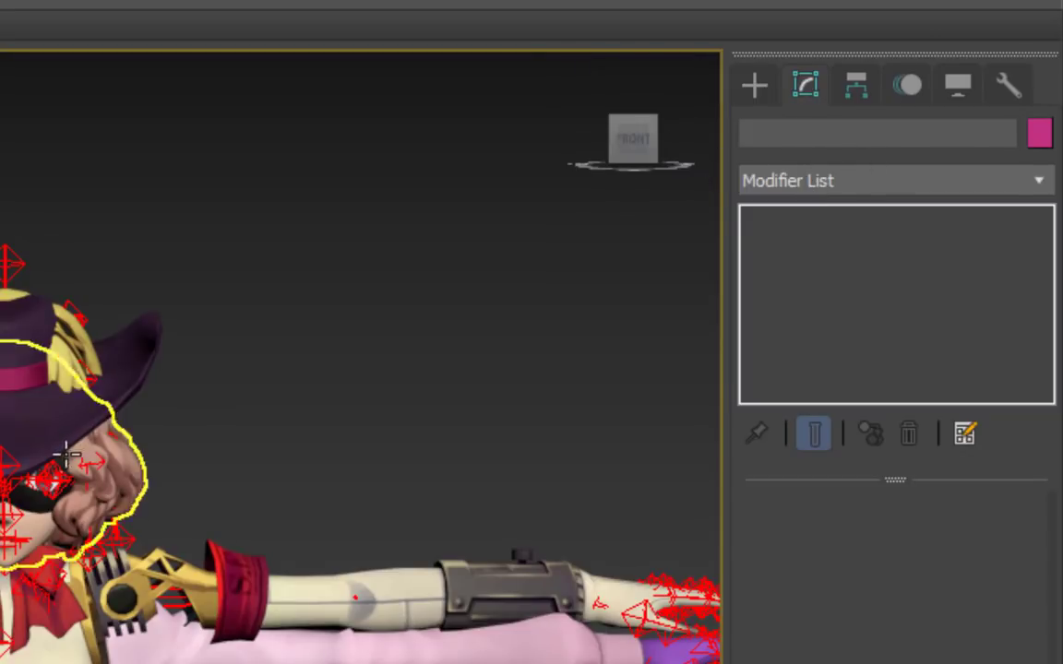
click(97, 482)
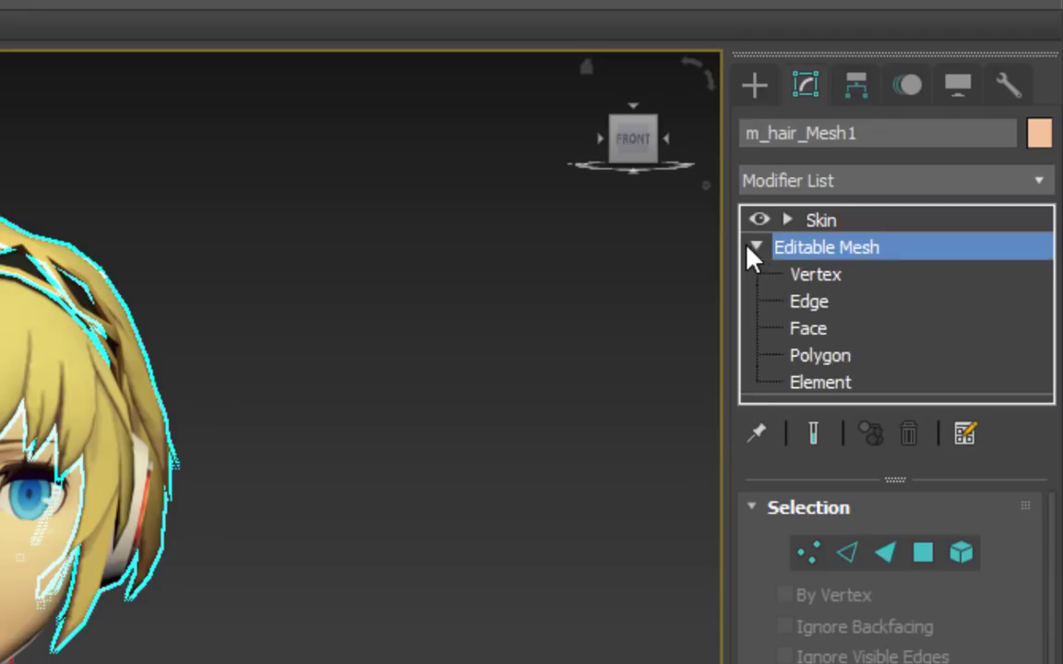
click(799, 279)
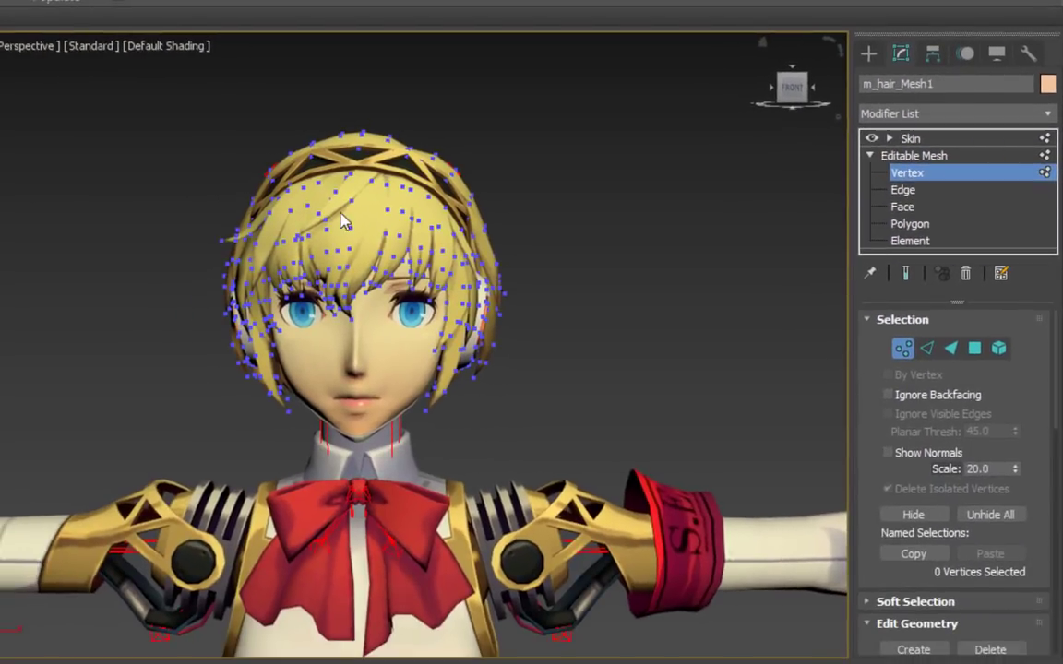
Pick individual vertices on the front fringe of the hair mesh and move one slightly along the X axis.
scroll(317, 226, up, 5)
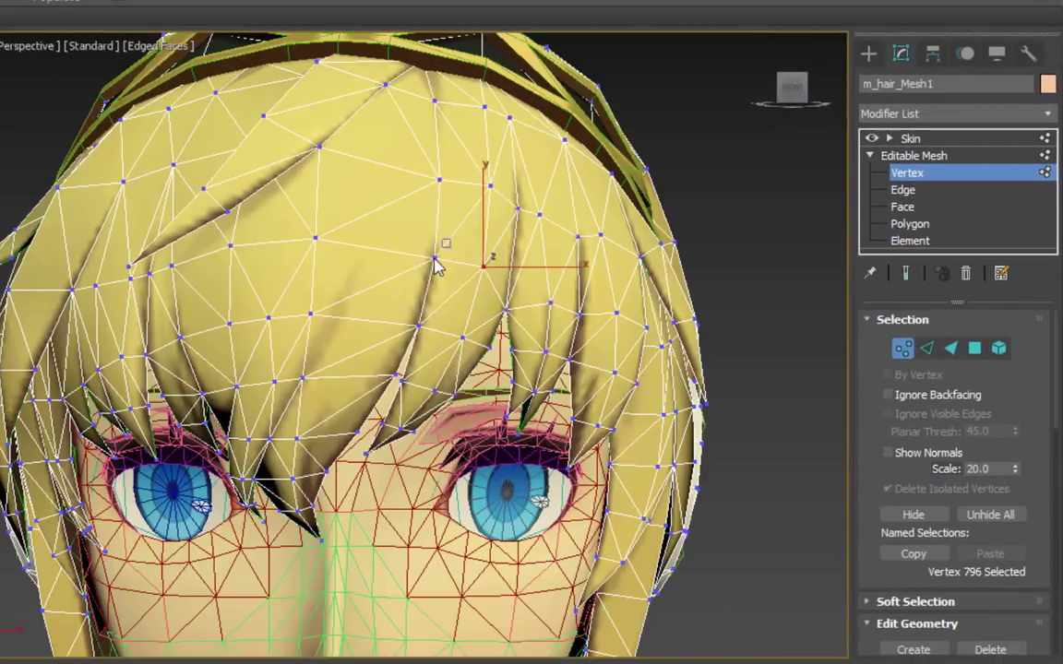
click(415, 265)
click(315, 238)
click(483, 267)
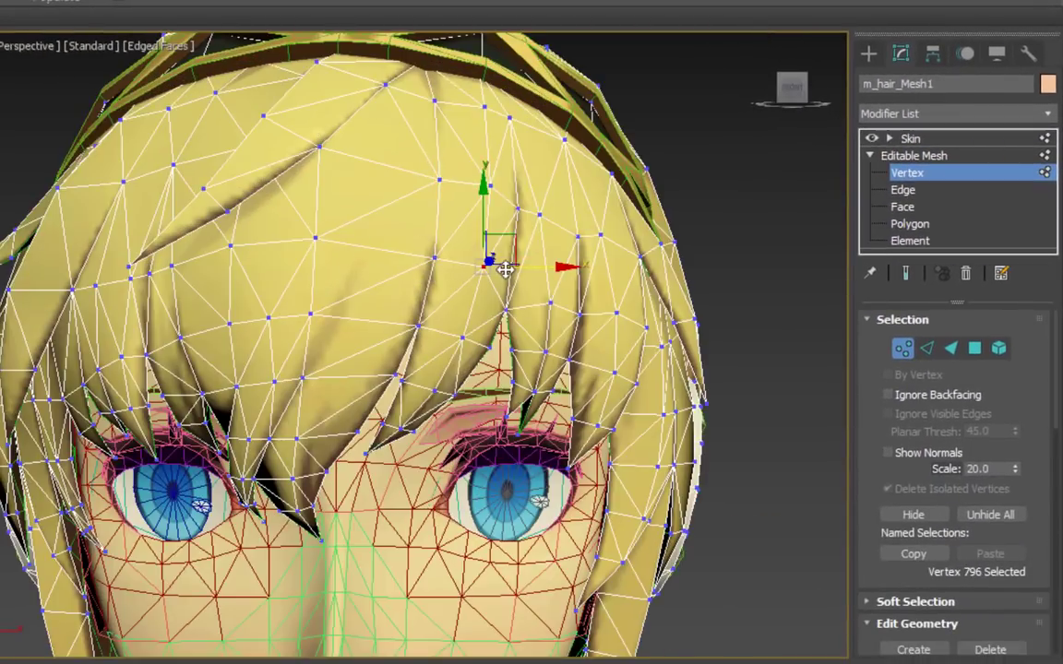
mouse_move(501, 268)
mouse_down()
mouse_move(548, 271)
mouse_move(513, 267)
mouse_up()
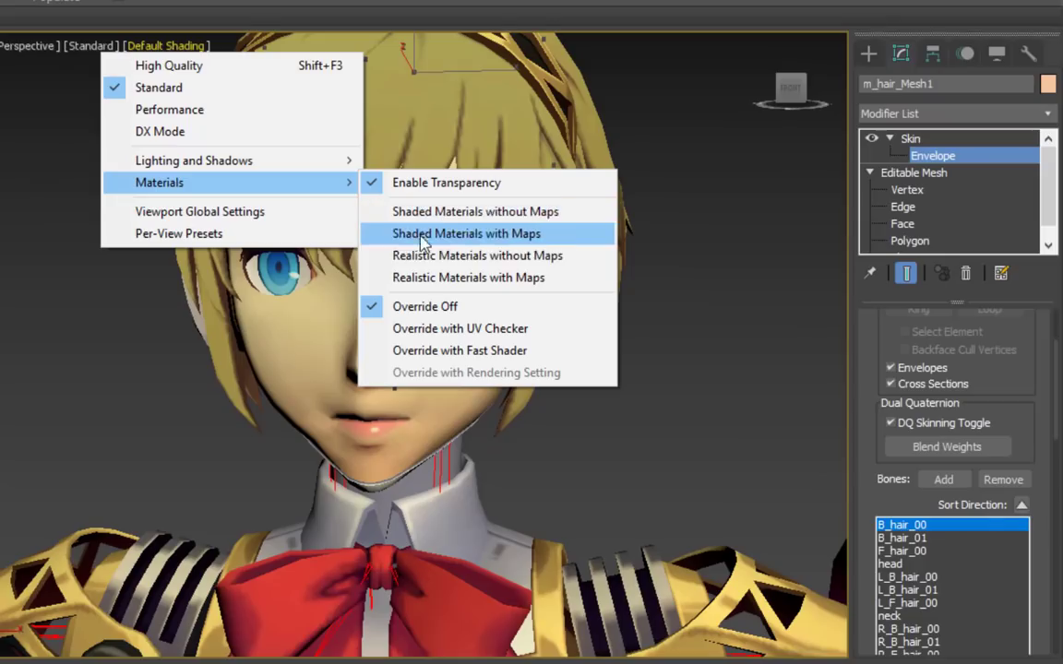
Display the viewport with Realistic Materials without Maps and select the F_hair_00 bone in the hair's Skin modifier.
click(558, 256)
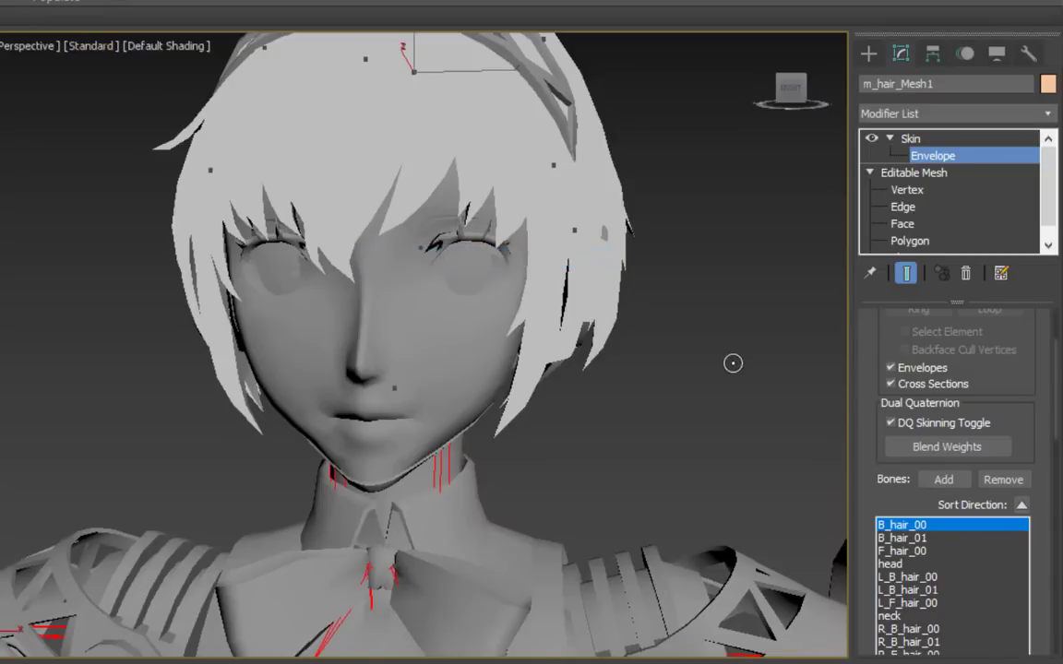
click(917, 538)
click(920, 550)
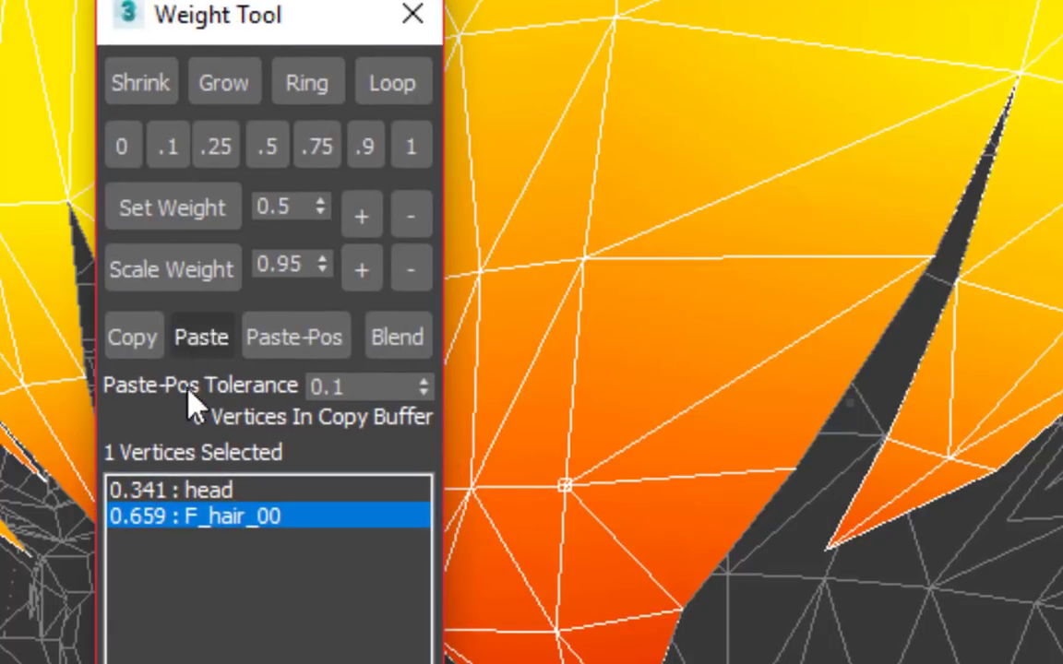
Check the head and F_hair_00 bone entries for the selected fringe vertex in the Weight Tool and close it.
click(207, 491)
click(219, 516)
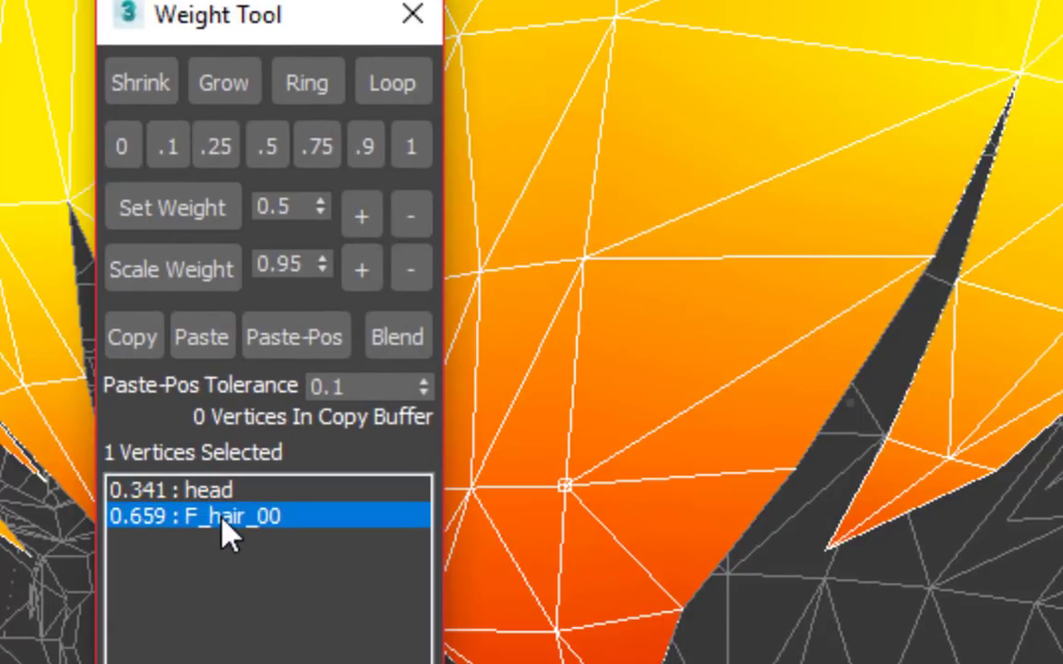
click(440, 17)
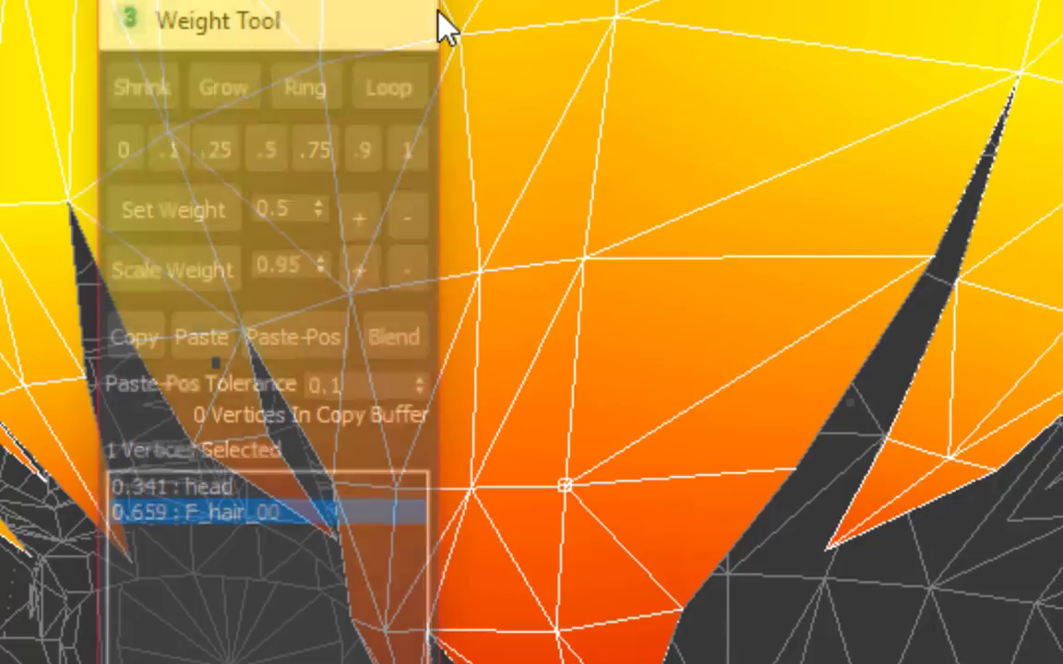
Bring the Haru model back into view together with the Aigis model and its weighted hair mesh.
scroll(599, 212, down, 5)
scroll(636, 253, down, 4)
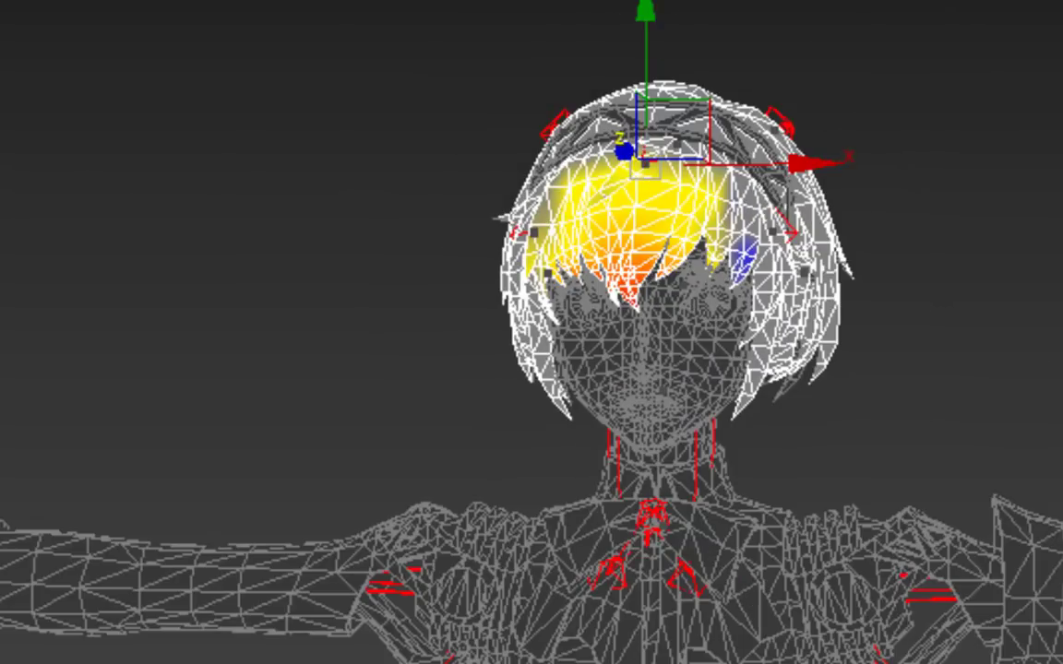
key(alt+q)
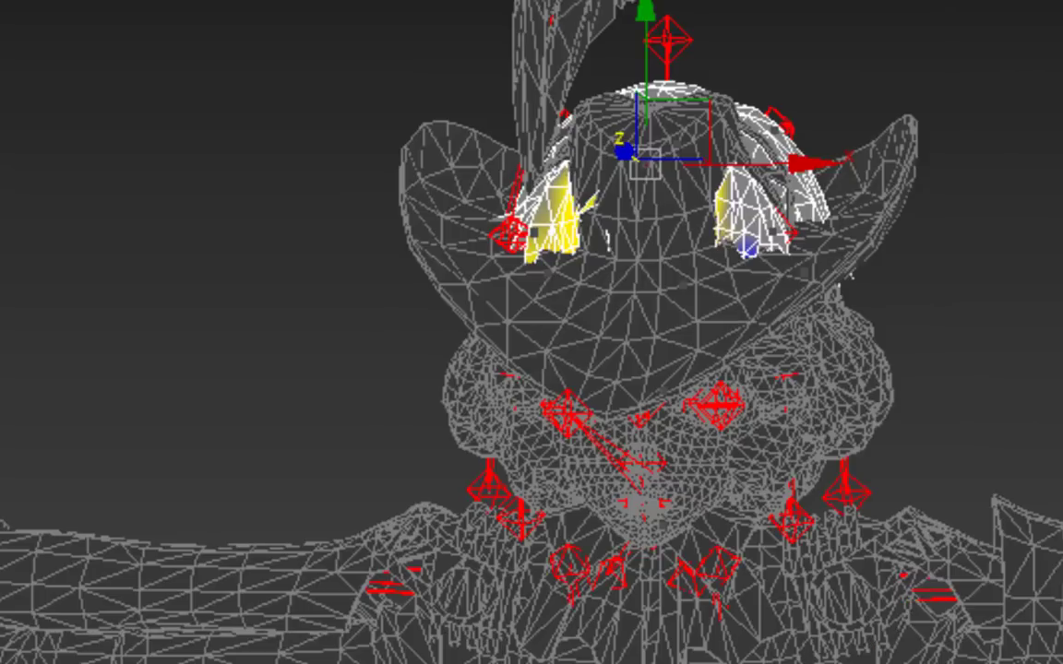
Rotate the Aigis model's pair of shoulder bones with angle snap to raise both arms into a horizontal T-pose.
alt+middle_drag(1026, 14, 1041, 14)
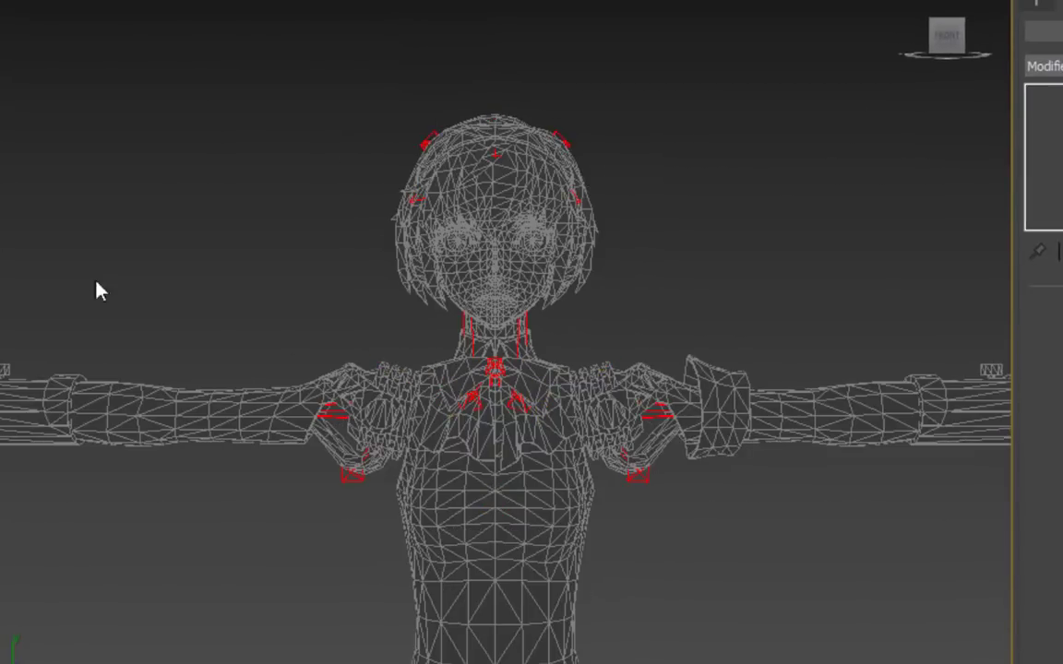
click(338, 417)
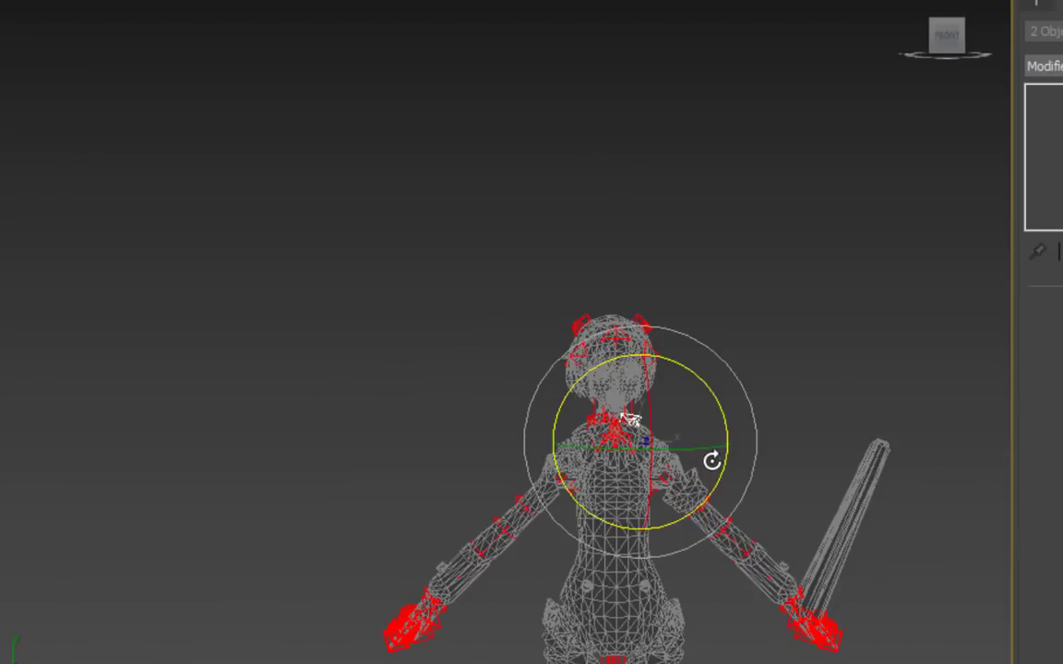
middle_drag(712, 460, 709, 379)
scroll(708, 379, up, 2)
middle_drag(565, 427, 548, 384)
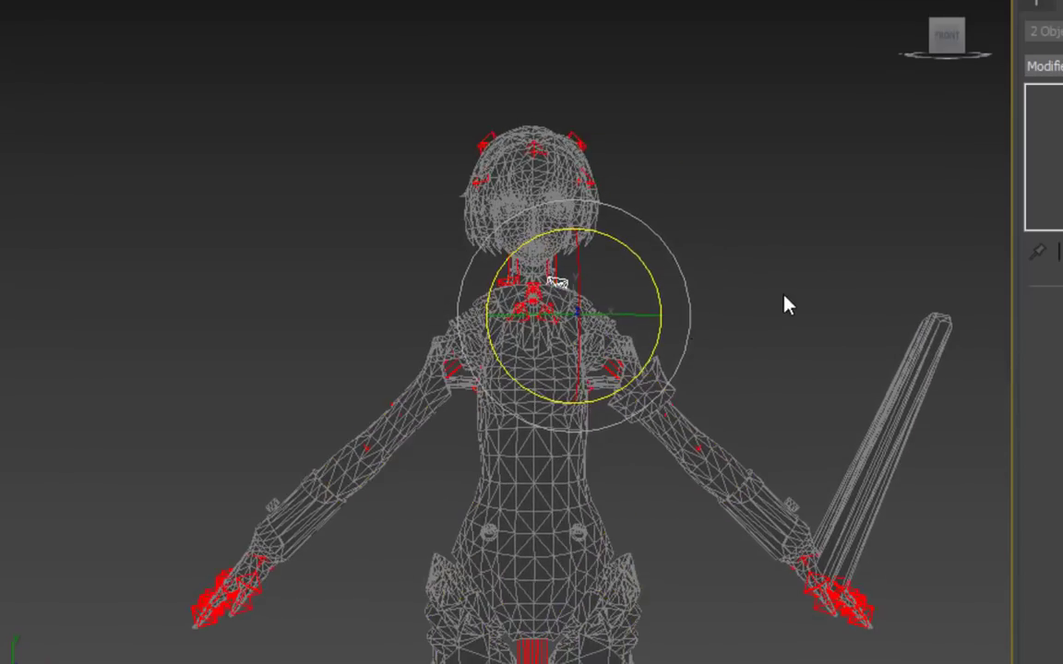
click(399, 299)
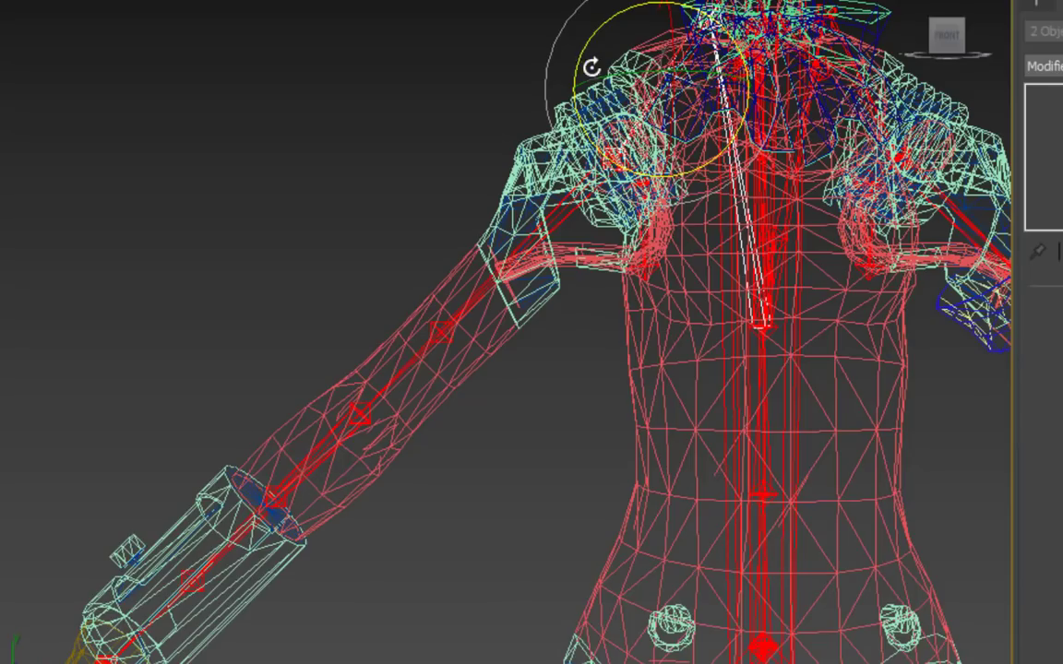
right_click(645, 90)
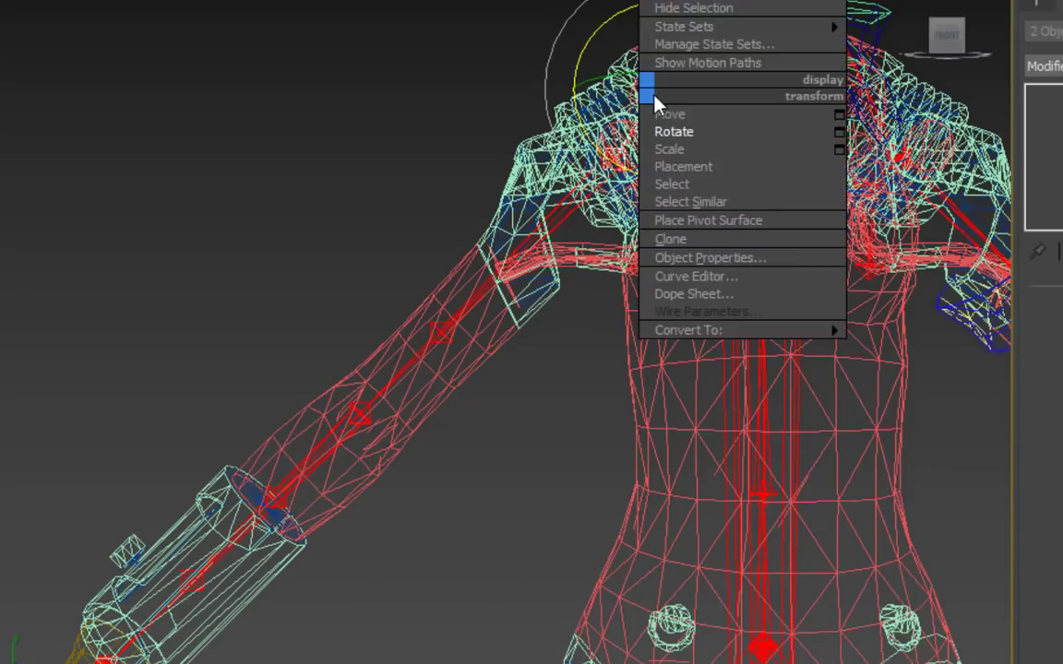
click(698, 134)
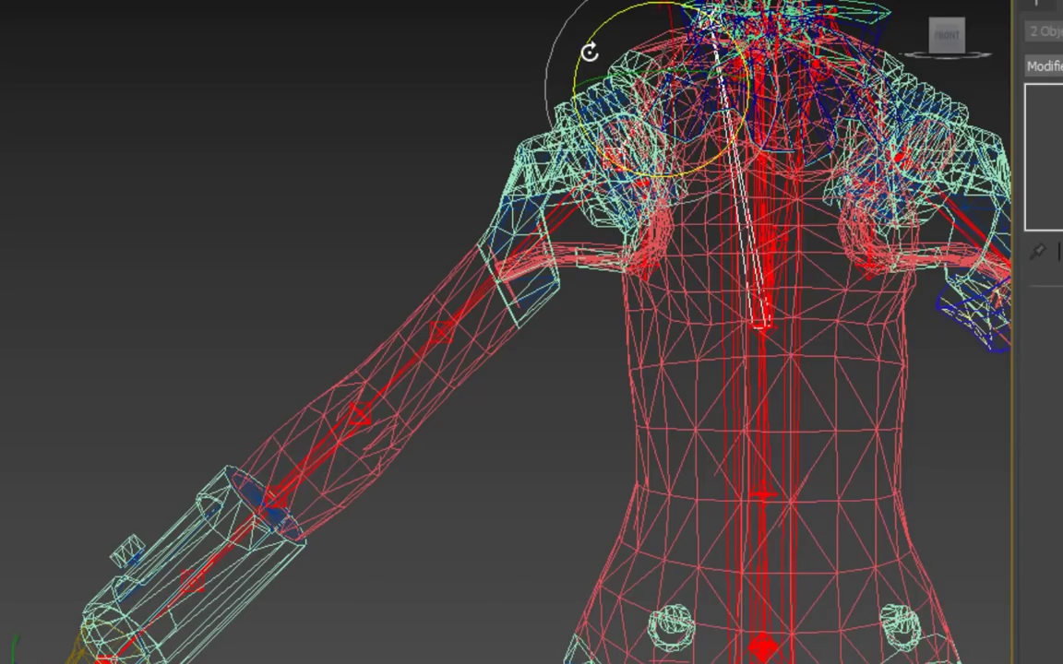
drag(584, 55, 627, 15)
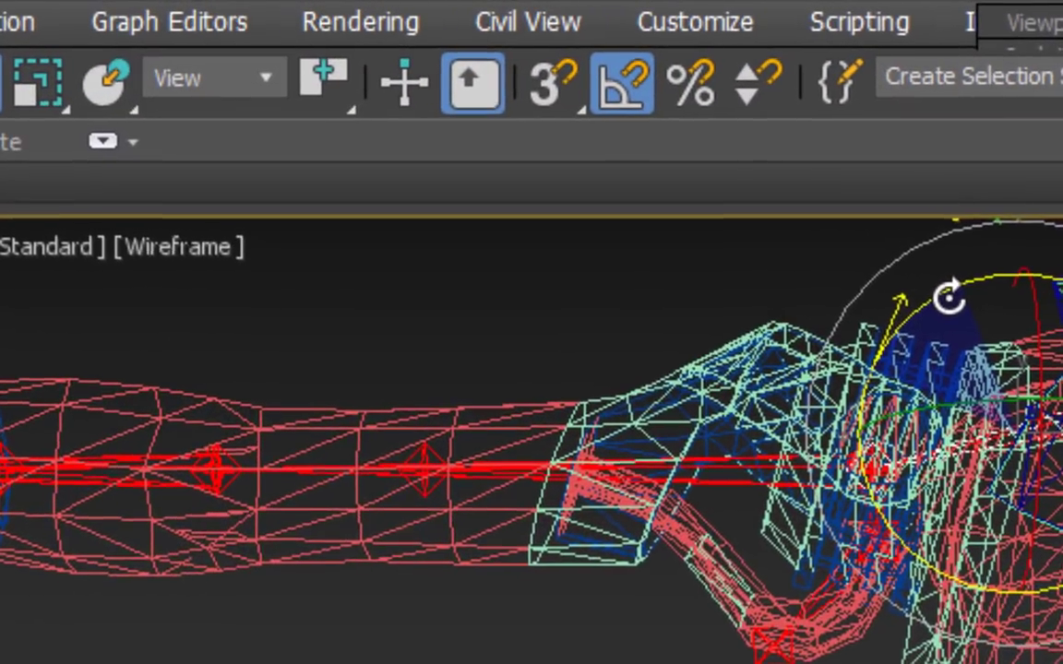
drag(949, 297, 946, 316)
Convert all selected meshes of the Aigis layer to Editable Mesh.
scroll(947, 316, down, 5)
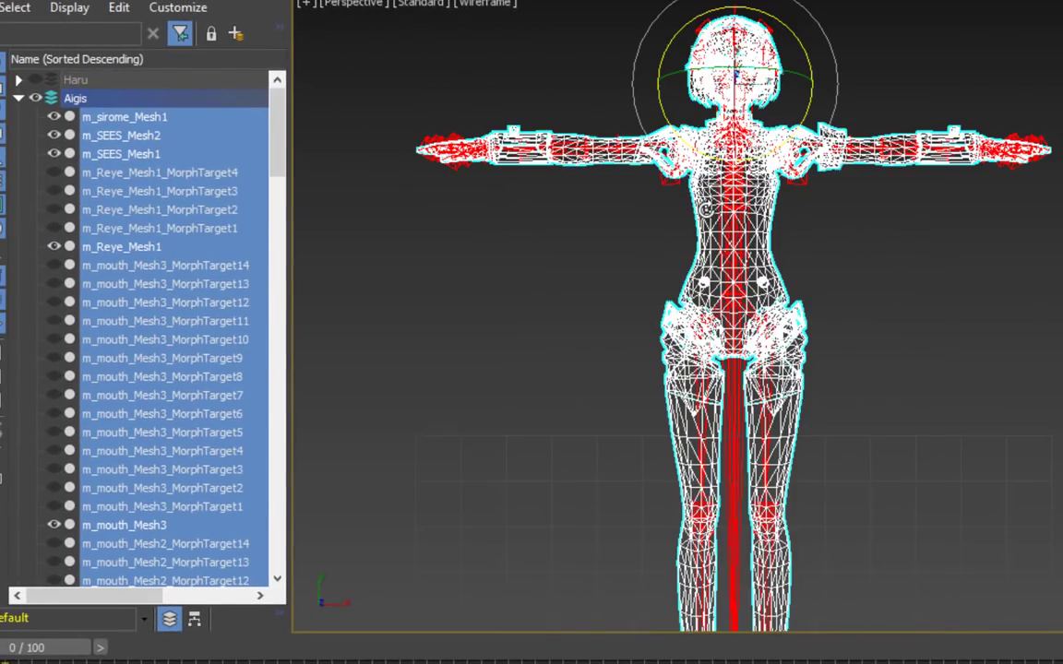
right_click(787, 185)
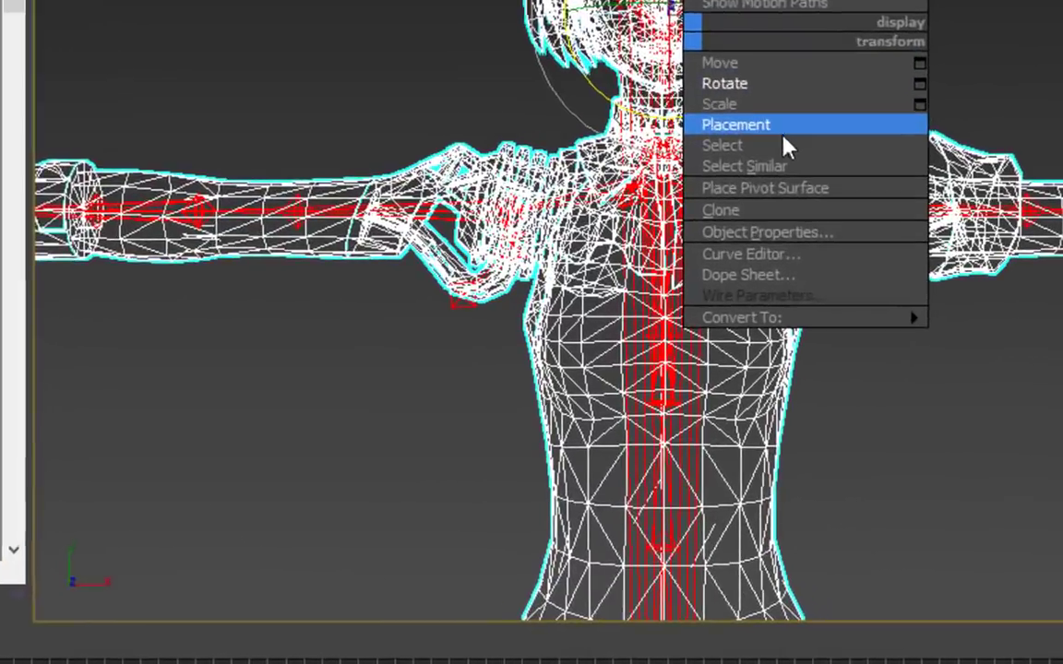
mouse_move(886, 401)
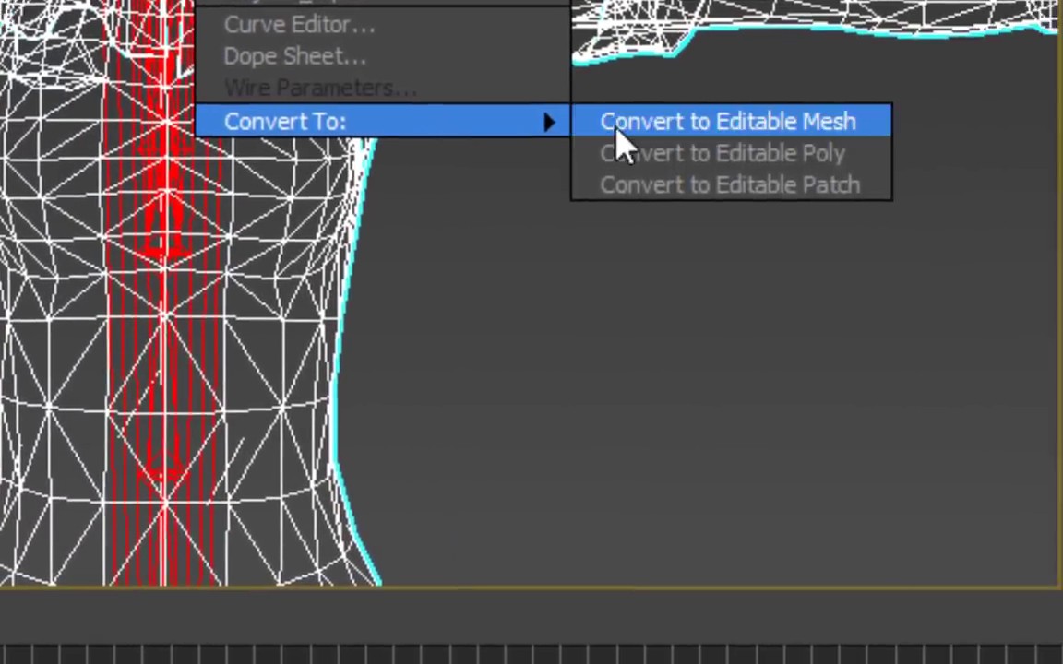
click(615, 129)
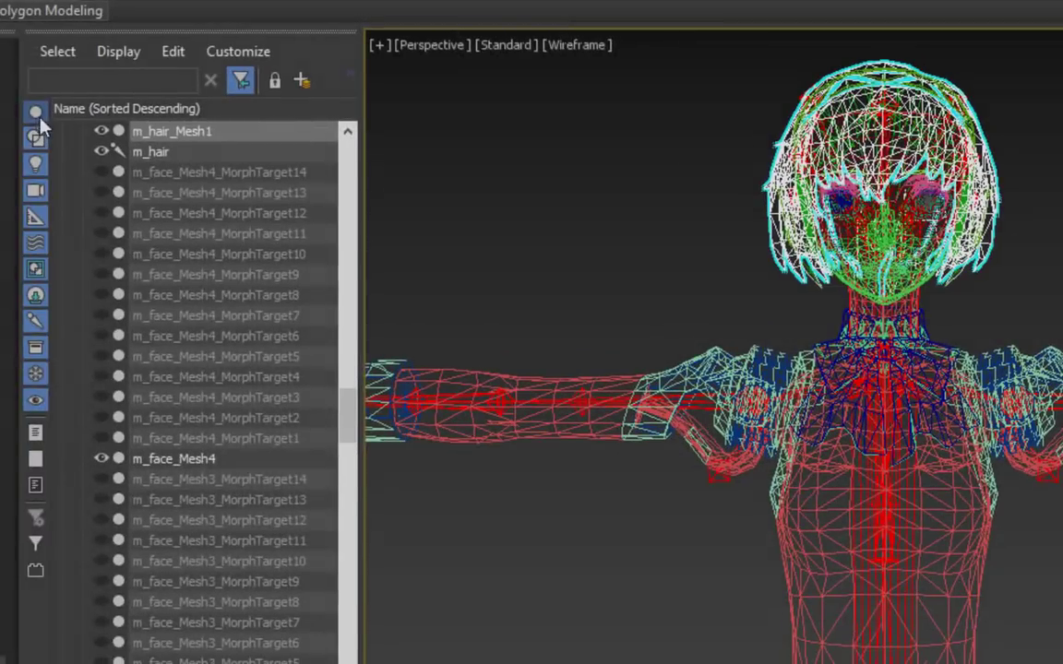
Hide geometry from the Scene Explorer list and delete all Aigis layer bones from Spine2 to B_hair_00.
click(34, 107)
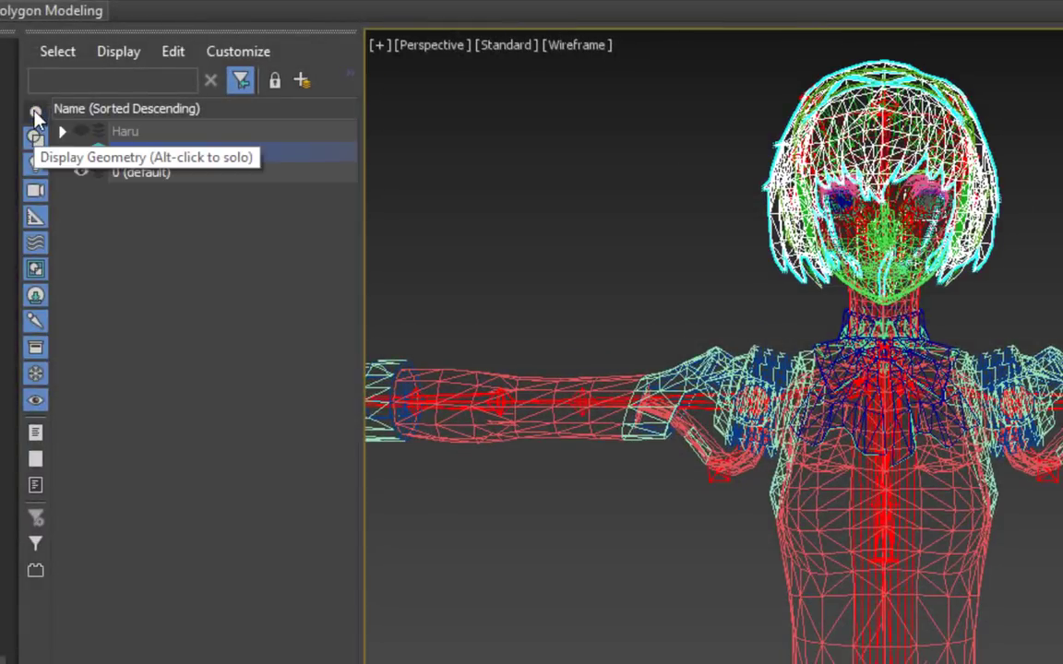
click(62, 151)
click(166, 171)
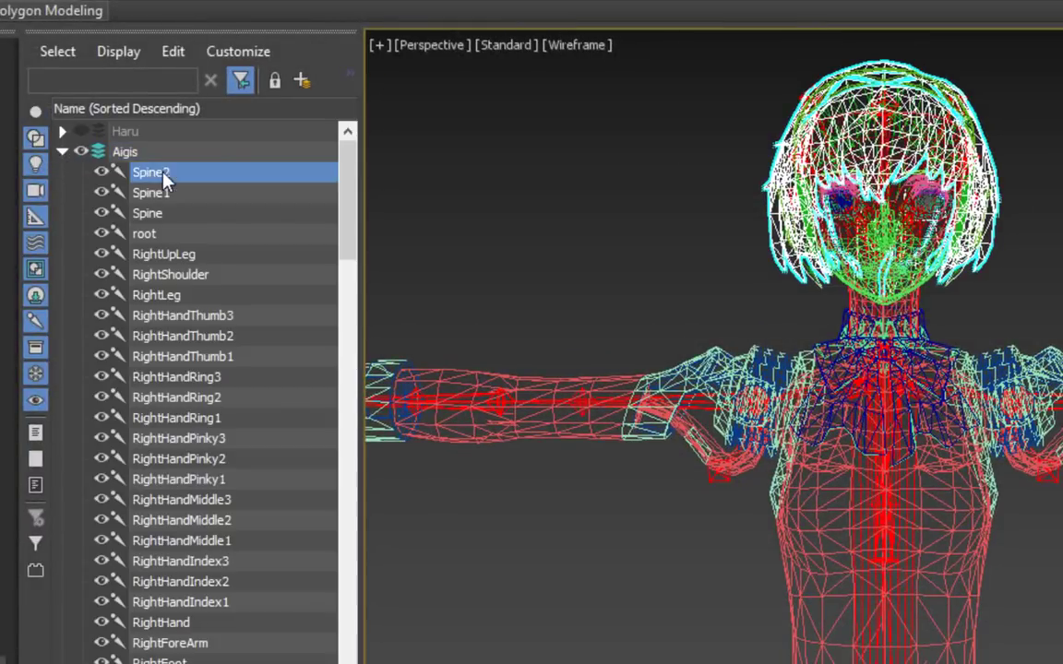
drag(341, 175, 362, 646)
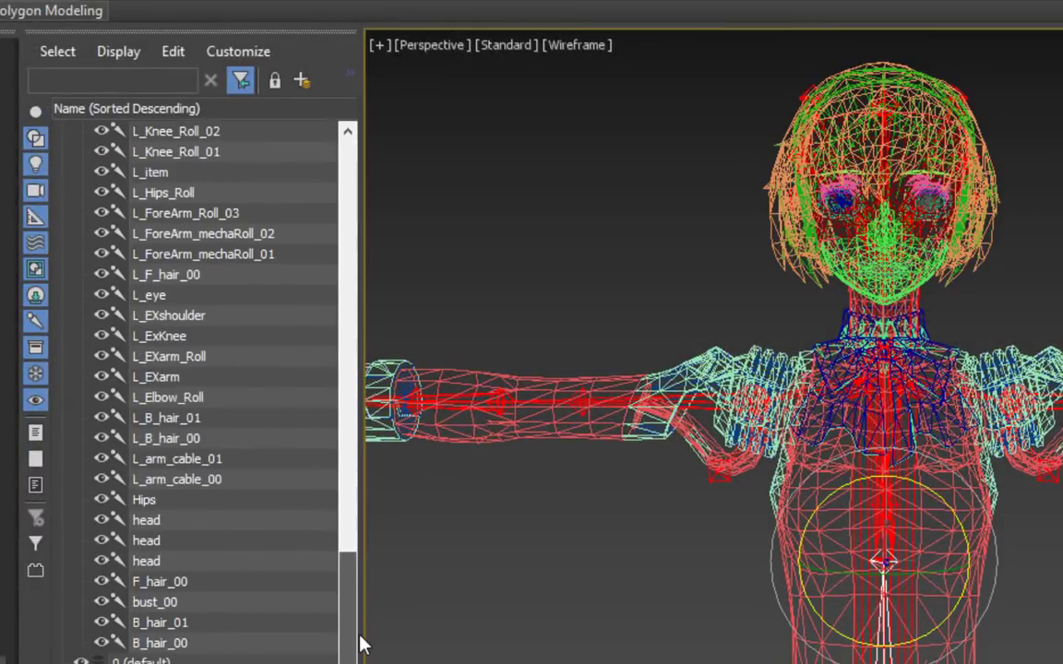
shift+click(212, 645)
right_click(214, 583)
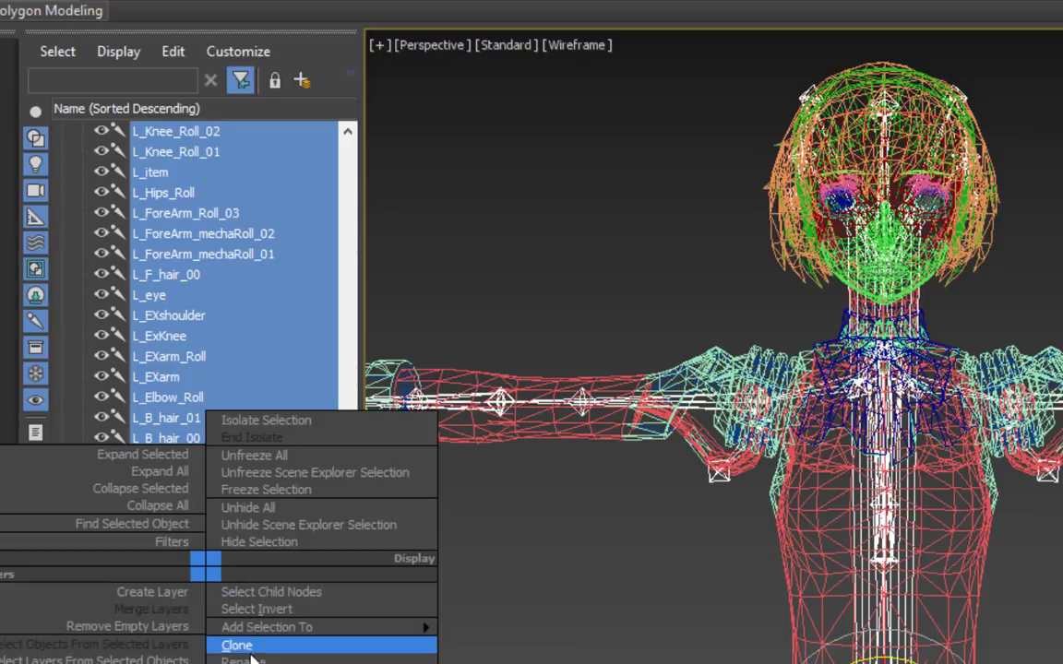
key(Delete)
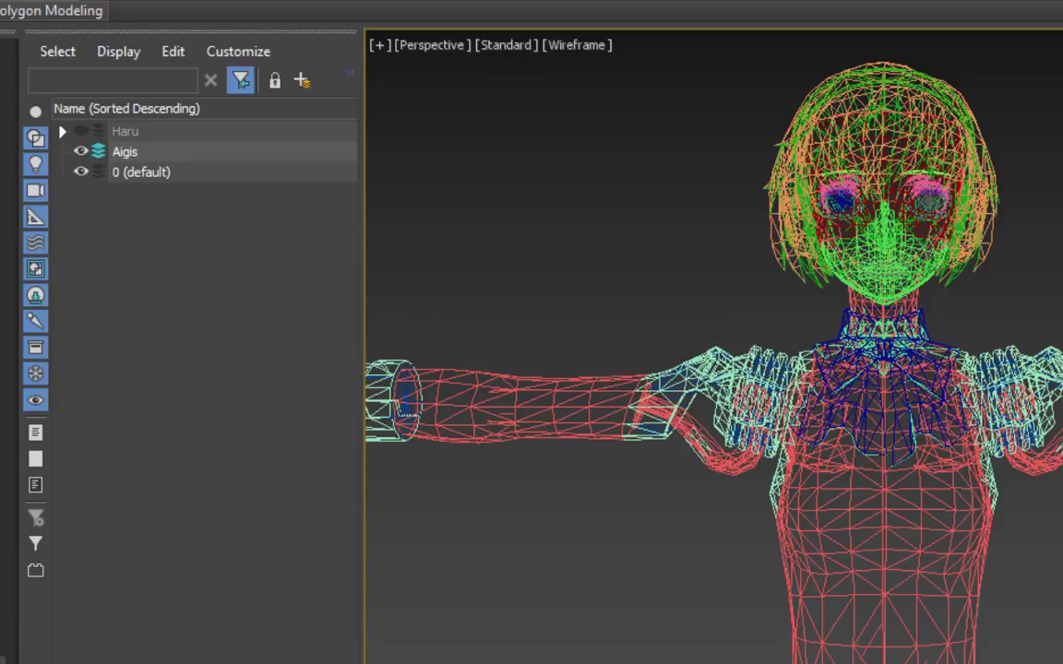
Compare the overlapping Haru and Aigis models, and select every Aigis mesh from m_sirome_Mesh1 to m_blow_Mesh1.
scroll(934, 207, down, 5)
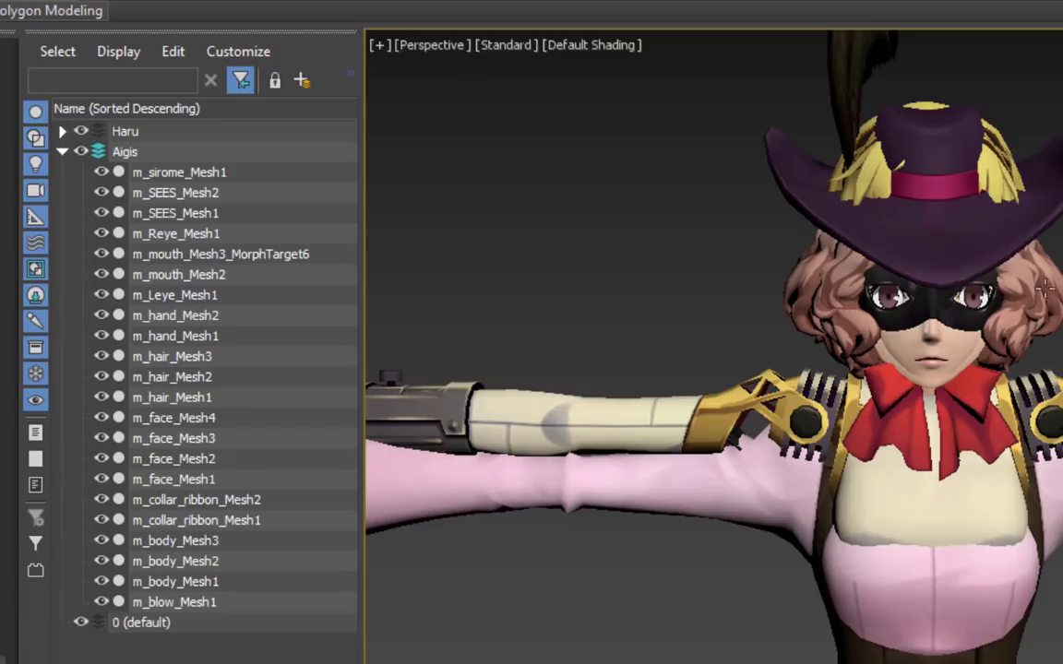
scroll(1044, 288, up, 3)
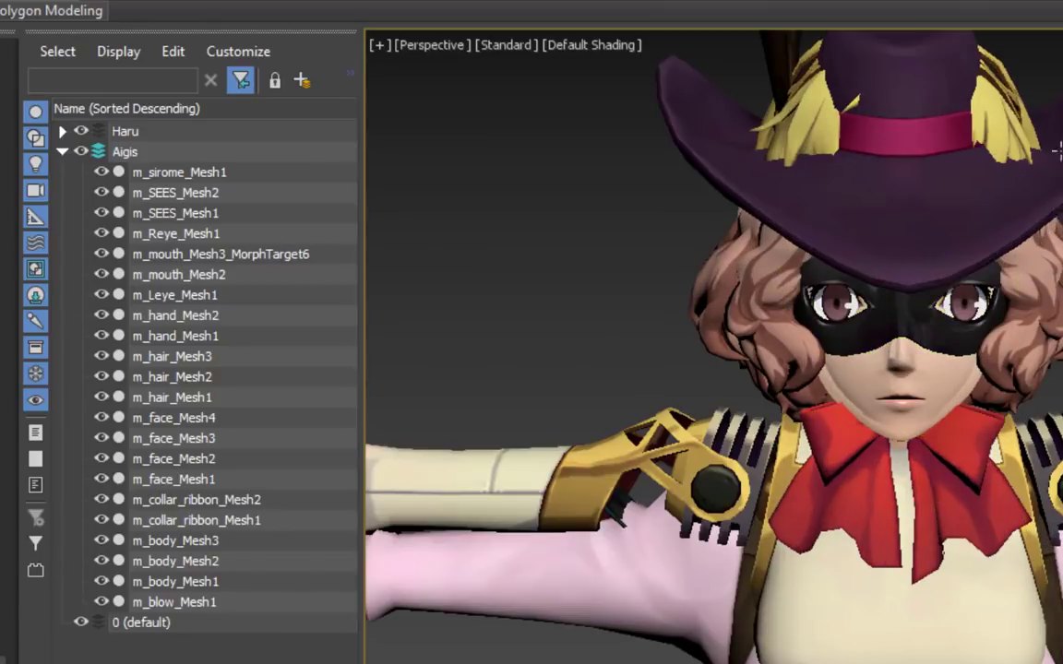
alt+middle_drag(1013, 140, 1062, 138)
scroll(1061, 288, down, 3)
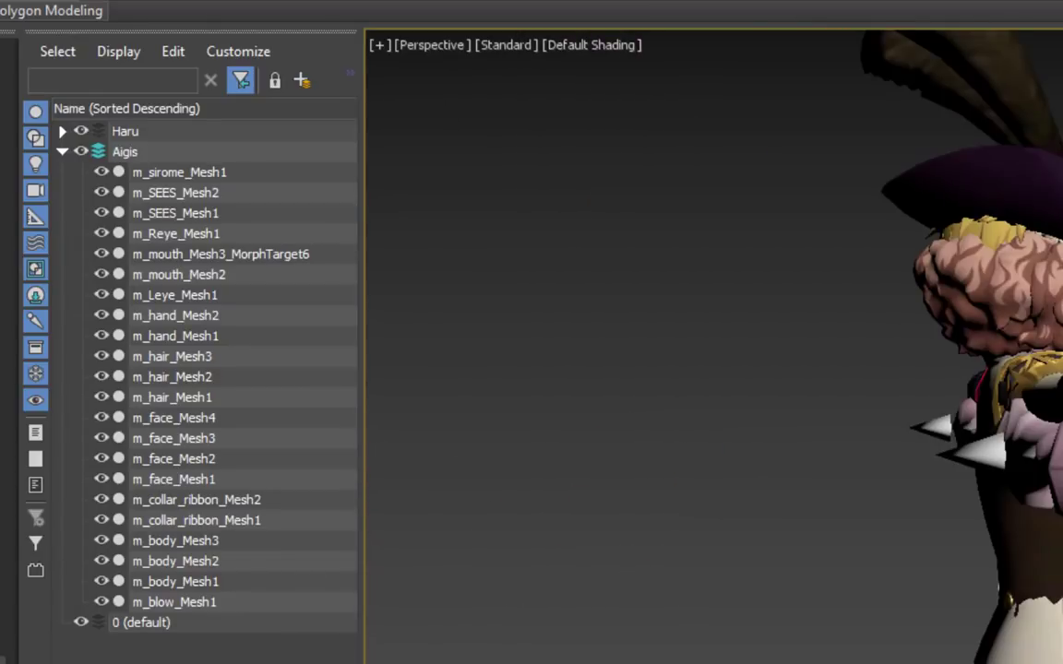
click(174, 177)
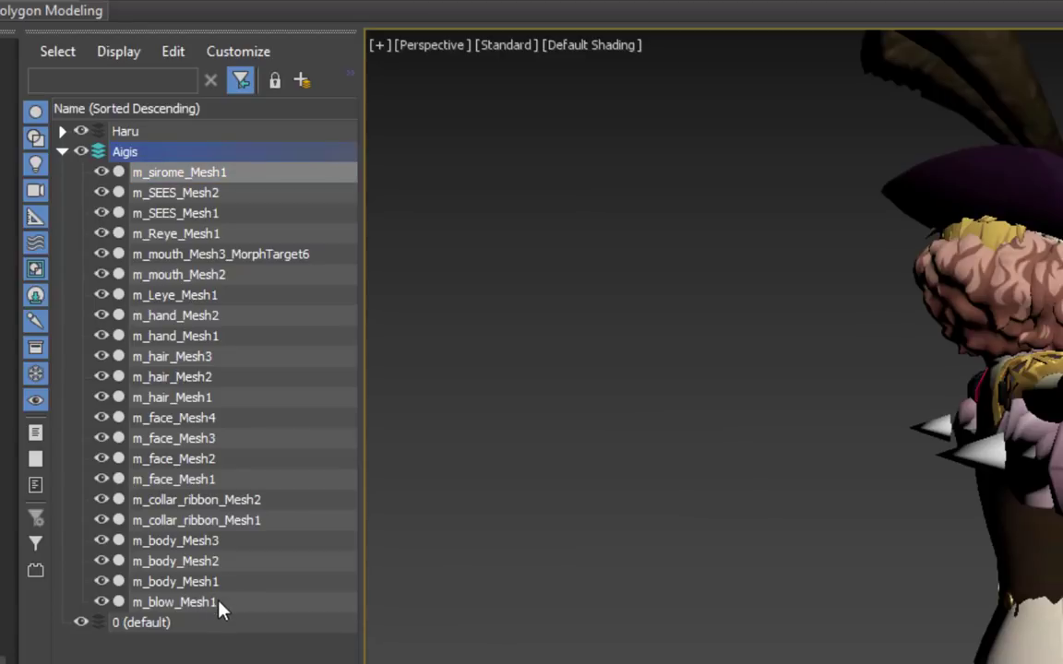
shift+click(222, 609)
Apply one Edit Mesh modifier to all selected Aigis meshes.
scroll(740, 285, up, 5)
middle_drag(740, 285, 858, 374)
alt+middle_drag(857, 519, 784, 536)
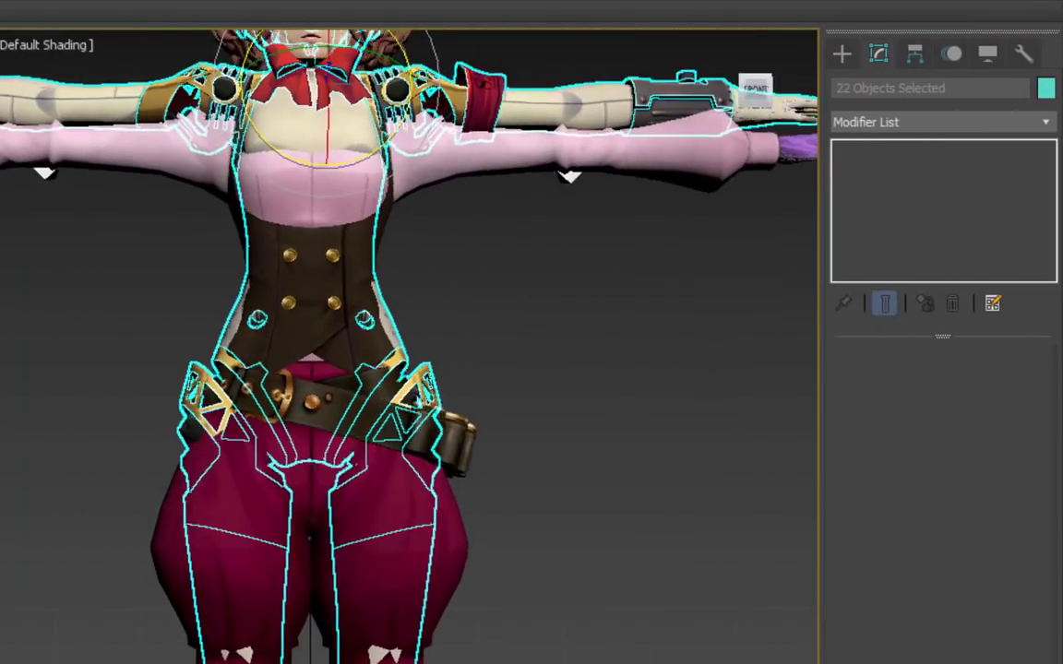
alt+middle_drag(461, 387, 462, 576)
click(880, 130)
key(e)
key(e)
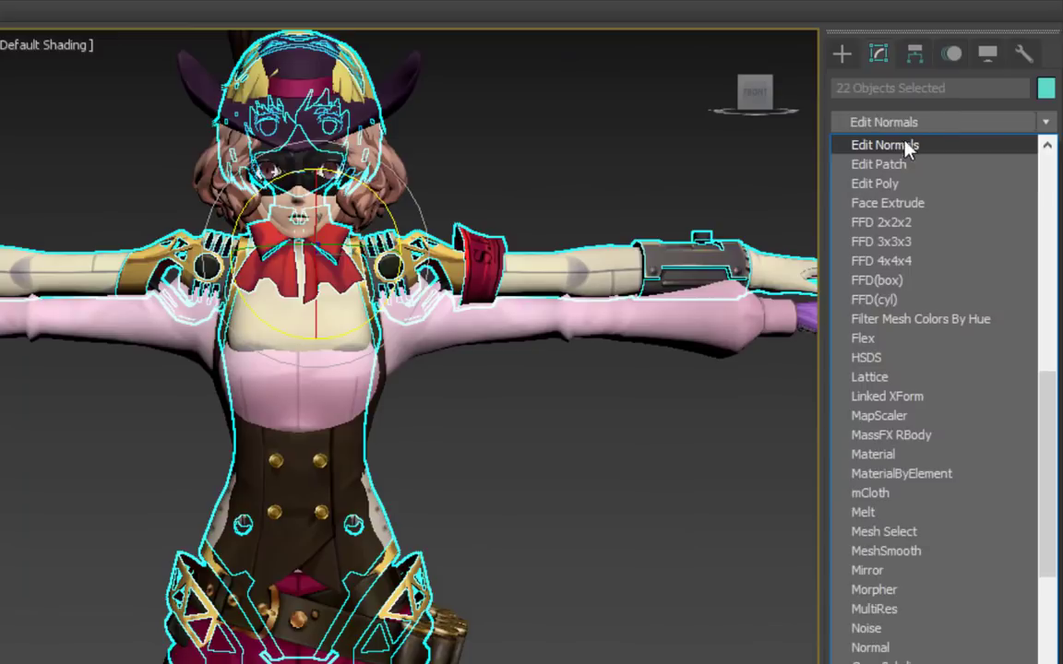
key(Up)
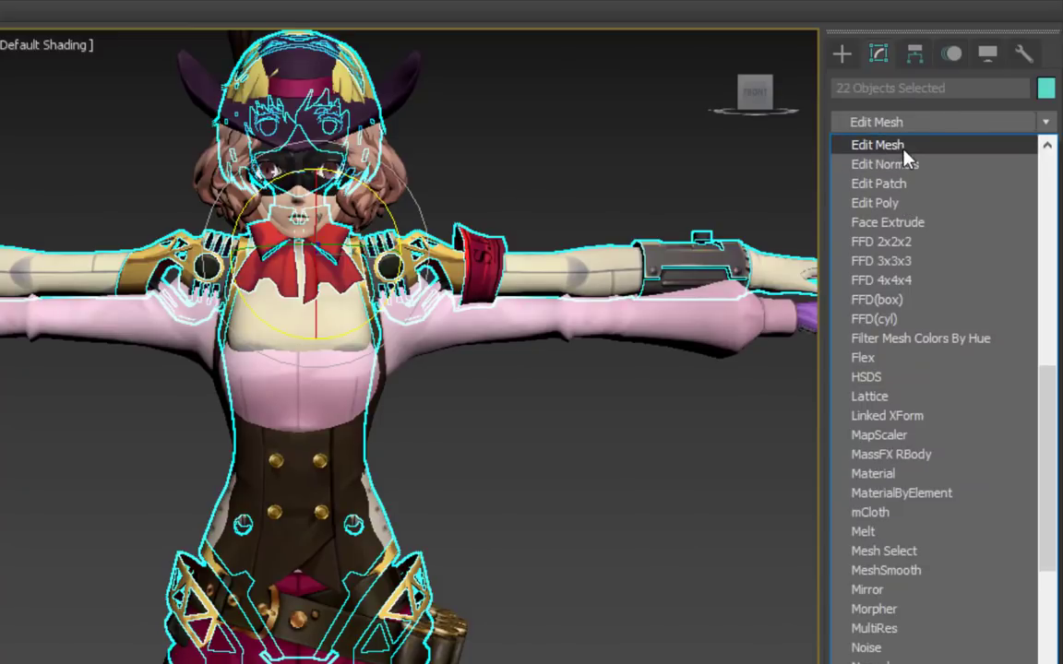
click(902, 147)
Select the Aigis head and upper collar vertices at the Edit Mesh vertex level and activate the Move tool.
click(902, 171)
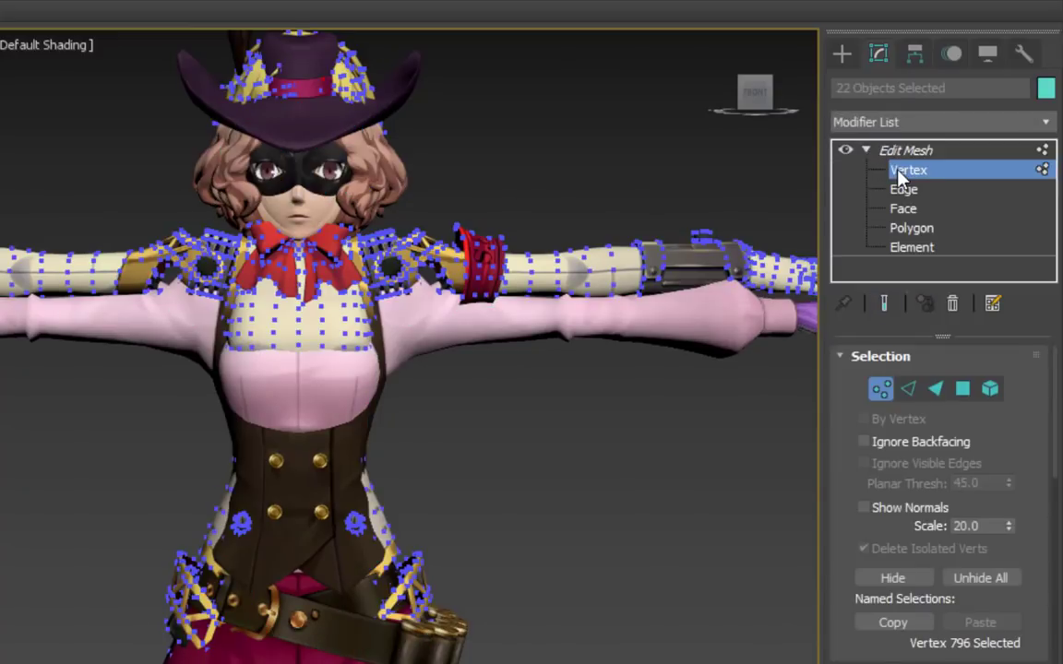
key(z)
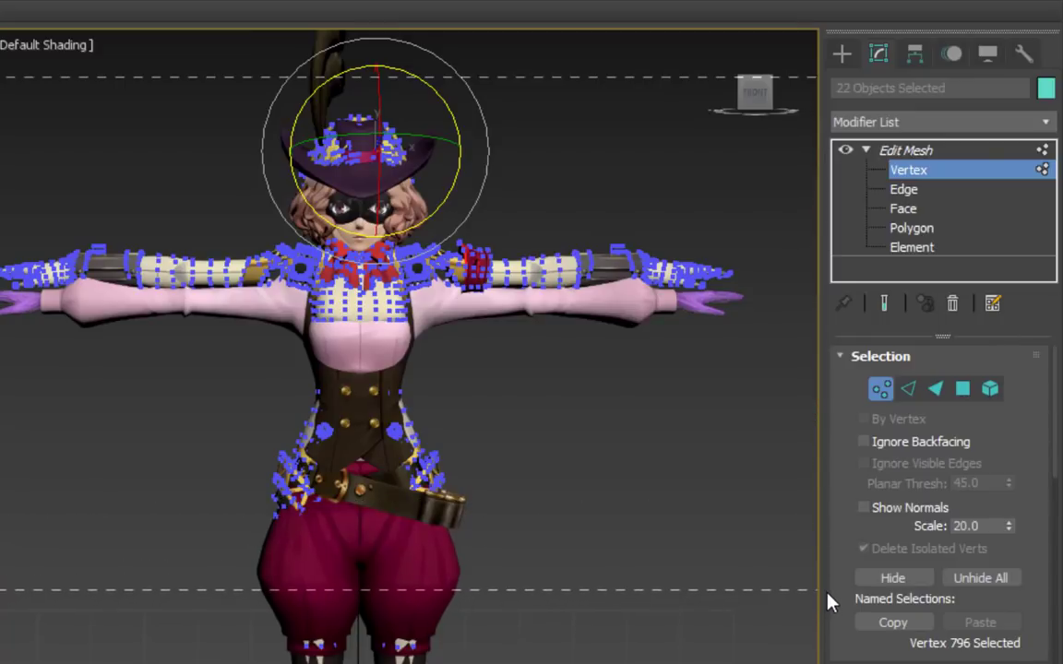
key(ctrl+a)
right_click(376, 291)
click(417, 320)
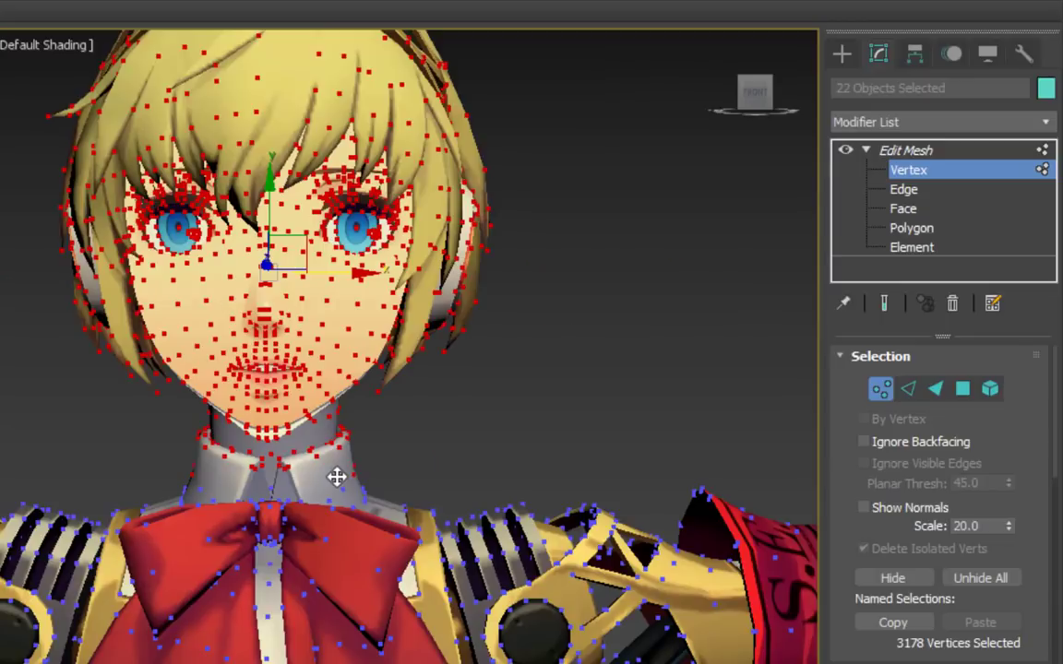
Enable Soft Selection with a falloff of 5.0 and move the Aigis head vertices to line up with Haru's head.
scroll(337, 476, up, 3)
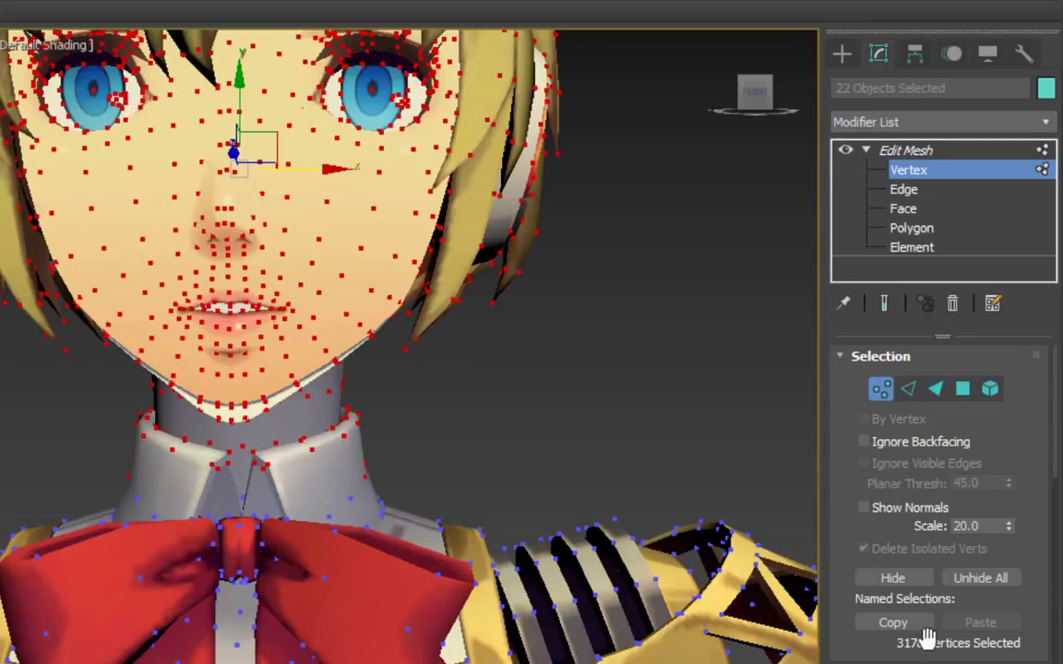
scroll(925, 622, down, 5)
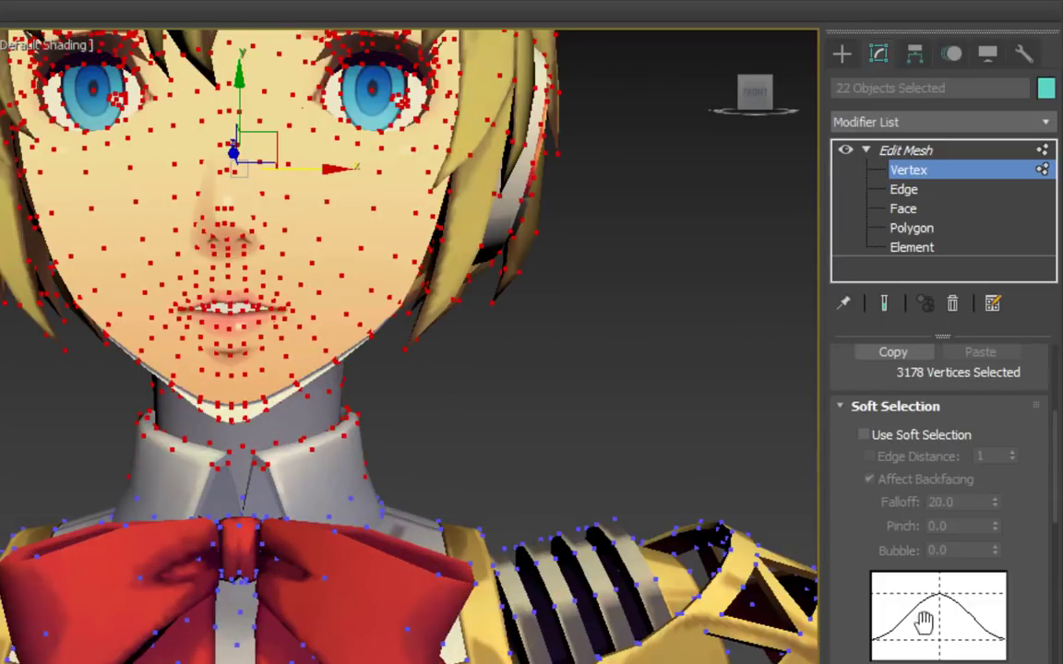
click(922, 442)
scroll(457, 273, down, 3)
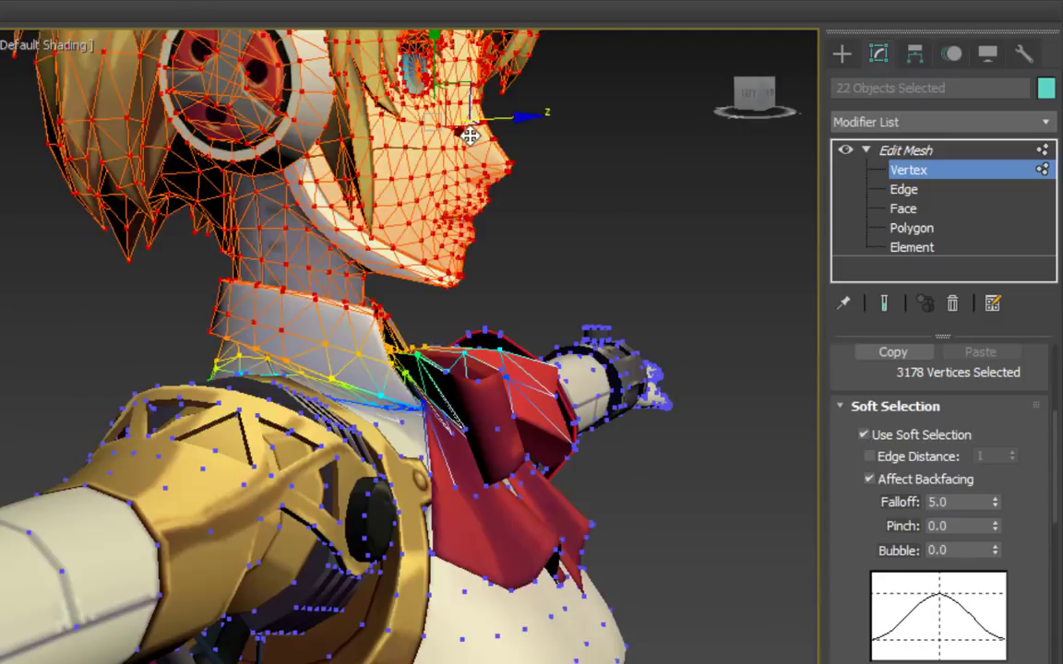
mouse_move(475, 139)
alt+middle_down()
mouse_move(582, 147)
mouse_move(488, 123)
alt+middle_up()
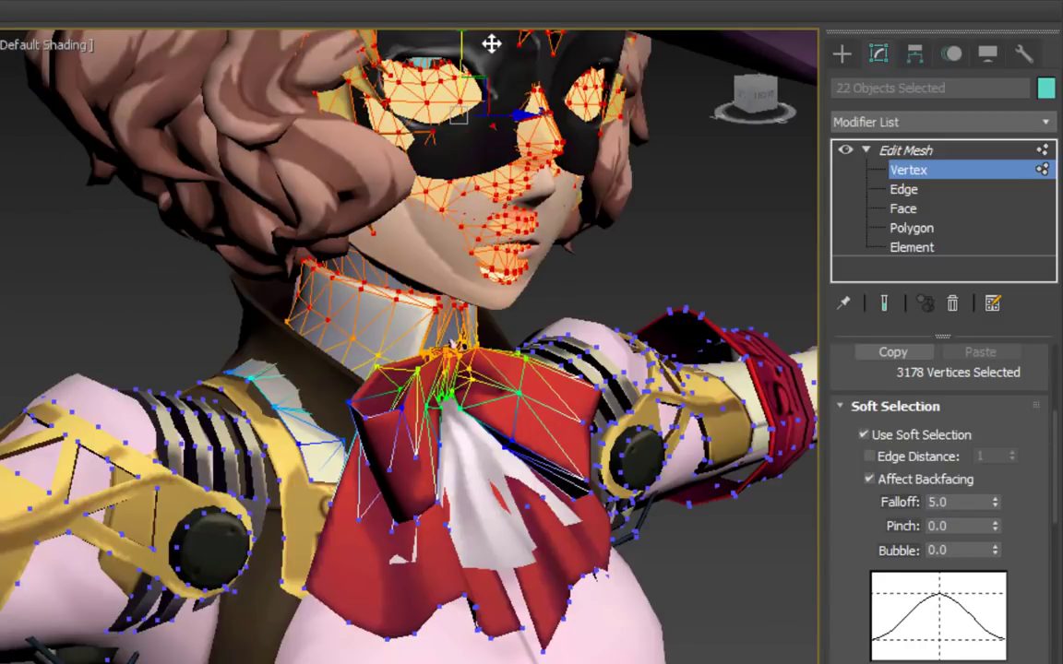
drag(491, 53, 496, 85)
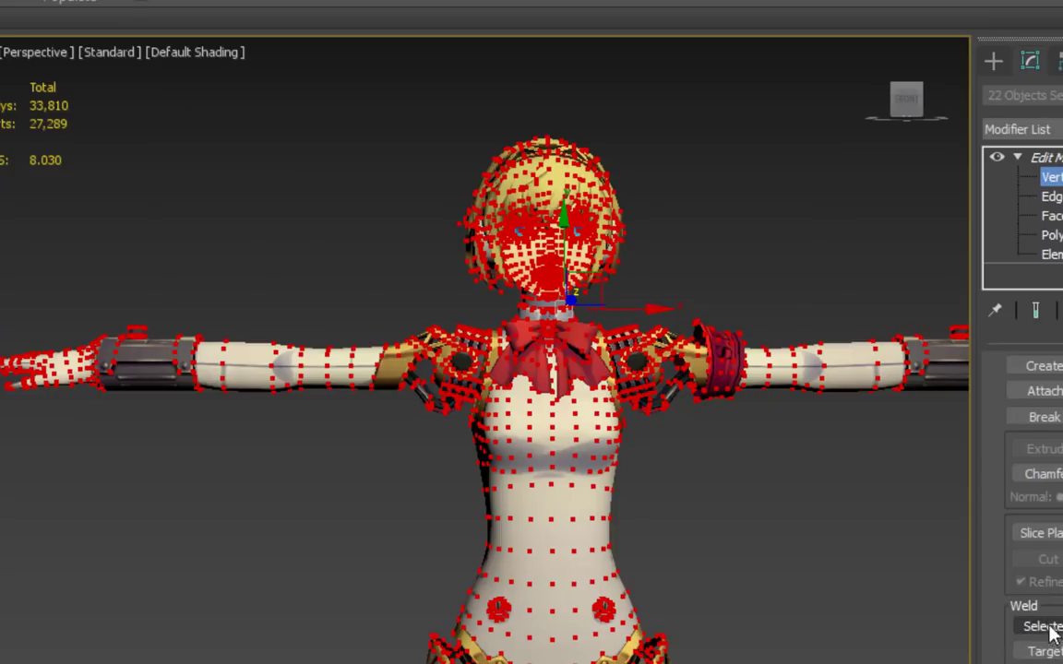
Weld all selected Aigis vertices with a 0.001 threshold, leave vertex editing and deselect the meshes.
scroll(645, 302, up, 4)
middle_drag(645, 301, 644, 420)
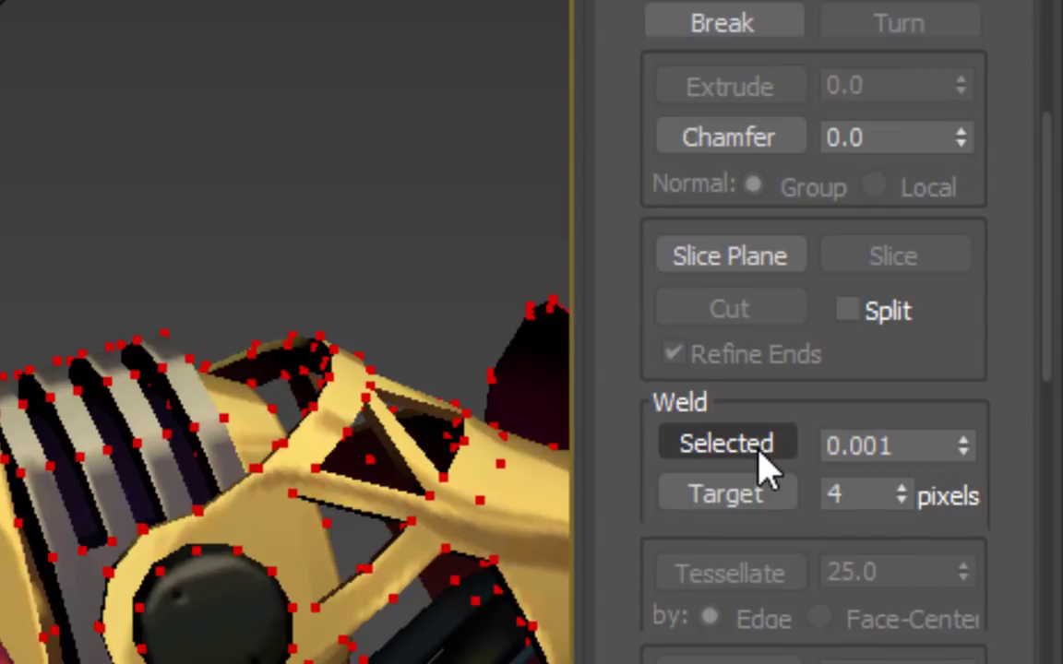
click(729, 448)
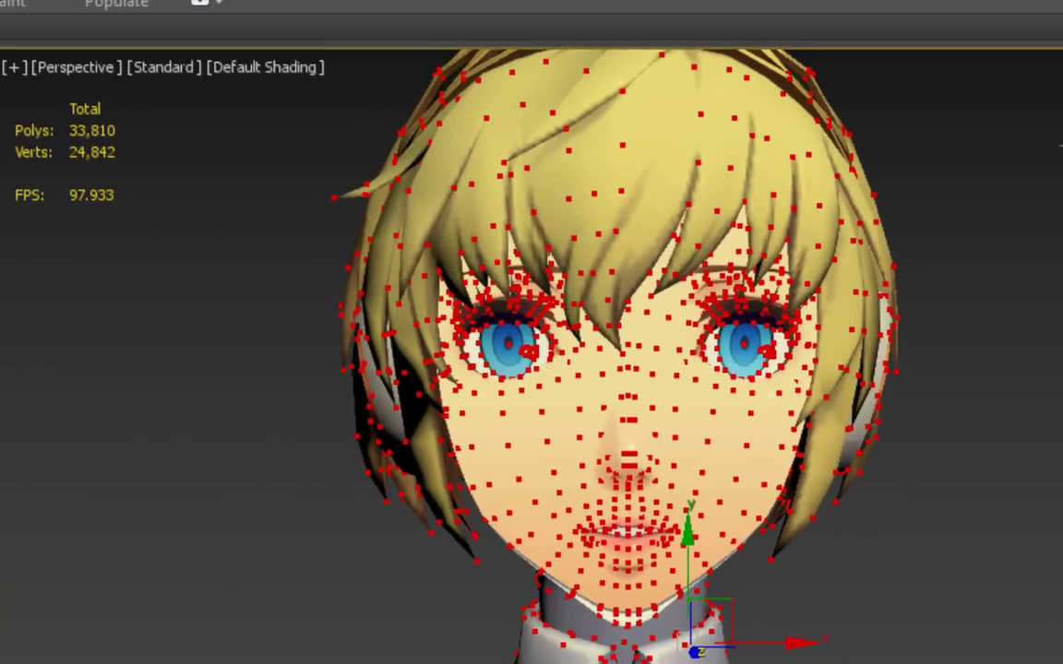
scroll(943, 544, down, 5)
key(1)
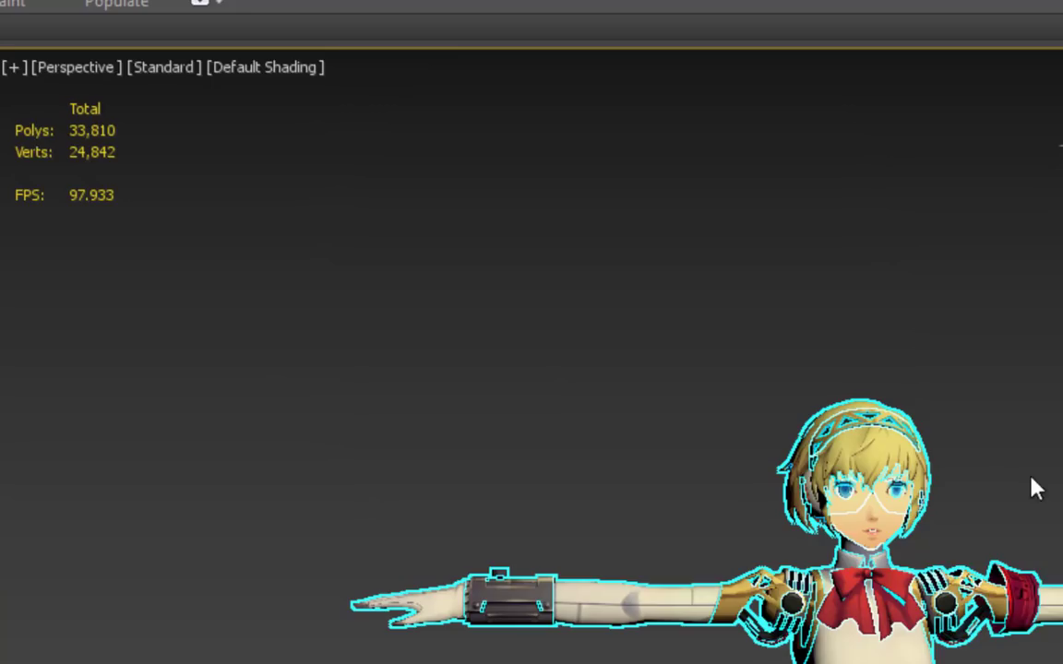
middle_drag(1030, 481, 769, 216)
click(758, 217)
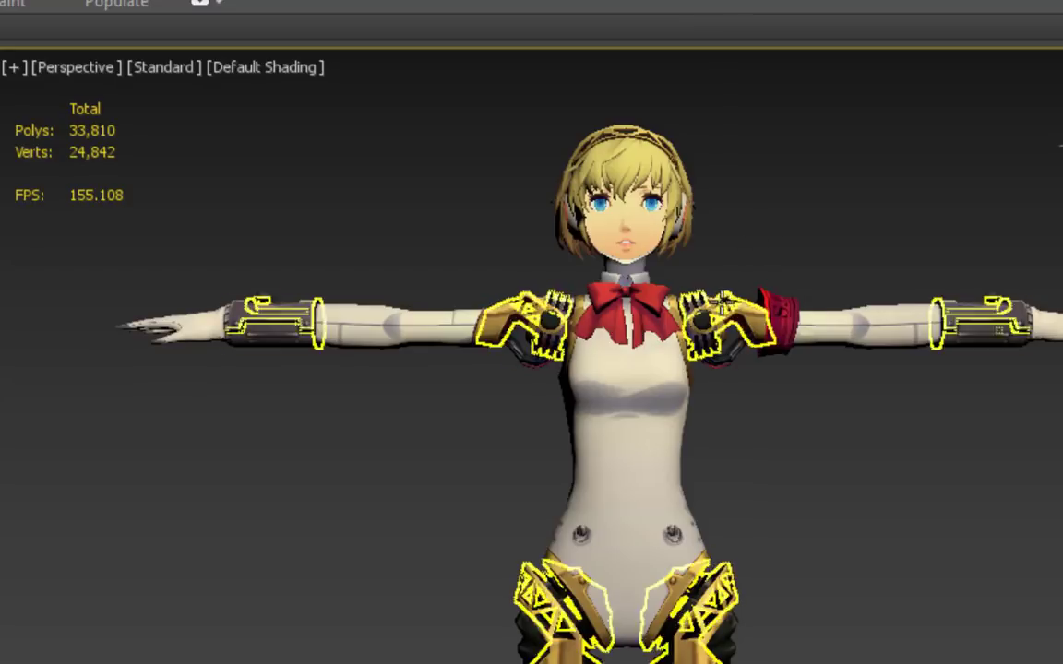
Select all the Aigis meshes and reset their transforms with the Reset XForm utility.
key(ctrl+a)
scroll(501, 400, up, 3)
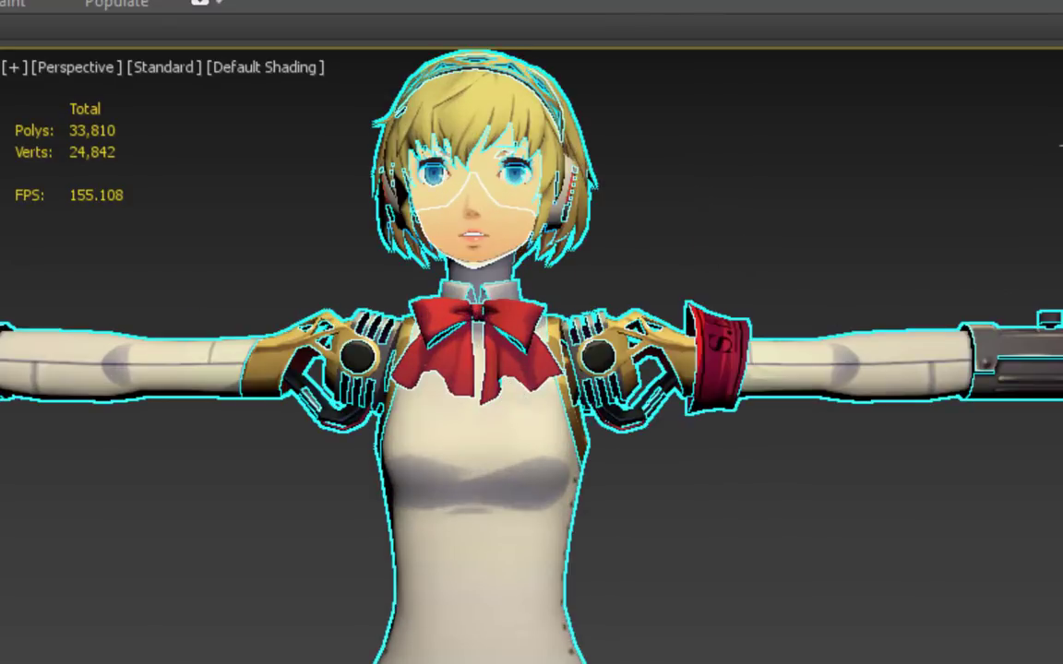
right_click(973, 202)
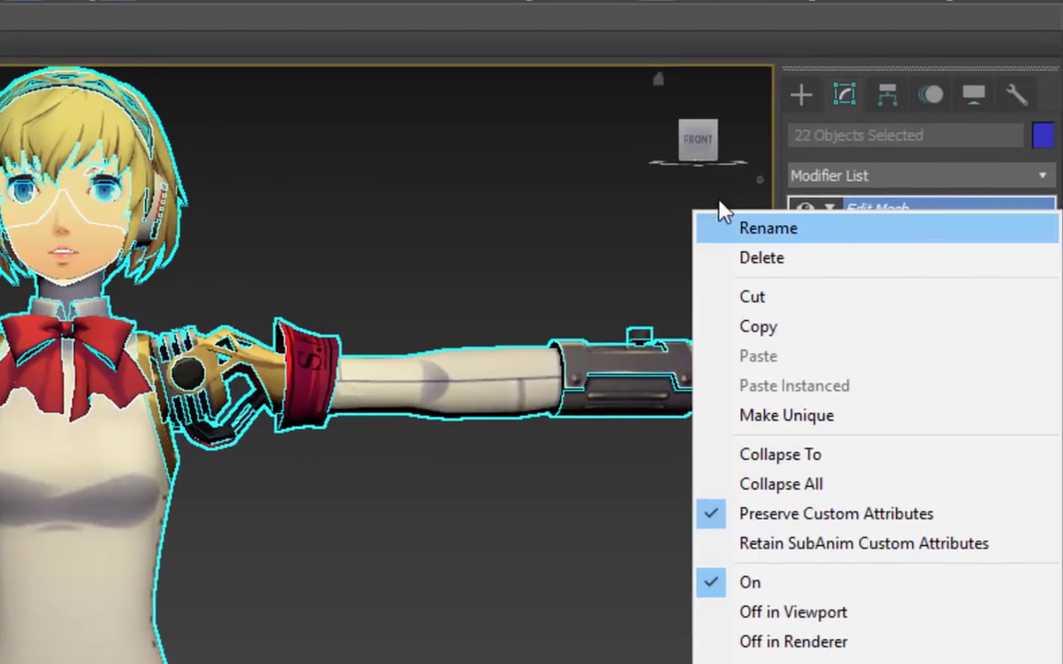
click(495, 131)
key(ctrl+a)
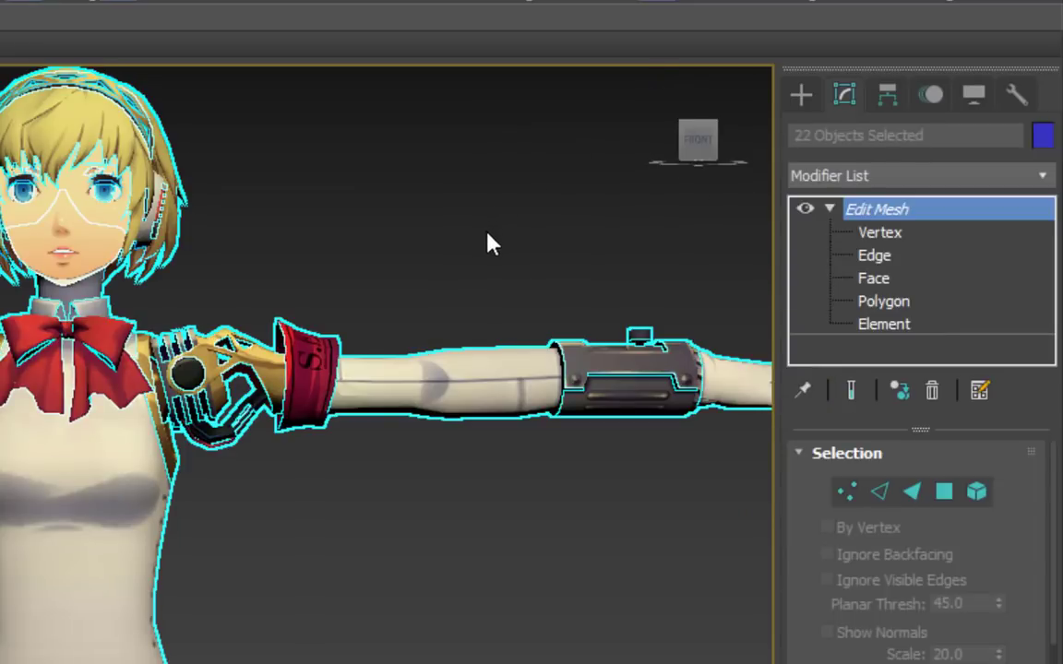
click(1017, 95)
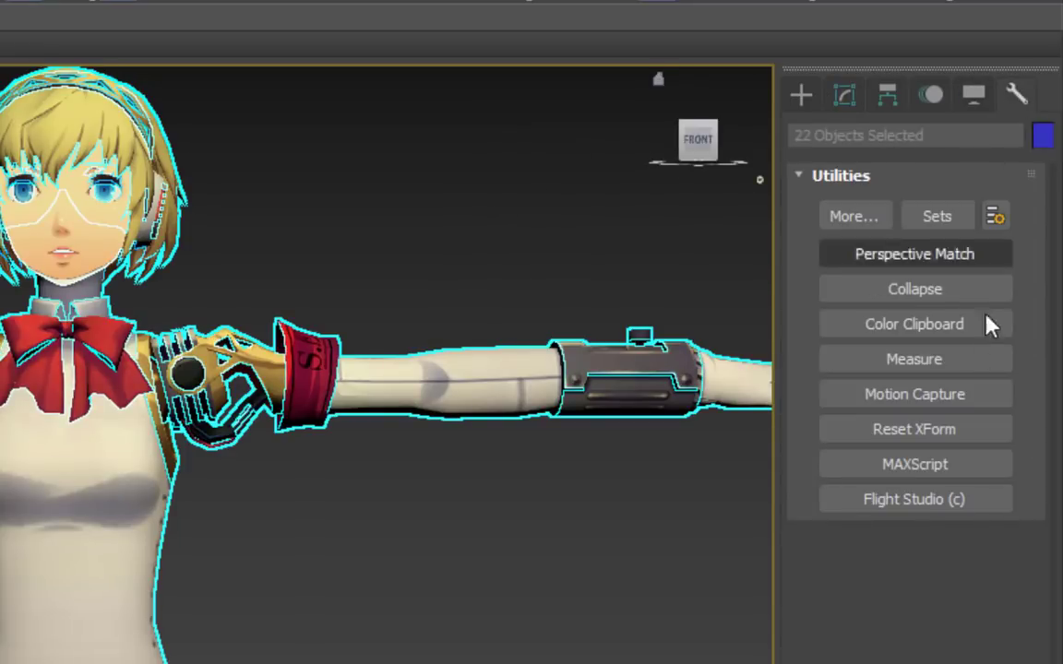
click(951, 439)
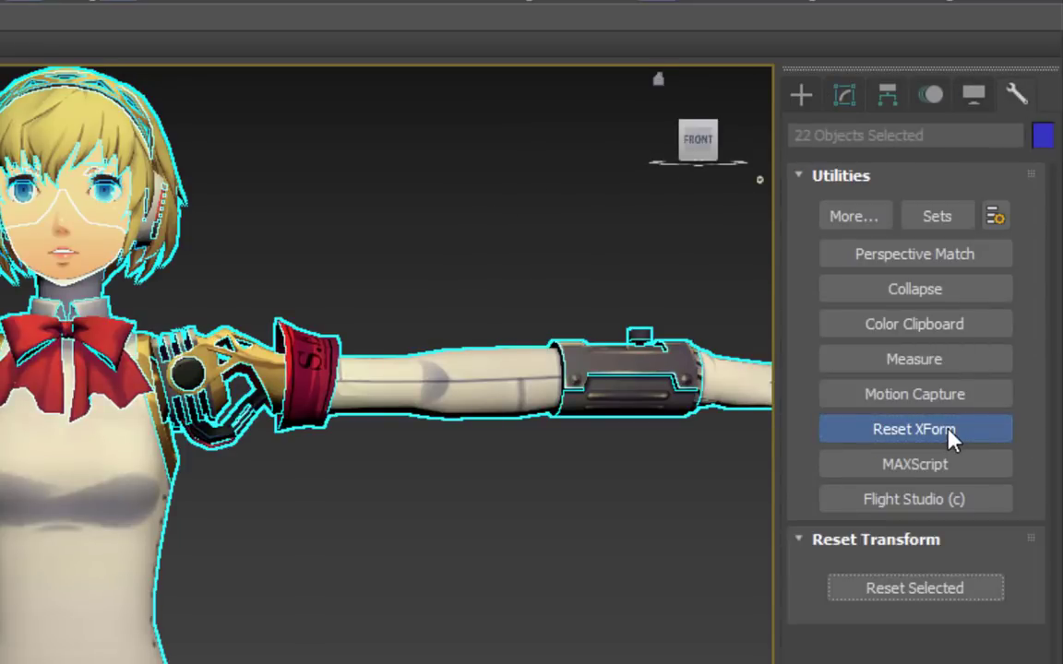
click(916, 588)
click(846, 95)
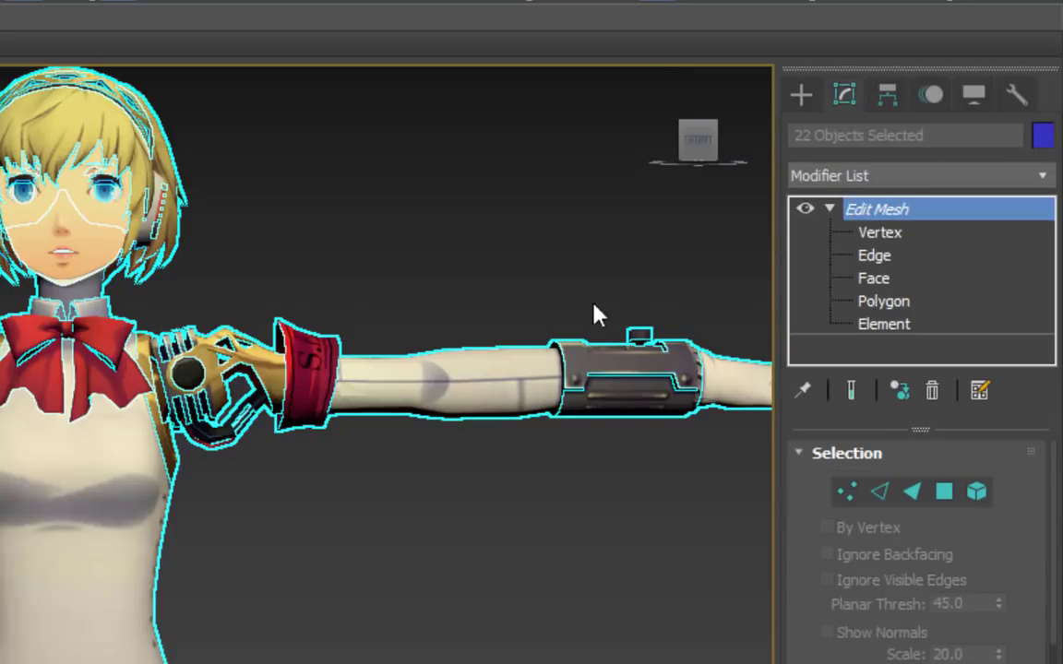
Check the XForm modifier on the hair mesh, reselect all the Aigis meshes and convert them to Editable Mesh.
click(40, 123)
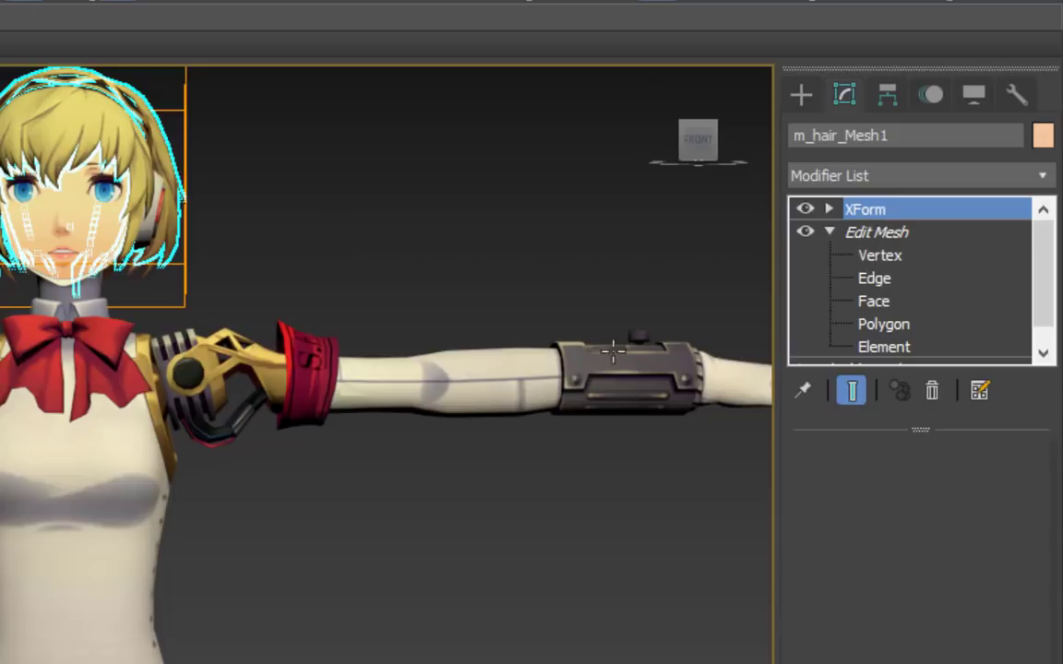
scroll(443, 451, down, 3)
middle_drag(443, 451, 416, 254)
middle_drag(473, 399, 355, 439)
scroll(462, 429, down, 3)
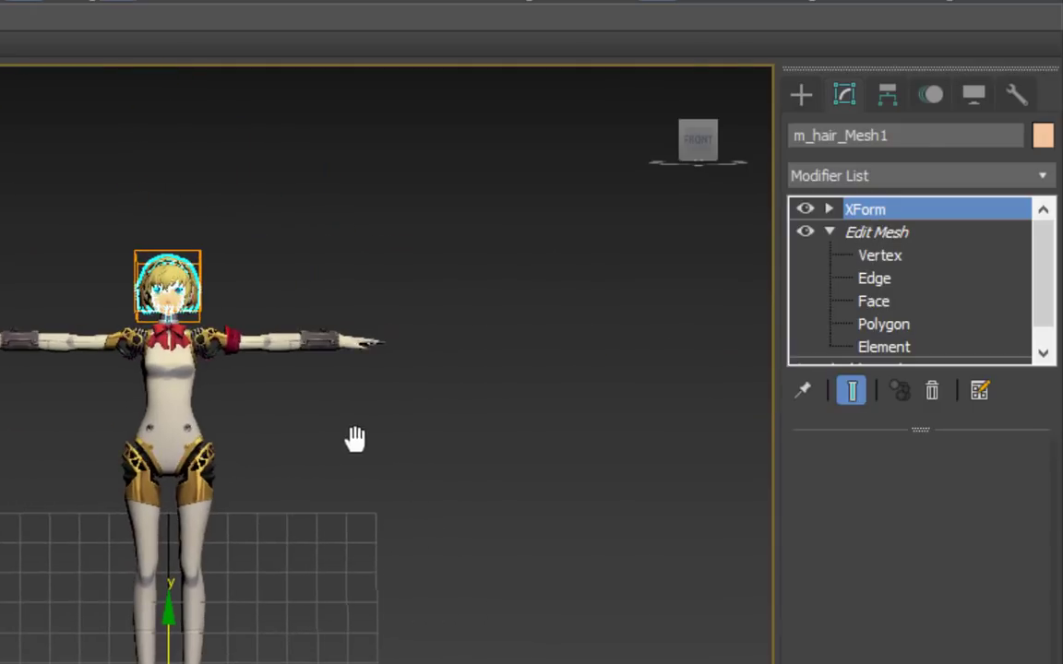
drag(498, 661, 74, 230)
scroll(158, 391, up, 4)
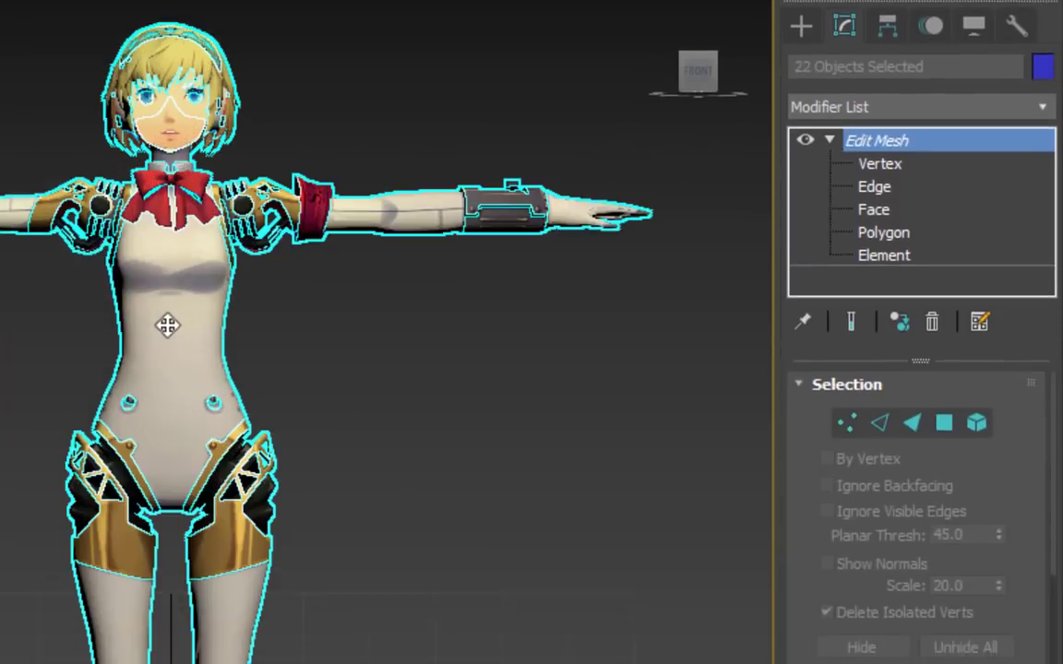
right_click(159, 387)
mouse_move(275, 574)
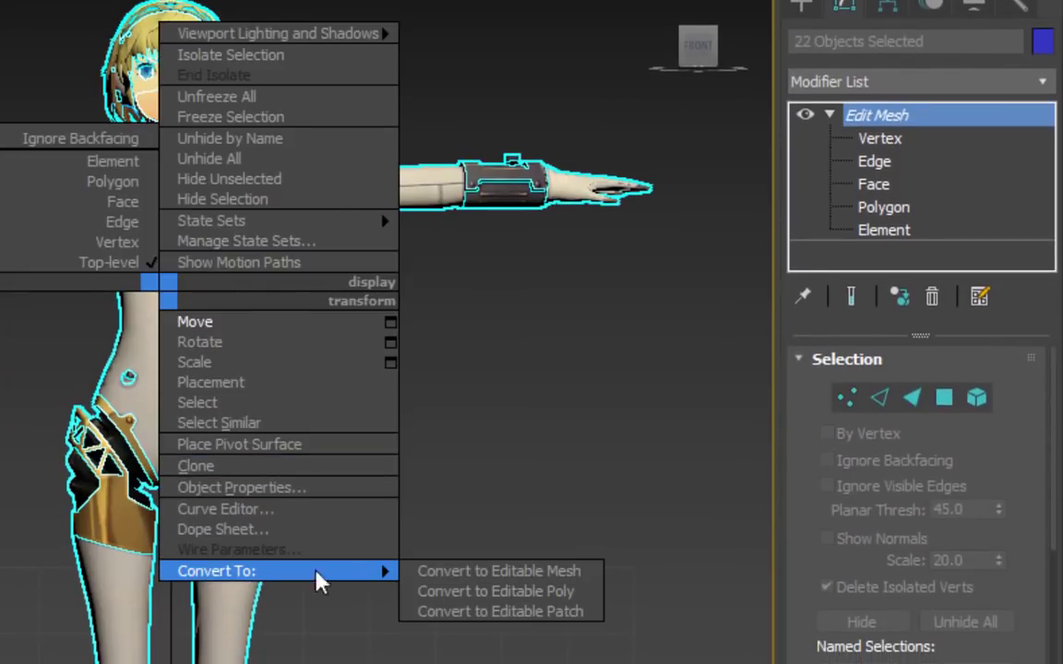
click(455, 571)
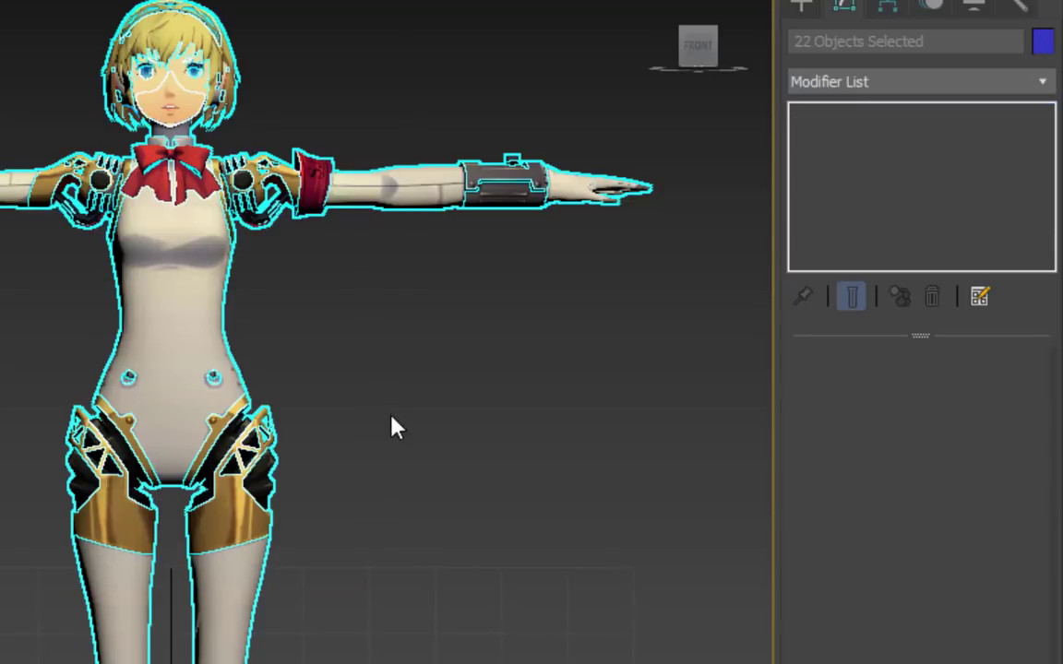
Examine the hair mesh's modifier stack, reselect all the Aigis meshes and bring up their conversion options.
scroll(158, 84, down, 3)
scroll(159, 42, up, 6)
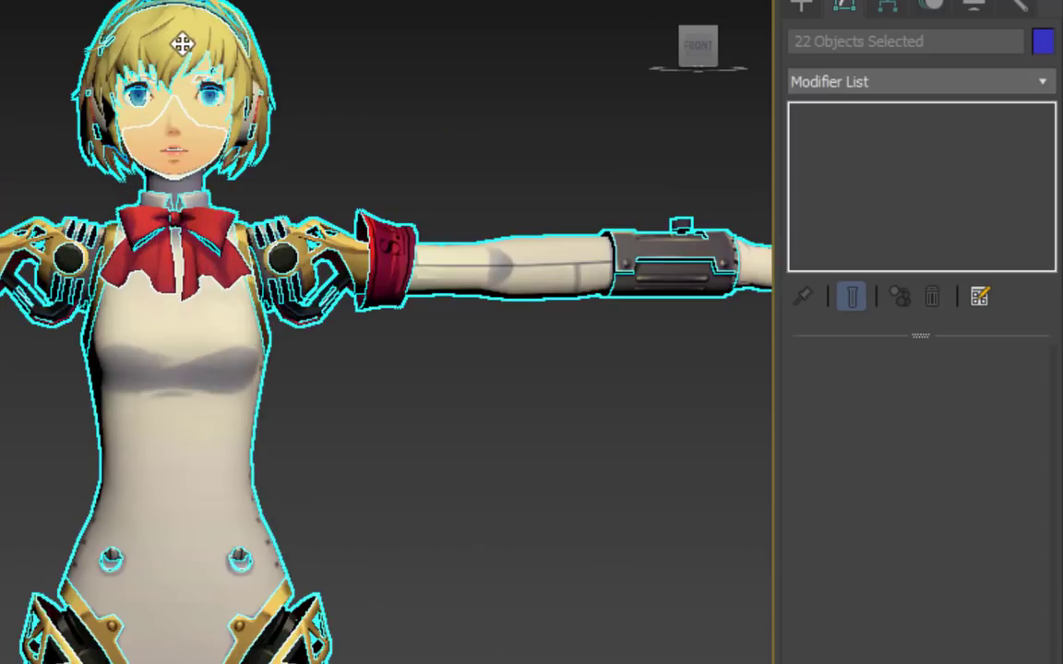
click(179, 42)
scroll(451, 195, down, 6)
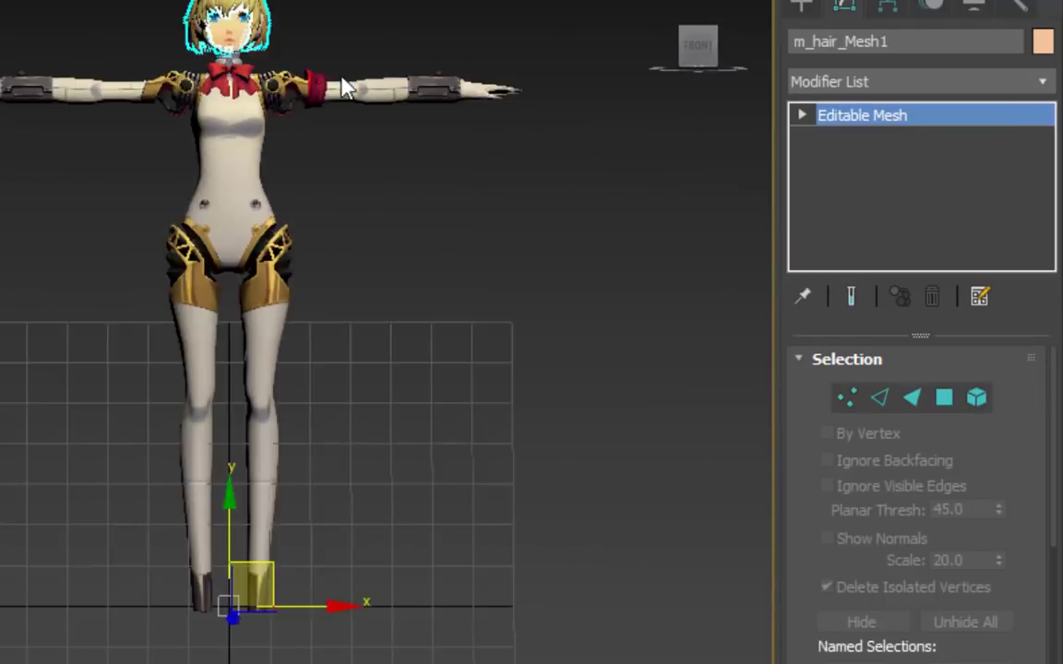
scroll(541, 451, up, 3)
scroll(493, 659, down, 3)
drag(492, 660, 64, 249)
scroll(184, 219, up, 4)
scroll(185, 218, up, 2)
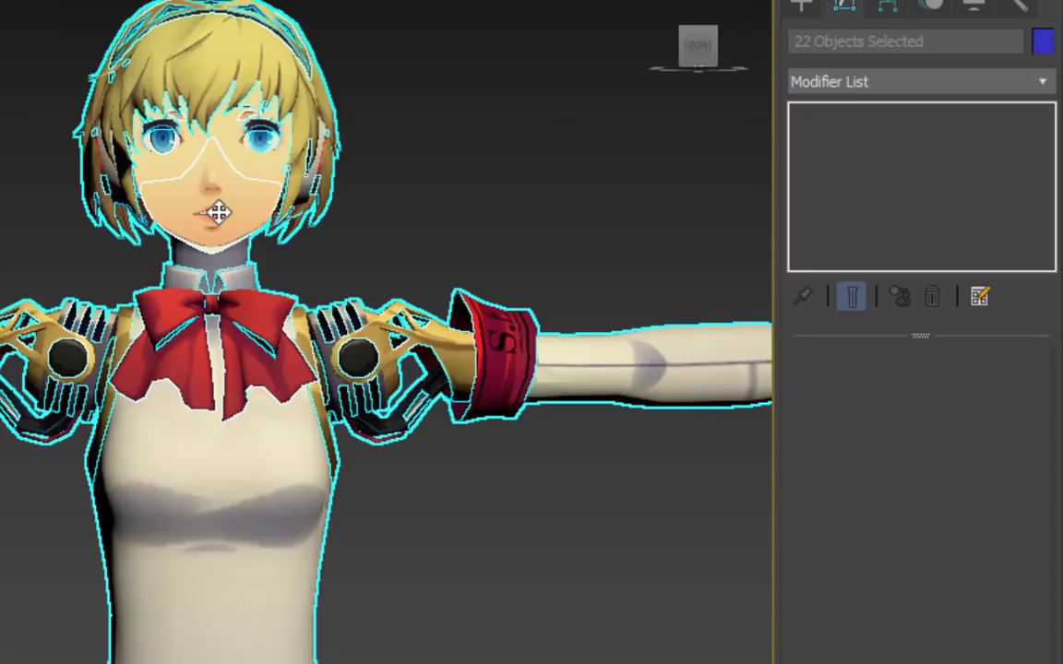
right_click(218, 213)
mouse_move(308, 486)
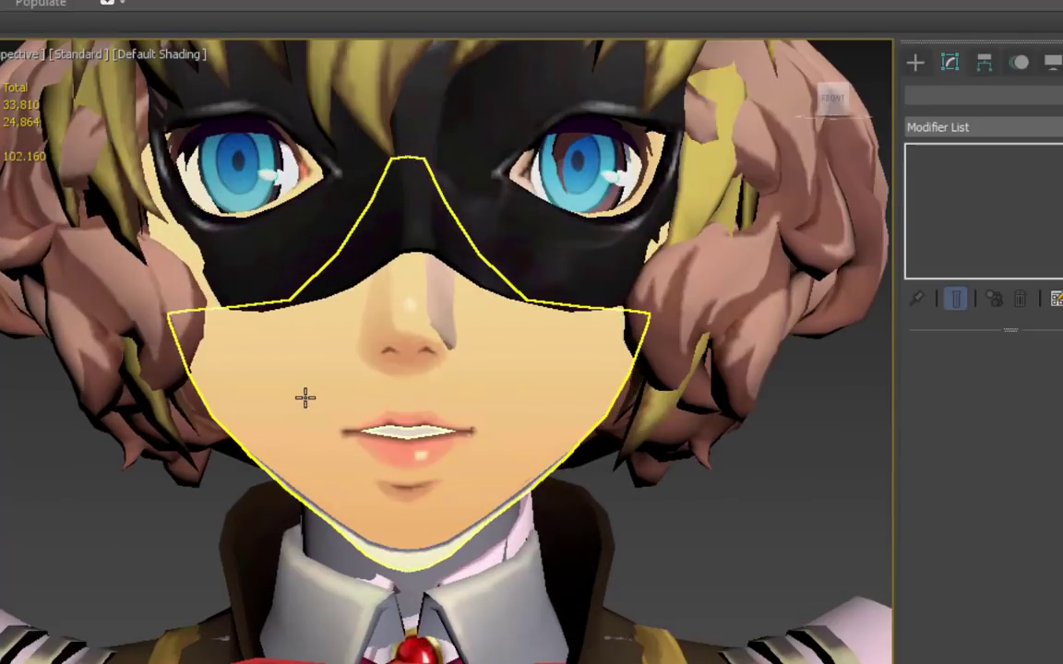
Try a Skin Wrap modifier on the Aigis mouth mesh with c0007_face_051_Mesh1 added as its control object.
click(306, 397)
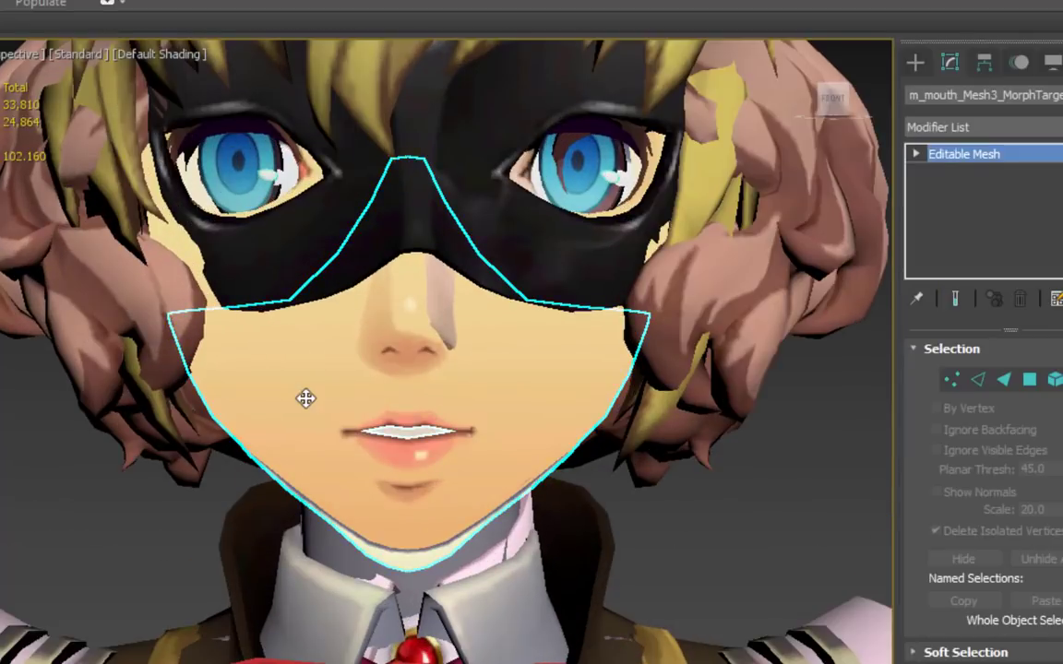
click(1020, 129)
scroll(1020, 139, up, 4)
scroll(1020, 138, down, 1)
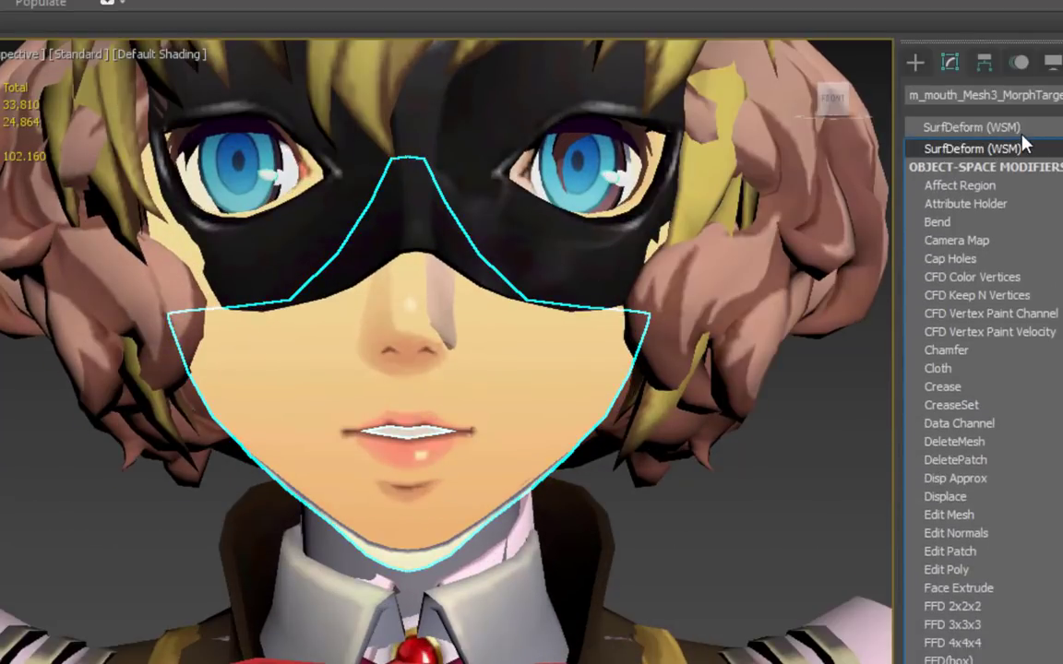
scroll(1022, 140, down, 15)
click(1008, 222)
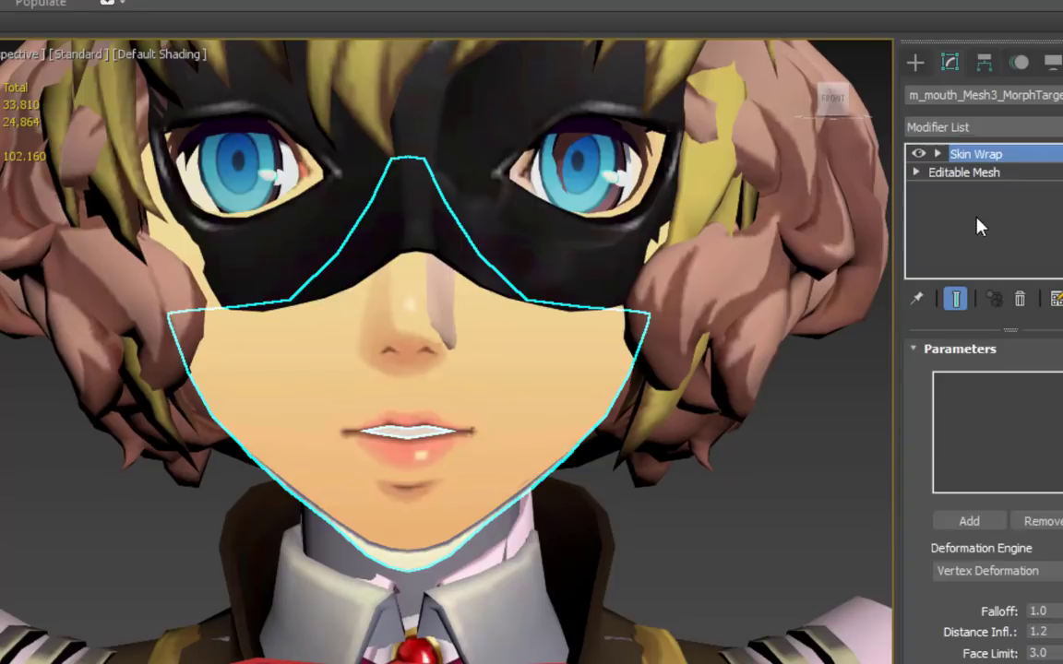
click(969, 521)
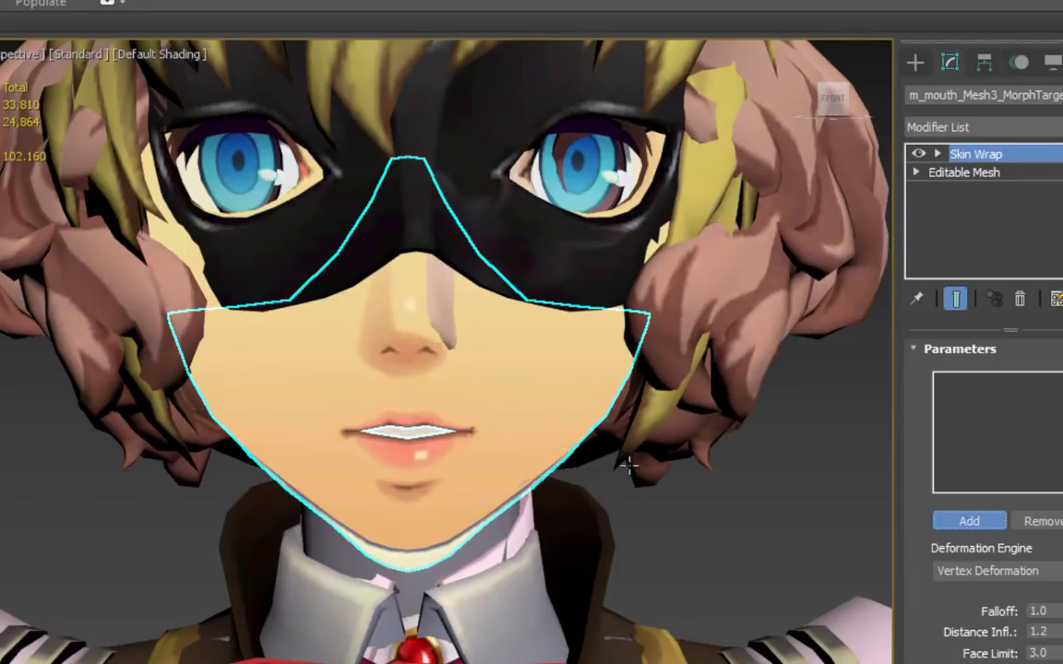
click(517, 426)
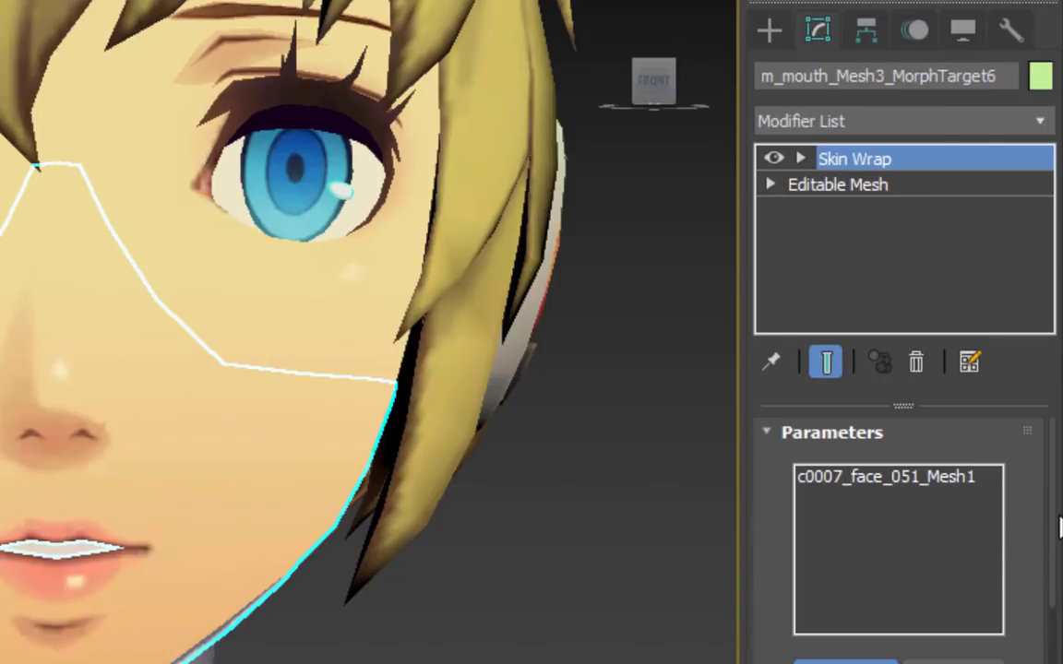
Reselect the Aigis mouth mesh and convert its Skin Wrap to a Skin modifier.
scroll(1046, 597, down, 5)
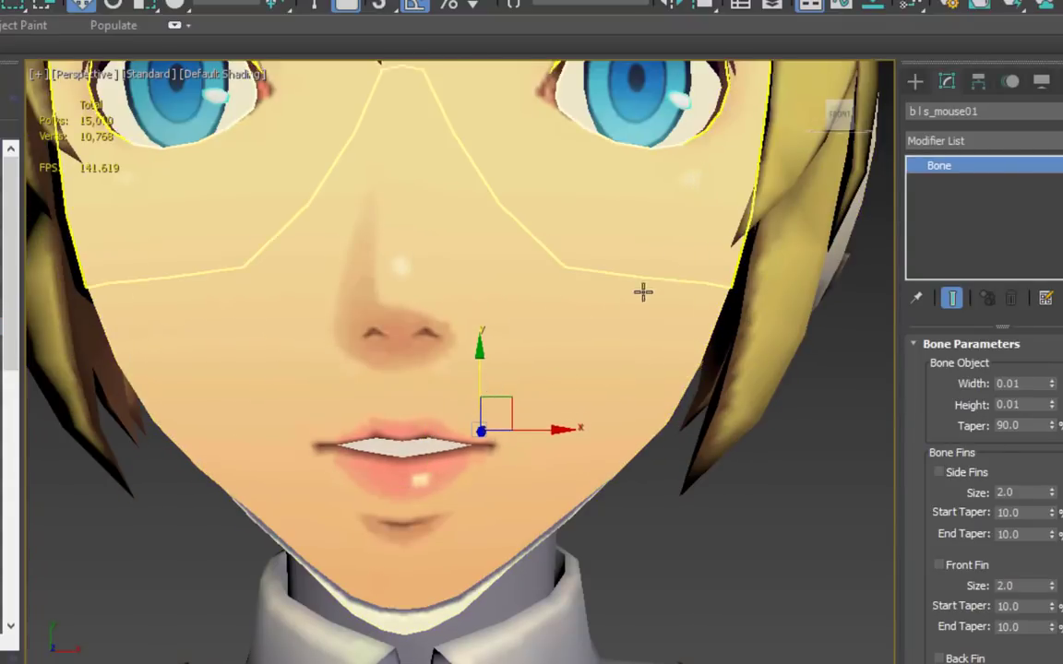
click(572, 396)
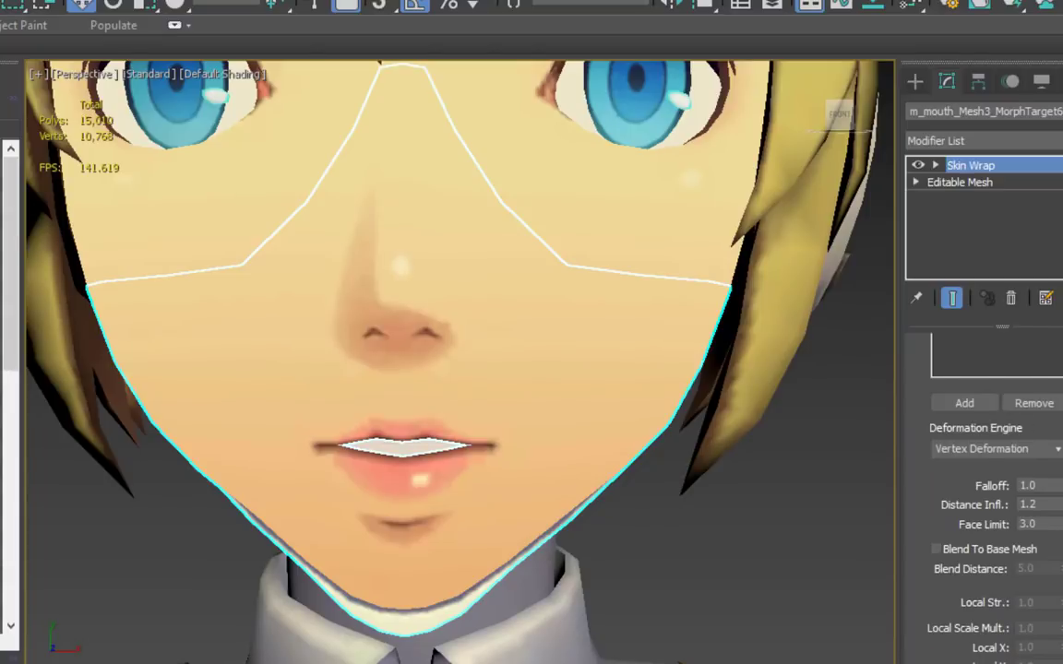
scroll(992, 461, down, 5)
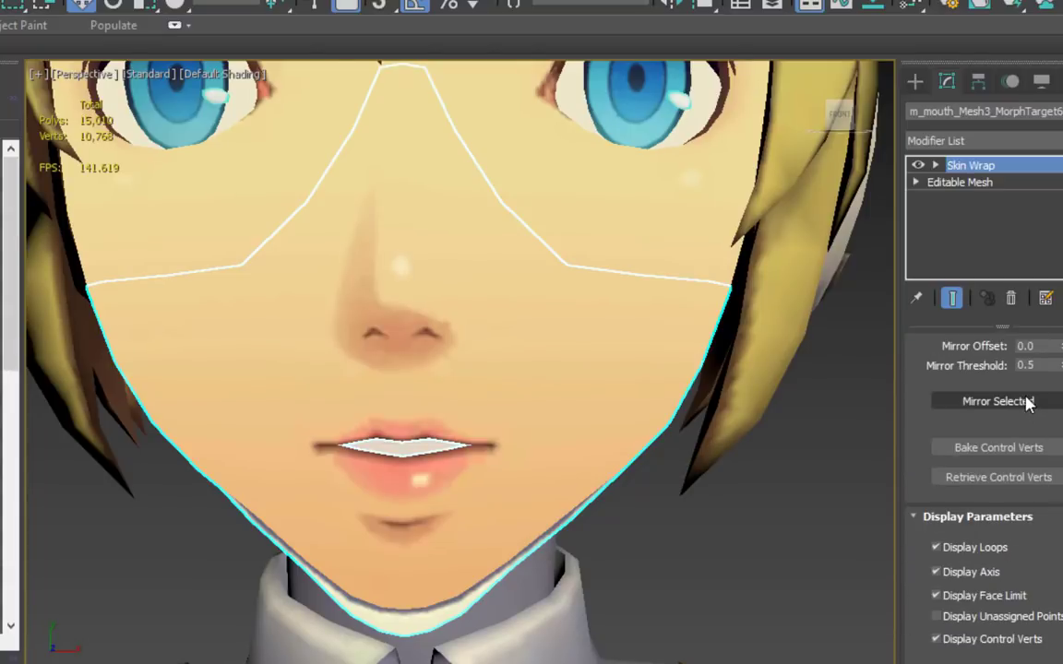
scroll(1056, 595, up, 3)
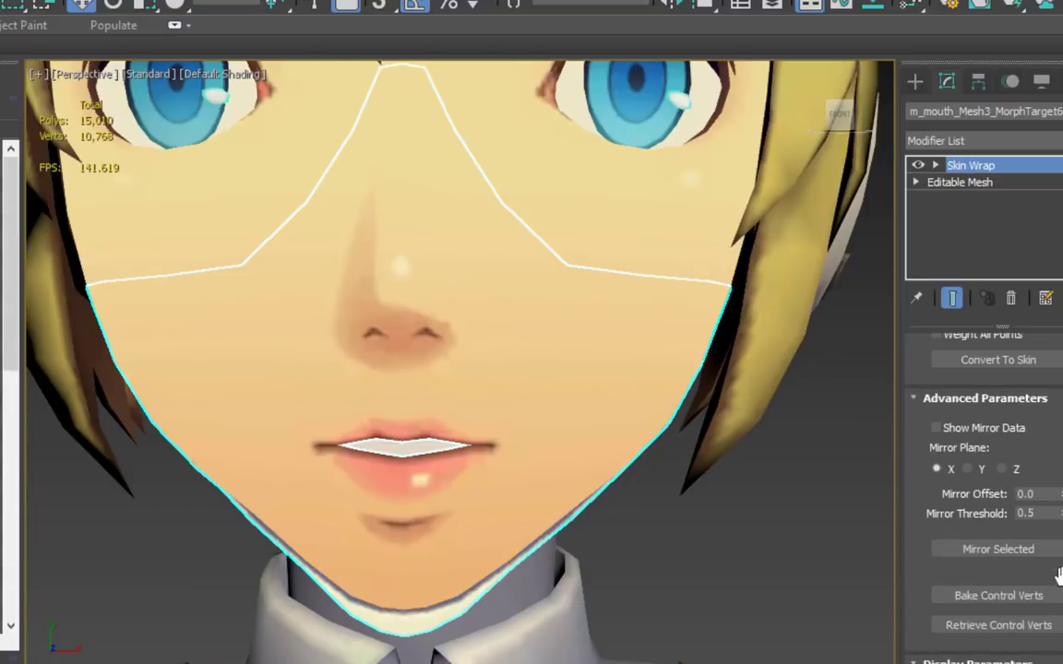
click(1022, 363)
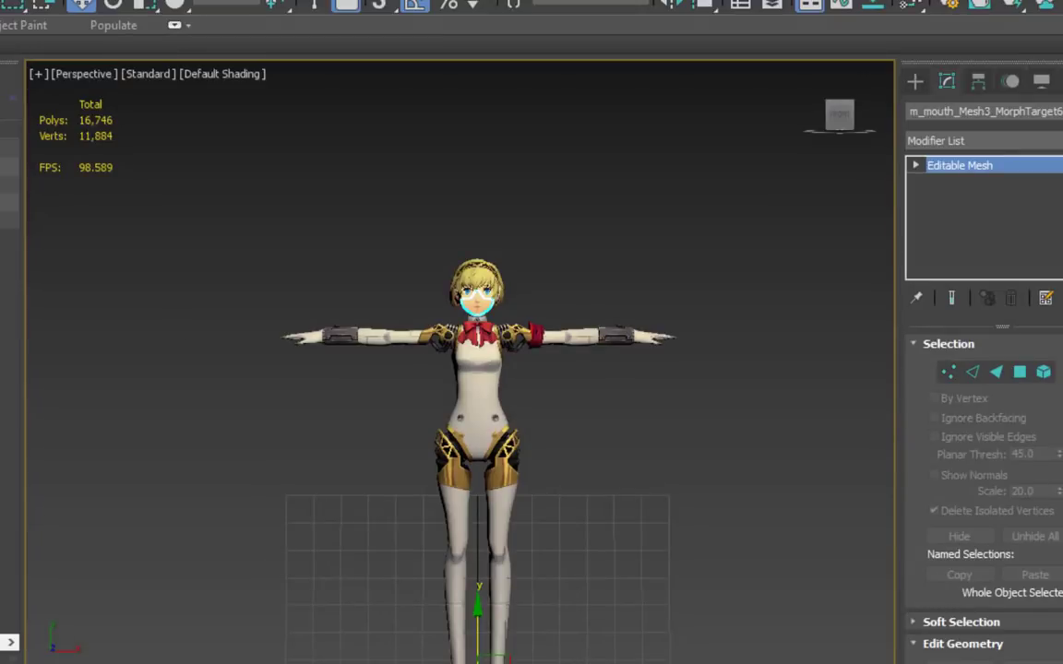
Select all the Aigis meshes and apply one shared Skin modifier to them.
click(312, 264)
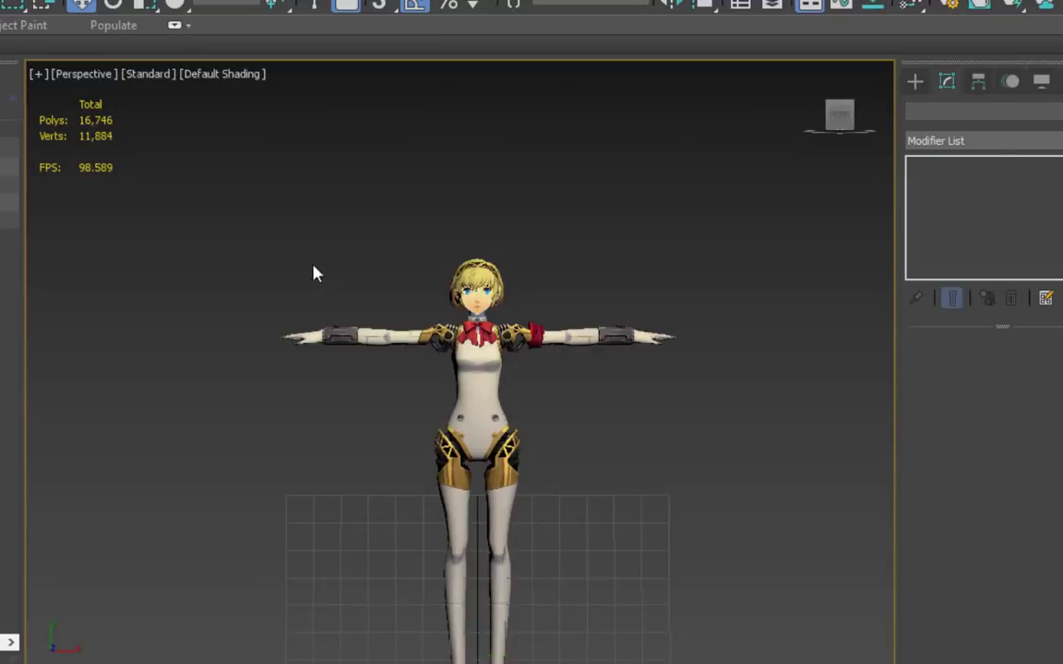
key(ctrl+a)
click(1005, 145)
text(skin)
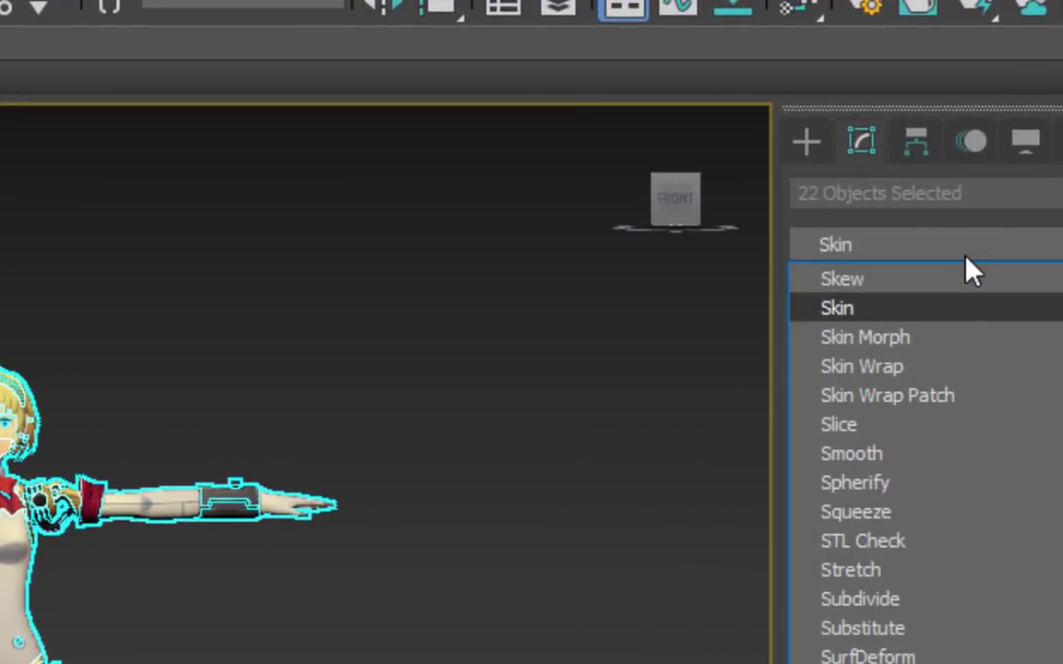
key(Return)
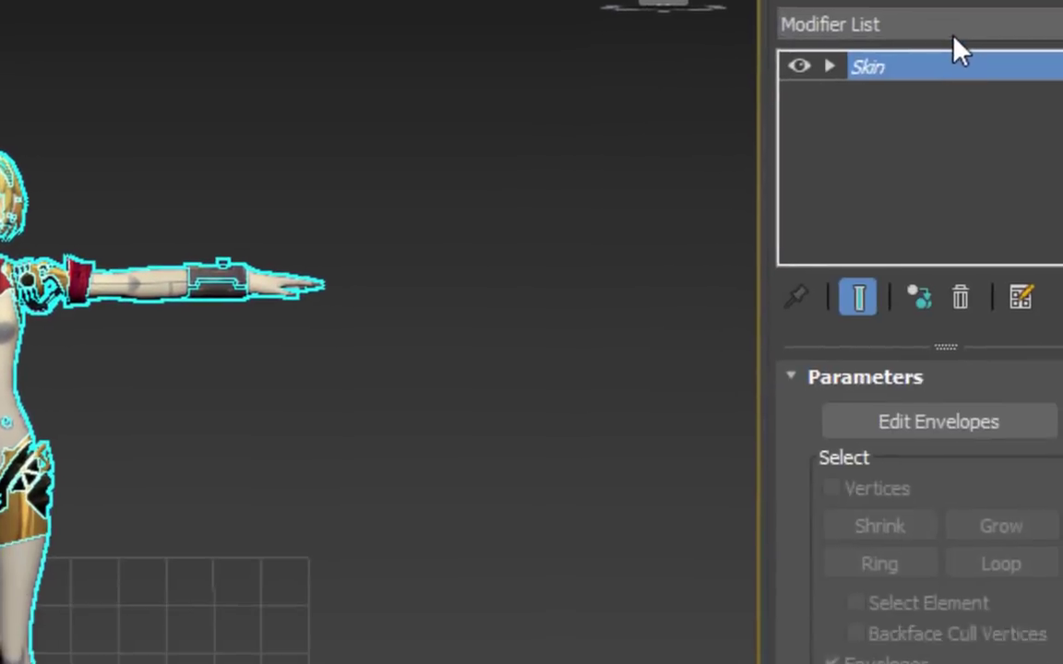
Add the whole bone hierarchy of Haru's rig, including rot and Bip01 with their child bones, to the Skin modifier.
click(895, 63)
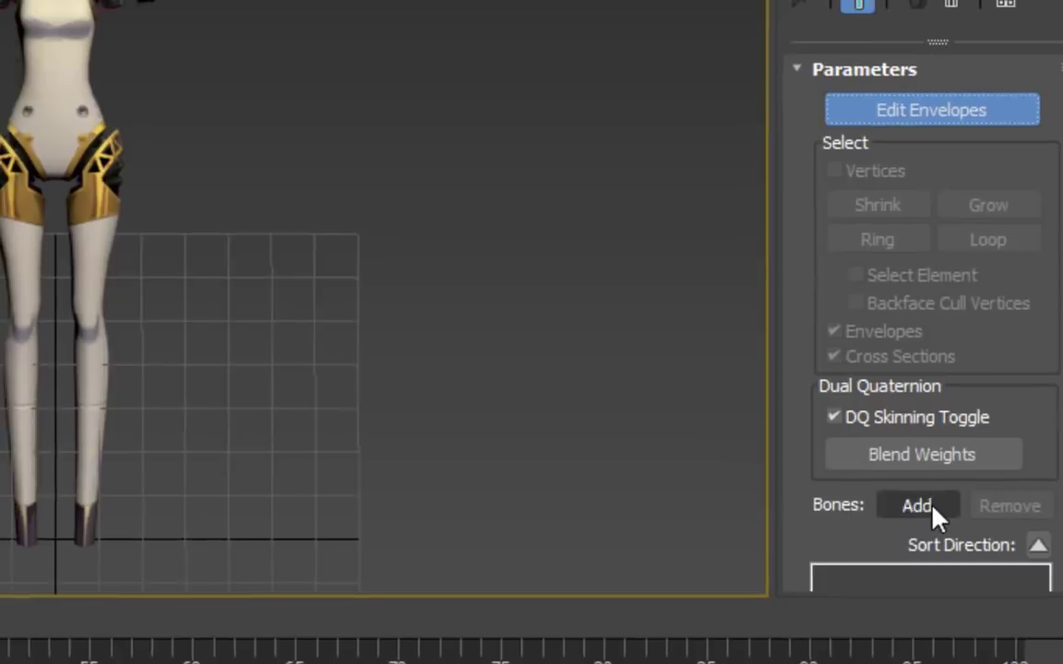
click(906, 492)
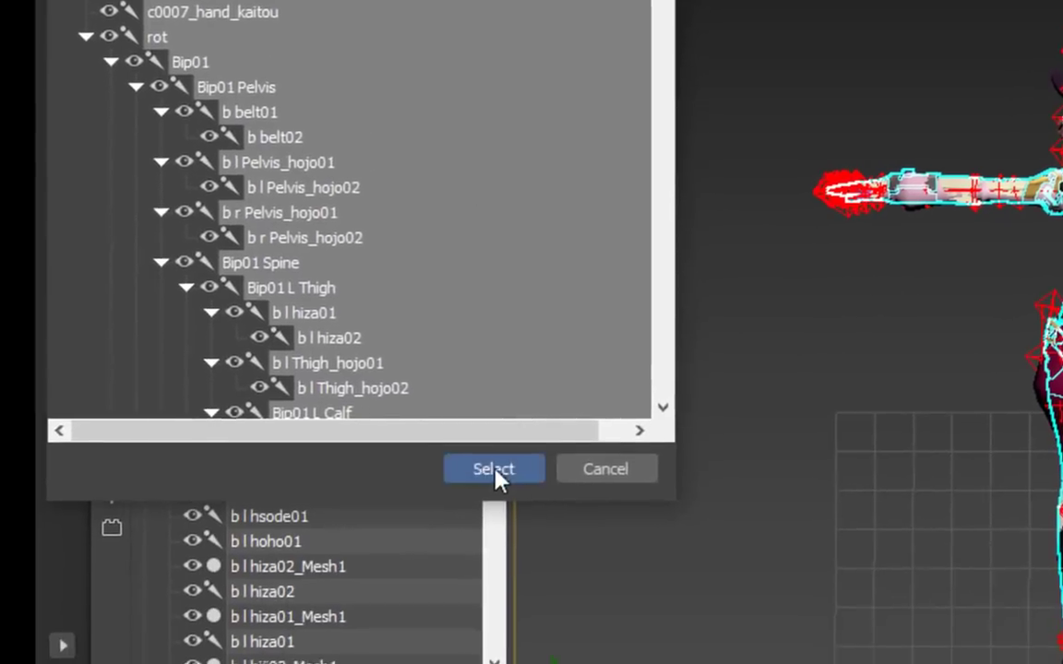
click(473, 603)
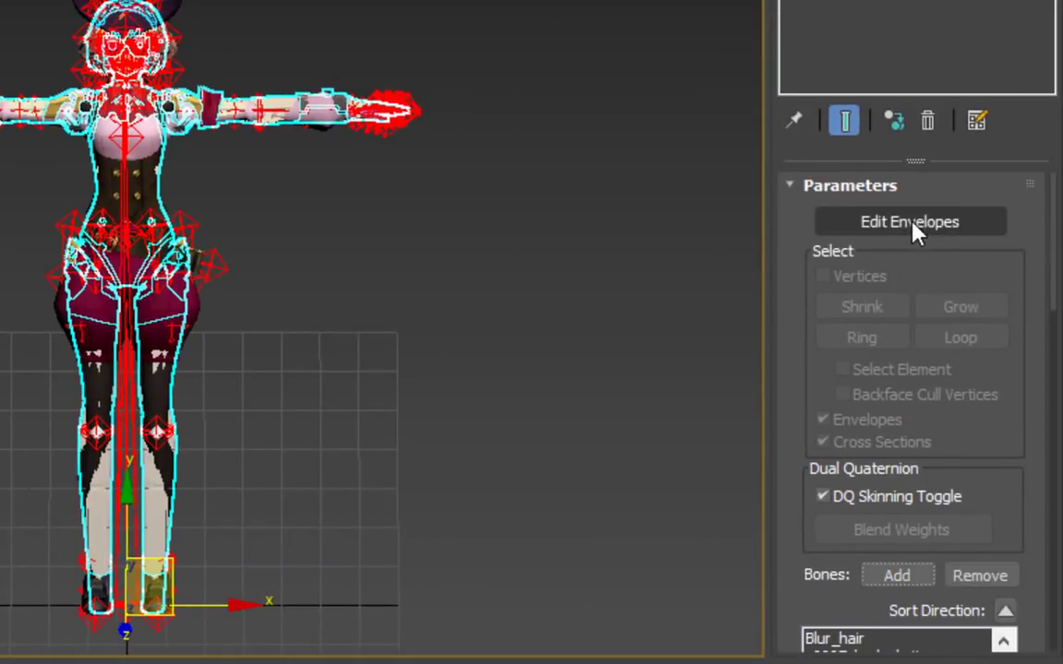
Enable envelope editing with vertex selection on the shared Skin modifier and set its Bone Affect Limit to 4.
click(940, 226)
click(873, 281)
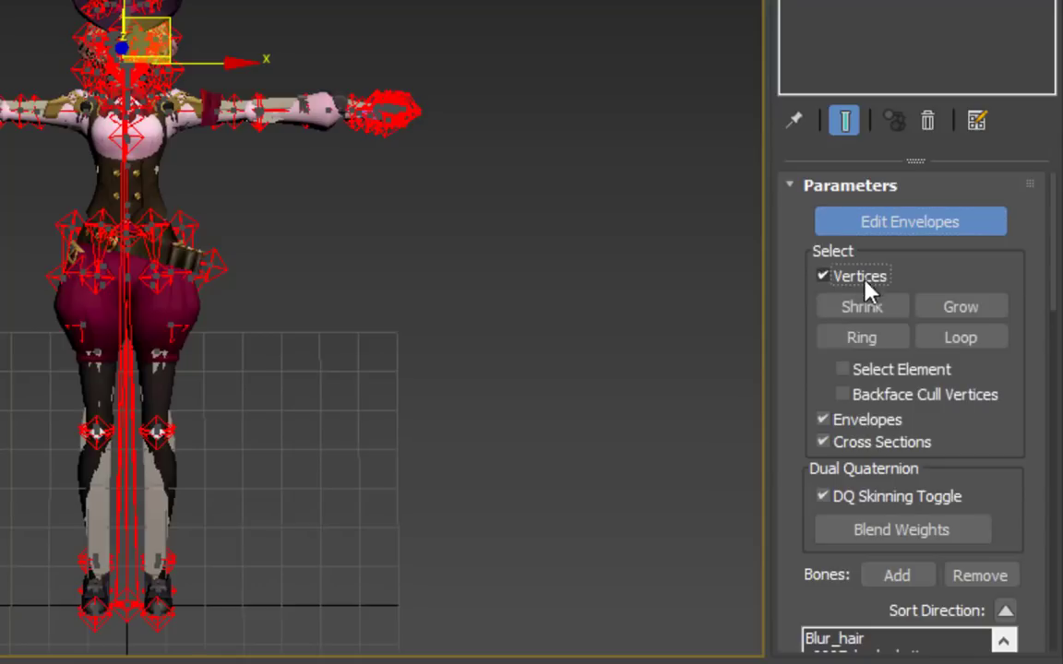
scroll(817, 401, down, 5)
scroll(790, 434, down, 8)
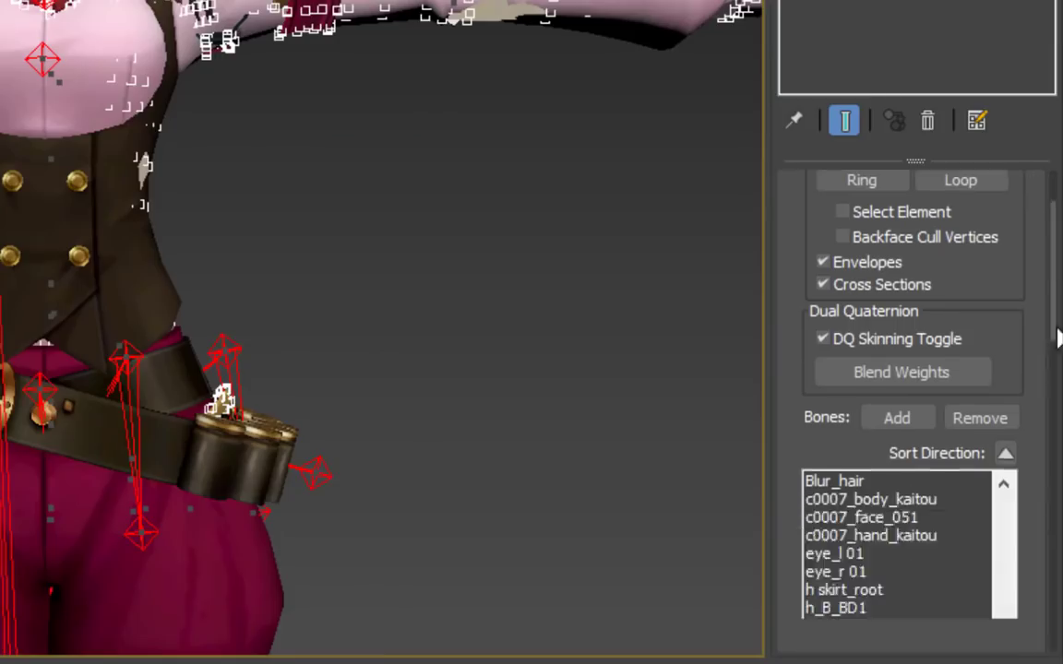
scroll(1058, 416, down, 10)
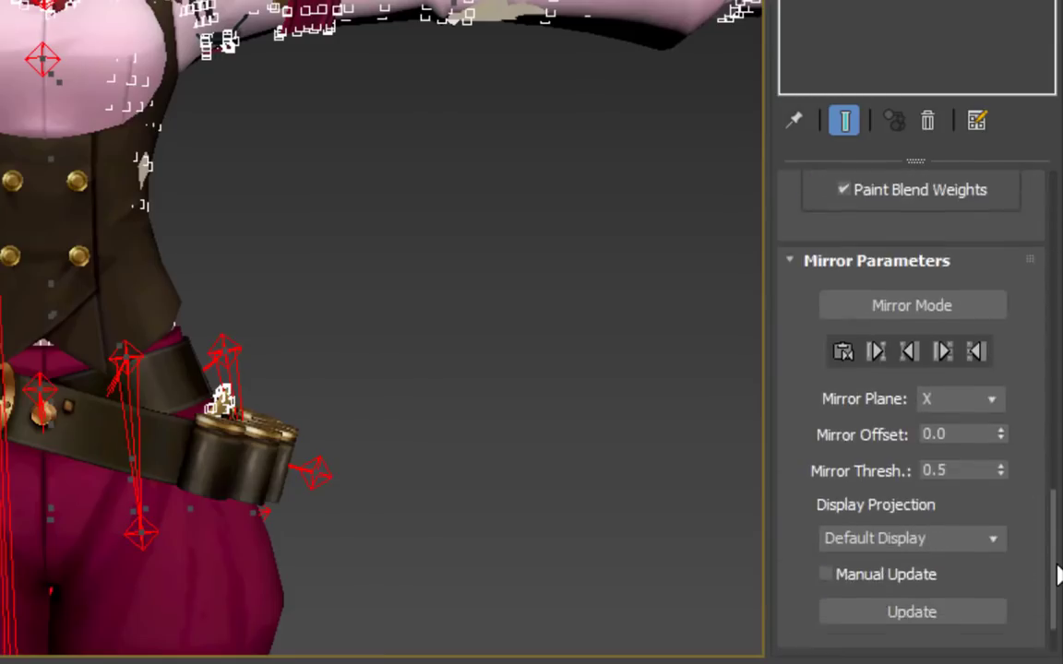
click(924, 611)
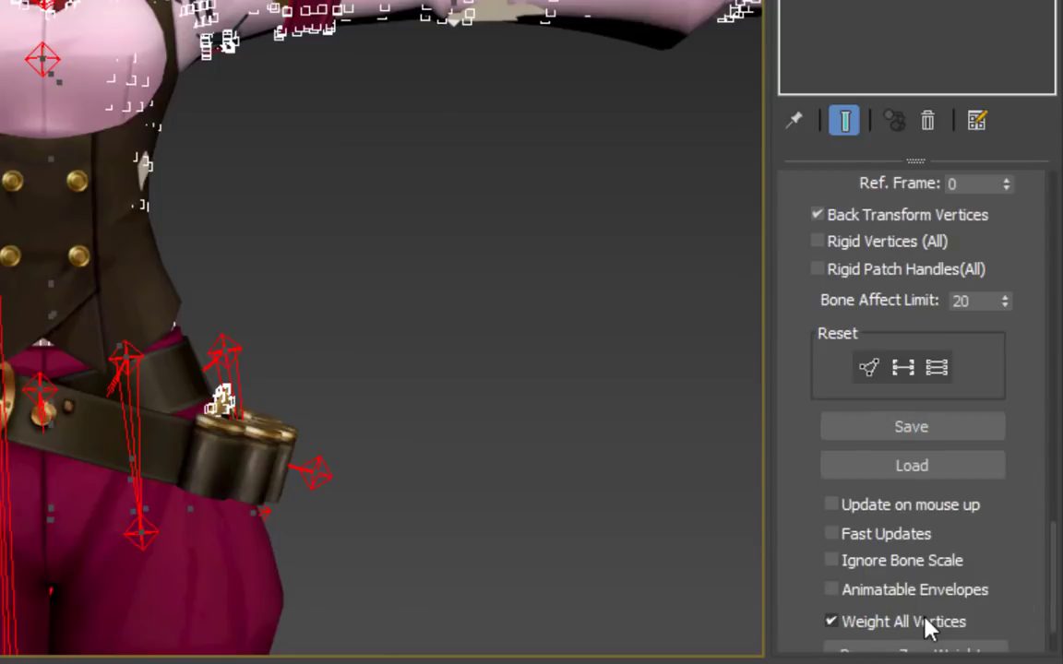
double_click(964, 301)
key(Return)
scroll(986, 521, down, 2)
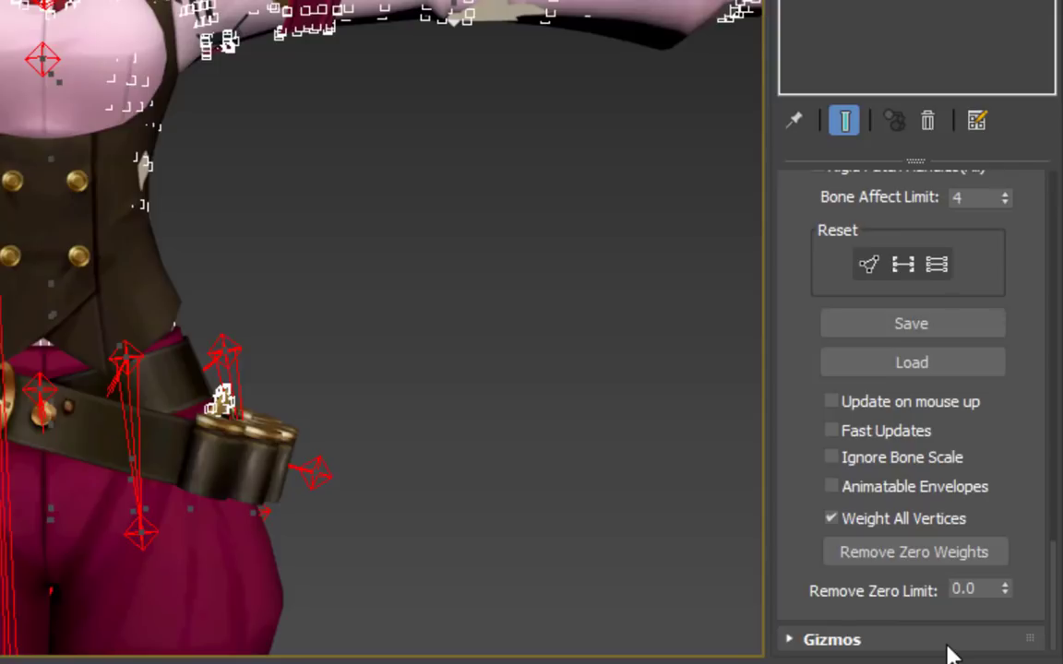
Collapse the Skin modifier's Display and Advanced Parameters sections and open the Weight Tool for the selected vertices.
scroll(1037, 408, up, 5)
click(902, 399)
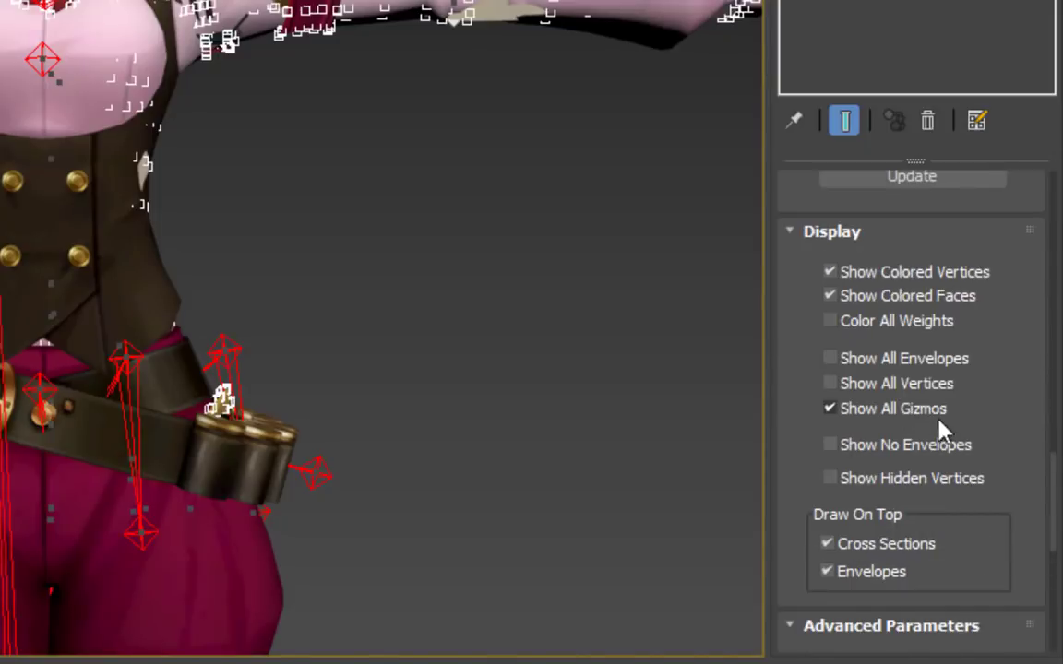
click(967, 449)
click(846, 232)
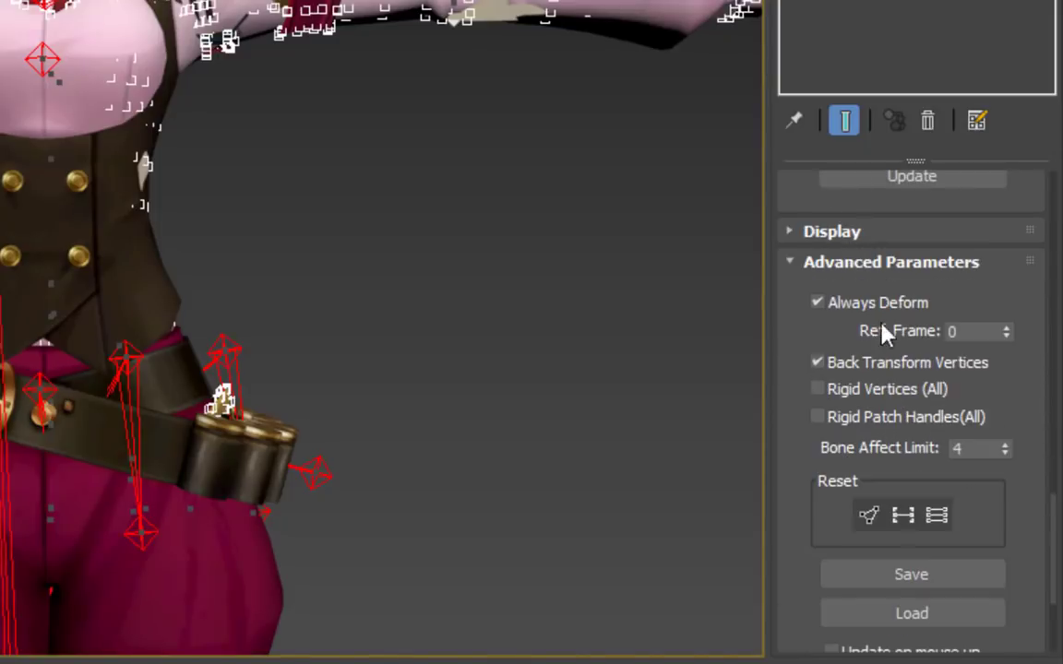
click(918, 266)
scroll(1008, 533, up, 4)
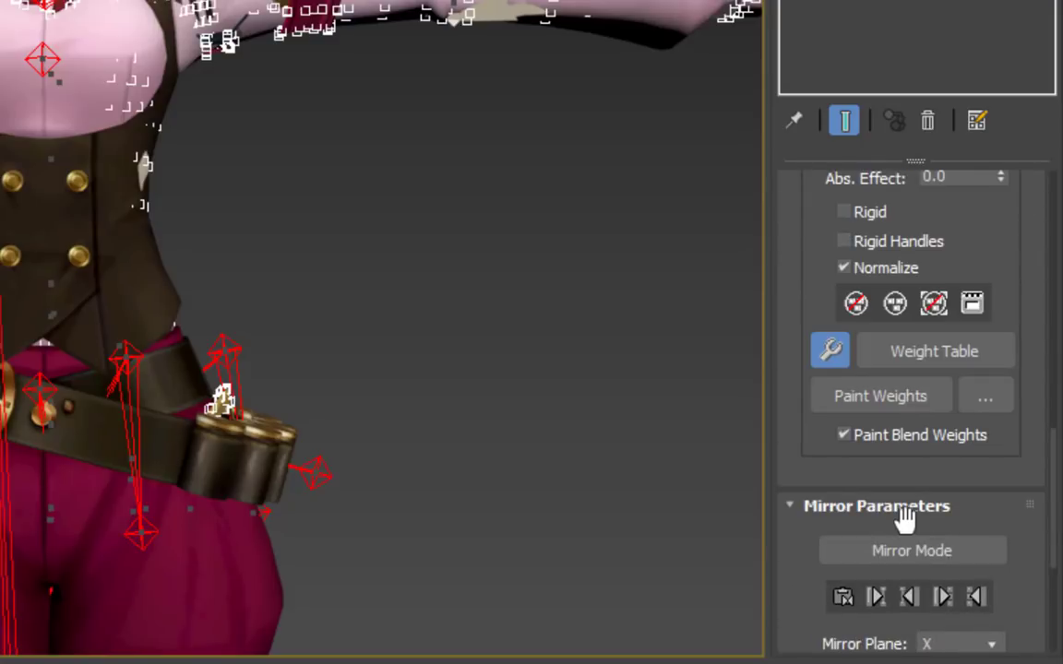
drag(1055, 493, 1051, 195)
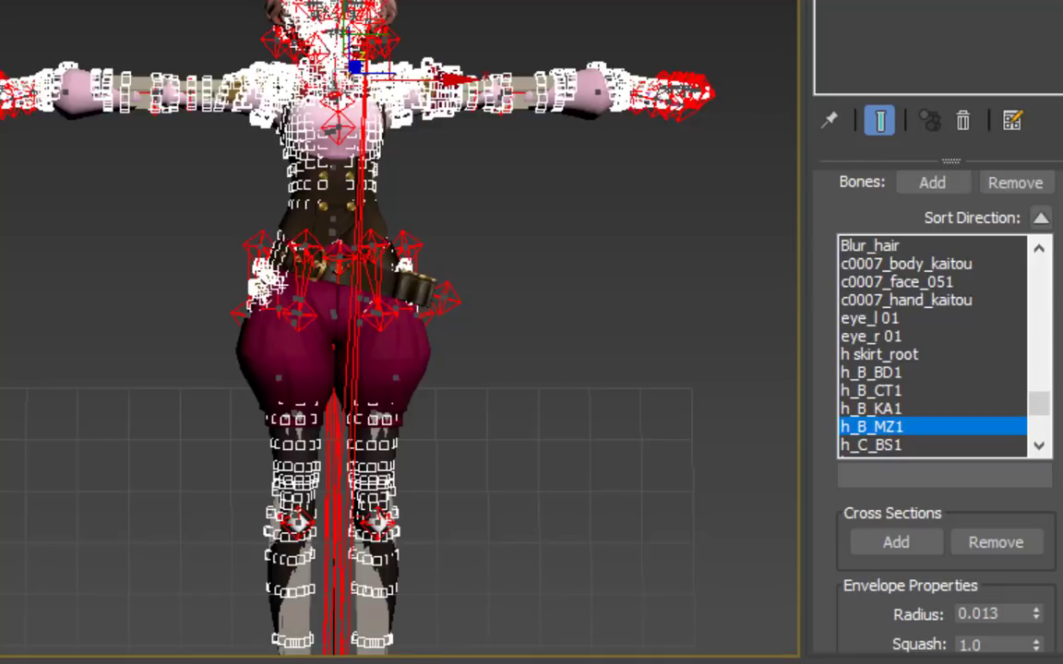
scroll(941, 369, down, 10)
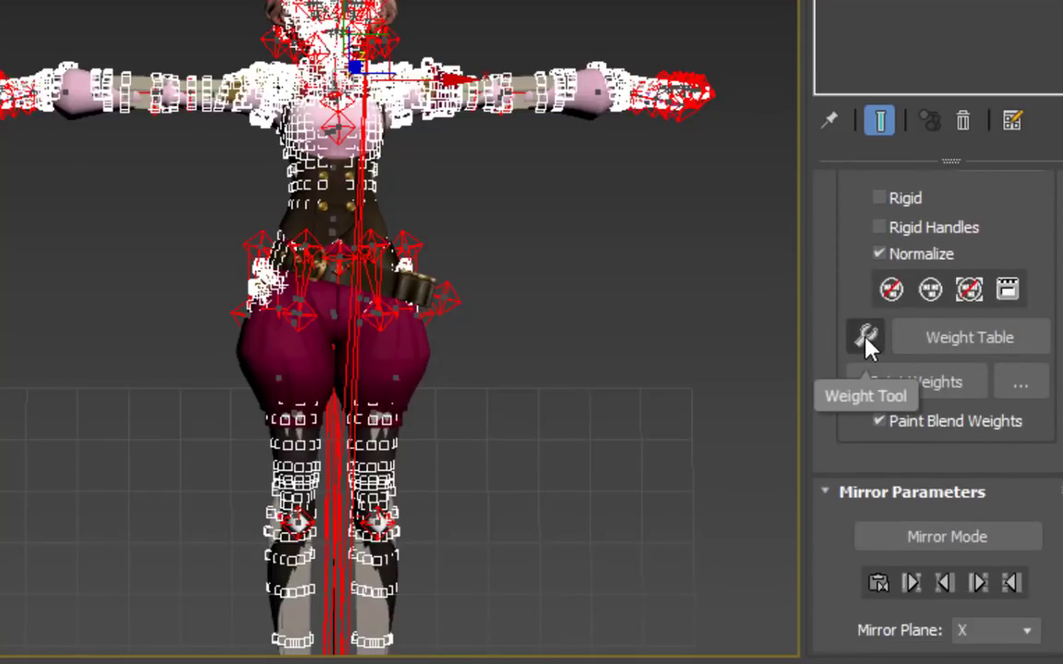
click(865, 338)
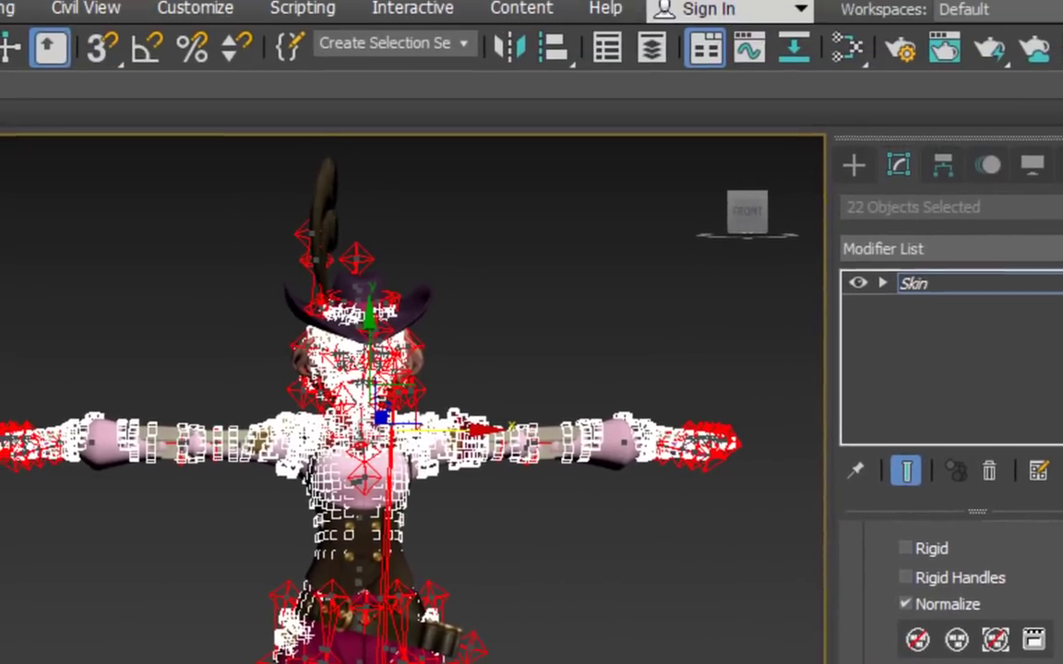
Assign the hotkey Ctrl+W to the Weight Tool Dialog (Skin) action in the user interface customization.
click(208, 15)
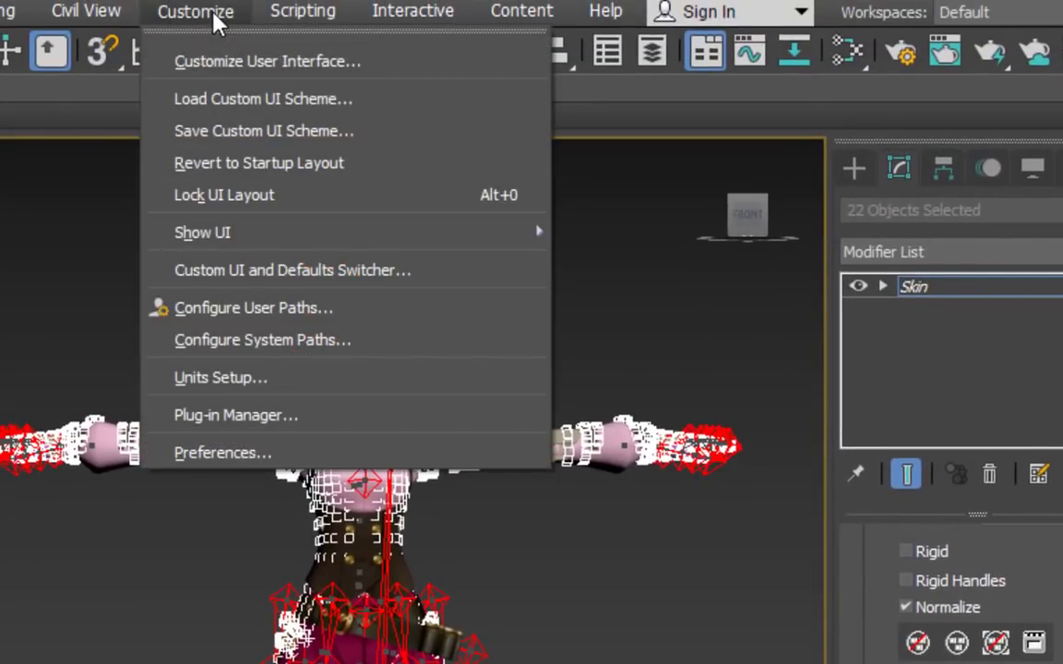
click(224, 61)
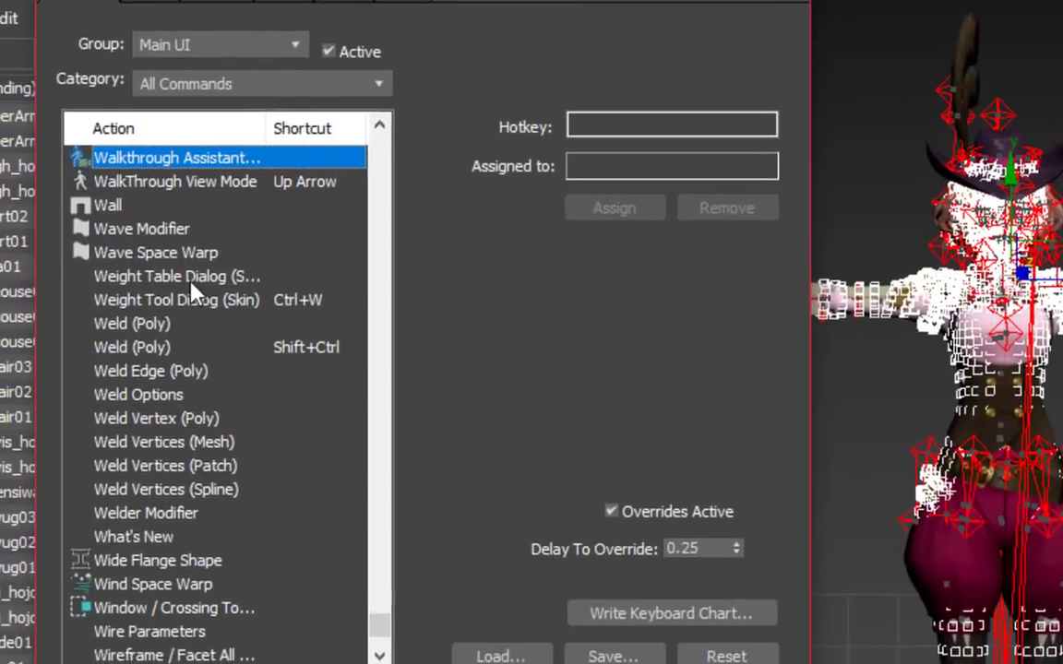
click(193, 277)
click(238, 302)
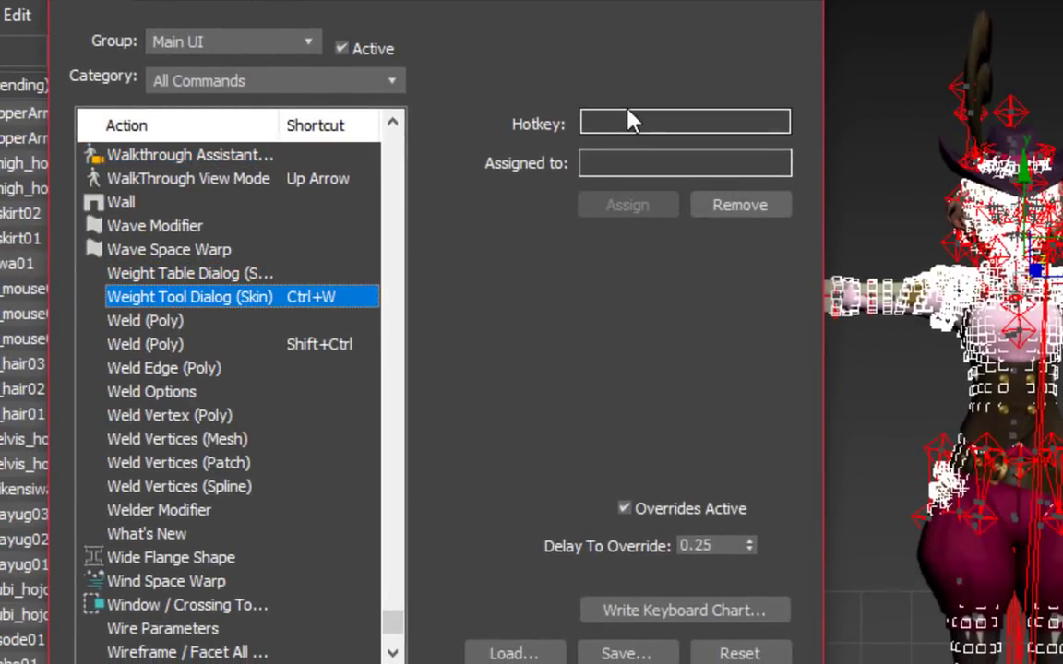
click(646, 123)
key(ctrl+w)
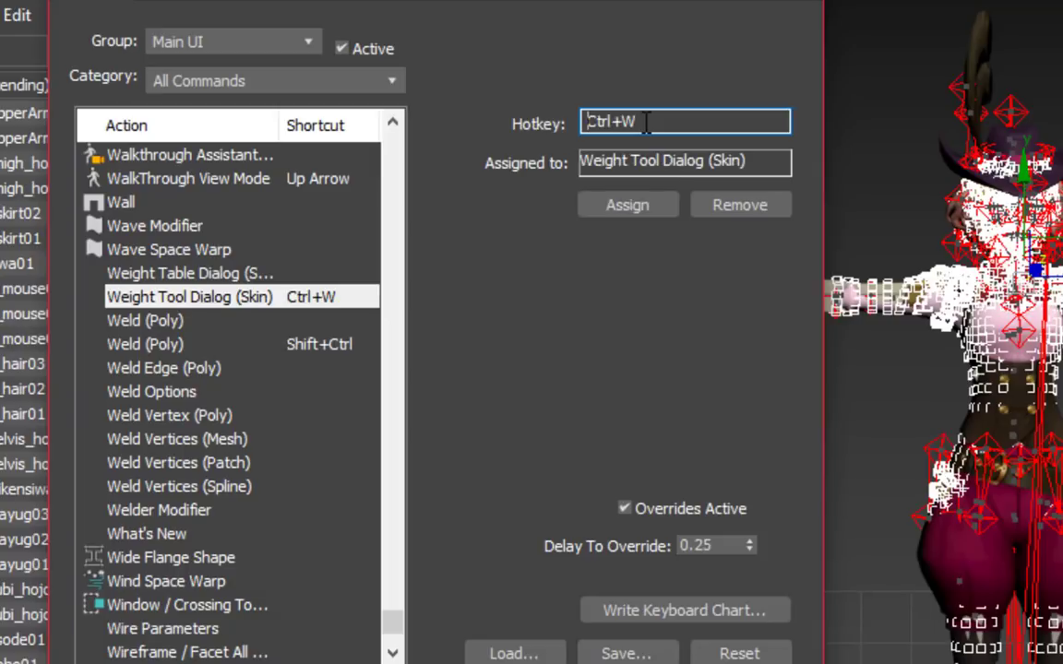
click(631, 212)
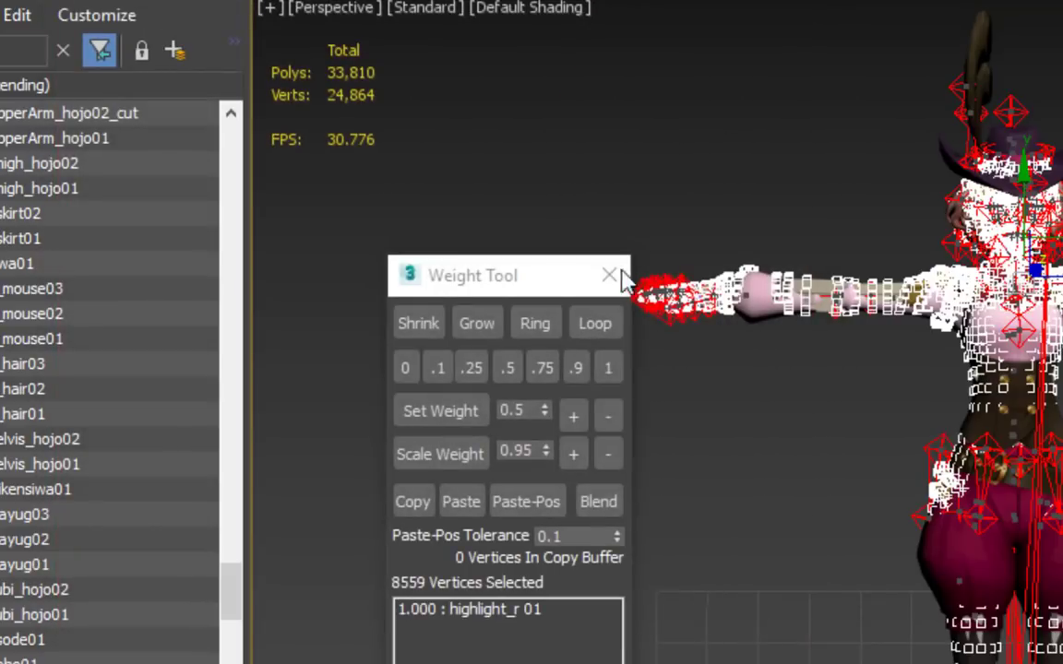
Try the Weight Tool's hotkey by repeatedly closing and reopening its dialog.
click(611, 275)
key(ctrl+w)
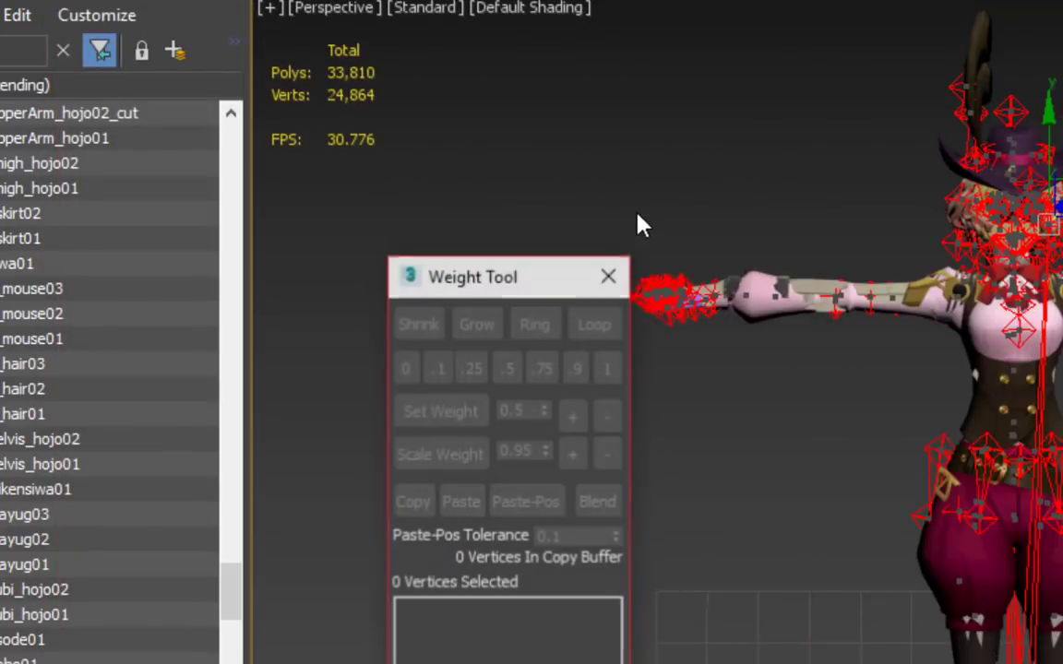
click(612, 275)
key(ctrl+w)
click(605, 284)
Select all vertices of the skinned model and reopen the Weight Tool beside it.
scroll(601, 184, down, 4)
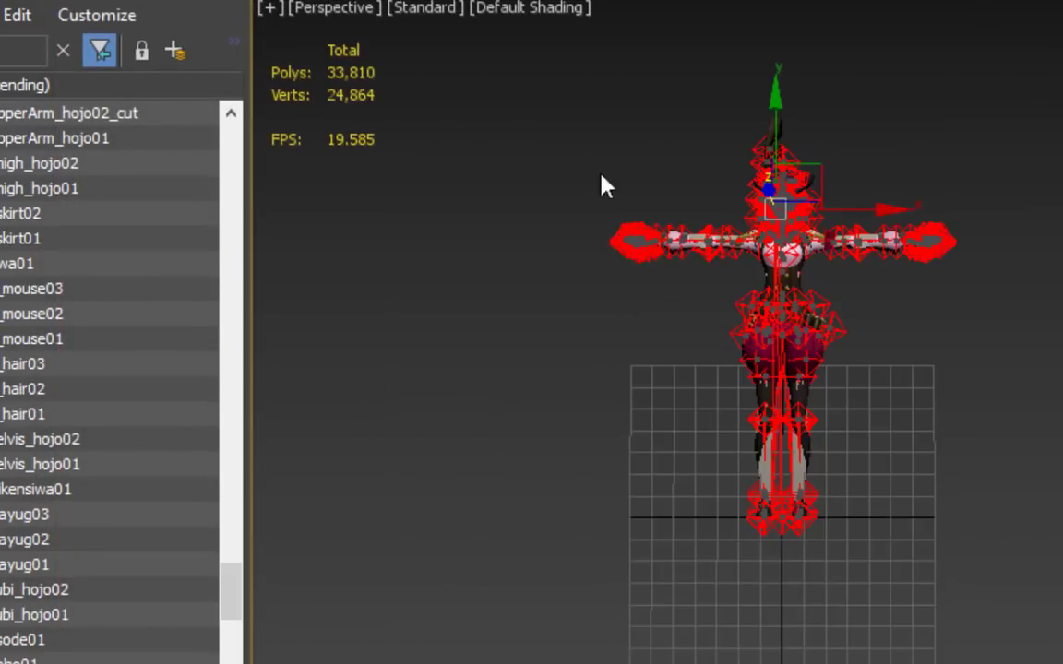
drag(540, 55, 1060, 590)
scroll(747, 268, up, 4)
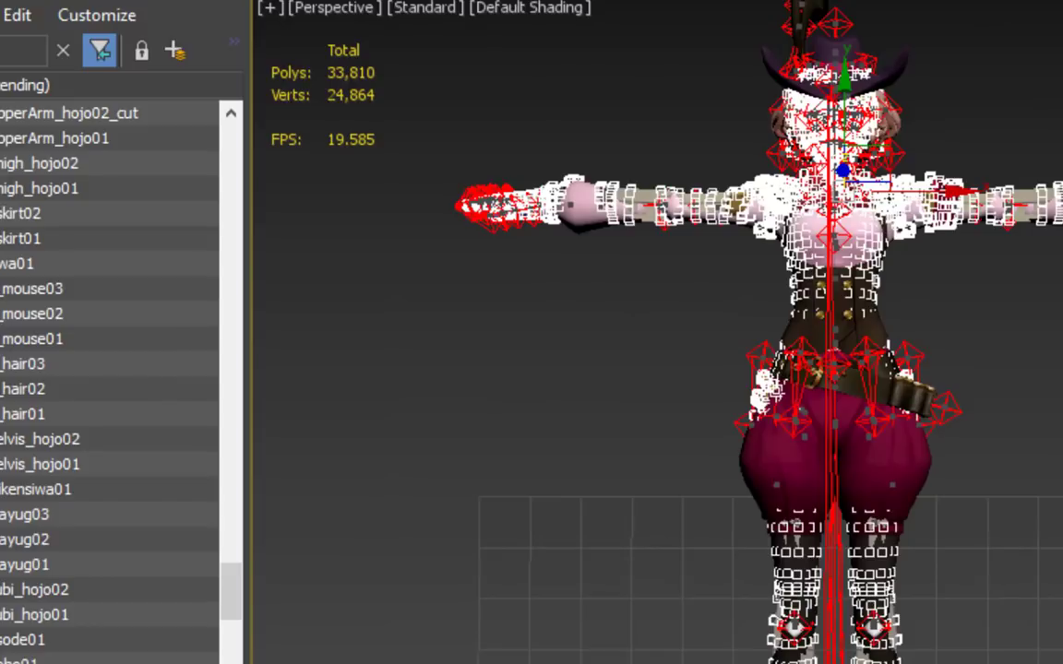
key(ctrl+w)
drag(497, 293, 348, 190)
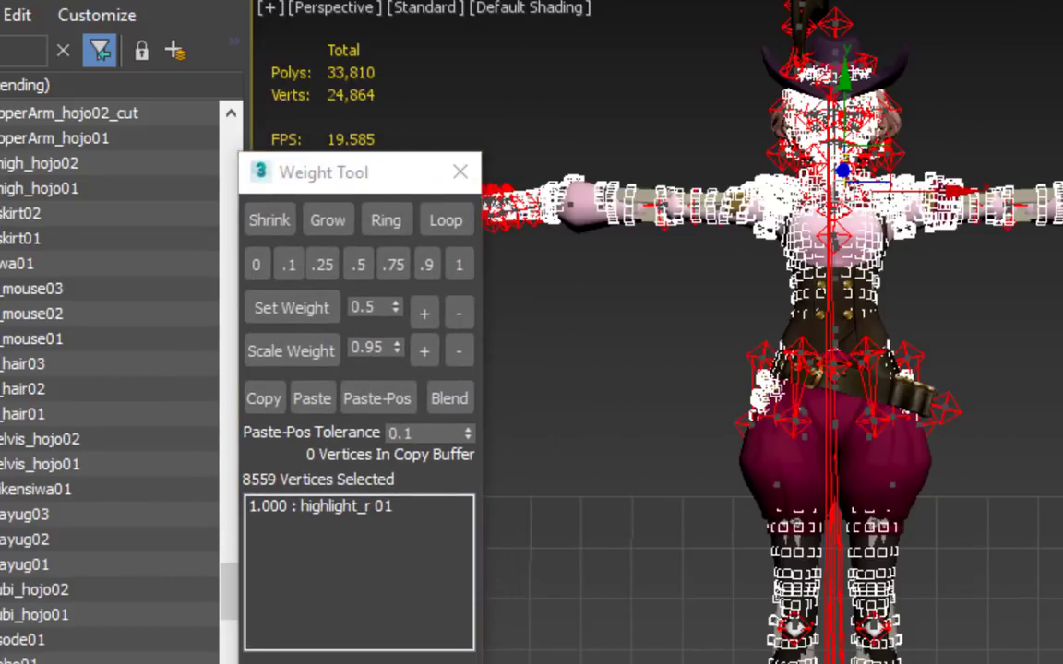
Weight all selected vertices to Bip01 Pelvis, trying the preset weights from 0 to .9 and finishing at 1.
scroll(900, 353, up, 5)
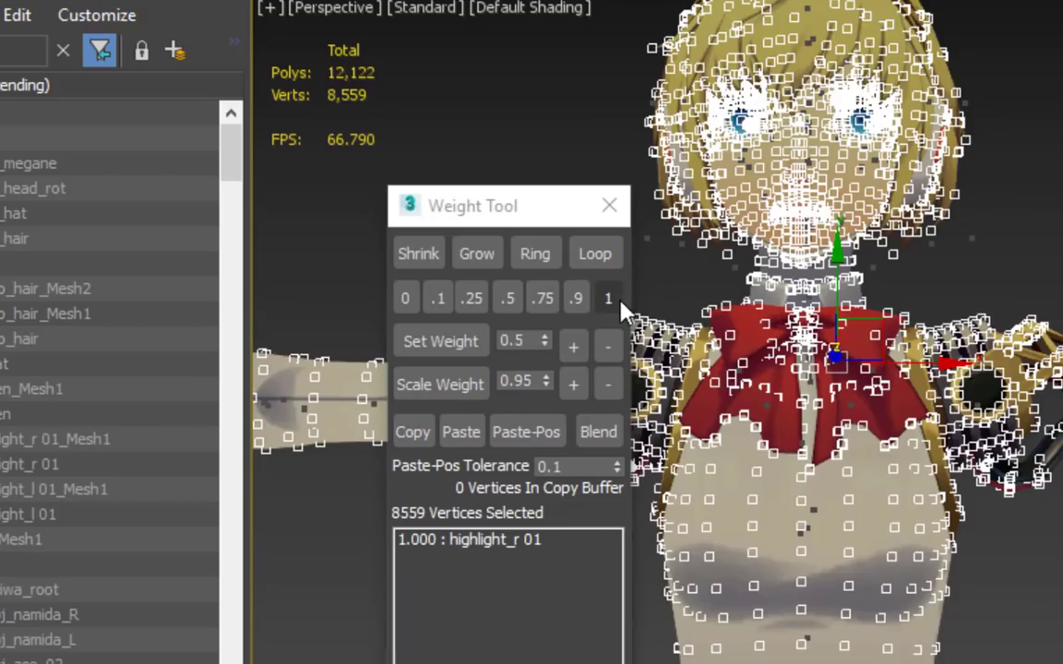
click(608, 298)
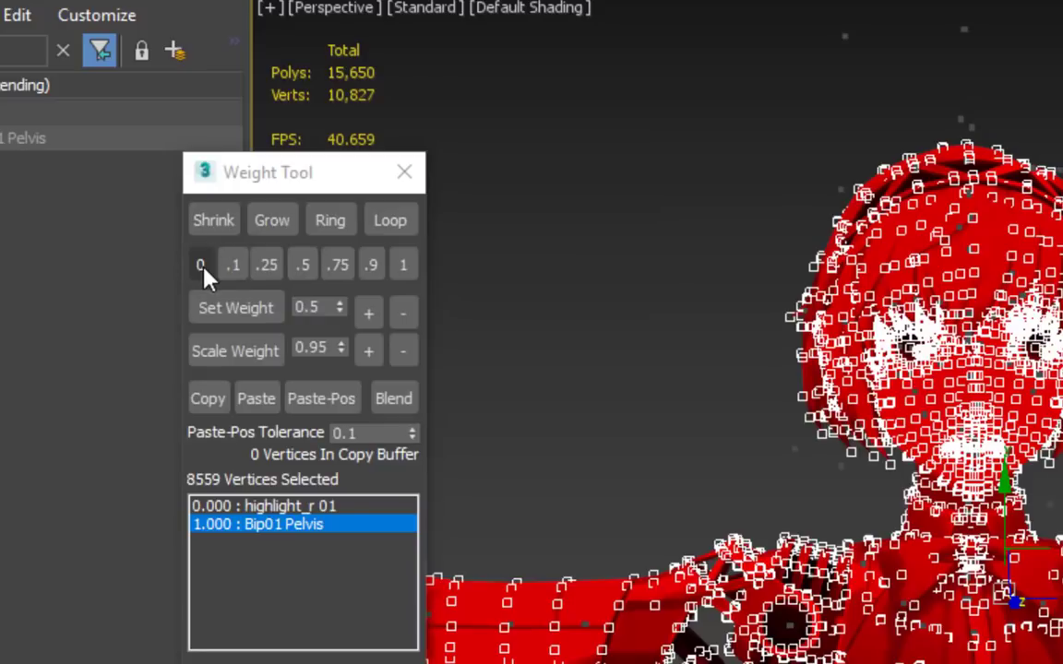
click(202, 266)
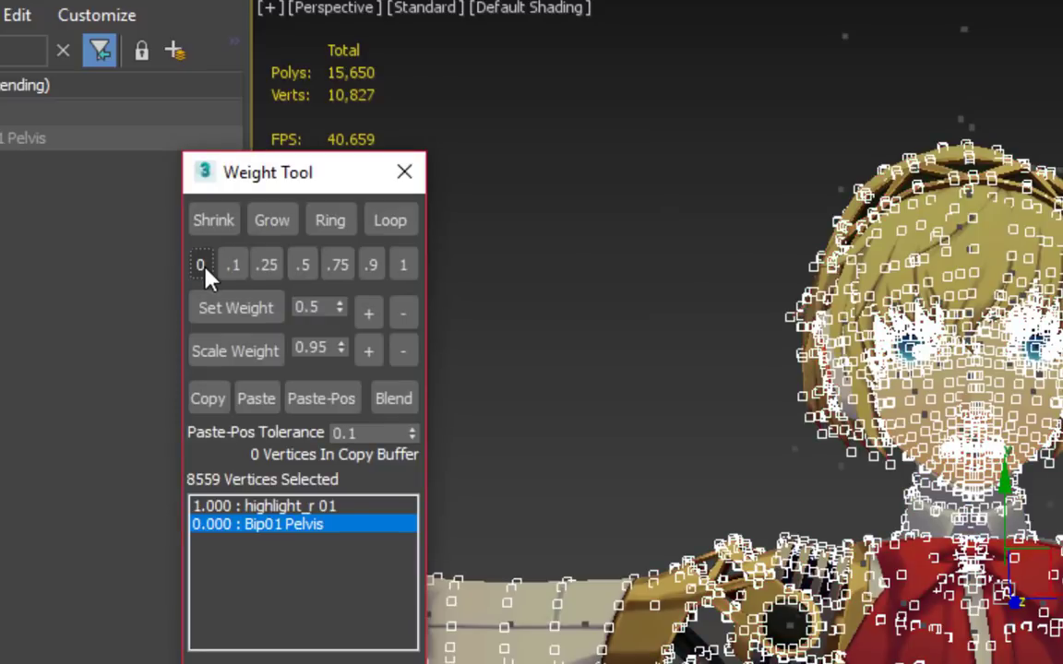
click(232, 266)
click(267, 266)
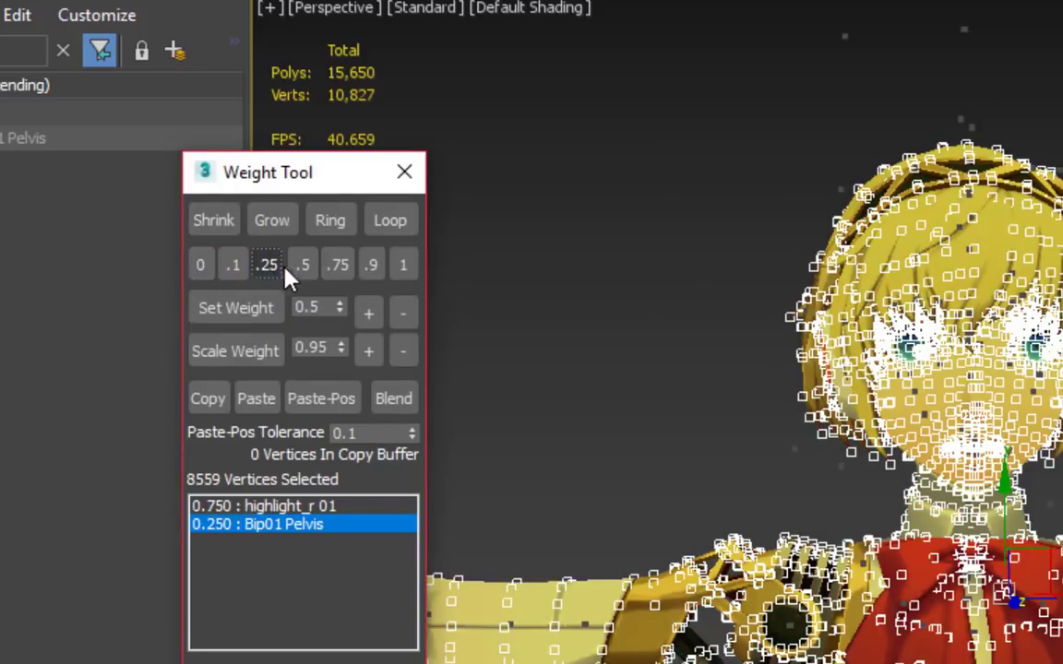
click(303, 265)
click(337, 265)
click(370, 267)
click(403, 266)
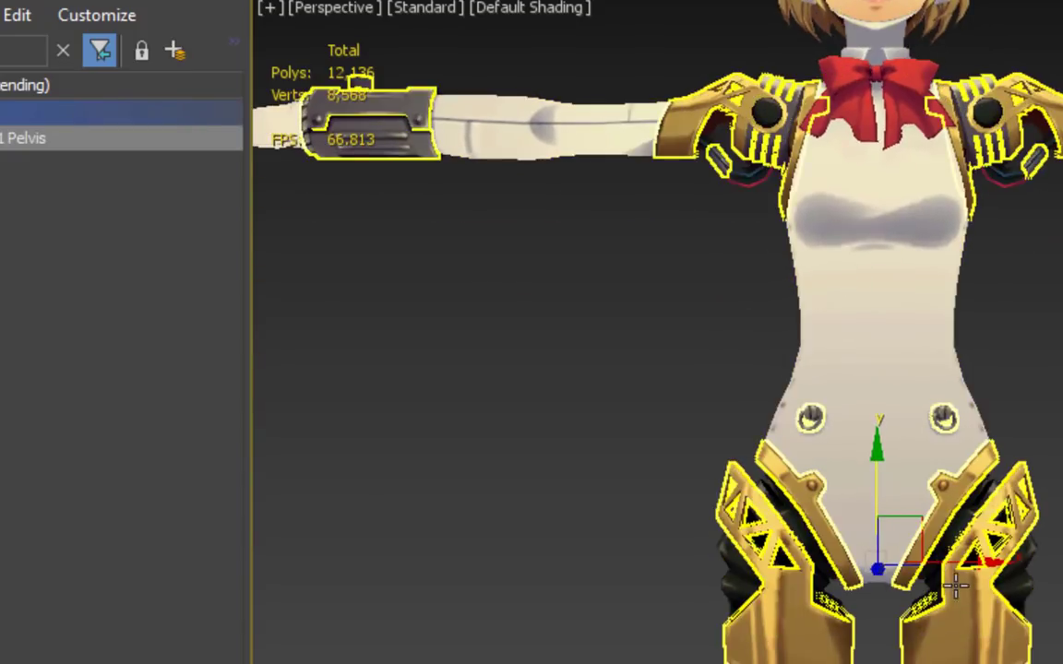
Test the pelvis weighting by moving and rotating the Bip01 Pelvis bone.
mouse_move(950, 566)
mouse_down()
mouse_move(1062, 562)
mouse_move(733, 563)
mouse_move(1062, 563)
mouse_move(880, 555)
mouse_move(948, 555)
mouse_up()
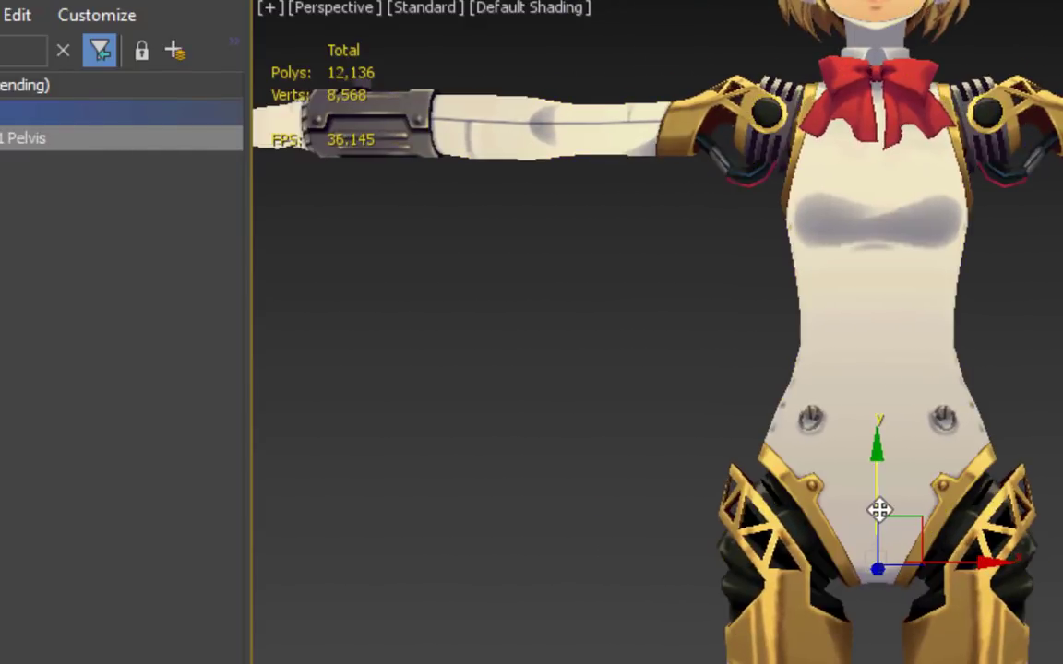
drag(880, 511, 883, 308)
right_click(883, 308)
scroll(883, 308, down, 6)
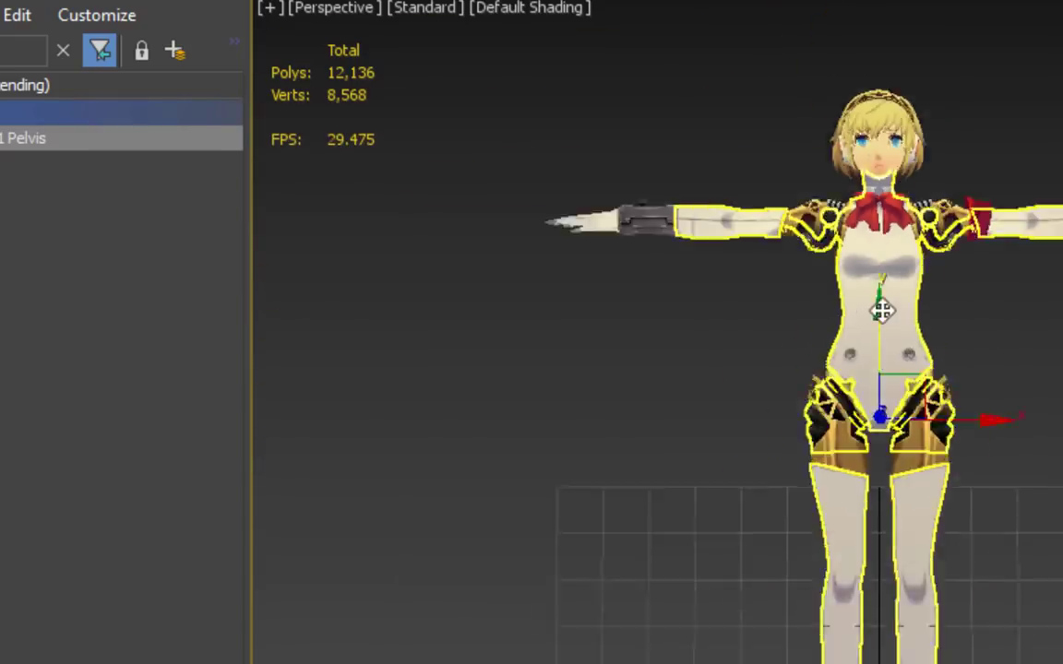
right_click(909, 412)
click(971, 450)
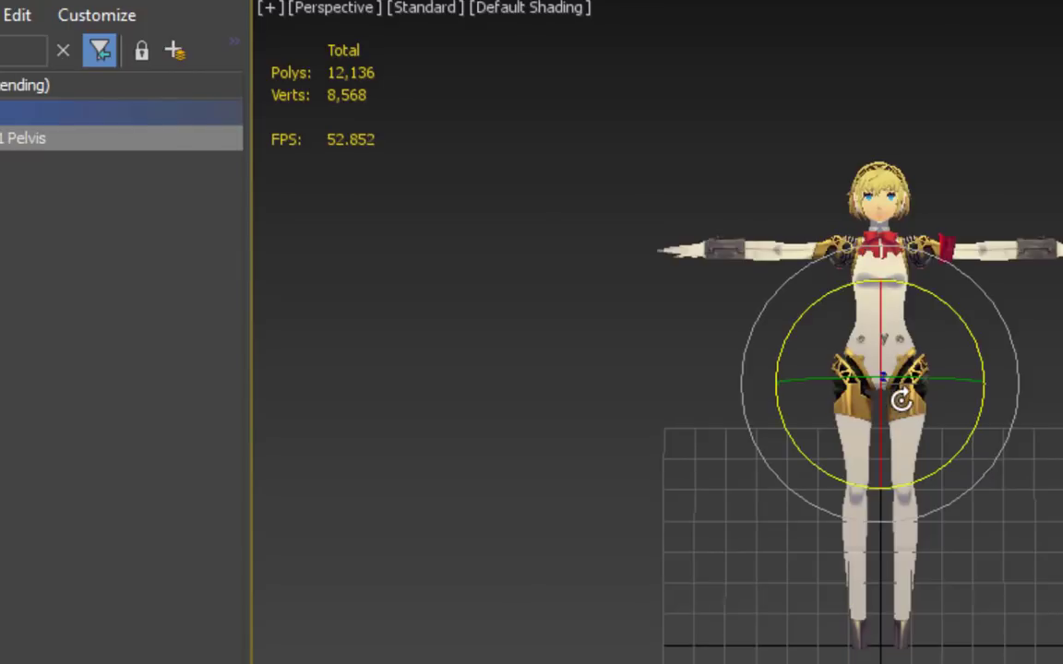
drag(899, 402, 993, 501)
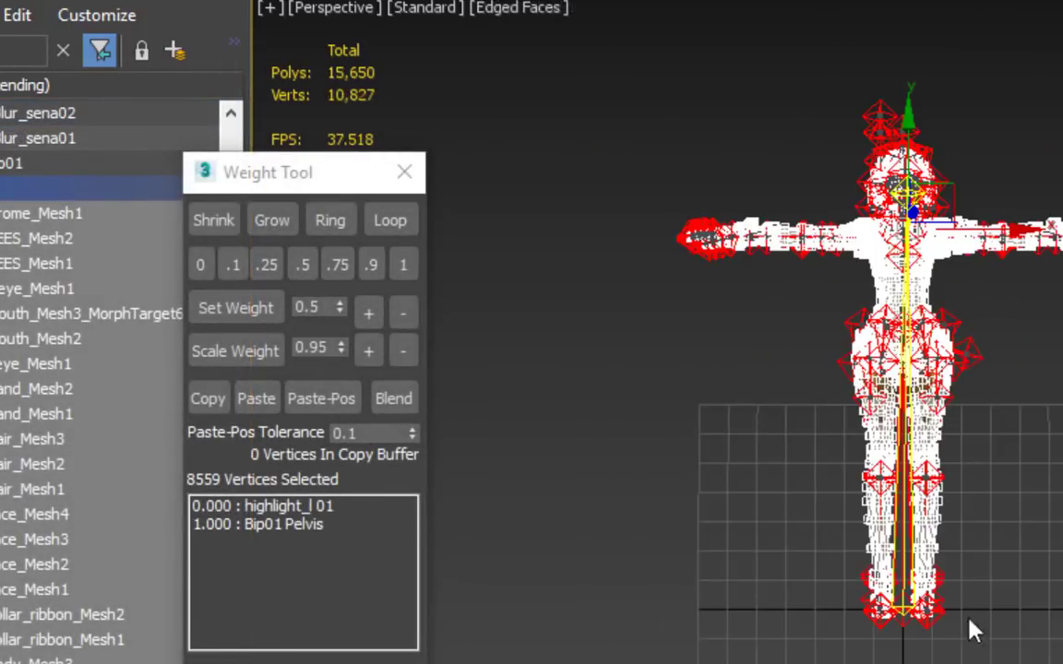
Remove the leg and hip vertices from the selection and give the remaining upper-body vertices a bone weight of 1.
alt+drag(911, 579, 717, 437)
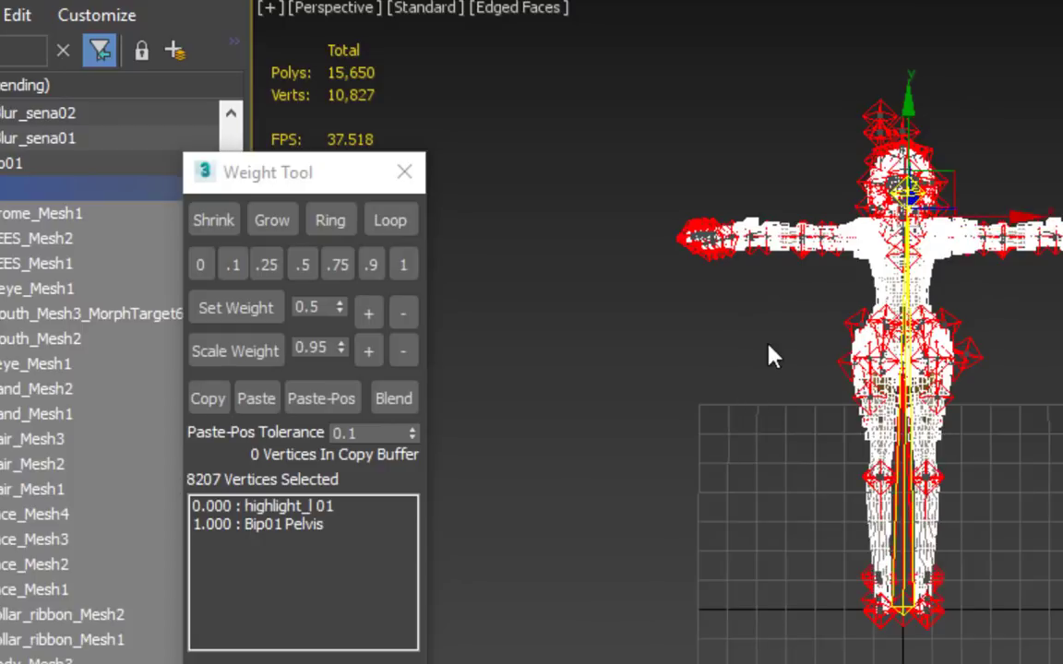
scroll(791, 387, up, 6)
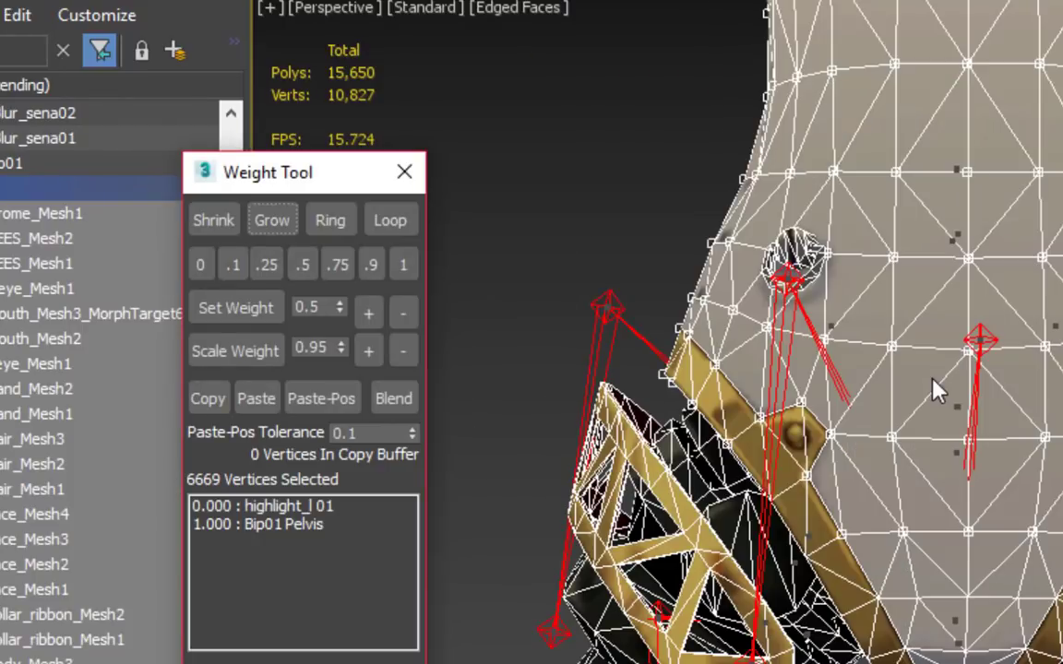
click(406, 266)
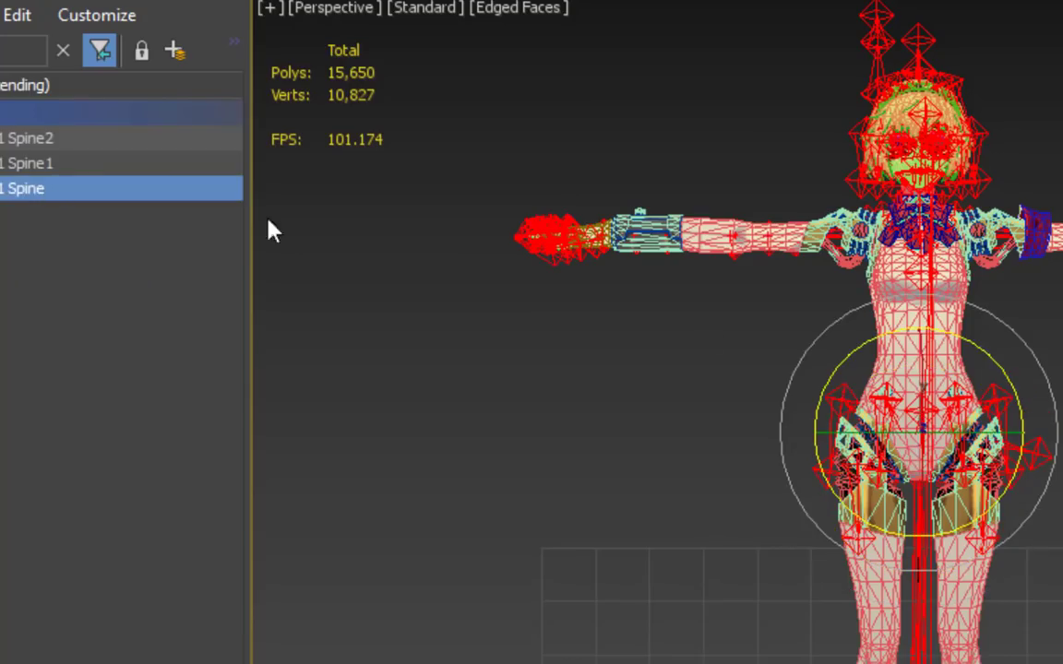
Test the upper-body weighting by rotating the Bip01 Spine bone and examining the bend from the front and side.
drag(922, 397, 897, 374)
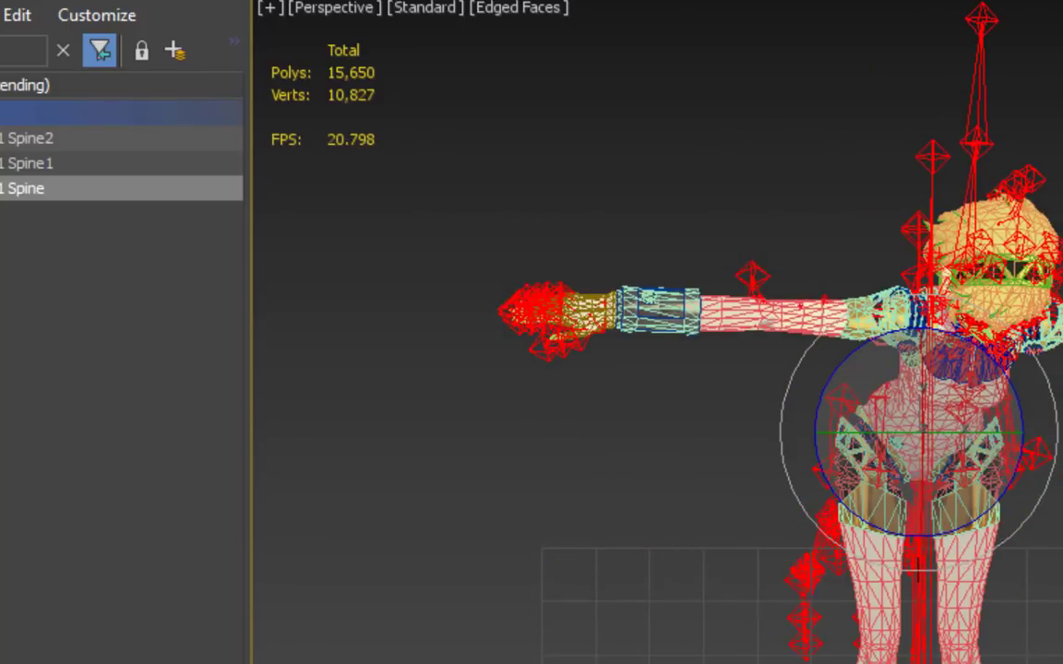
alt+middle_drag(764, 324, 1055, 400)
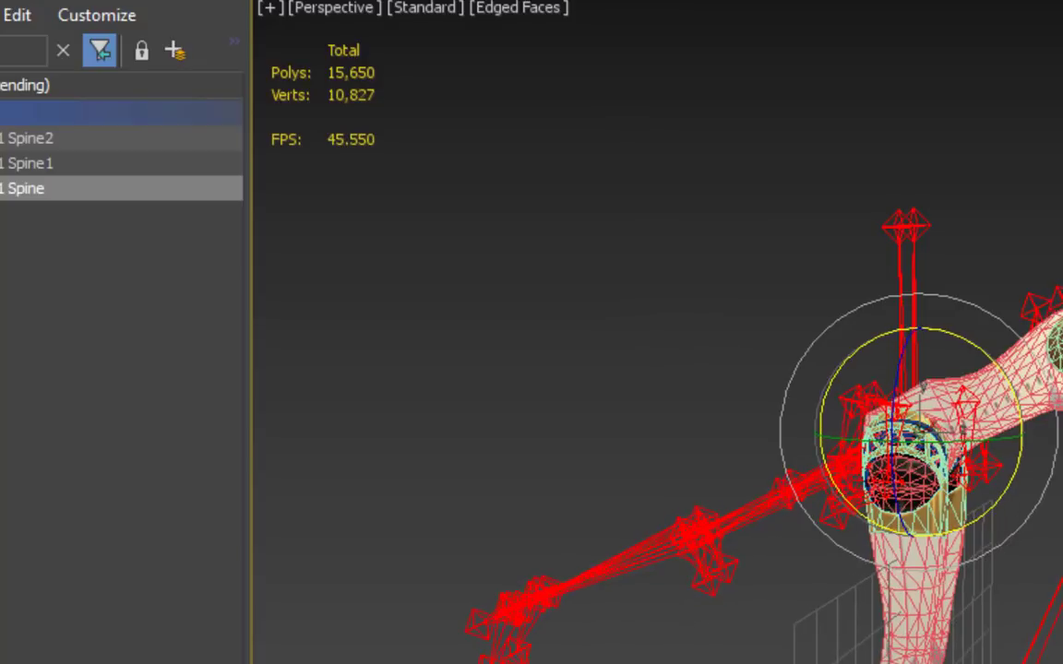
drag(922, 386, 681, 112)
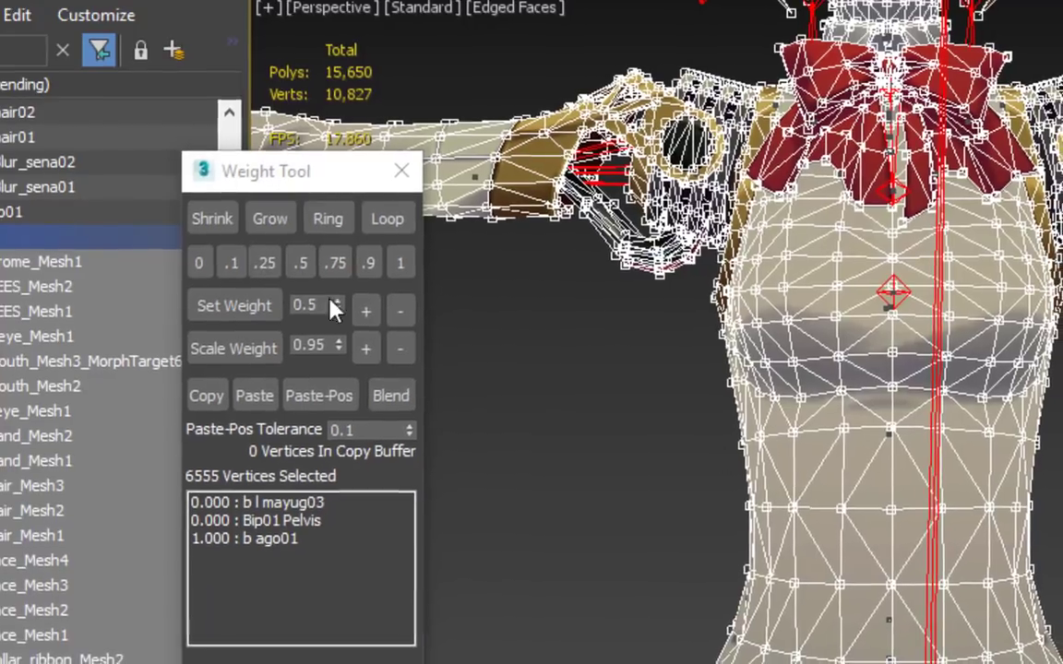
Try weighting the selected upper-body vertices to Bip01 Spine1 at 1, growing the selection and blending the weights around the hips.
click(399, 263)
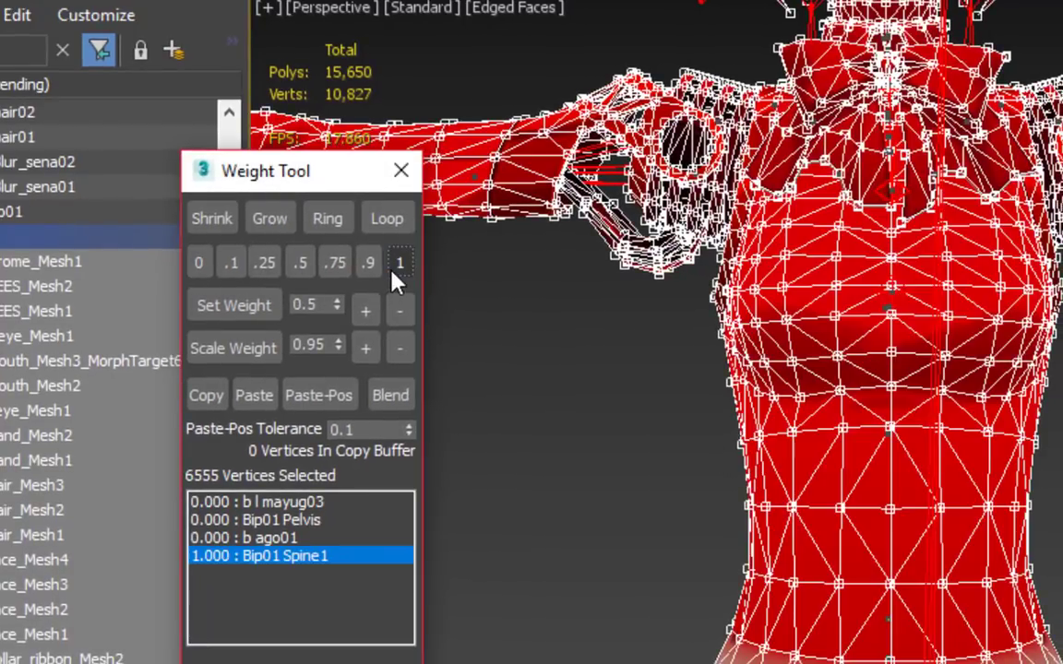
click(267, 225)
click(268, 225)
click(380, 399)
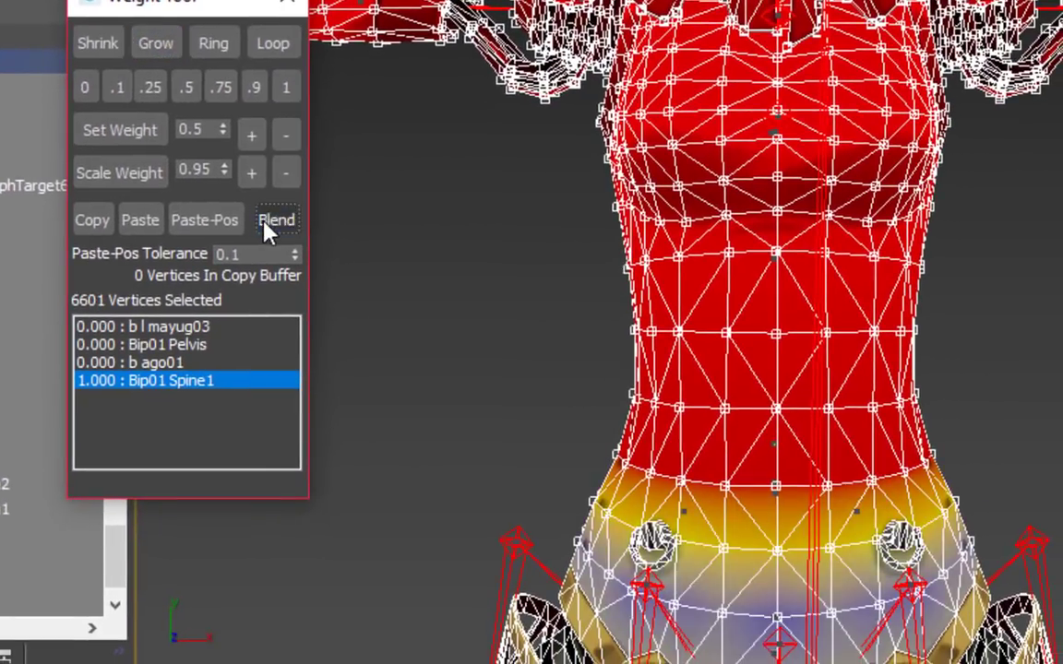
click(265, 224)
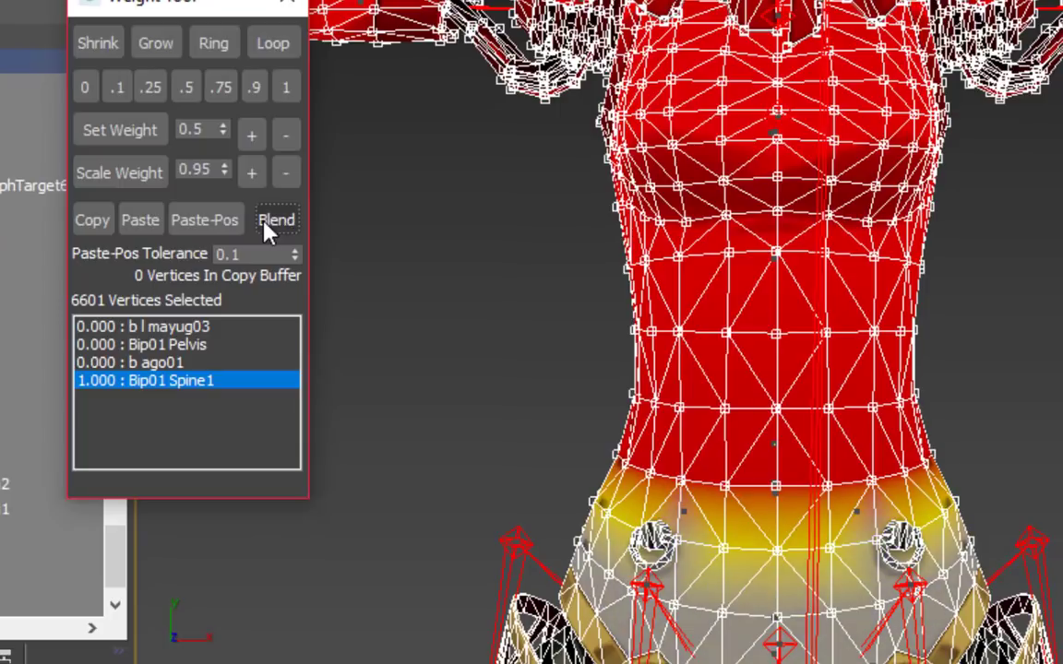
click(265, 225)
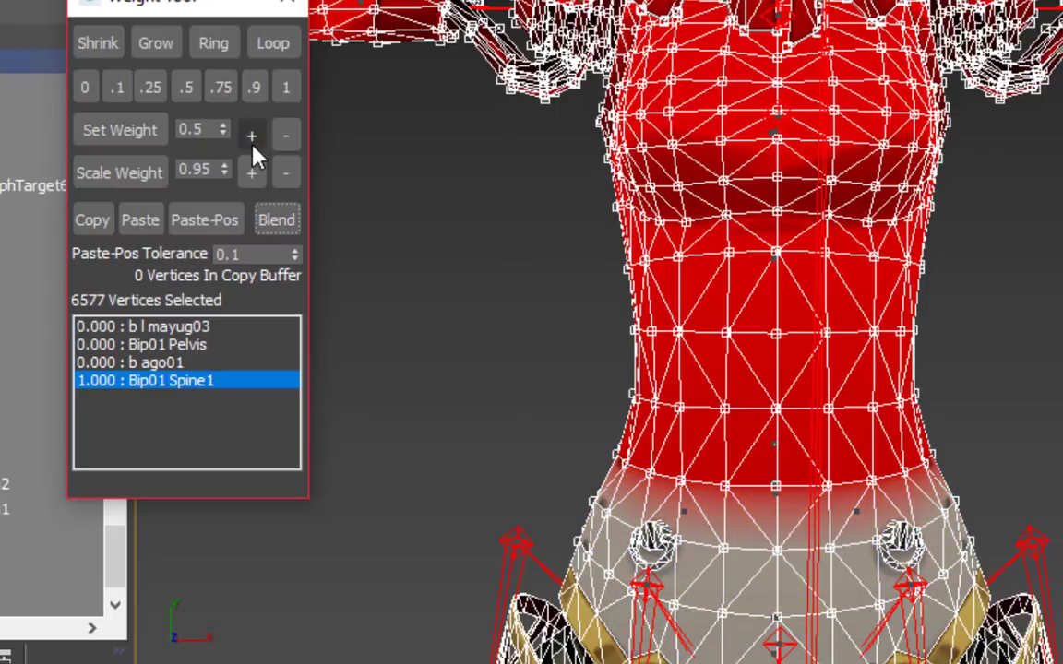
Undo the Bip01 Spine1 blend and weighting, after trying the full weight with a smaller upper-body selection.
click(871, 517)
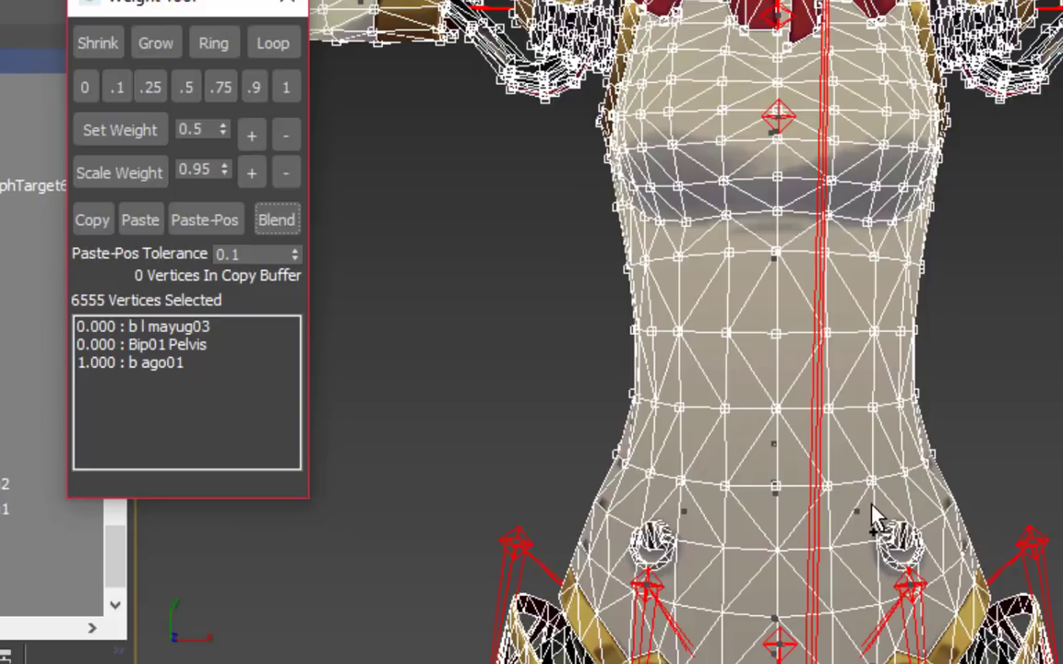
click(876, 518)
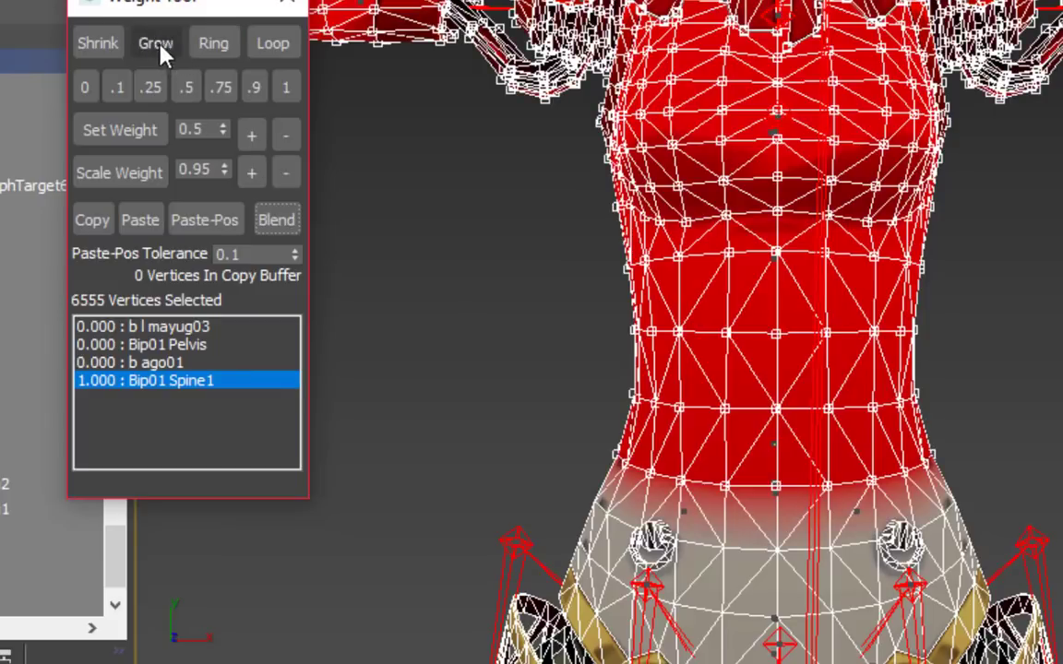
click(102, 43)
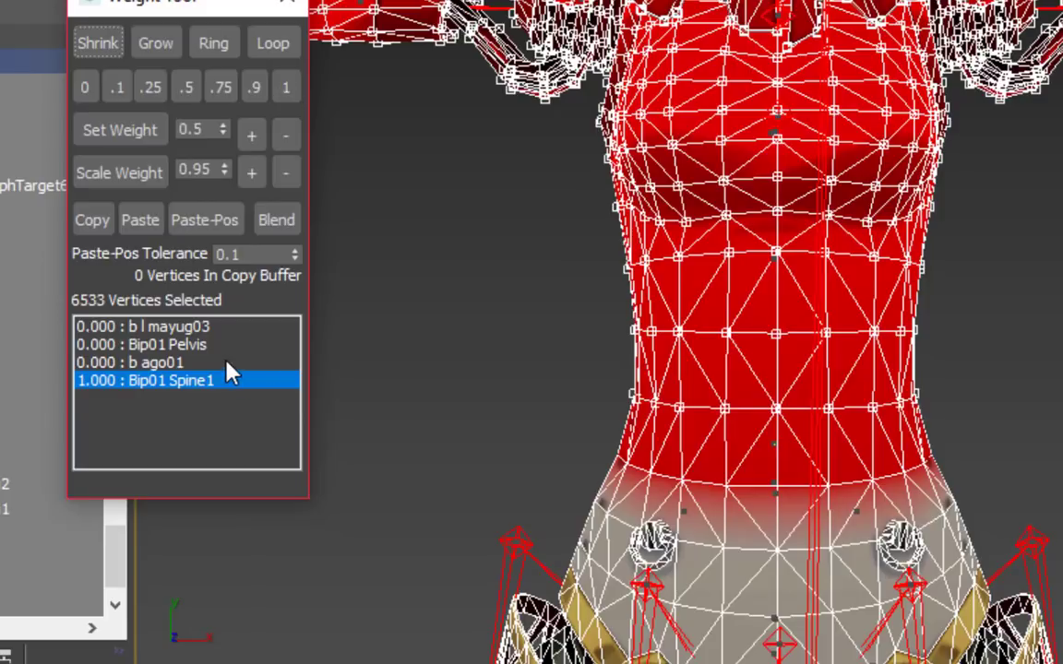
key(ctrl+z)
key(ctrl+z)
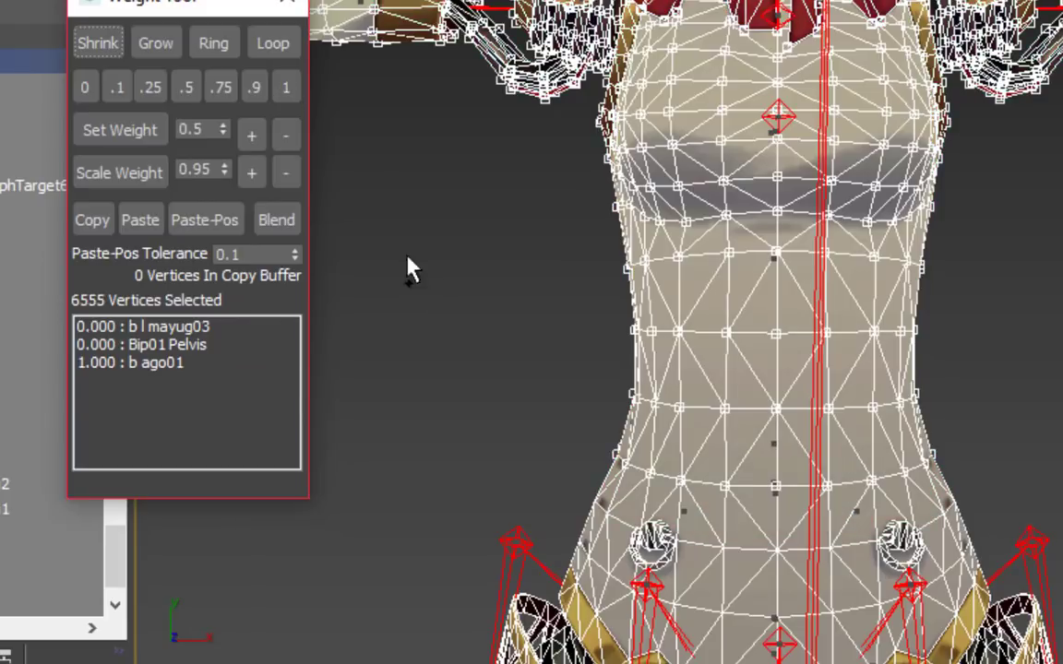
Shrink the upper-body selection, weight it to Bip01 Spine at 1, and blend the grown selection's edge at the waist.
click(252, 138)
click(98, 43)
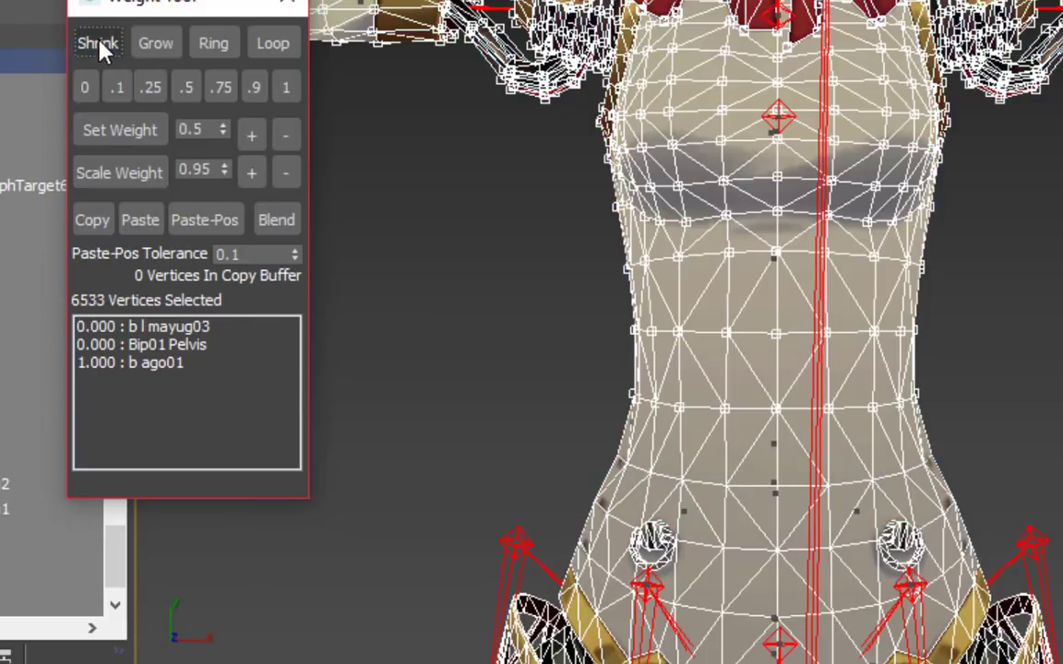
click(285, 87)
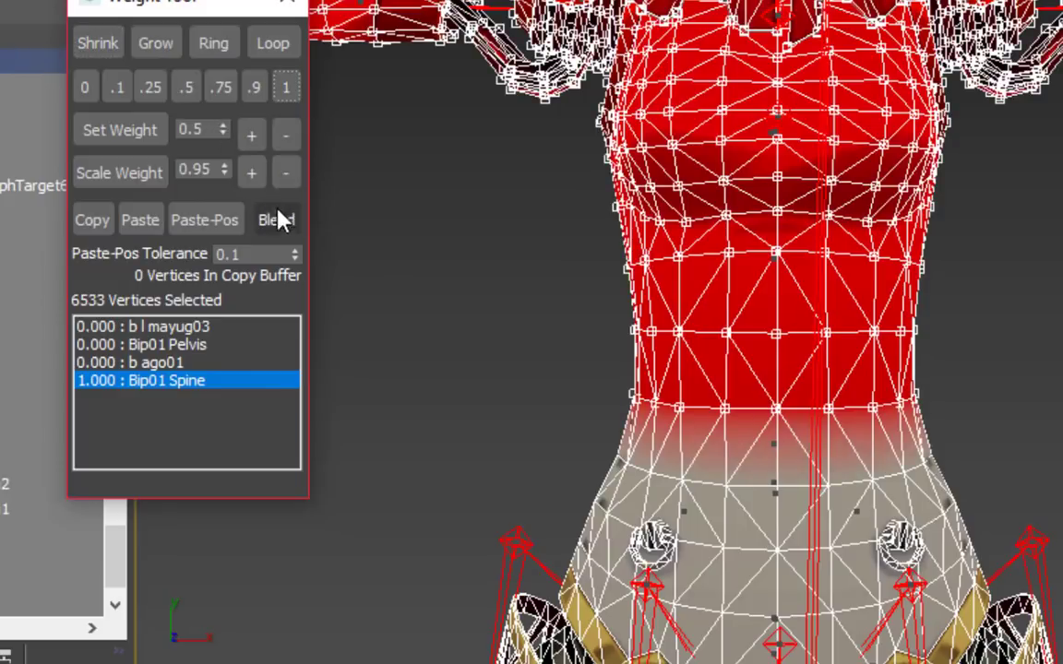
click(166, 54)
click(293, 221)
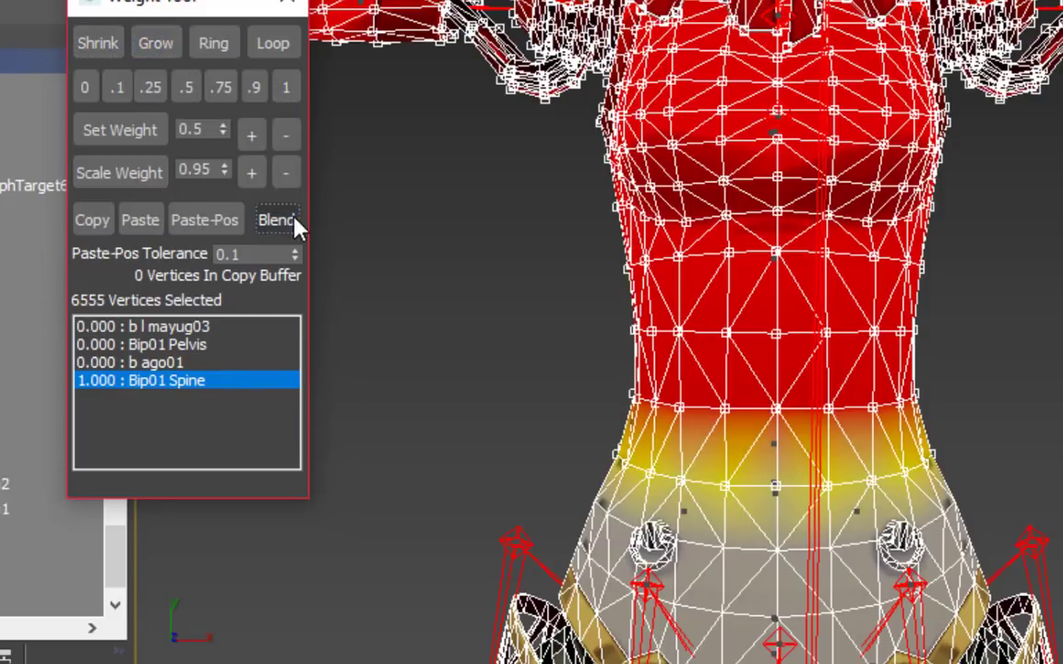
Examine how the Bip01 Pelvis, Spine and other listed bone weights spread over the hips, waist and whole body.
click(189, 362)
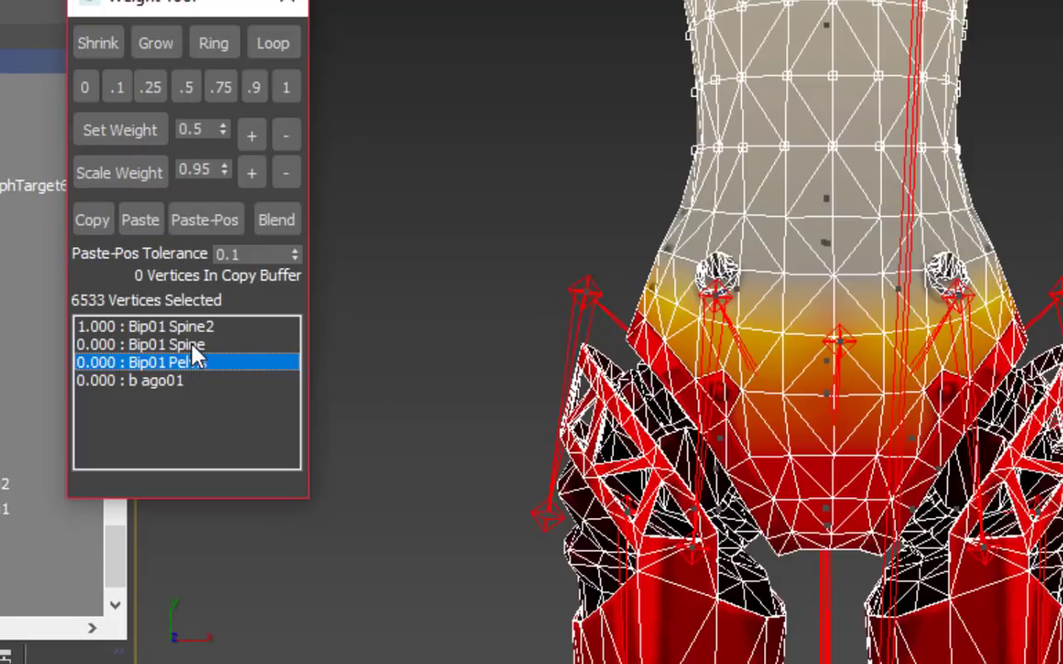
click(196, 347)
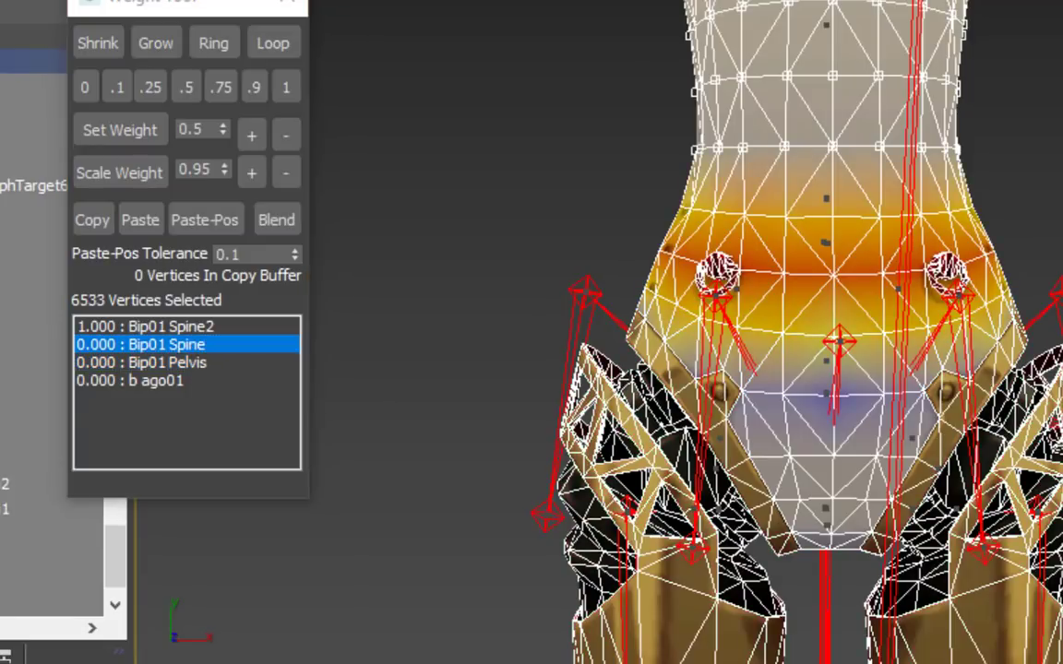
key(Down)
key(Down)
key(Up)
key(Up)
key(Down)
key(Down)
middle_drag(941, 223, 923, 464)
click(1023, 305)
scroll(1023, 304, down, 4)
middle_drag(1023, 305, 895, 159)
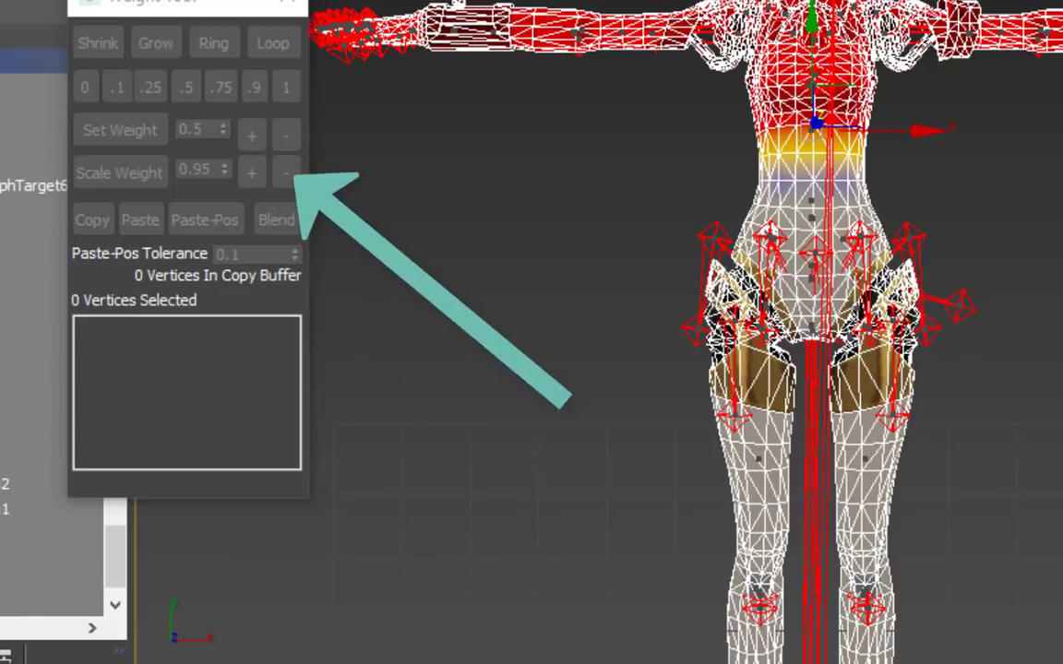
Examine Haru's jaw and mouth weighting by displaying the influence of b r s_mouse01, b r s_mouse02 and b r s_mouse03.
scroll(804, 332, up, 5)
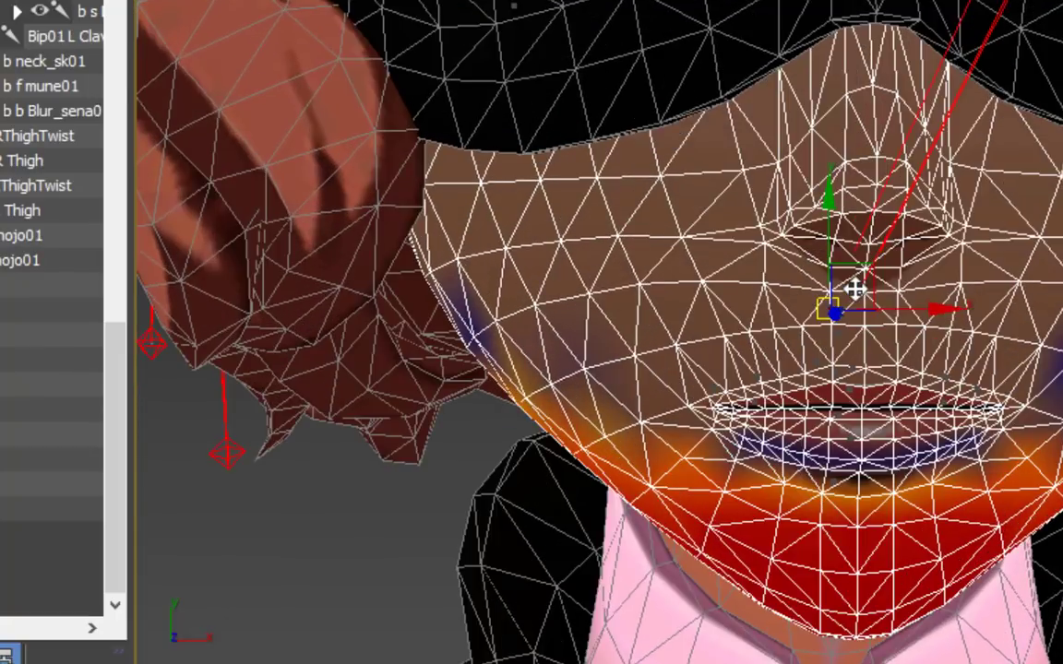
middle_drag(855, 289, 774, 278)
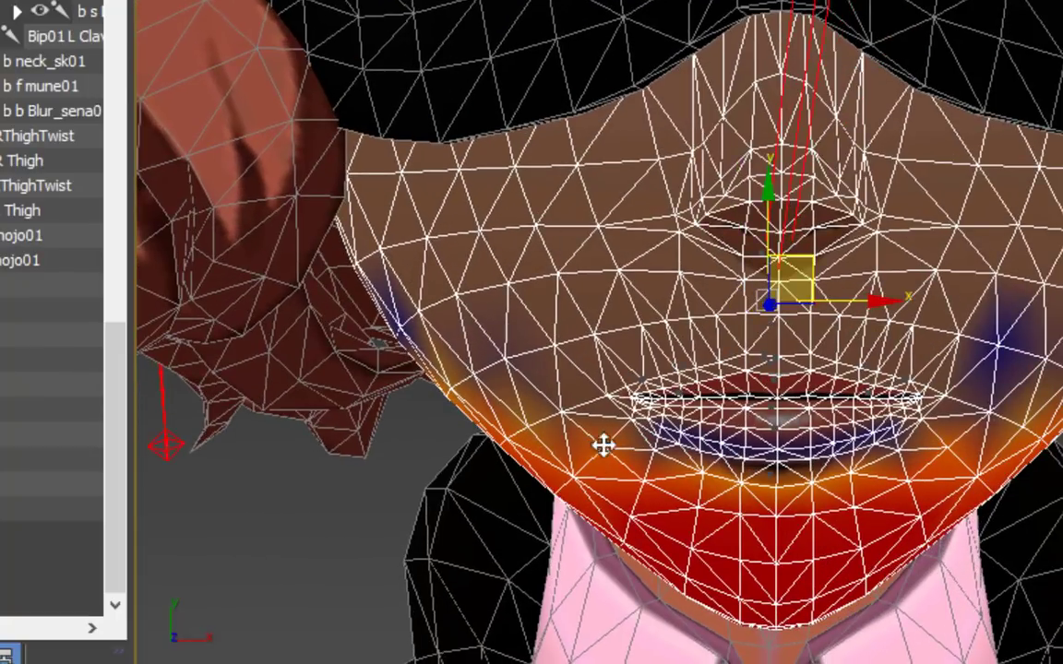
click(149, 329)
click(149, 348)
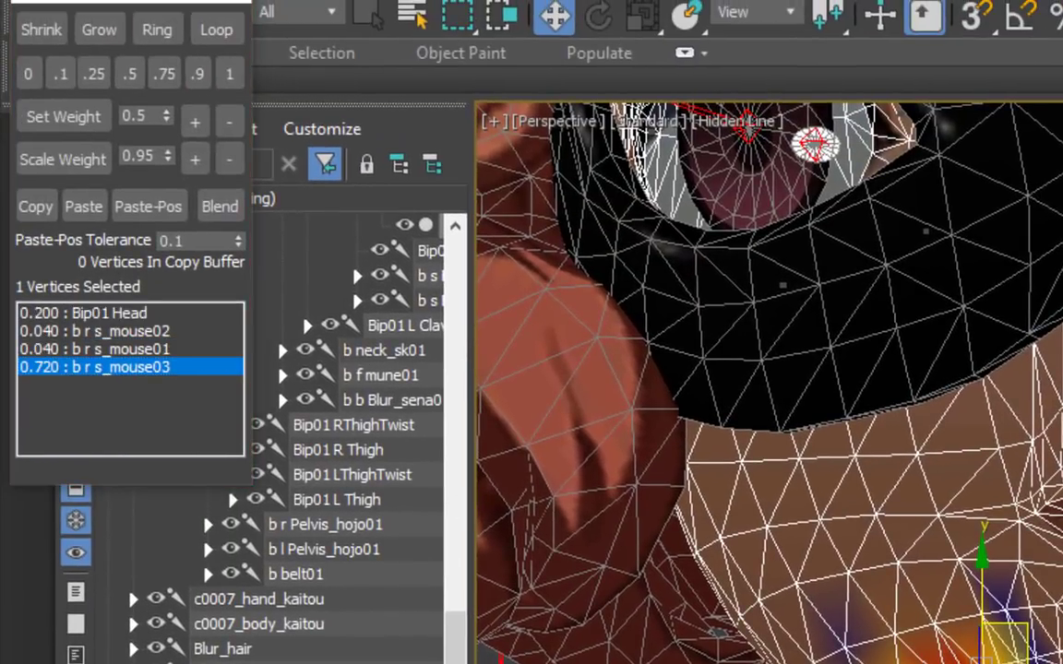
click(129, 331)
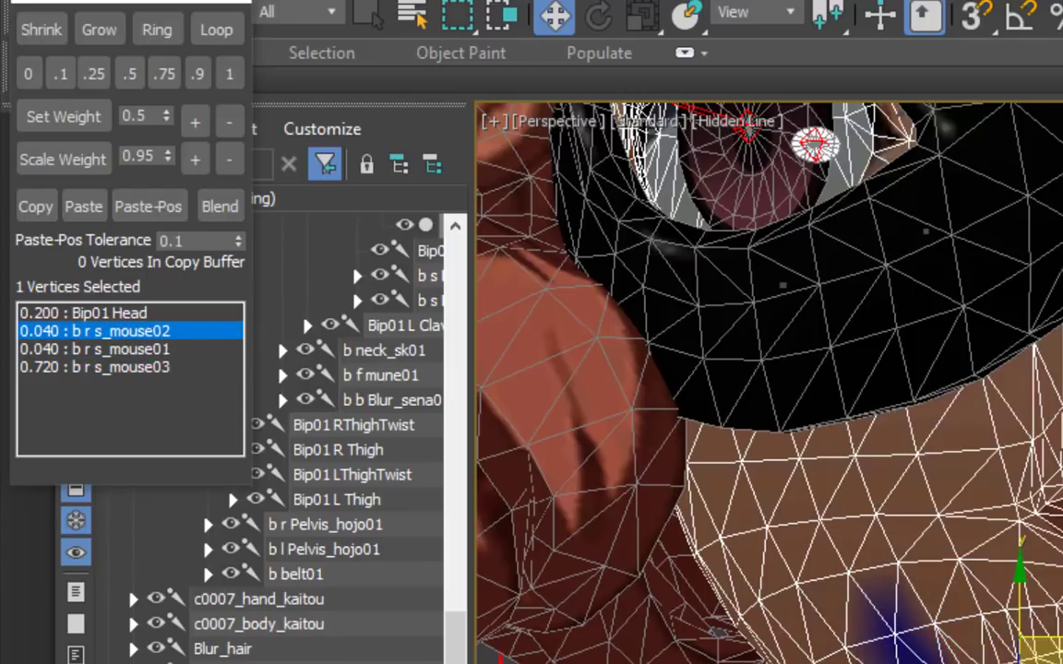
click(129, 349)
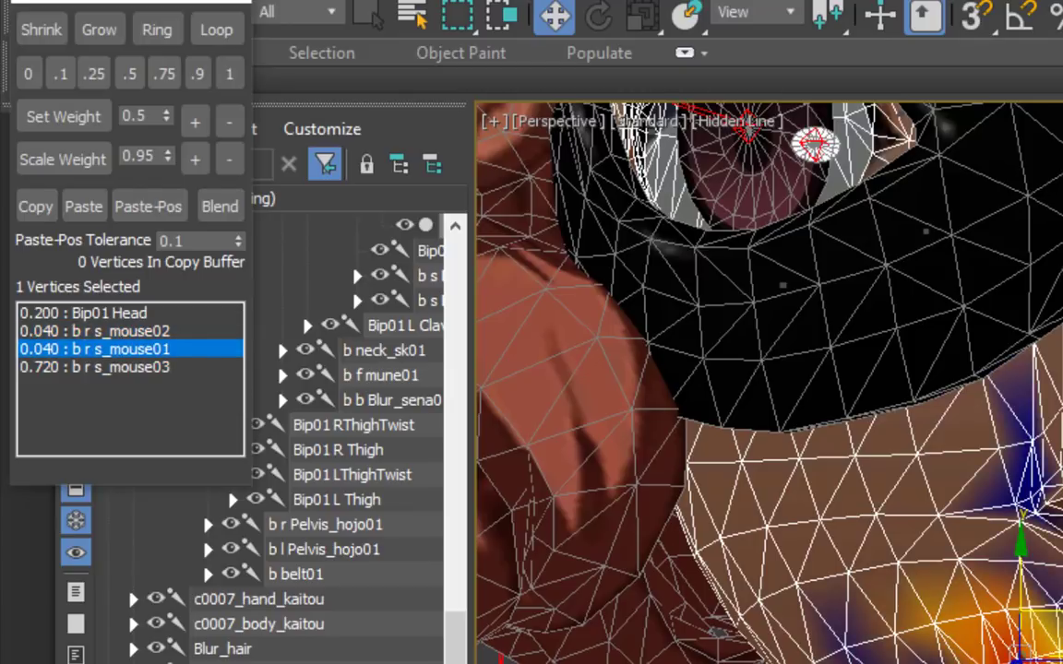
click(129, 331)
click(926, 230)
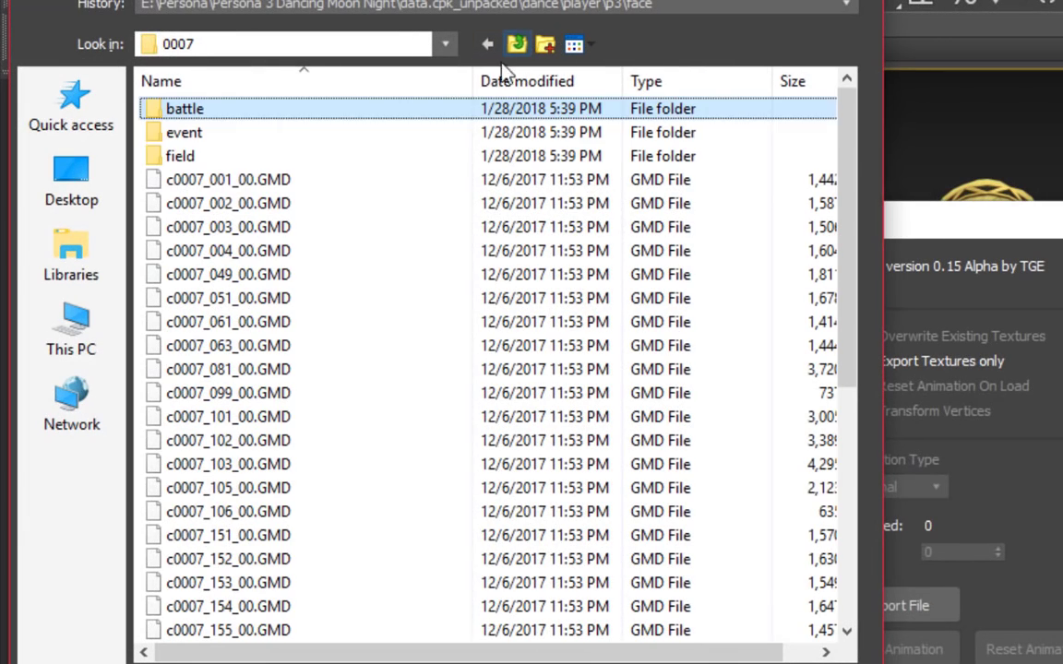
Import the animation file bf0007_051.GAP from the field folder inside 0007.
double_click(315, 158)
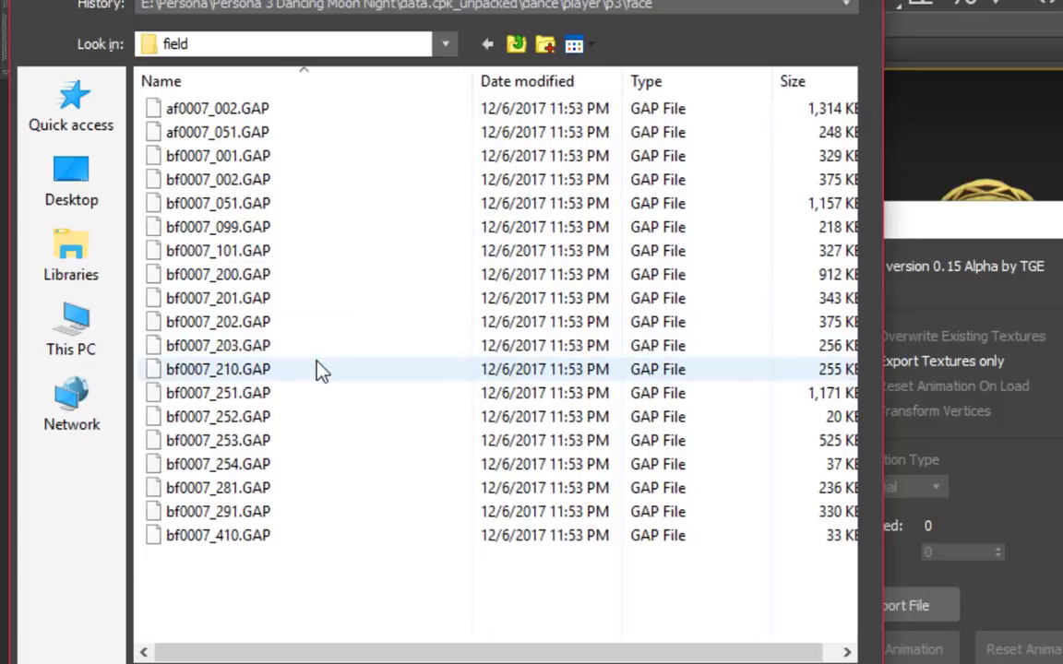
click(311, 208)
double_click(311, 209)
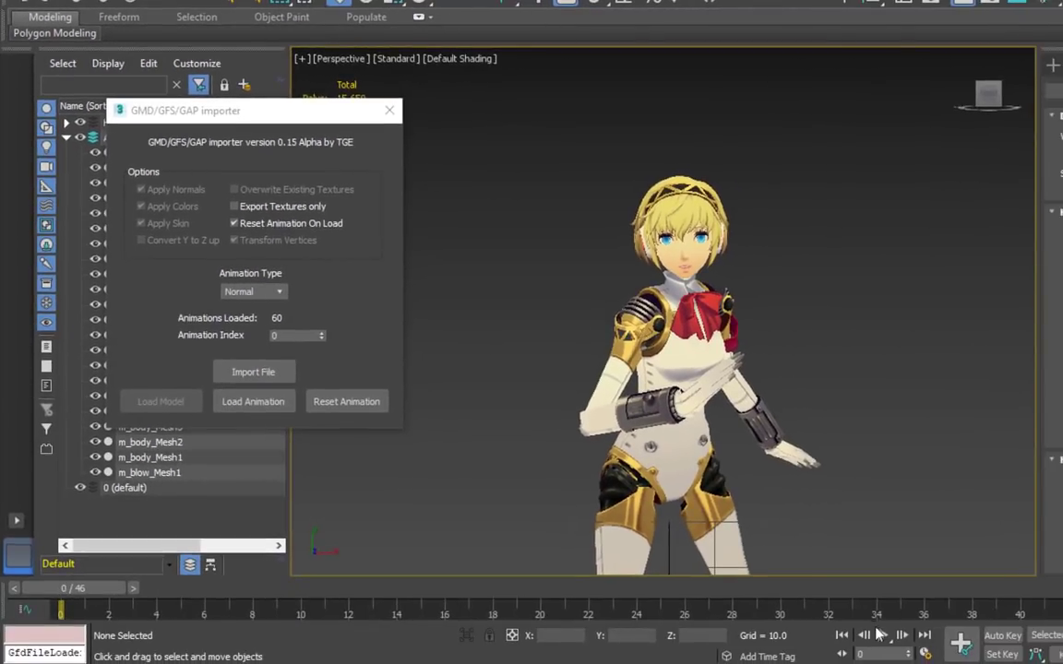
Play animation 0 on Aigis and examine how the body deforms from the front and side.
click(881, 634)
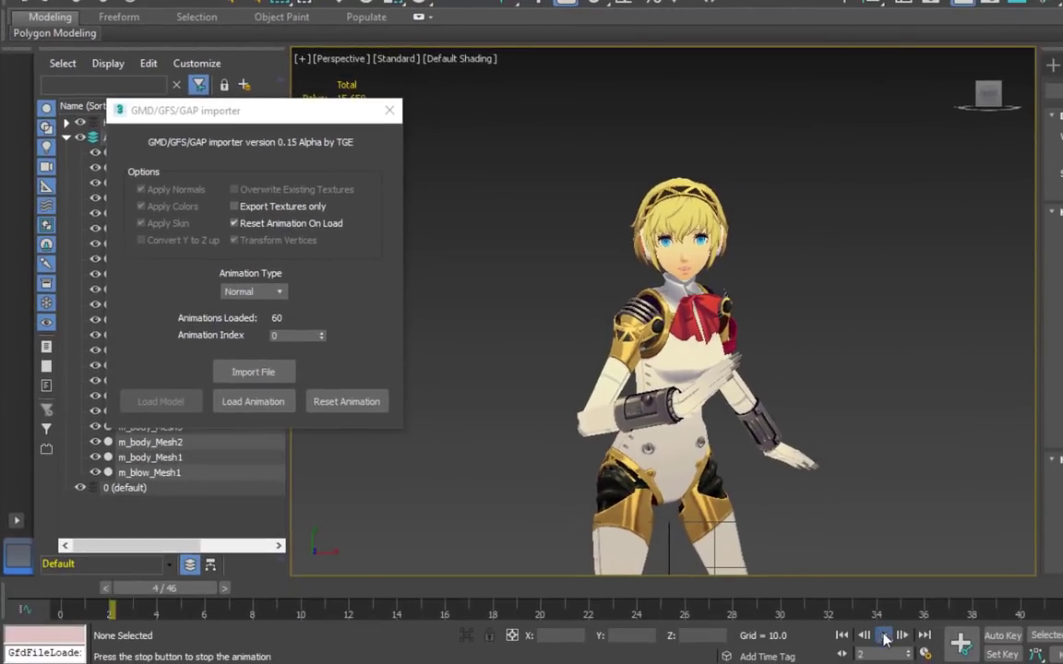
middle_drag(877, 368, 864, 301)
scroll(777, 269, down, 4)
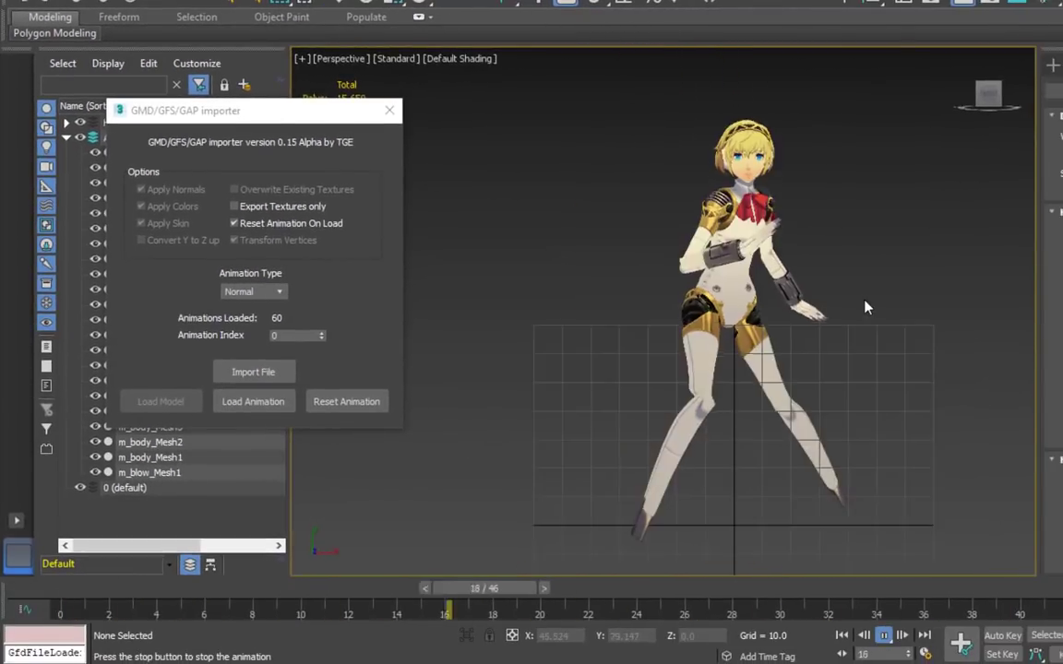
alt+middle_drag(777, 269, 294, 269)
alt+middle_drag(842, 170, 797, 170)
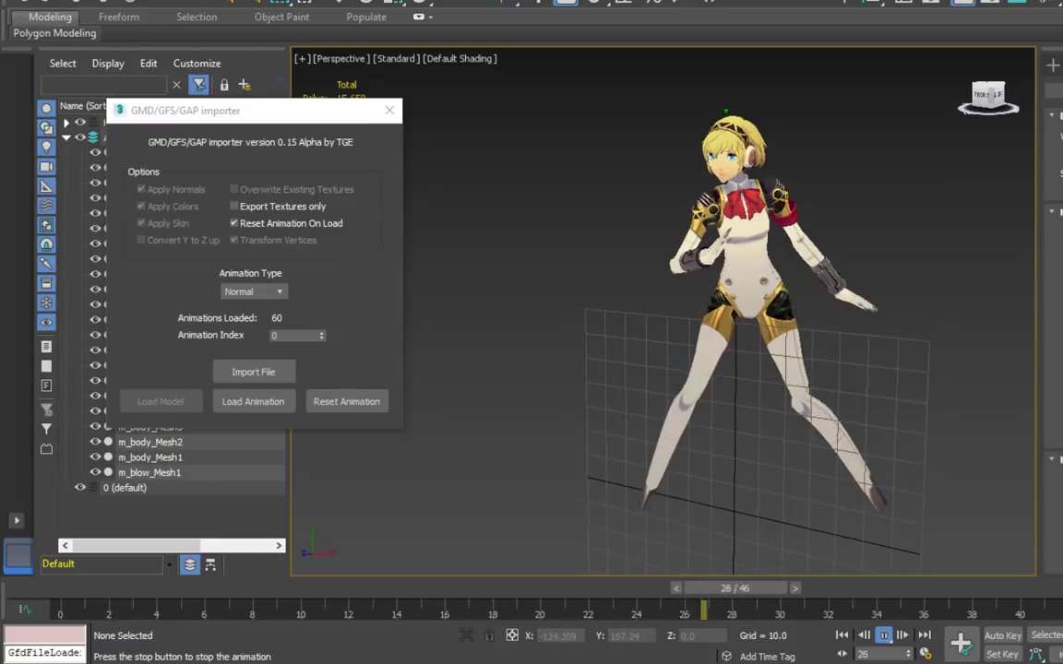
click(884, 635)
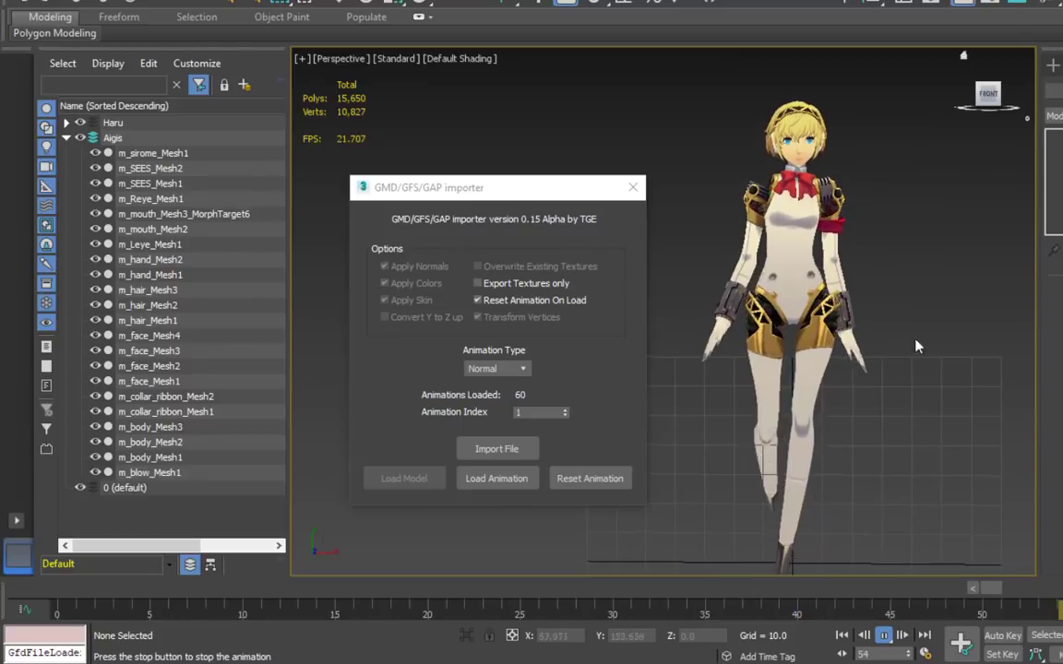
Stop the playback of animation 1, return to frame 0 and reset the animation.
click(884, 639)
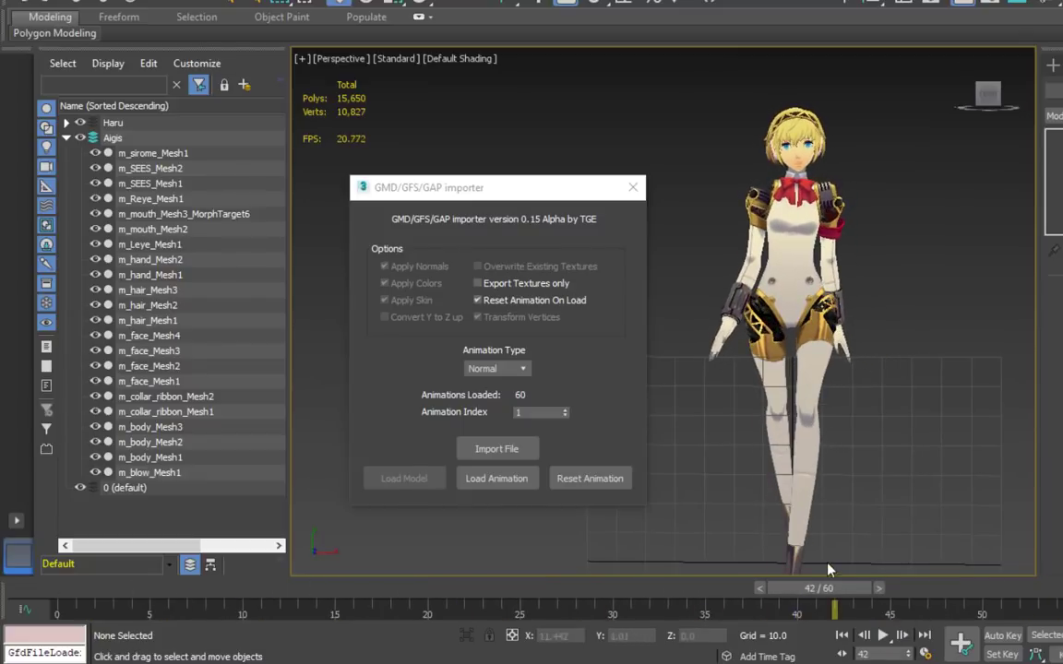
drag(850, 588, 48, 581)
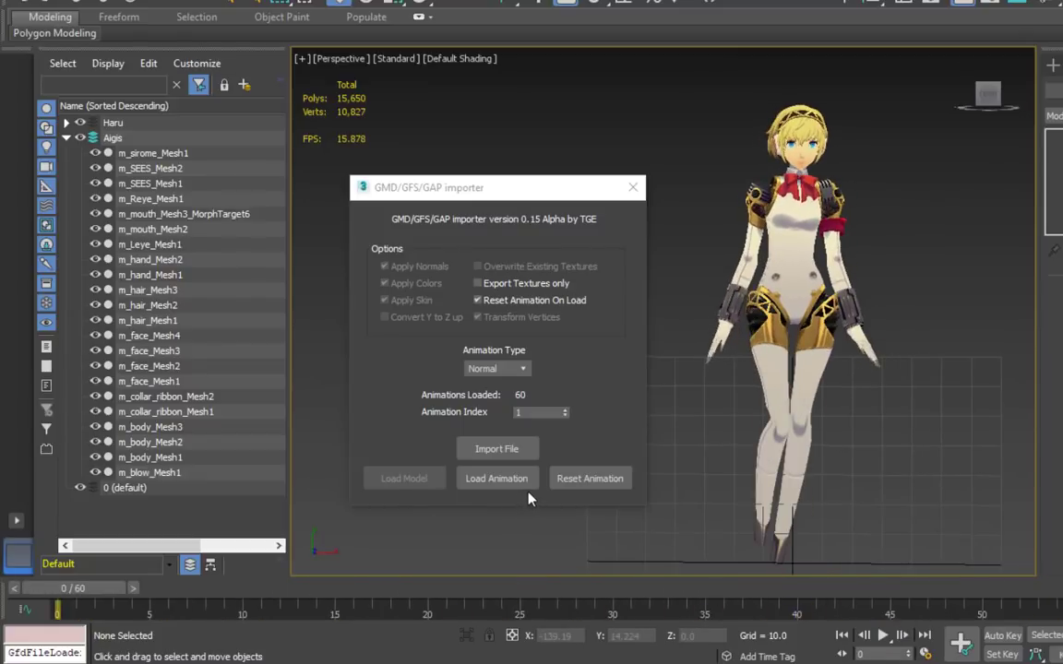
click(589, 482)
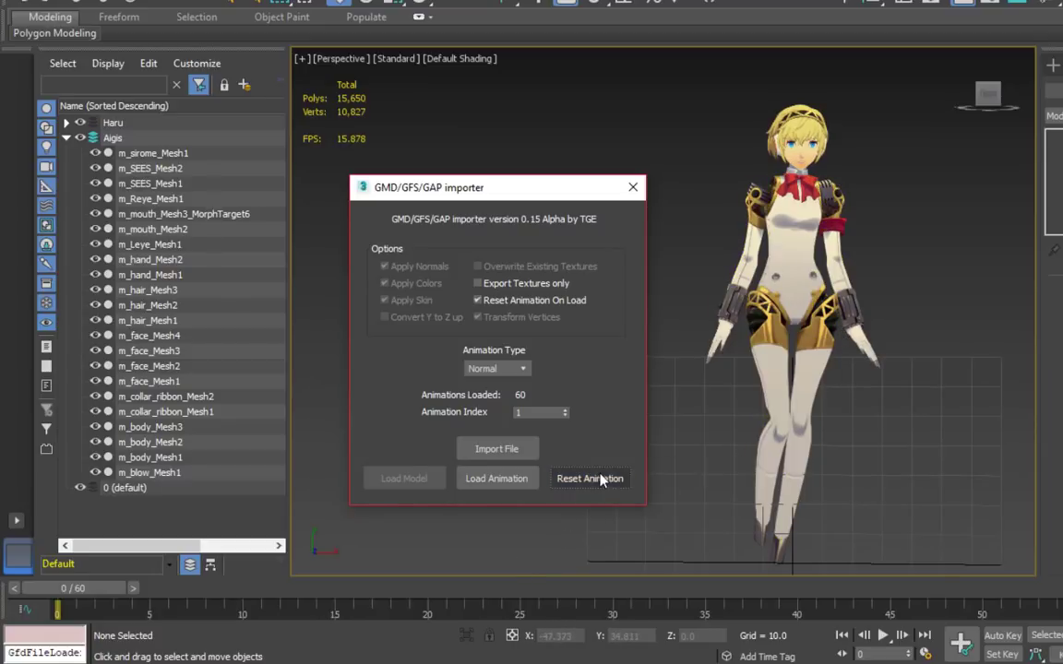
Pose the leg at frame 8 and weight the front knee vertices to Bip01 L Calf at 1, undoing a trial weight of 0.
drag(94, 588, 208, 590)
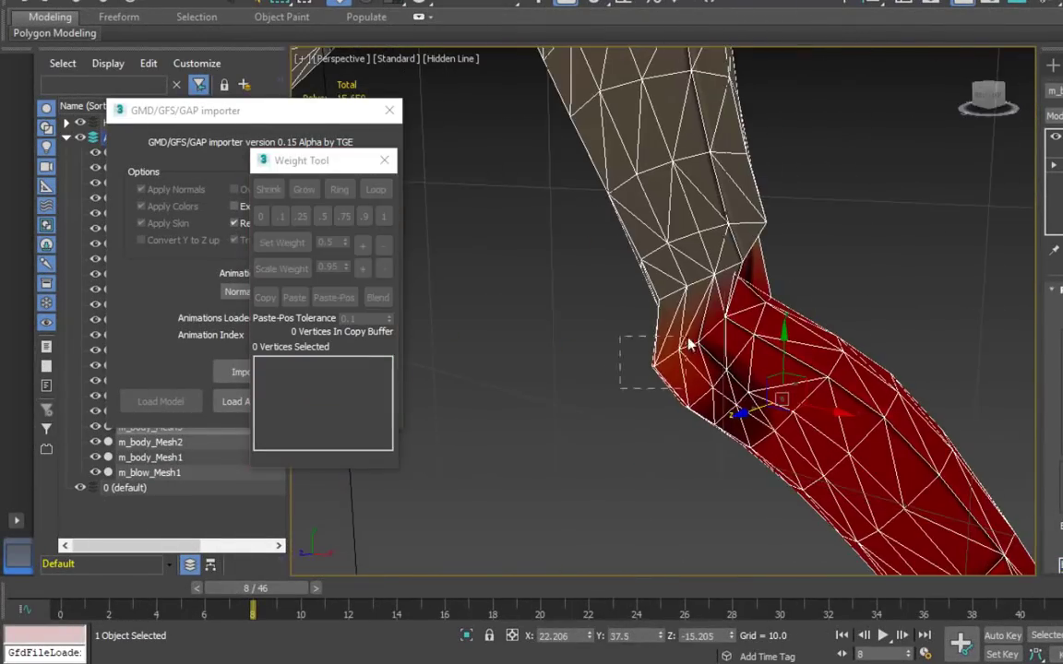
drag(688, 338, 690, 337)
click(384, 216)
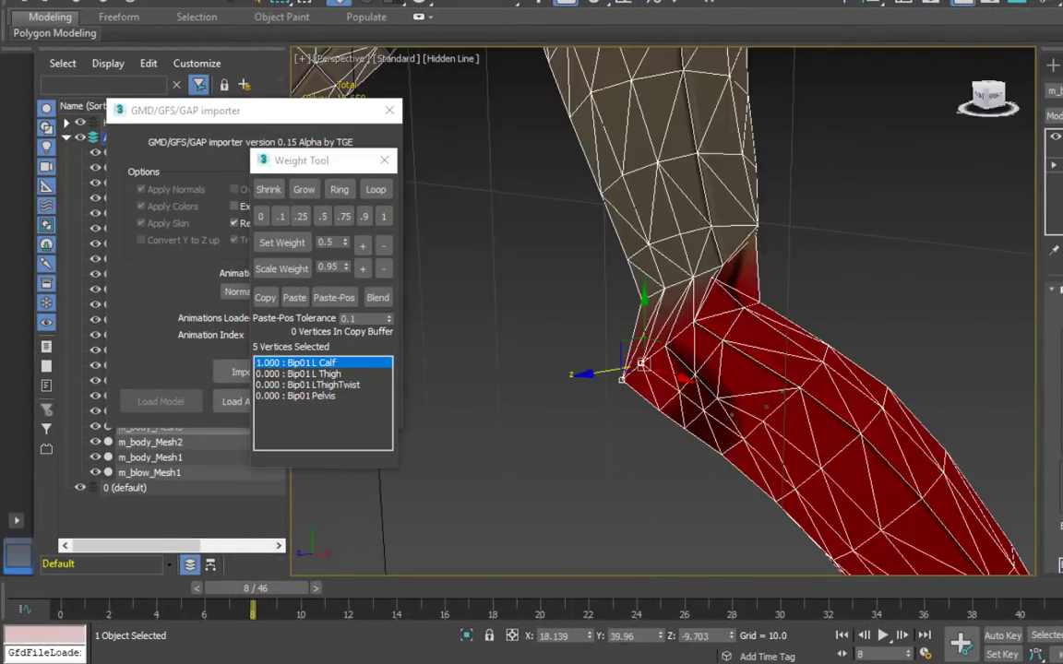
click(261, 216)
key(ctrl+z)
Blend the knee vertices' weights, apply a weight of 1 again, and display the Bip01 LThighTwist influence for another group of knee vertices.
scroll(717, 324, up, 2)
alt+middle_drag(890, 149, 802, 277)
click(377, 297)
click(384, 216)
click(569, 284)
click(657, 184)
drag(706, 226, 788, 281)
click(323, 384)
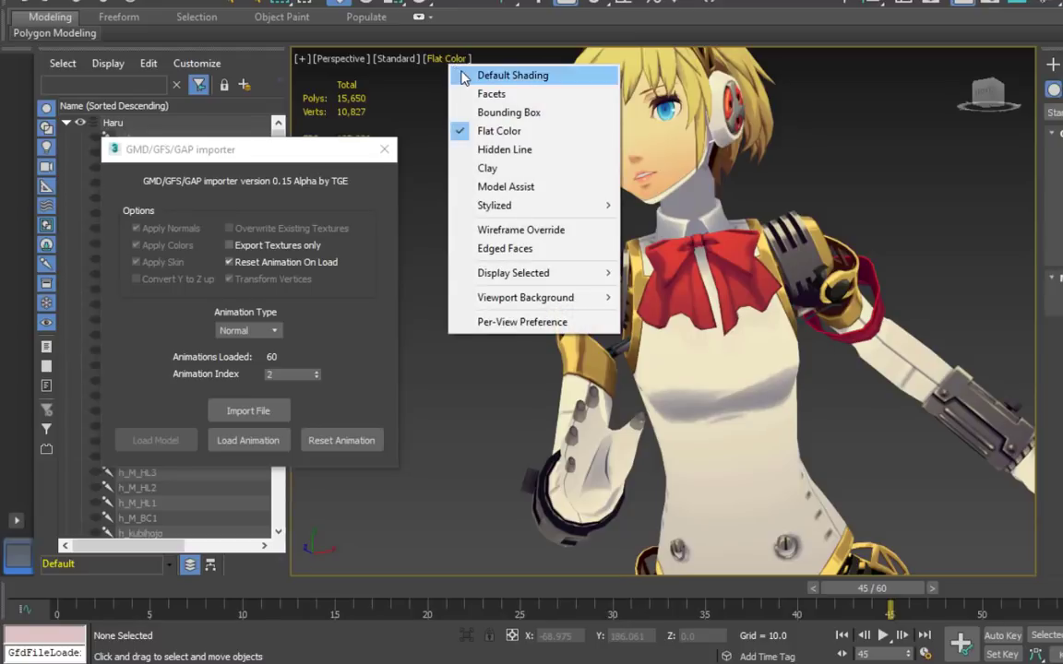
Compare the Default Shading and Facets viewport styles on Aigis, leaving the viewport in Default Shading.
click(473, 74)
click(457, 58)
click(466, 93)
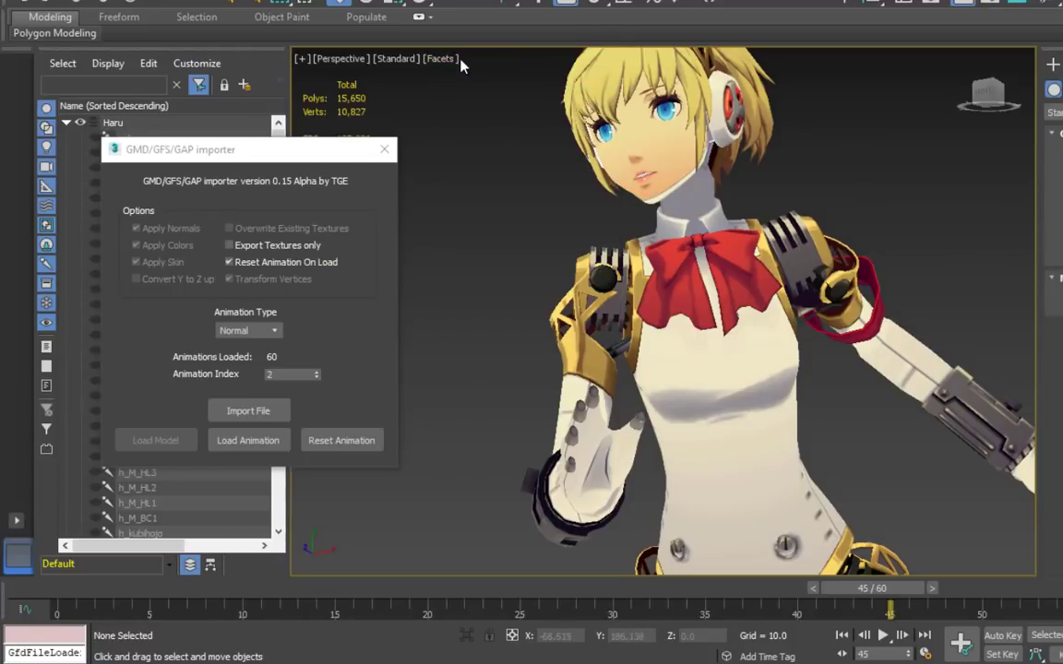
click(451, 61)
click(466, 75)
scroll(499, 206, down, 3)
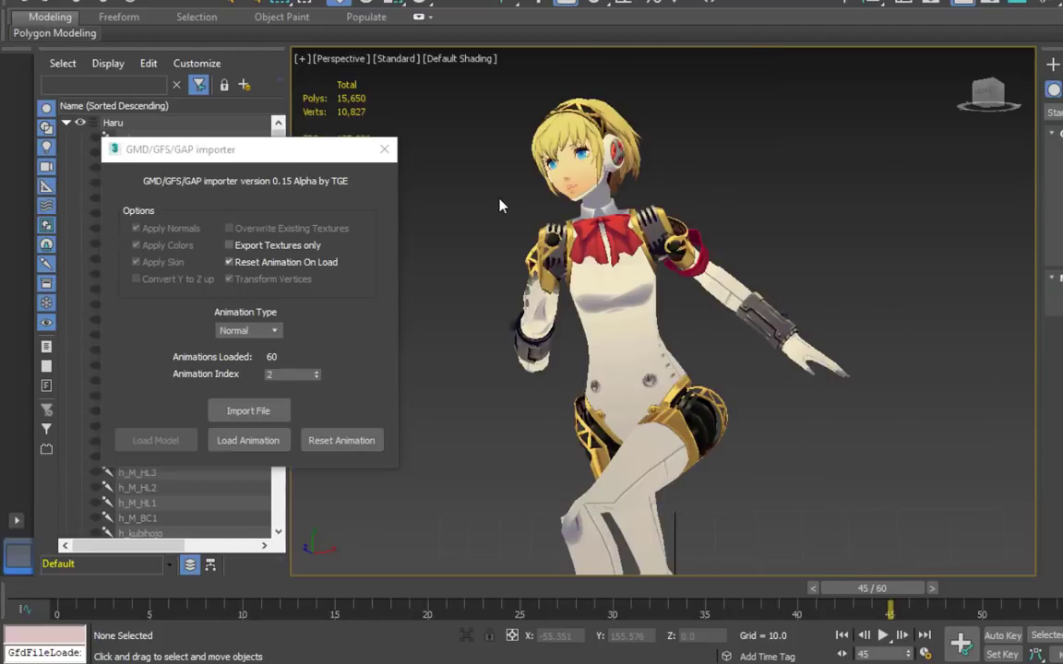
scroll(499, 207, up, 4)
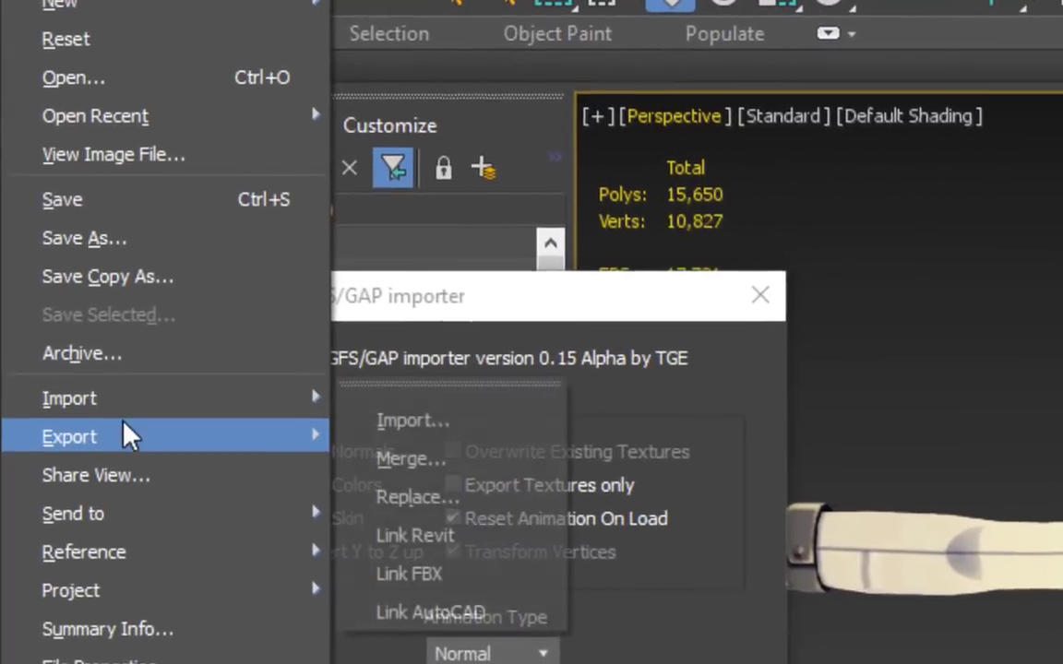
Export the scene as an Autodesk FBX file named aigis in the export folder.
mouse_move(63, 220)
click(461, 465)
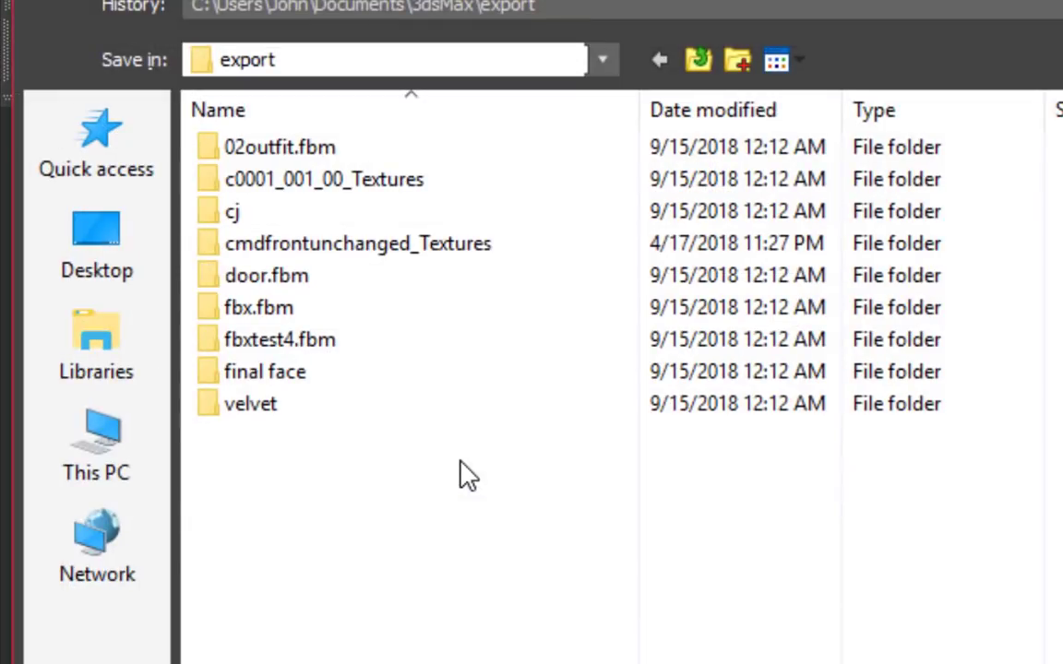
click(429, 624)
text(a)
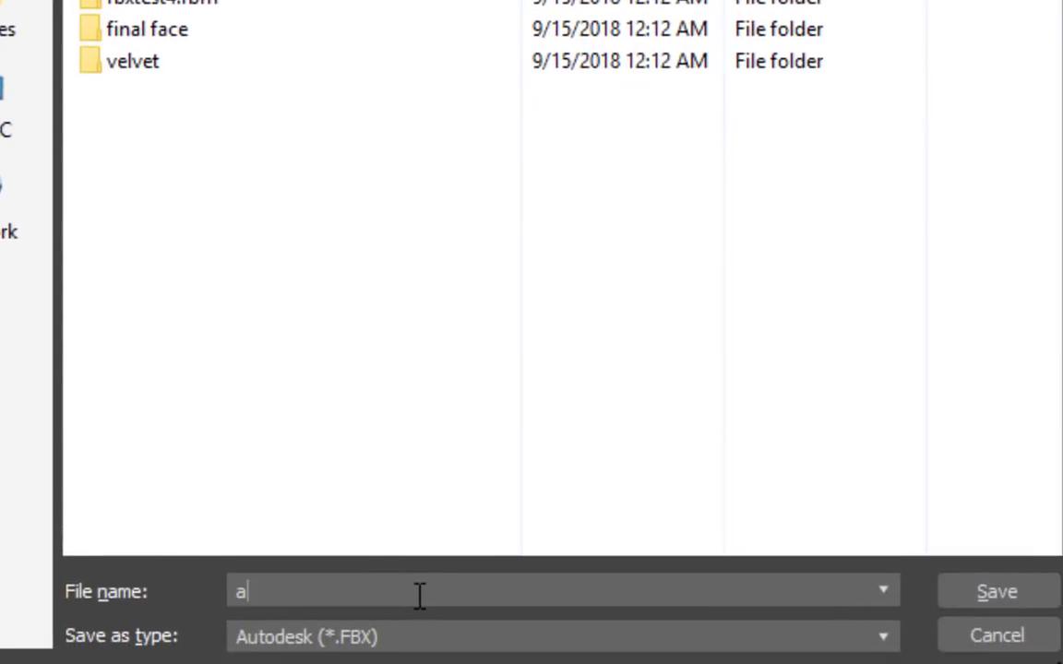
text(igis)
key(Return)
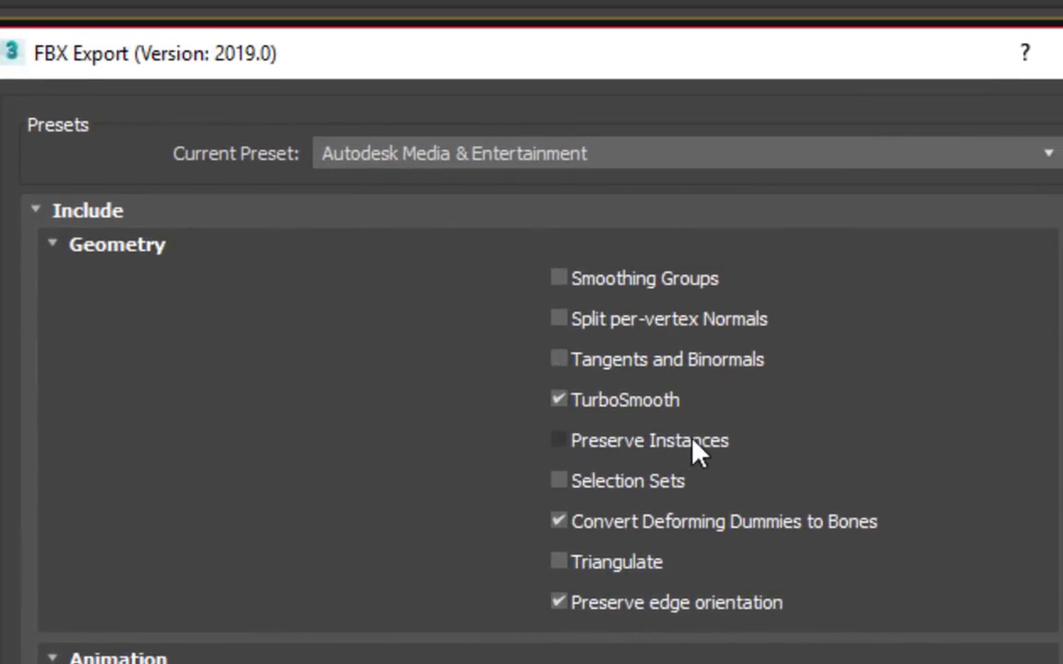
Enable Triangulate and Embed Media in the FBX export options, keeping the Y-up axis.
click(641, 563)
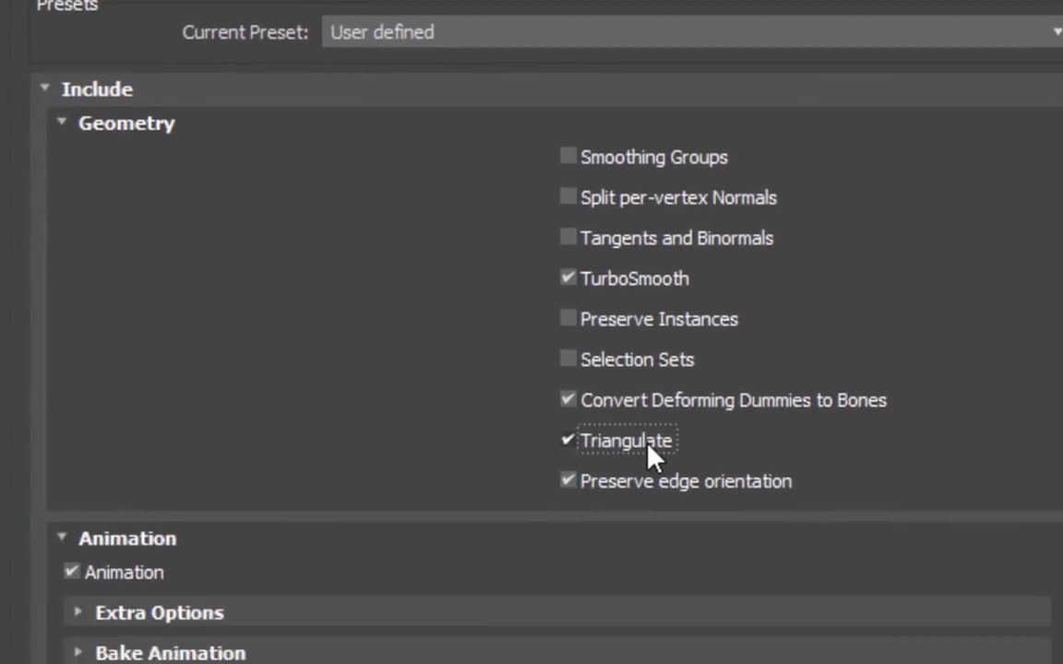
scroll(183, 373, down, 4)
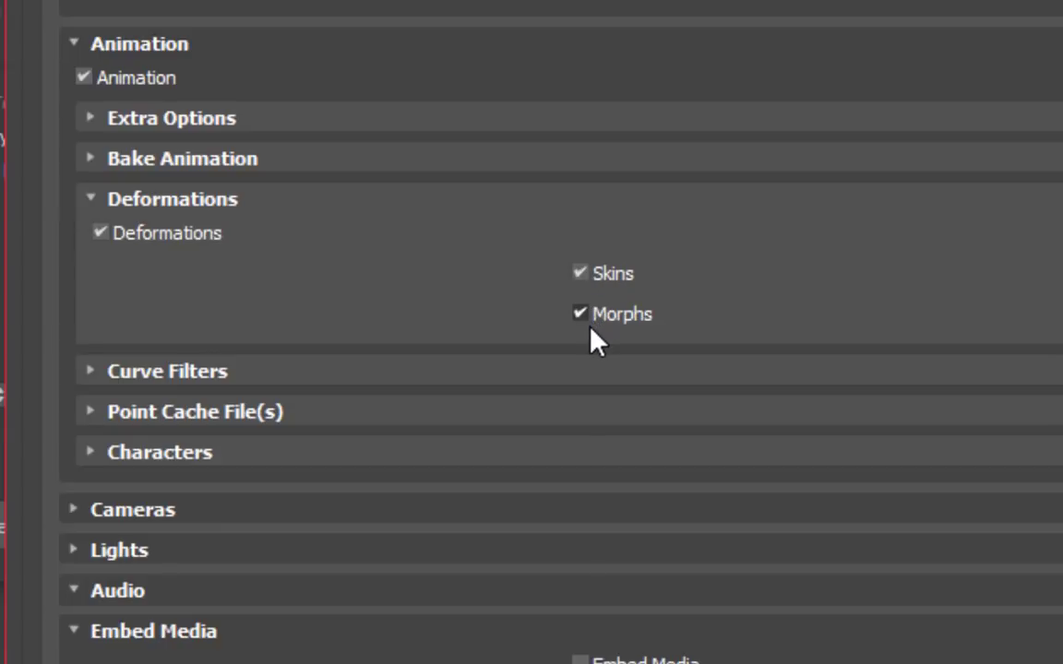
scroll(517, 334, down, 4)
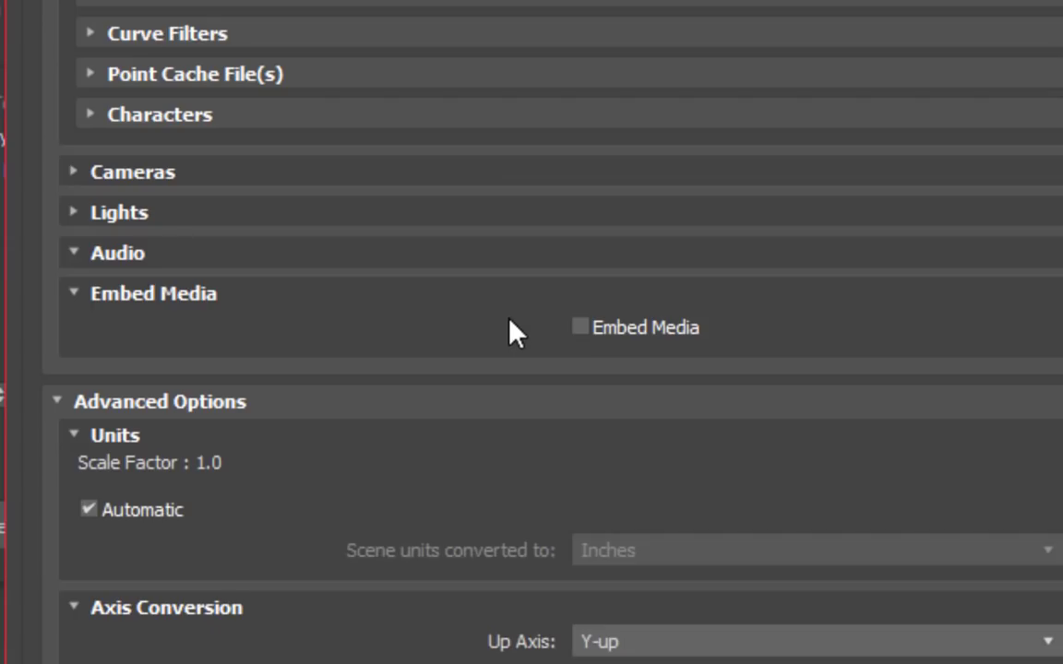
click(604, 331)
scroll(553, 295, down, 2)
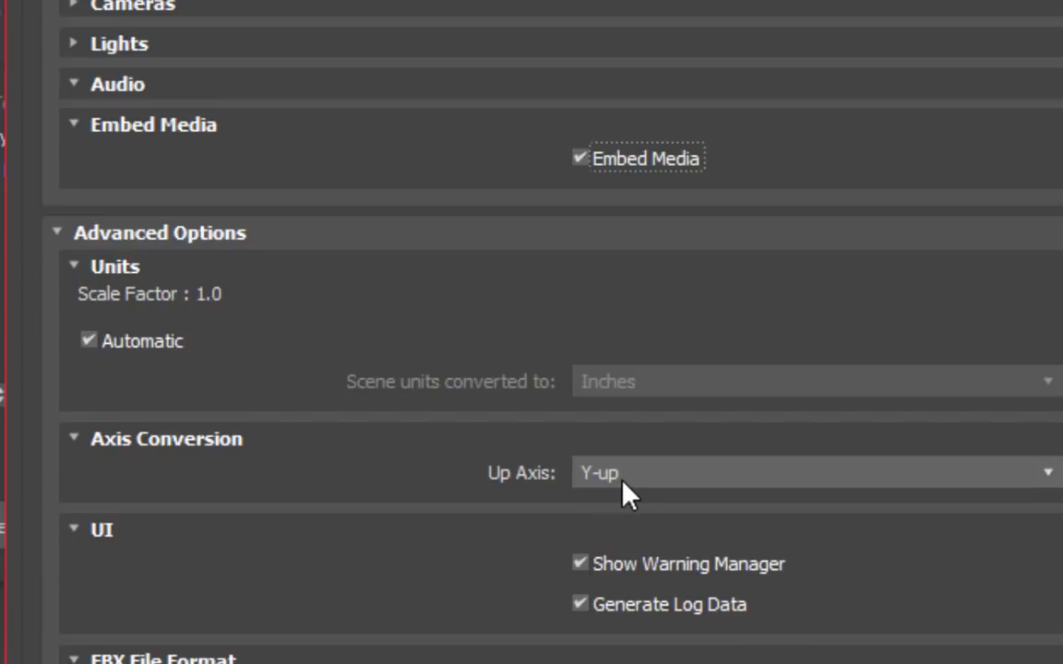
scroll(355, 565, down, 3)
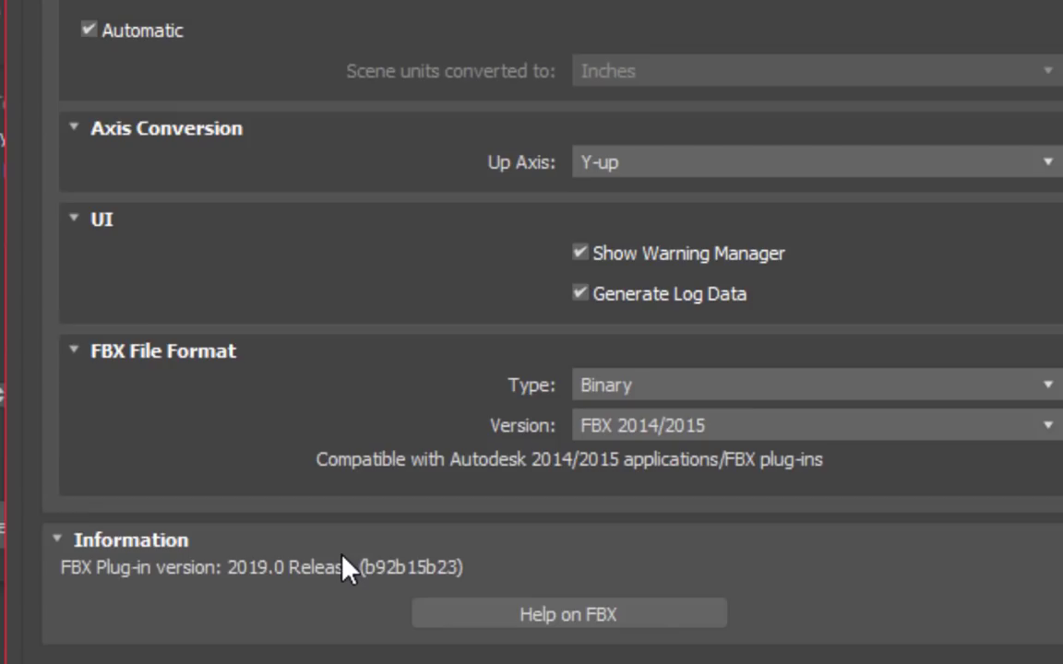
Set the FBX file format to ASCII and its version to FBX 2011.
click(744, 395)
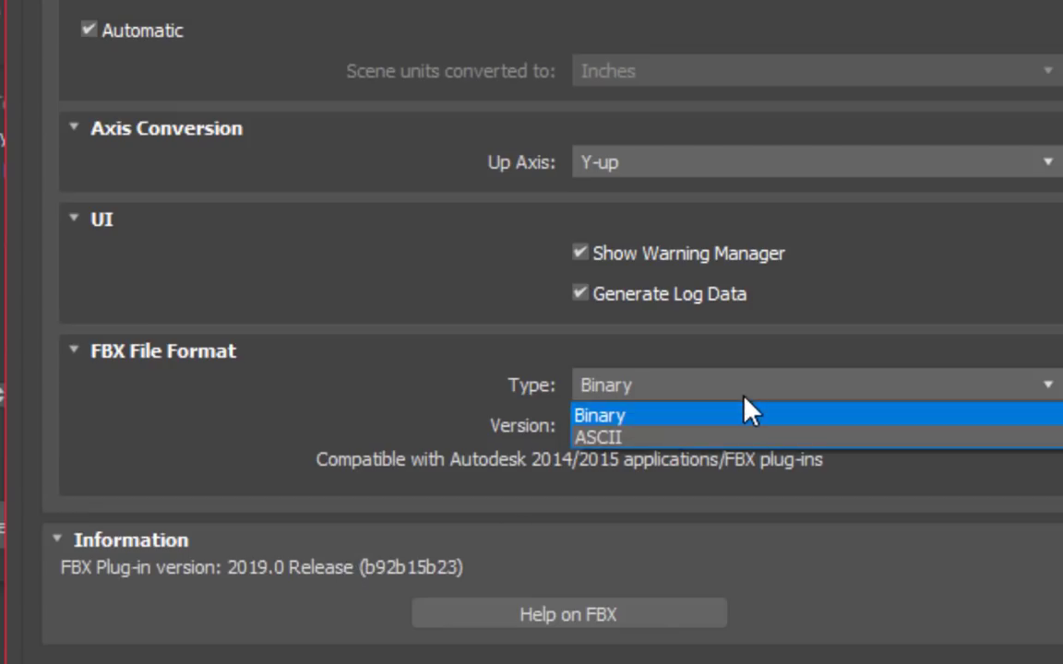
click(733, 433)
click(730, 432)
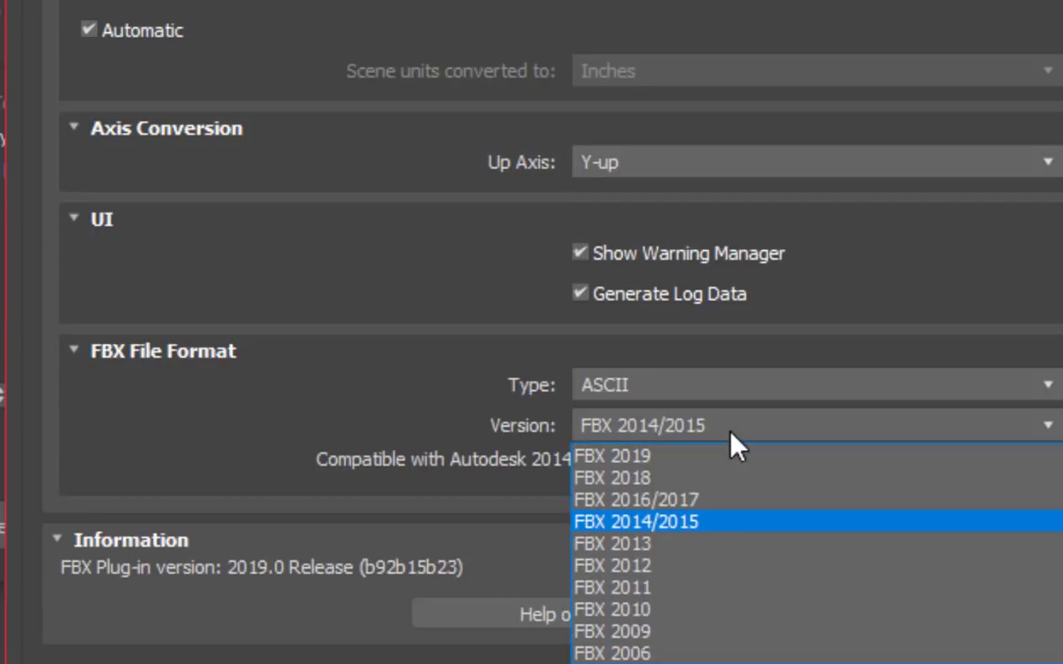
click(694, 591)
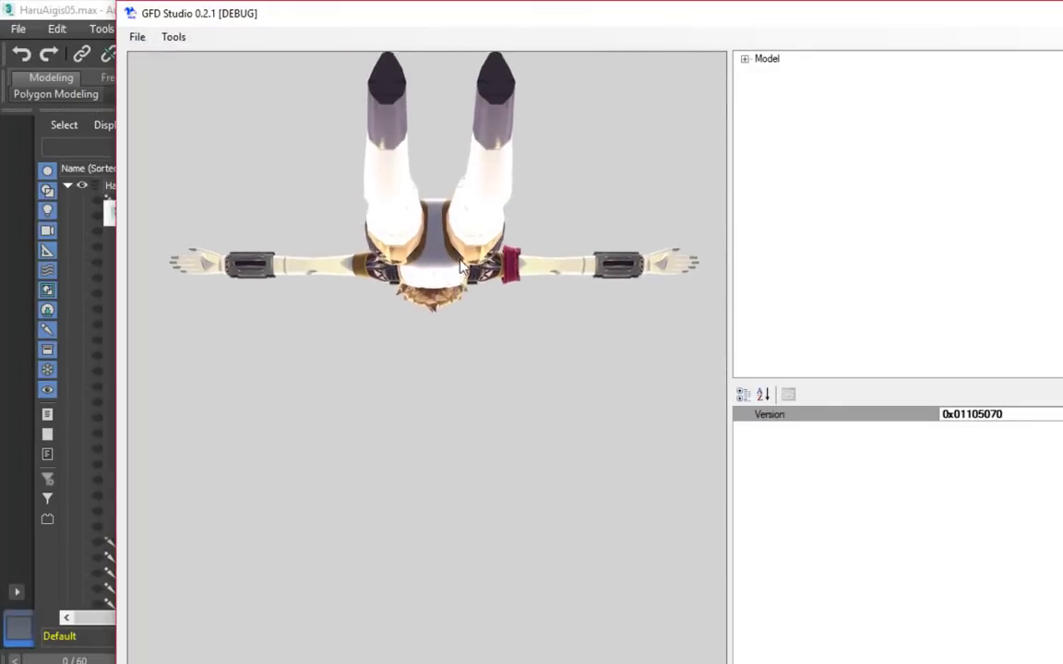
Switch to GFD Studio and replace the c0007_051_00.GMD model with aigis.FBX, converting it with the CharacterSkinP5 material preset.
drag(462, 266, 486, 374)
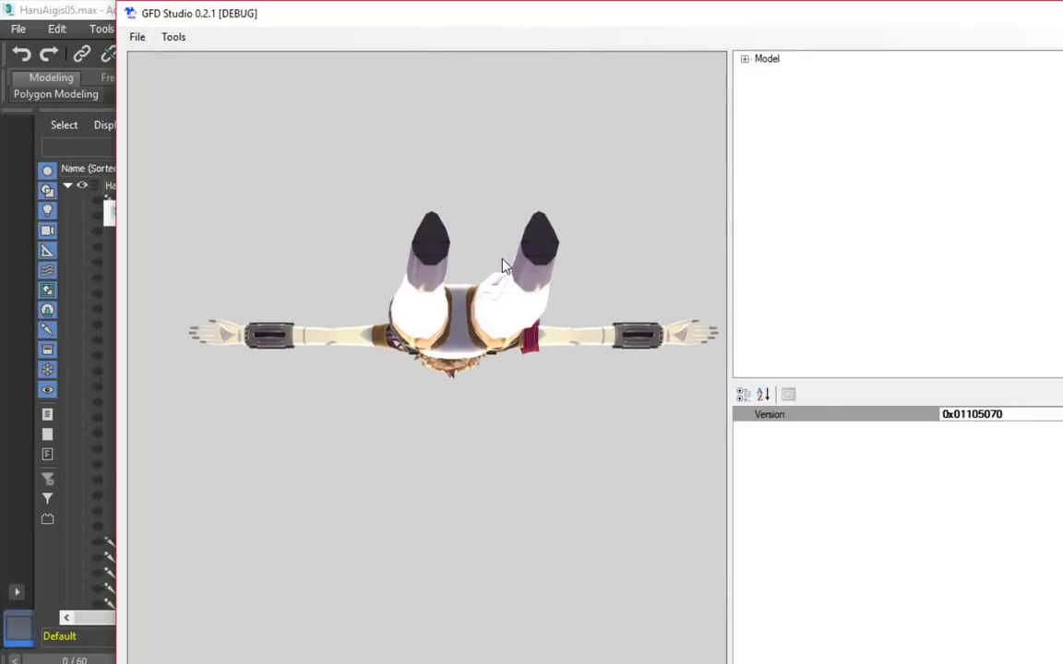
drag(507, 267, 506, 402)
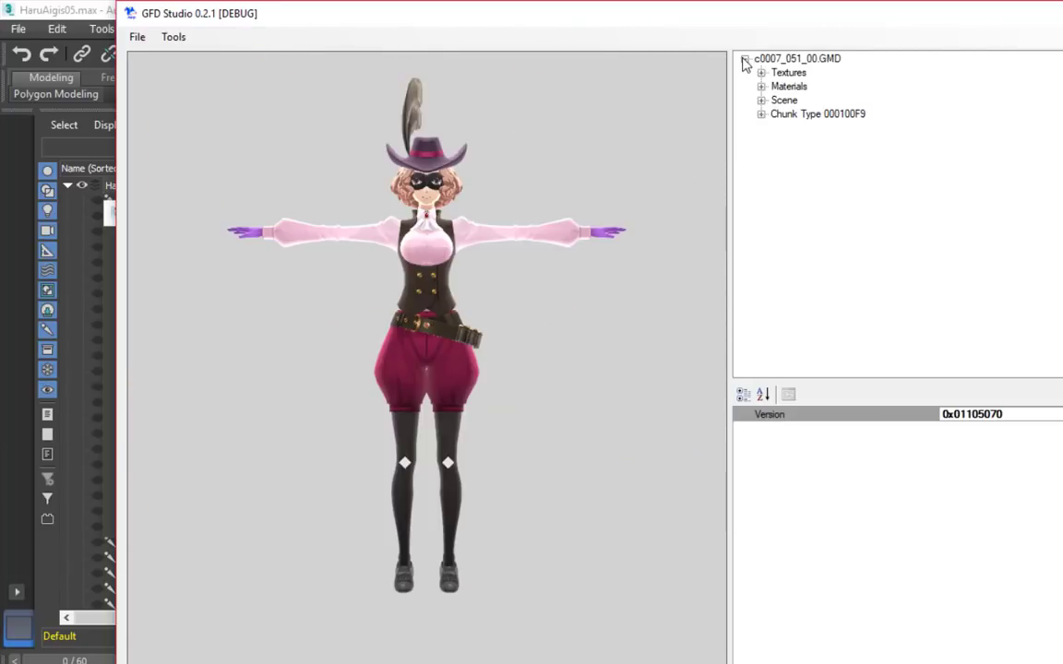
click(784, 59)
right_click(785, 59)
click(856, 149)
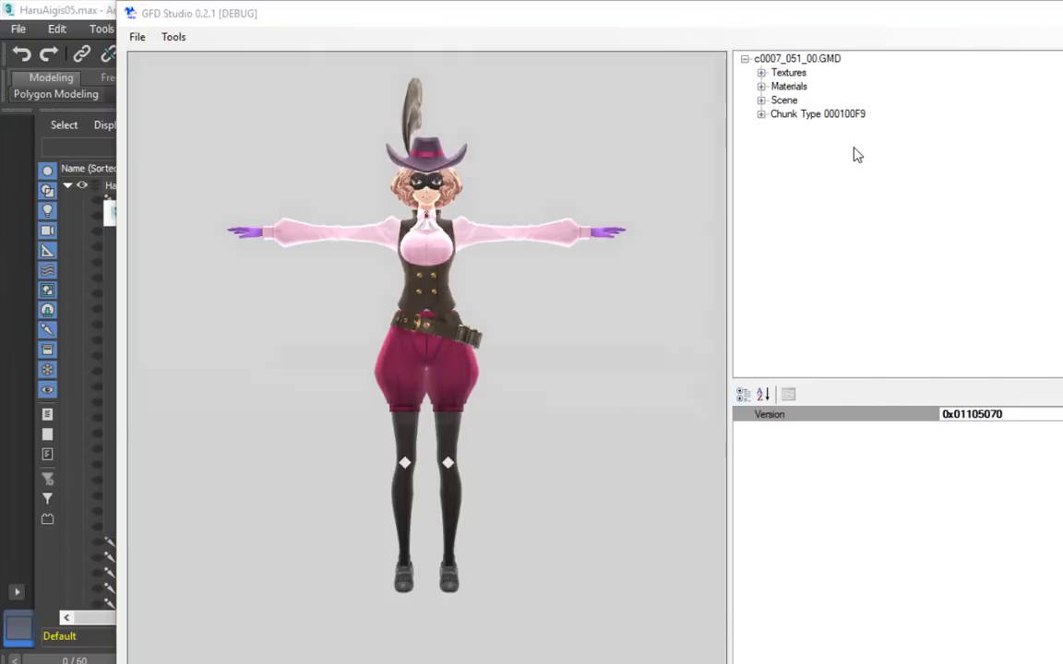
click(440, 314)
double_click(440, 314)
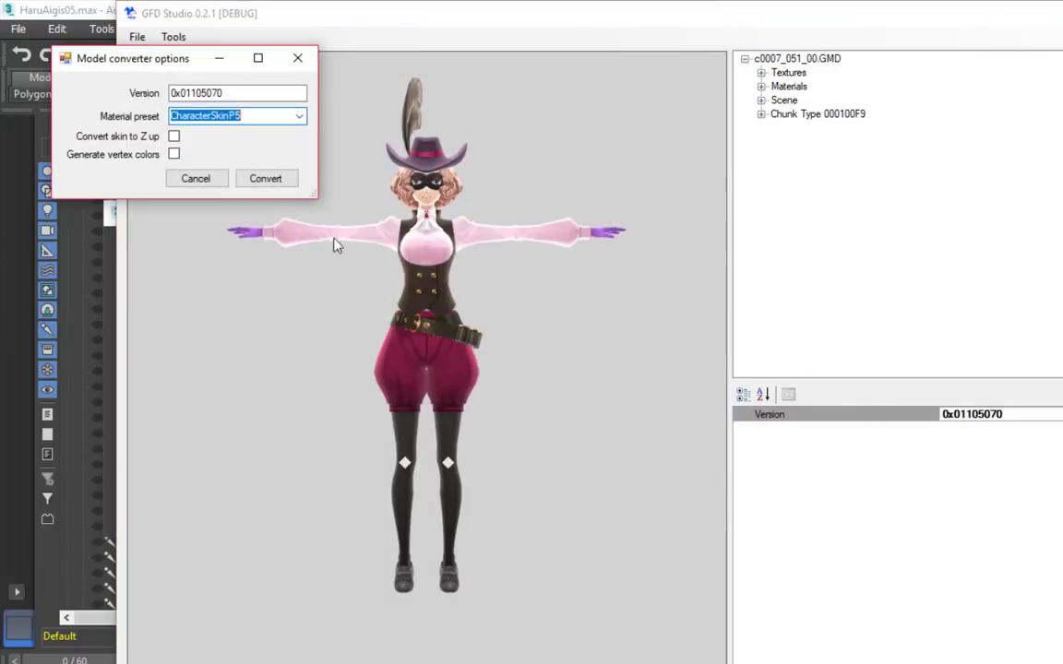
click(281, 184)
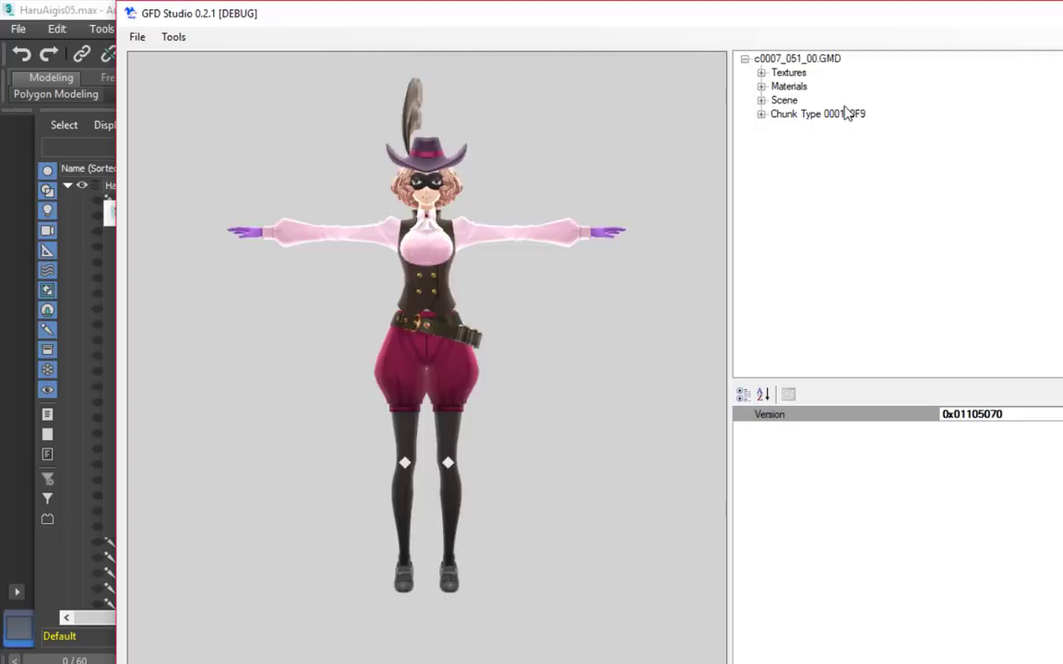
Inspect the converted Aigis model up close around the face and torso, and along the full body.
middle_drag(589, 189, 633, 443)
scroll(446, 185, up, 5)
middle_drag(446, 186, 419, 430)
scroll(451, 278, up, 2)
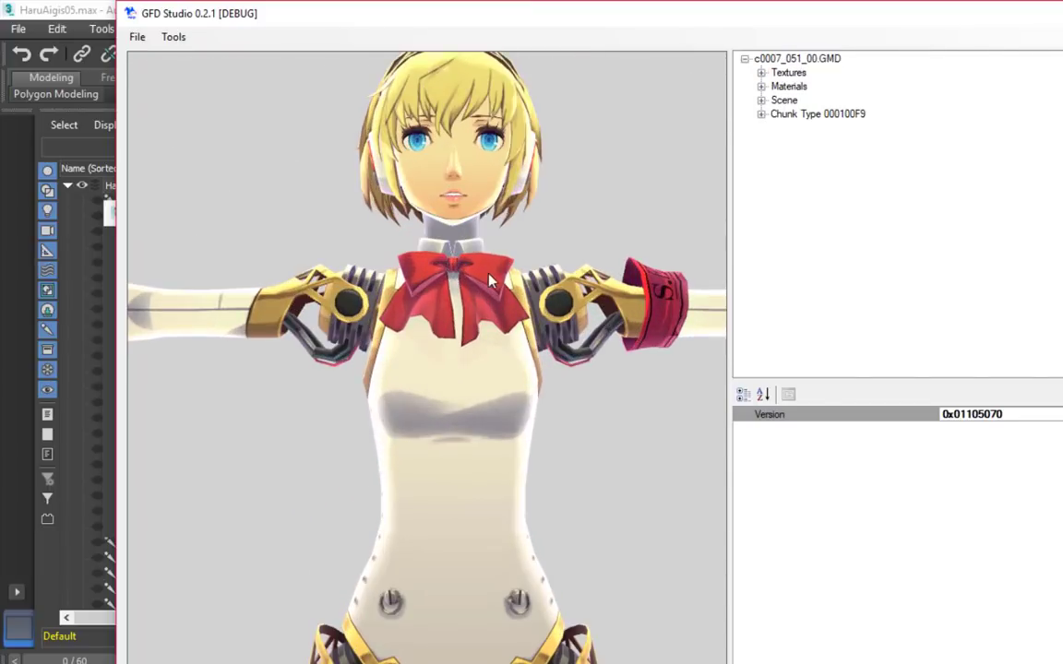
scroll(488, 275, down, 4)
middle_drag(504, 243, 539, 64)
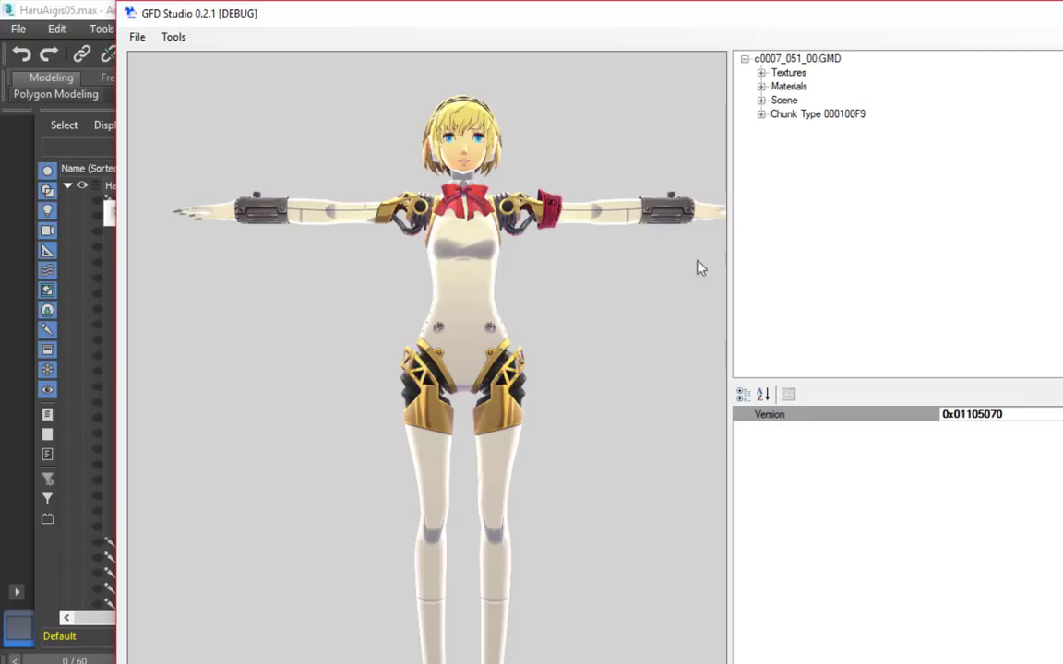
middle_drag(491, 166, 459, 174)
Save the converted model as c0007_051_00.GMD in the Model (*.gfs;*.gmd) format.
click(137, 37)
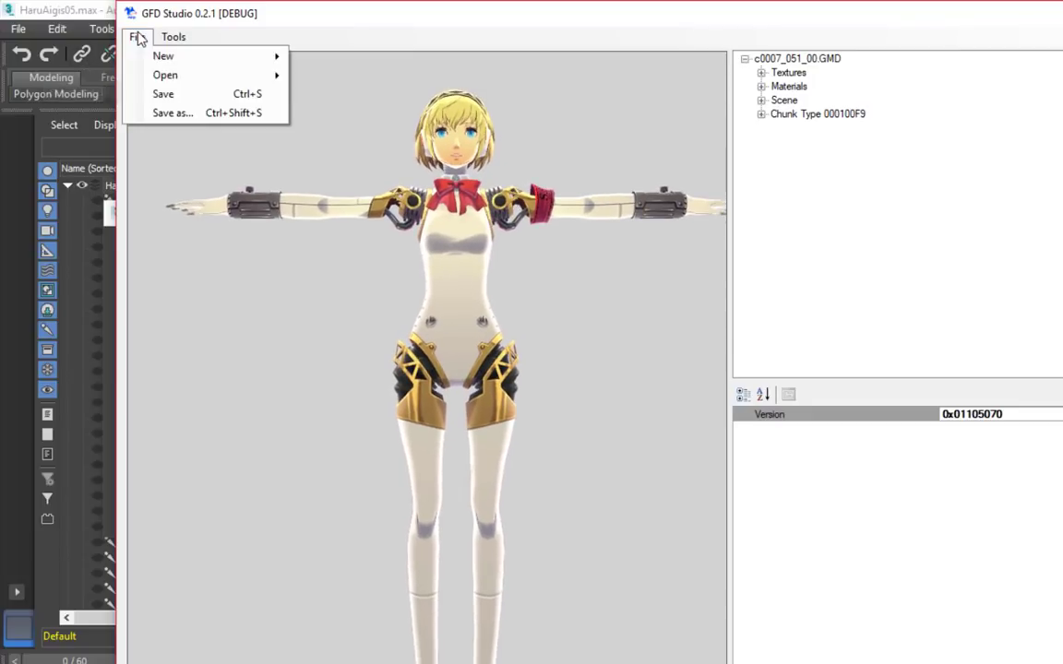
click(185, 112)
click(492, 374)
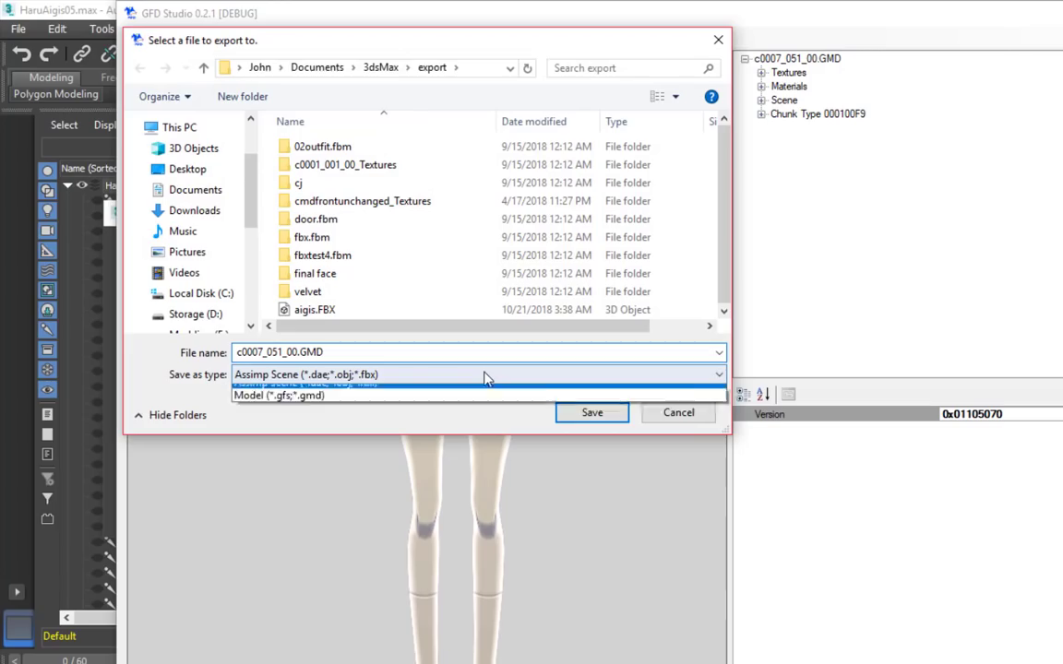
click(477, 407)
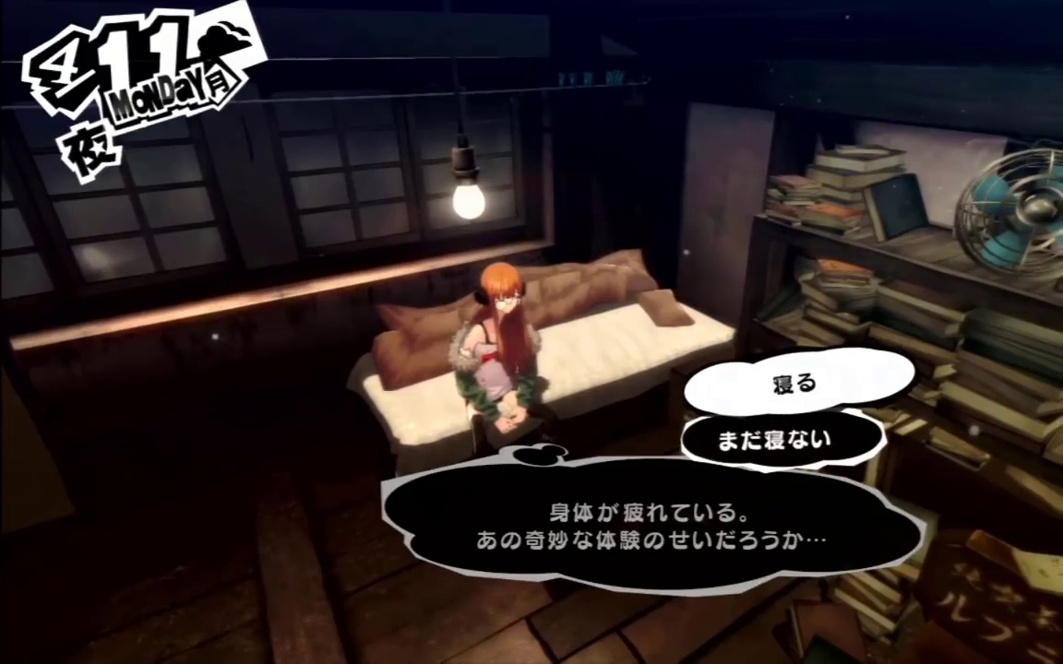
key(Return)
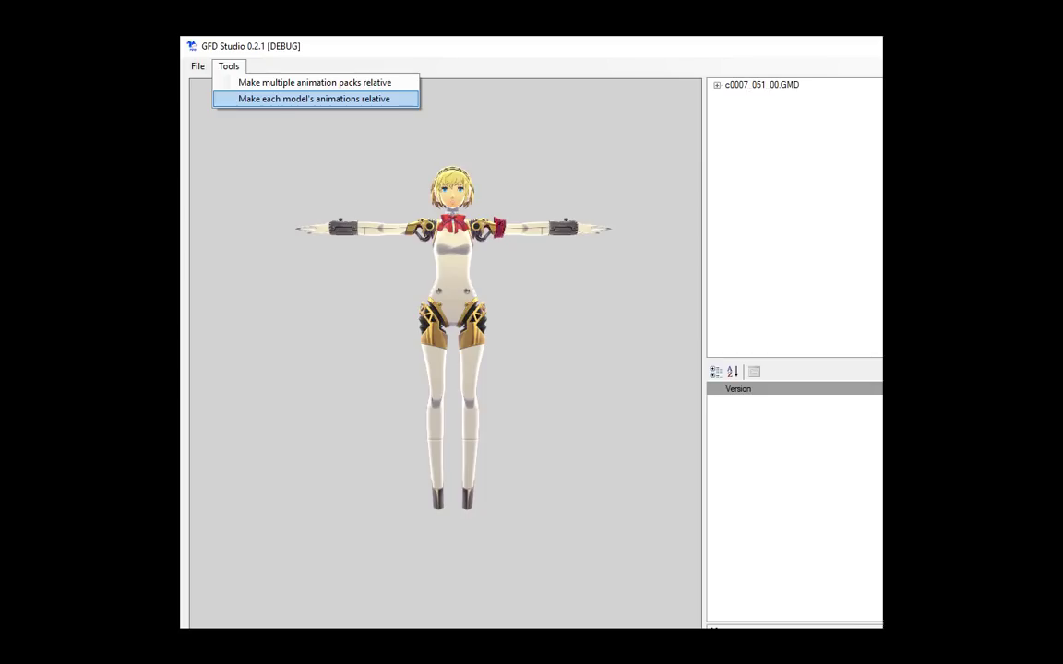